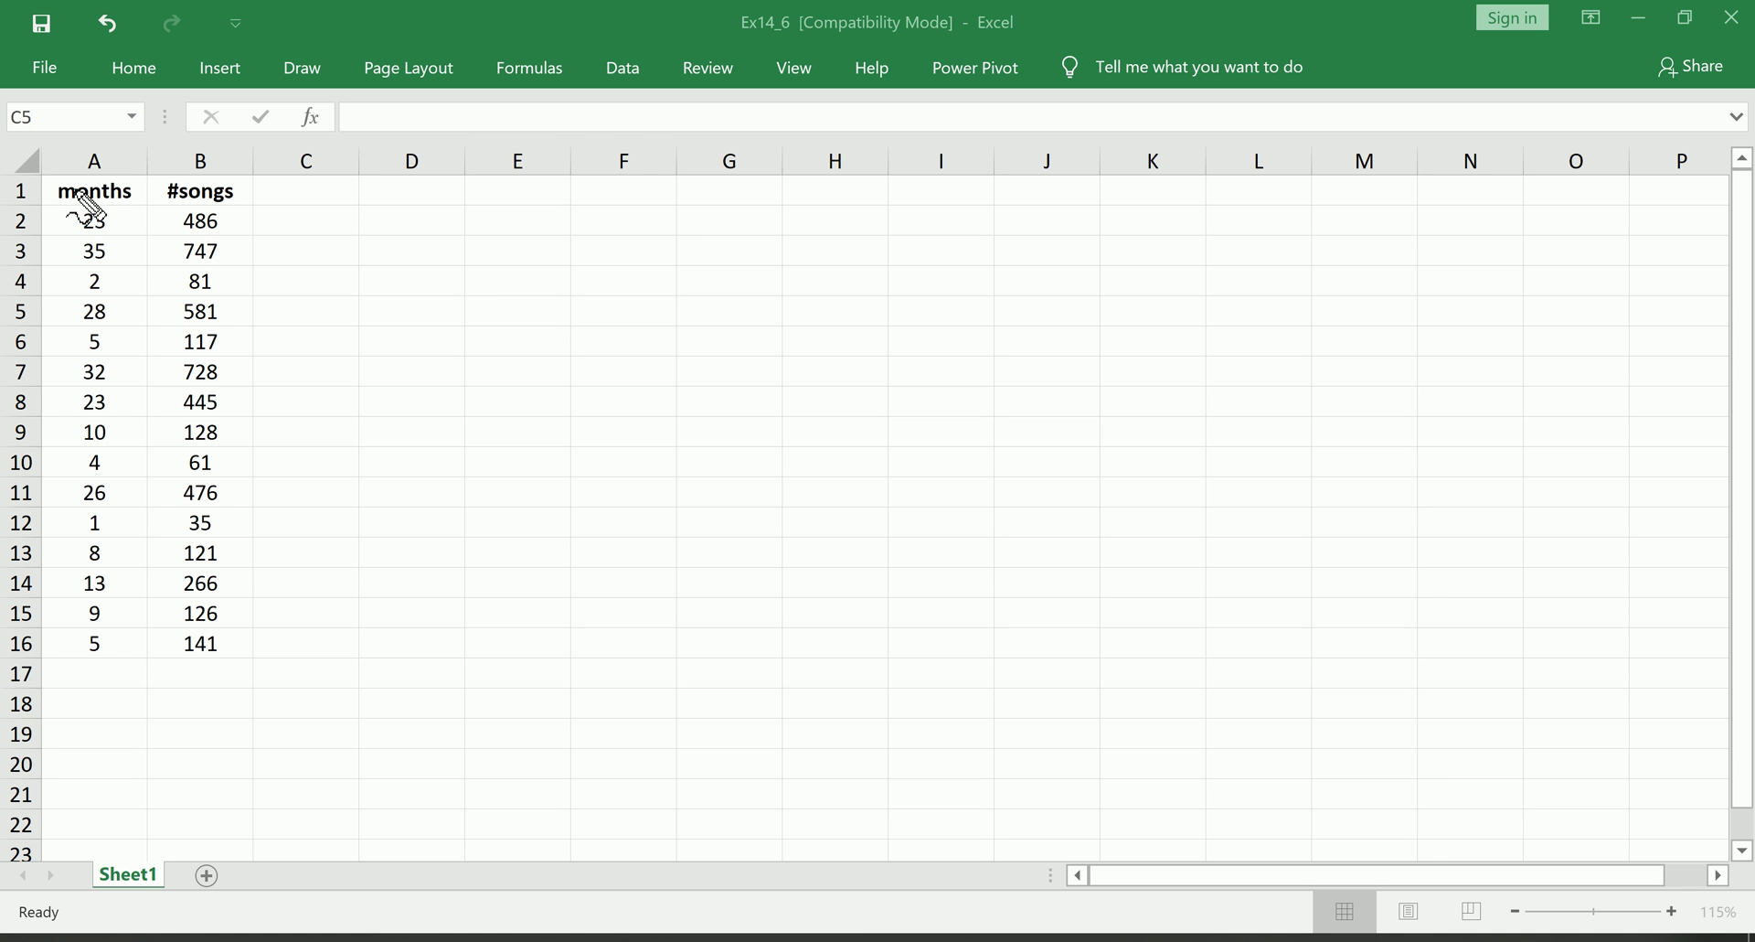
- Point out the months and #songs columns and the first months value, 23
{"action": "mouse_move", "coordinate": [52, 185]}
{"action": "left_mouse_down"}
{"action": "mouse_move", "coordinate": [133, 162]}
{"action": "mouse_move", "coordinate": [257, 304]}
{"action": "mouse_move", "coordinate": [259, 507]}
{"action": "mouse_move", "coordinate": [203, 645]}
{"action": "mouse_move", "coordinate": [119, 659]}
{"action": "mouse_move", "coordinate": [39, 512]}
{"action": "mouse_move", "coordinate": [57, 190]}
{"action": "left_mouse_up"}
{"action": "key", "text": "Escape"}
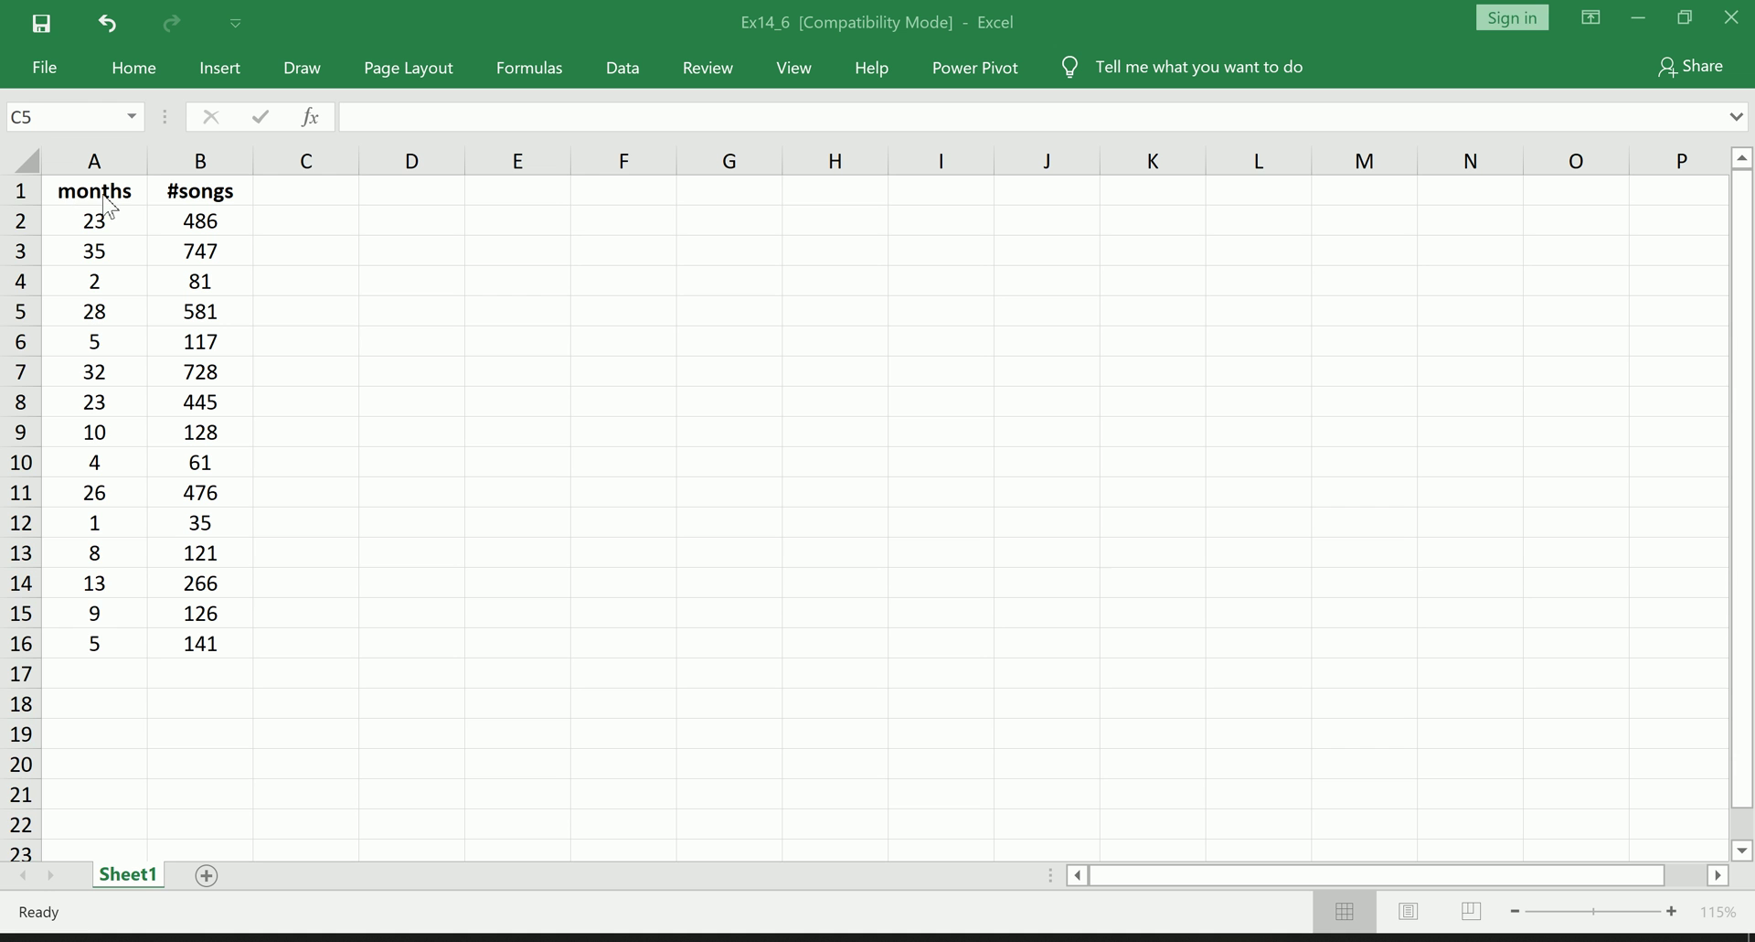
{"action": "left_click", "coordinate": [99, 161]}
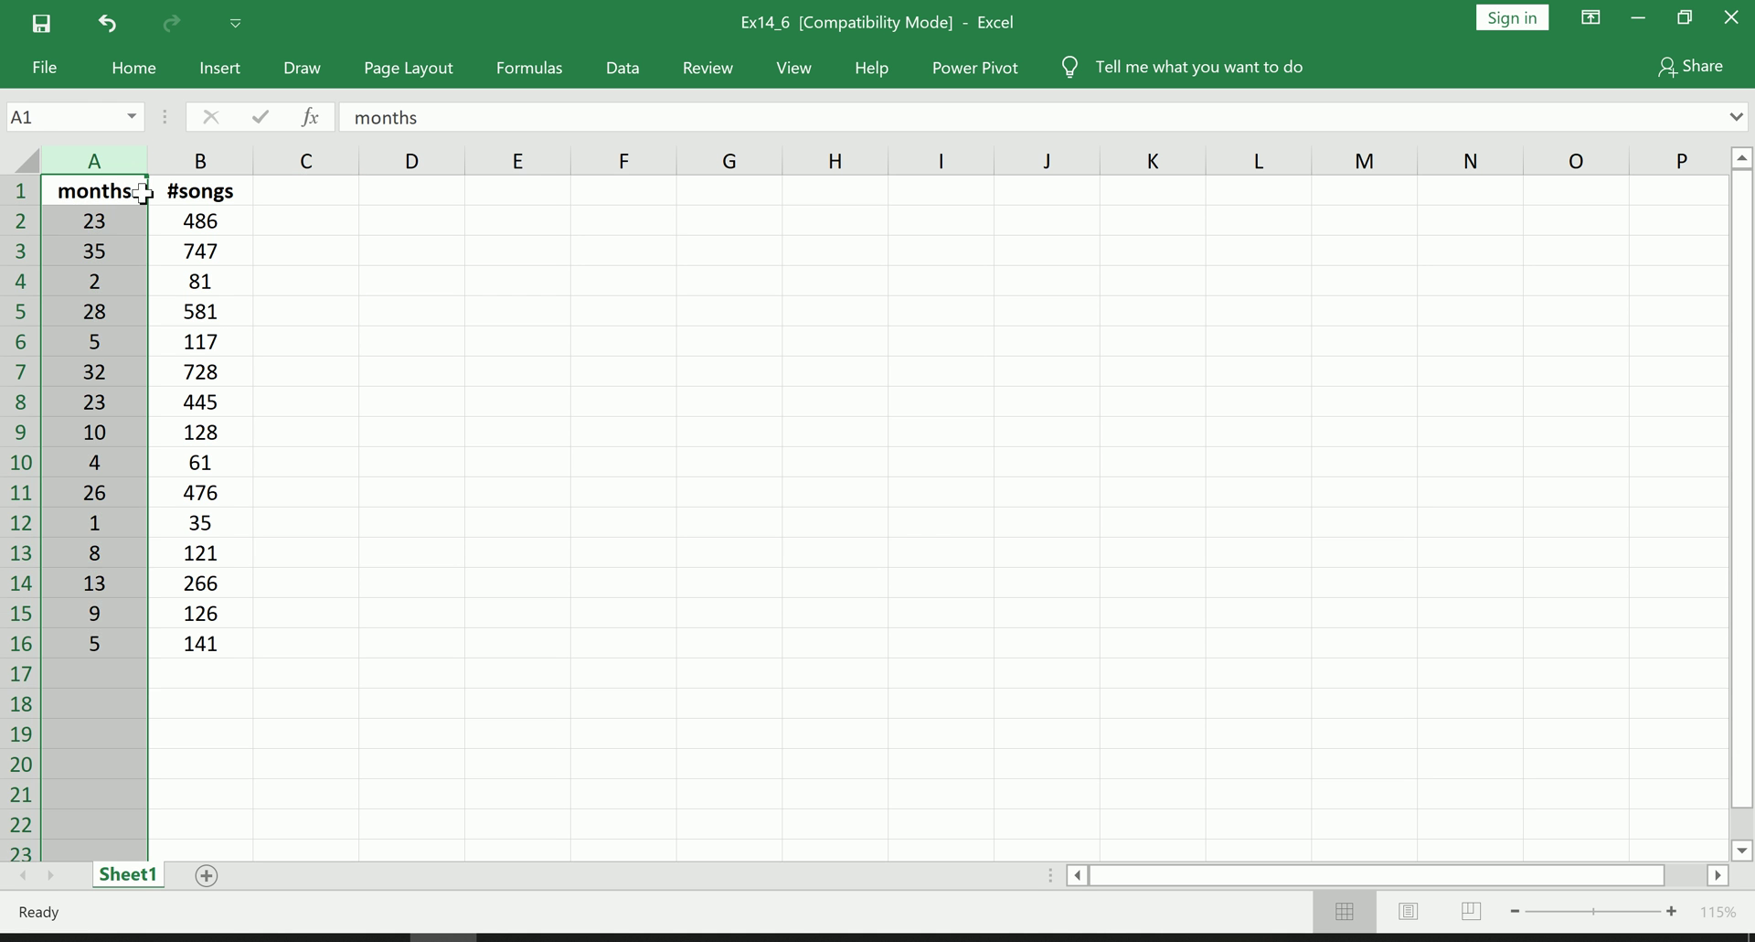
{"action": "left_click", "coordinate": [142, 192]}
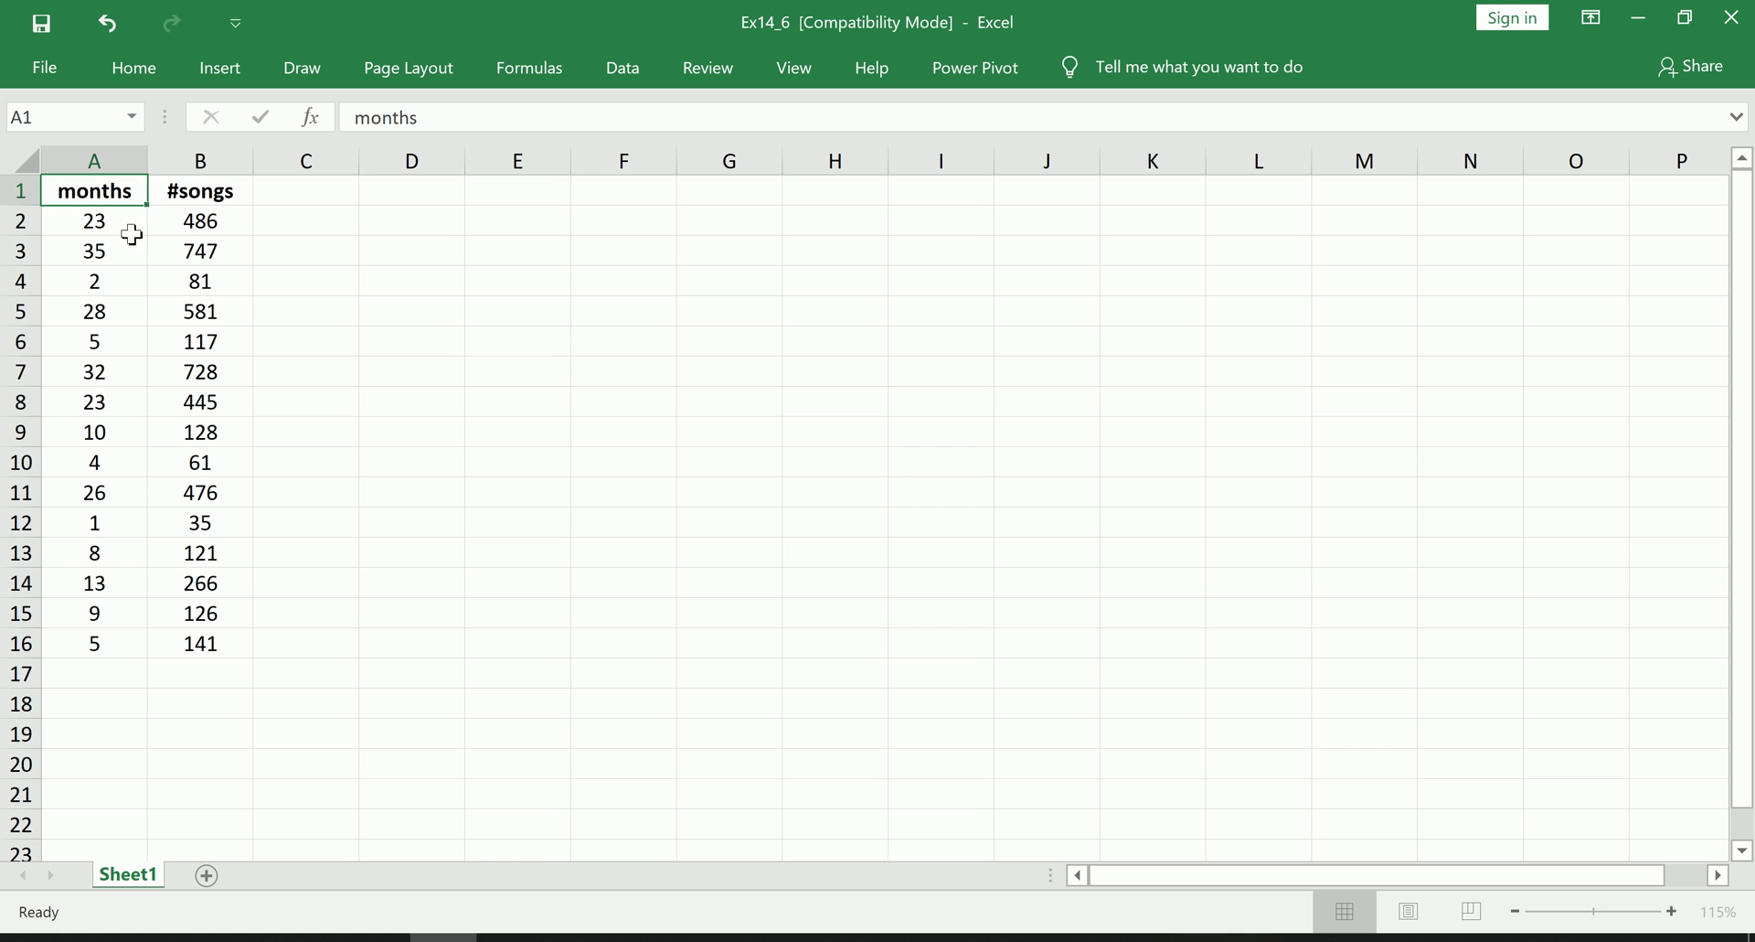
{"action": "left_click", "coordinate": [135, 230]}
{"action": "left_click", "coordinate": [133, 166]}
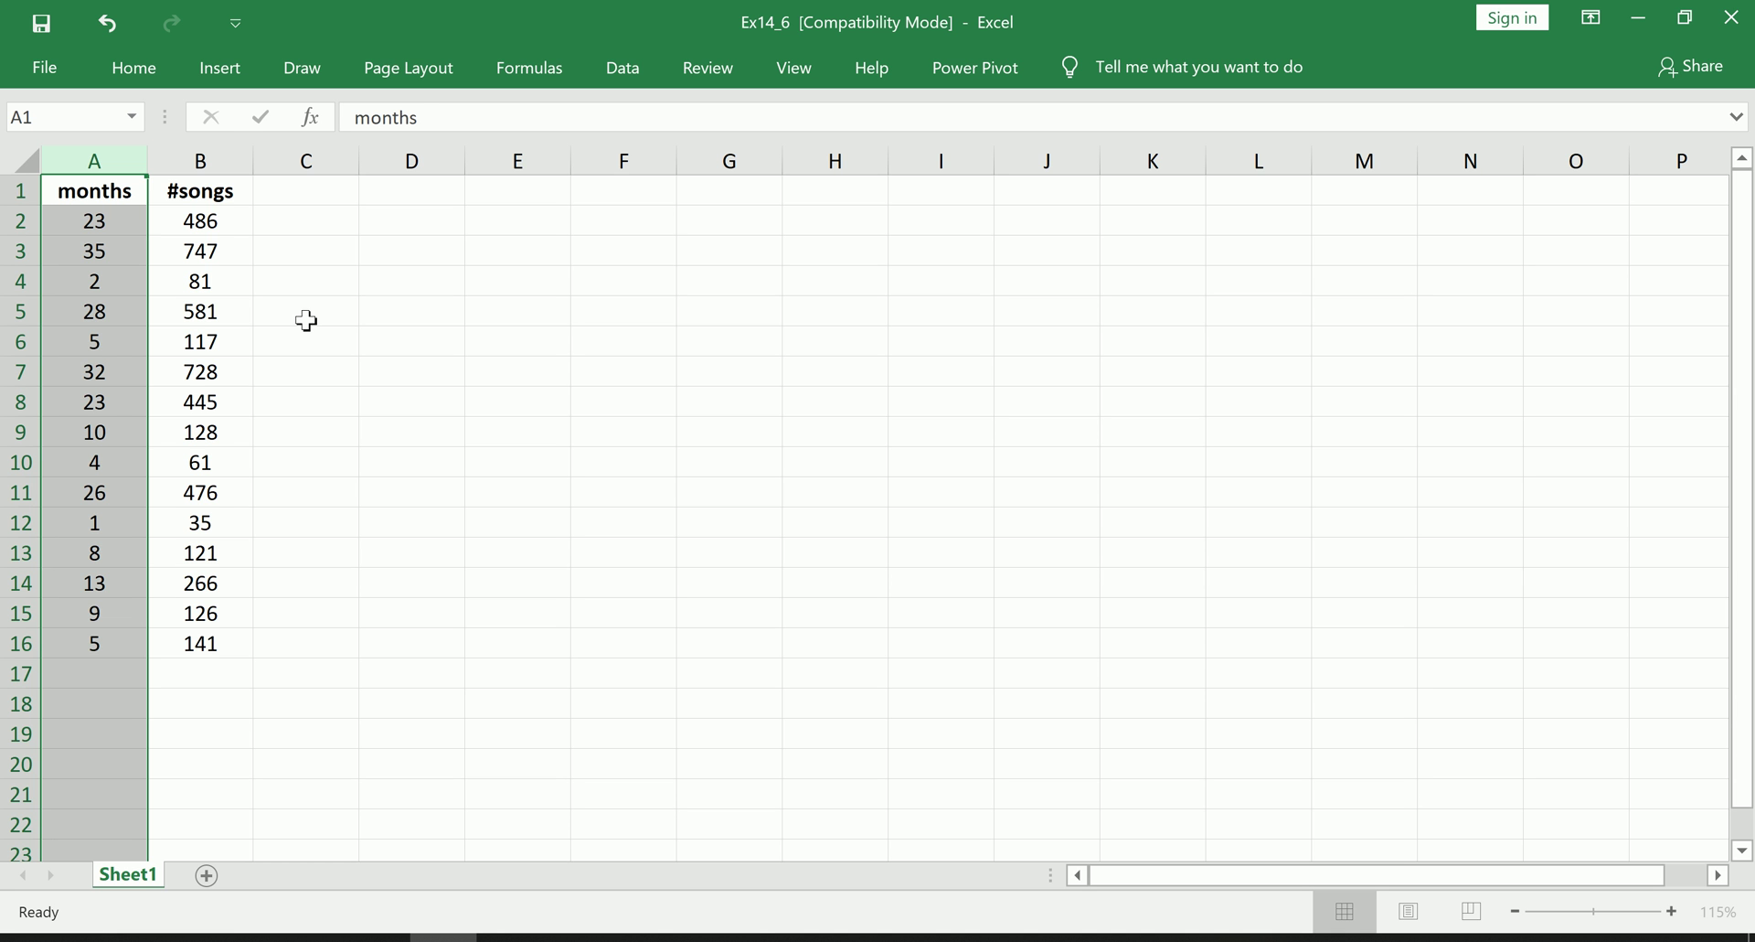
{"action": "left_click", "coordinate": [203, 163]}
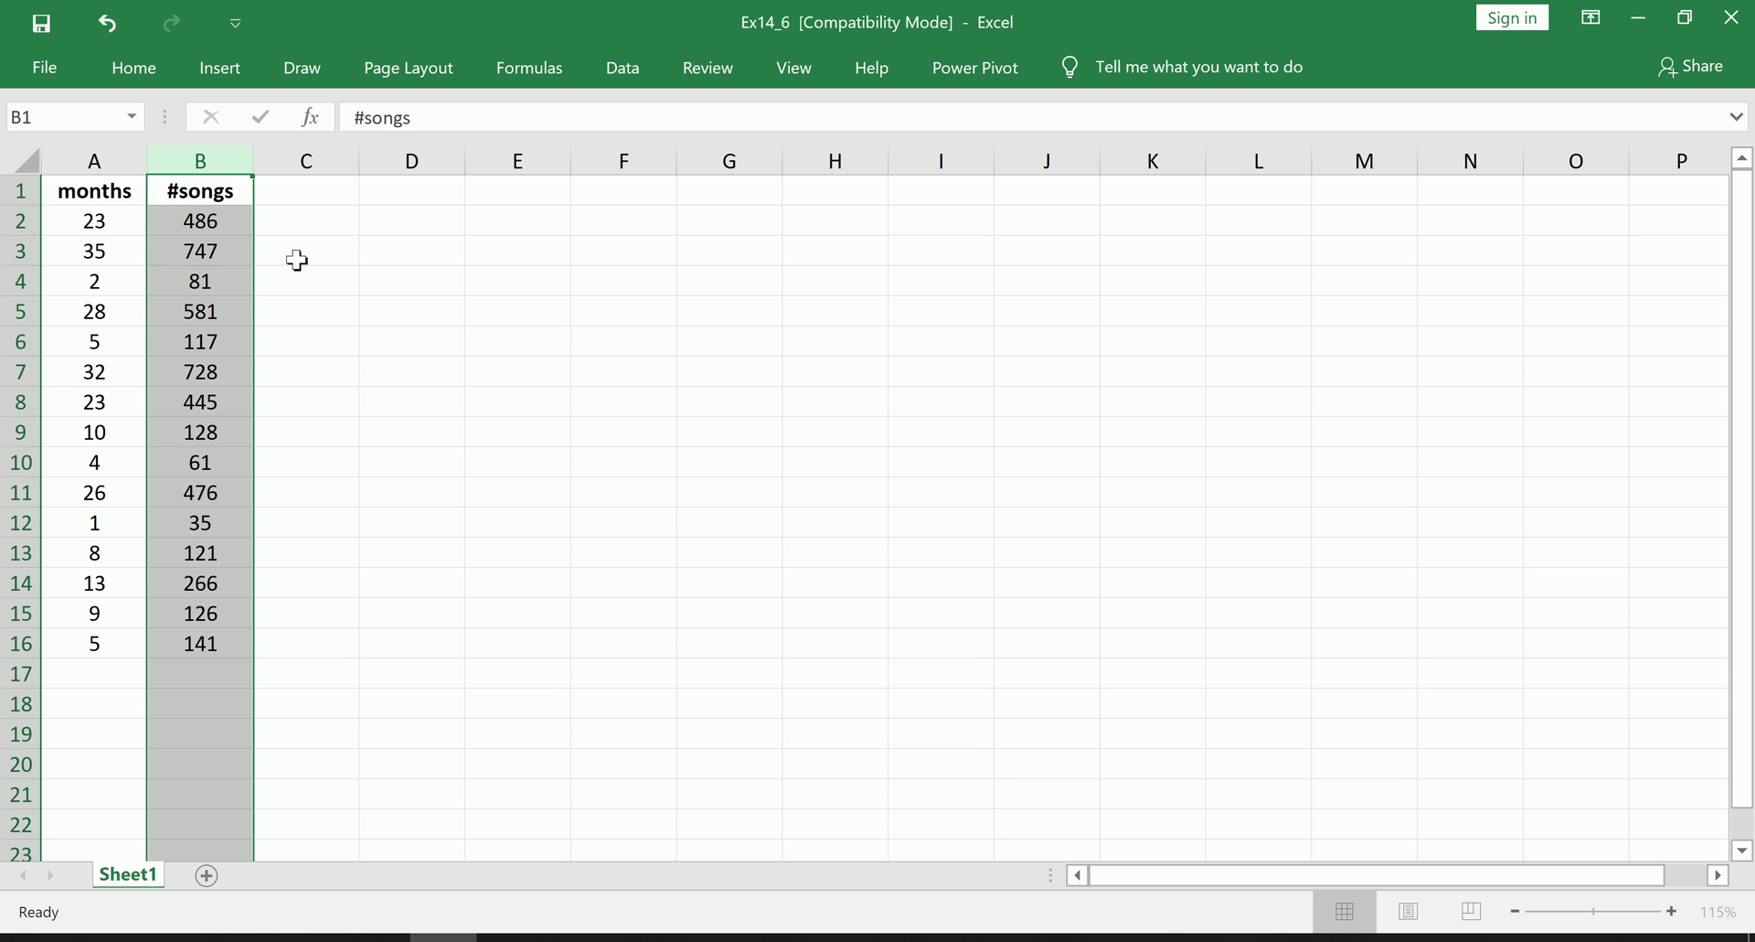
{"action": "left_click", "coordinate": [135, 225]}
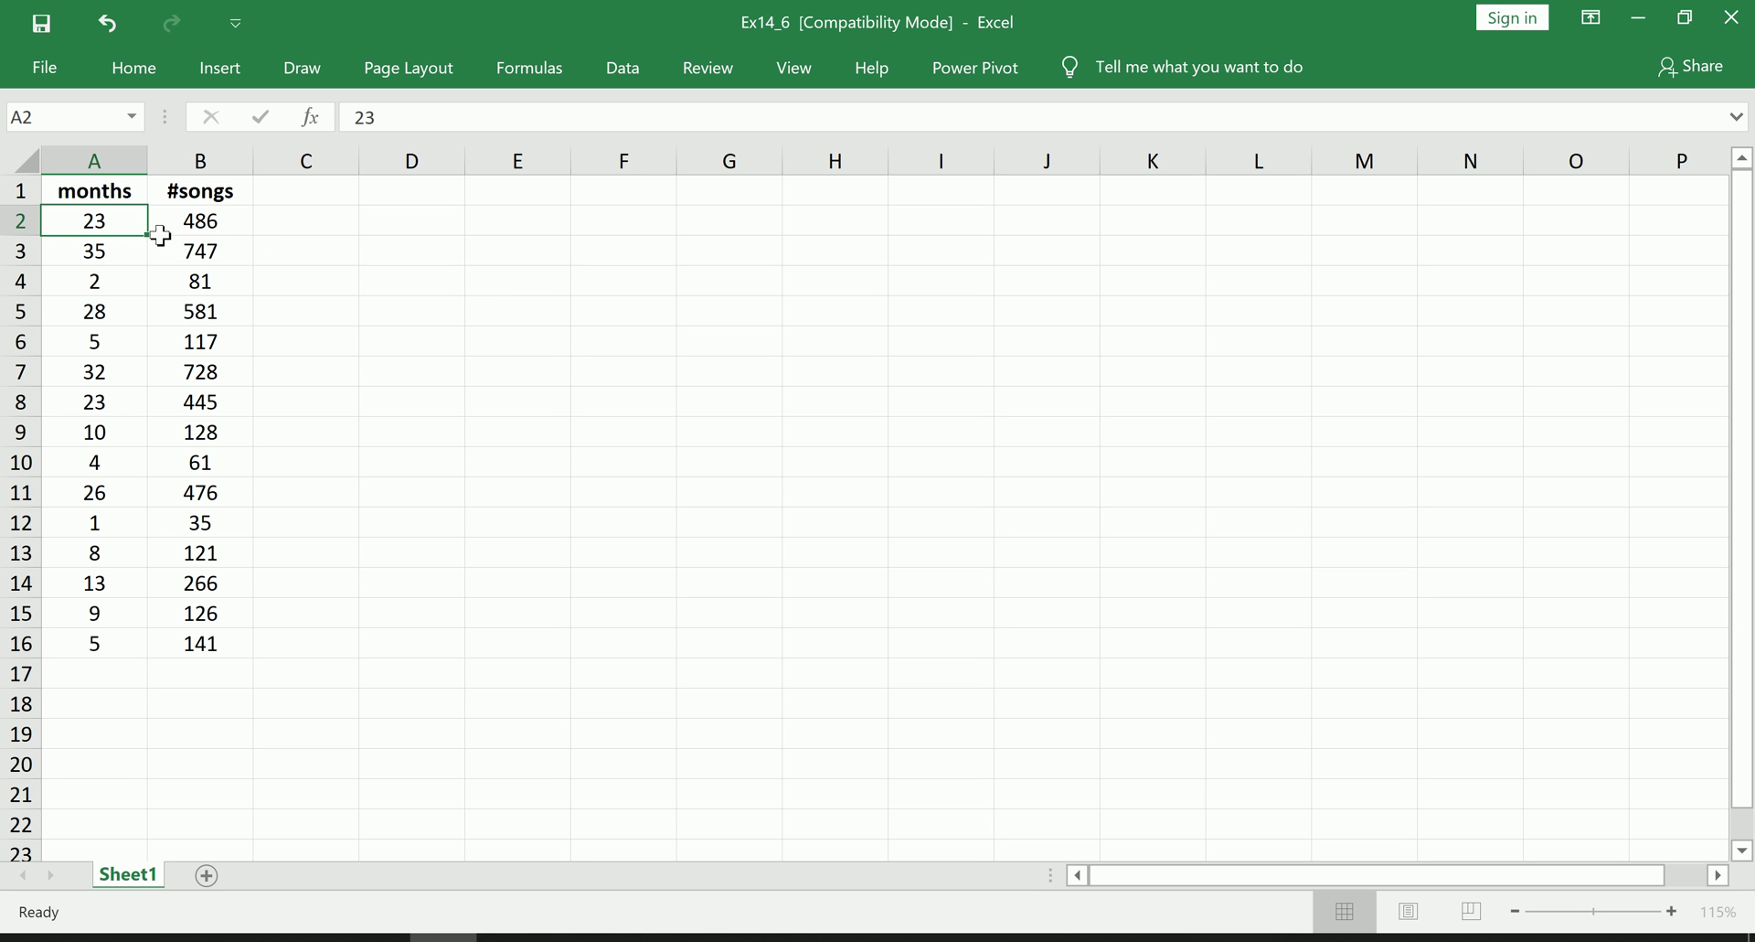
- Point out the data pairs 23/486 in row 2 and 1/35 in row 12, ending on cell C6
{"action": "left_click", "coordinate": [20, 221]}
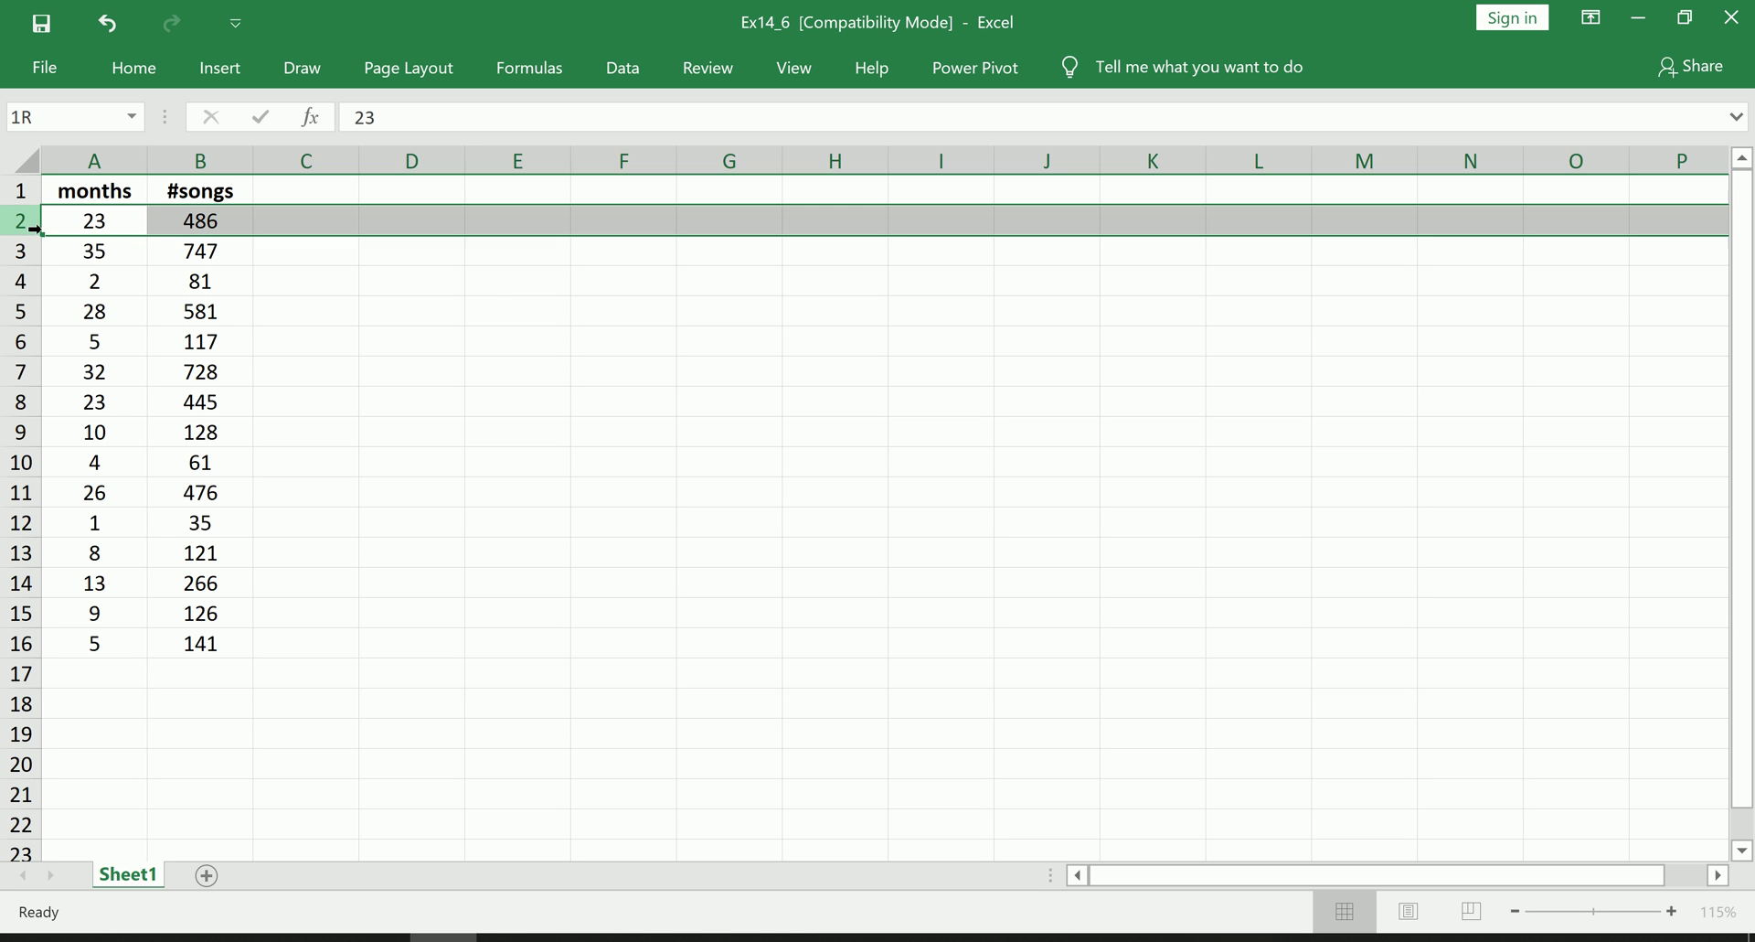
{"action": "left_click", "coordinate": [91, 221]}
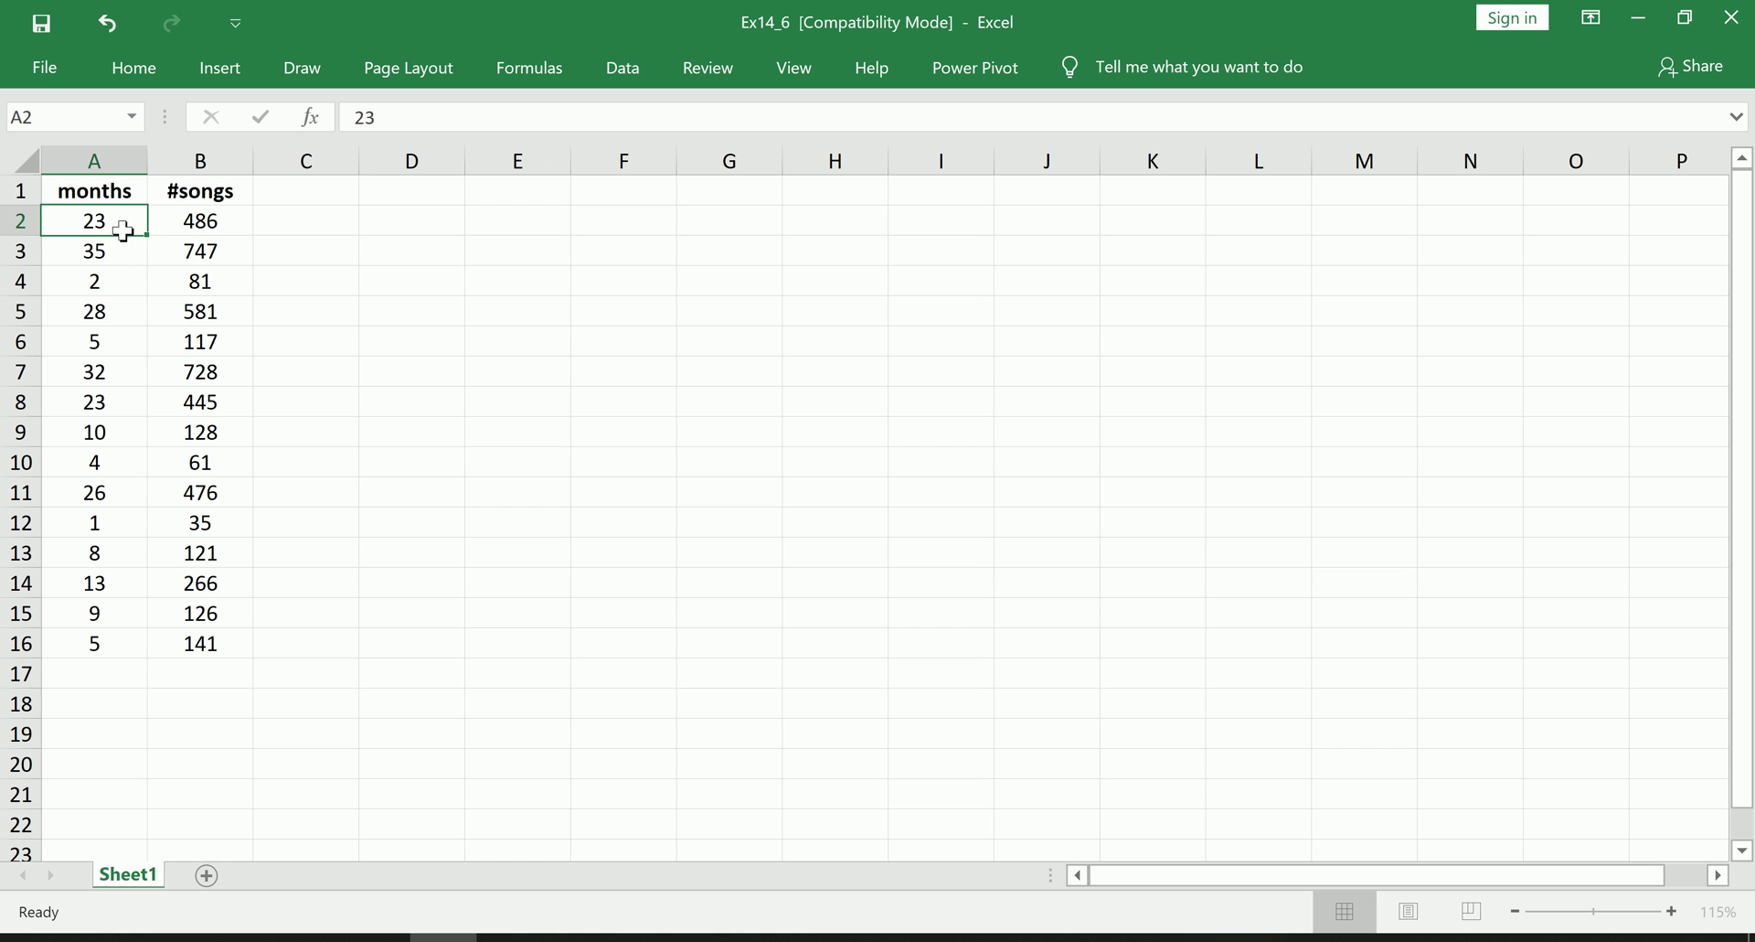
{"action": "left_click", "coordinate": [196, 224]}
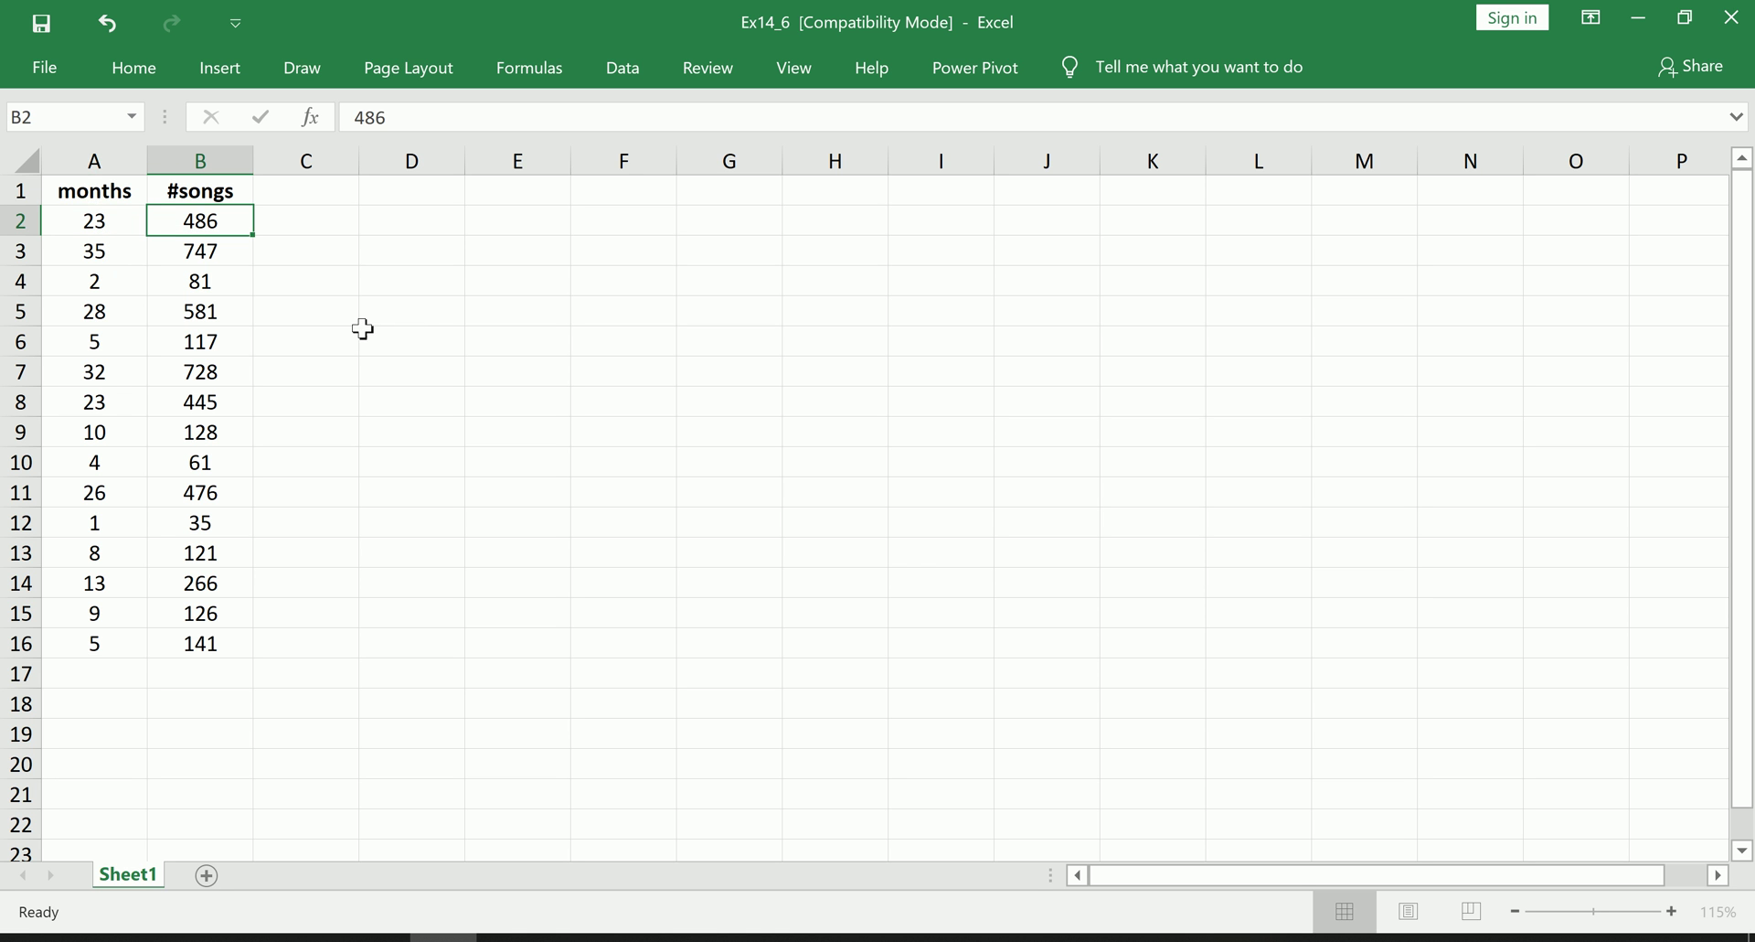
{"action": "left_click", "coordinate": [123, 519]}
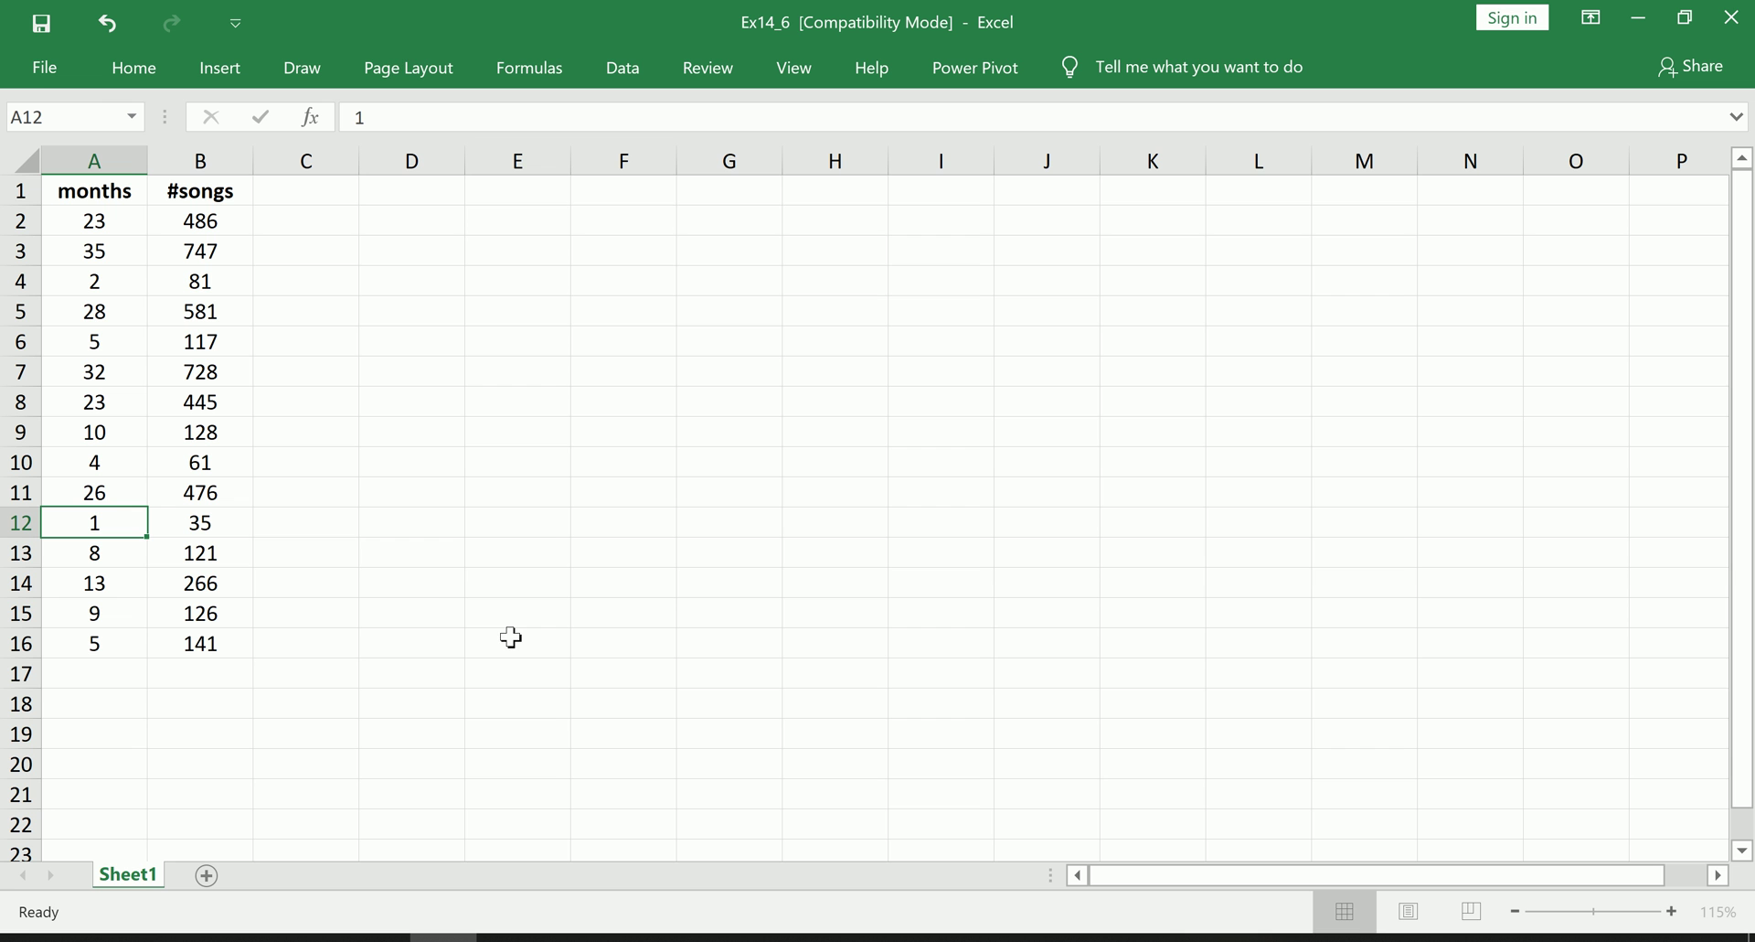
{"action": "left_click", "coordinate": [190, 524]}
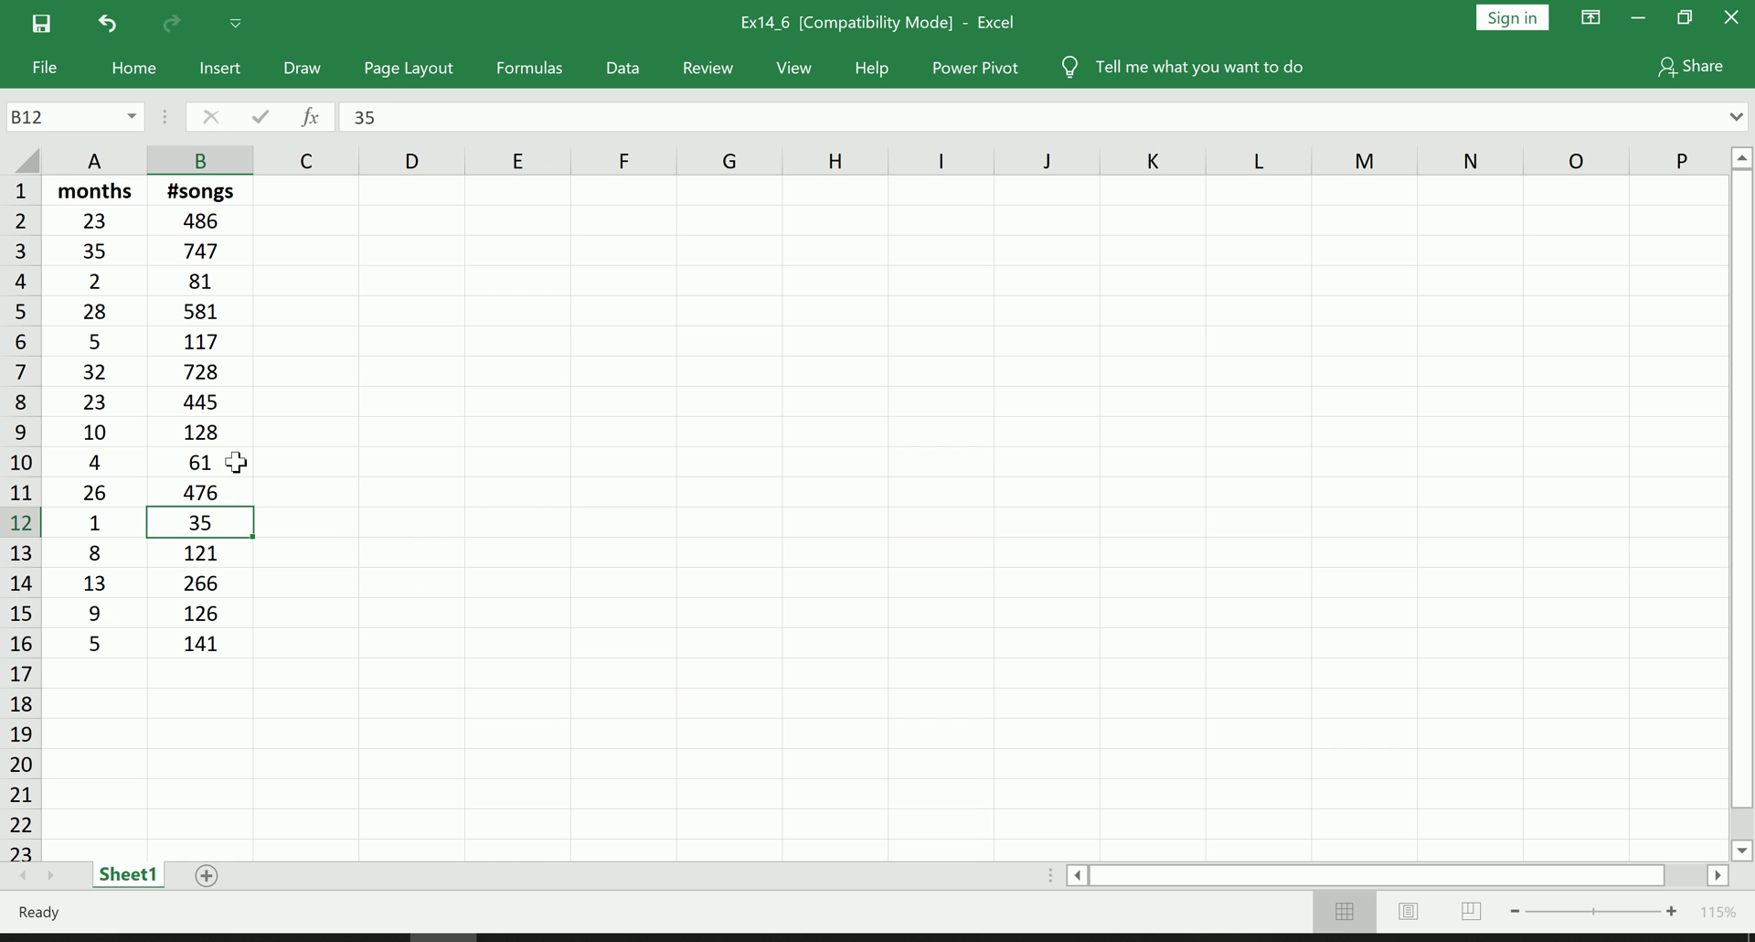
{"action": "left_click", "coordinate": [245, 380]}
{"action": "left_click", "coordinate": [341, 353]}
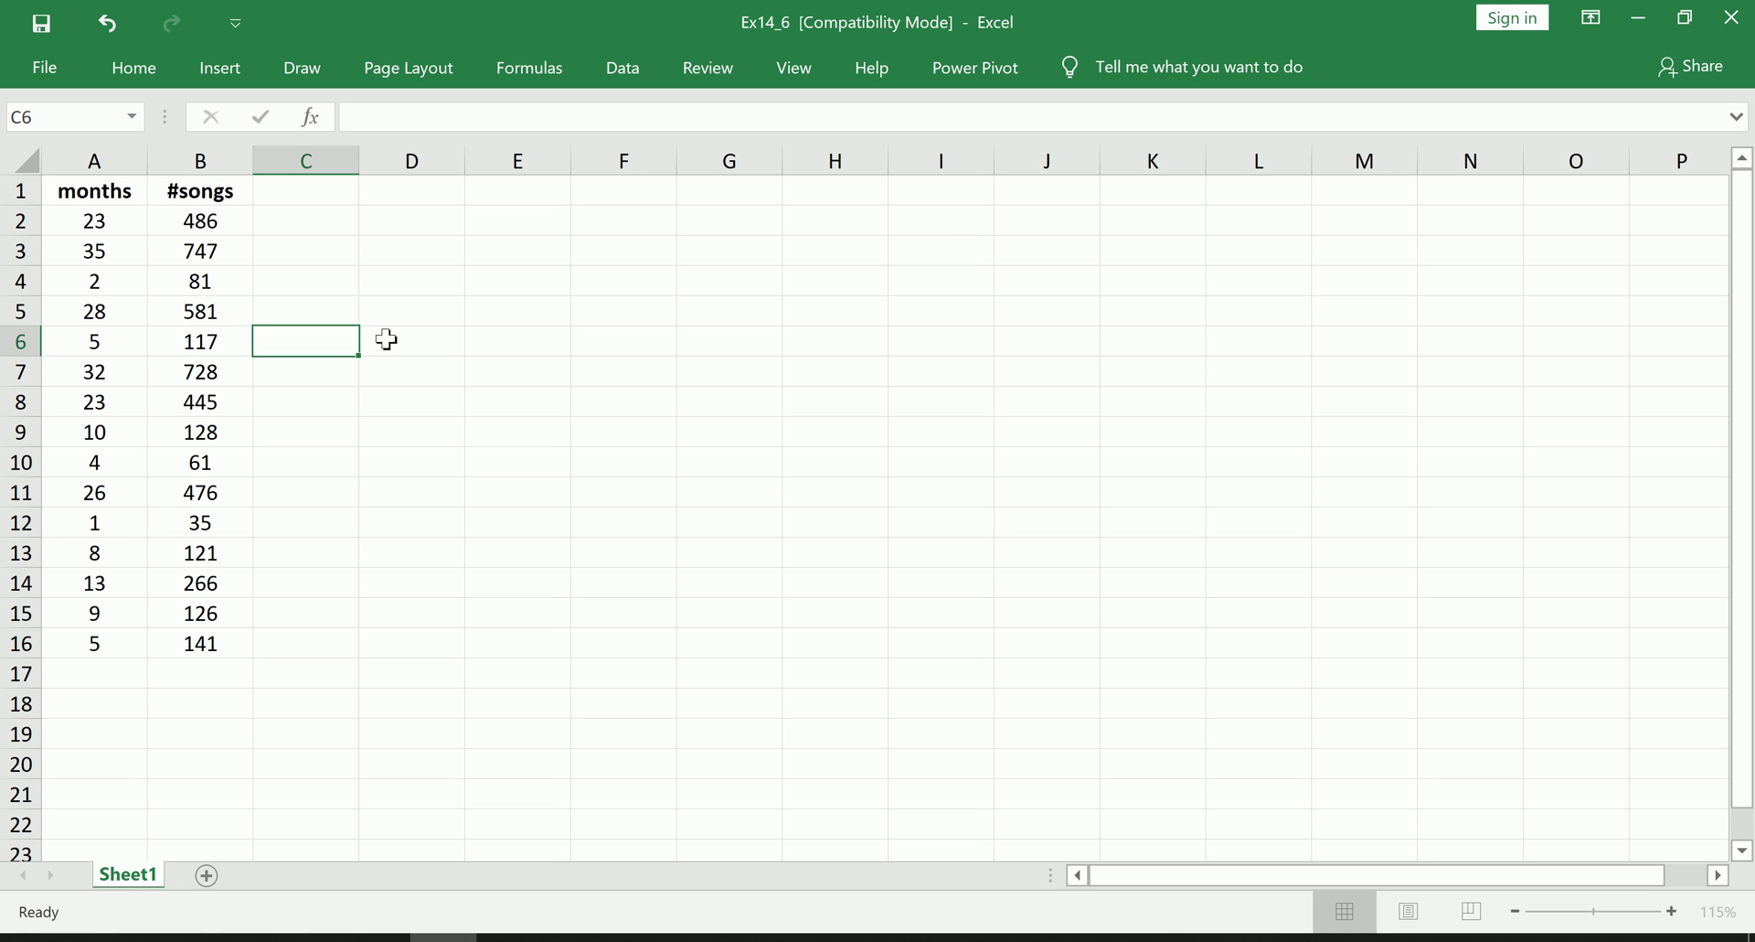
- Insert a blank row above the months and #songs headers
{"action": "left_click", "coordinate": [20, 190]}
{"action": "right_click", "coordinate": [20, 191]}
{"action": "left_click", "coordinate": [132, 383]}
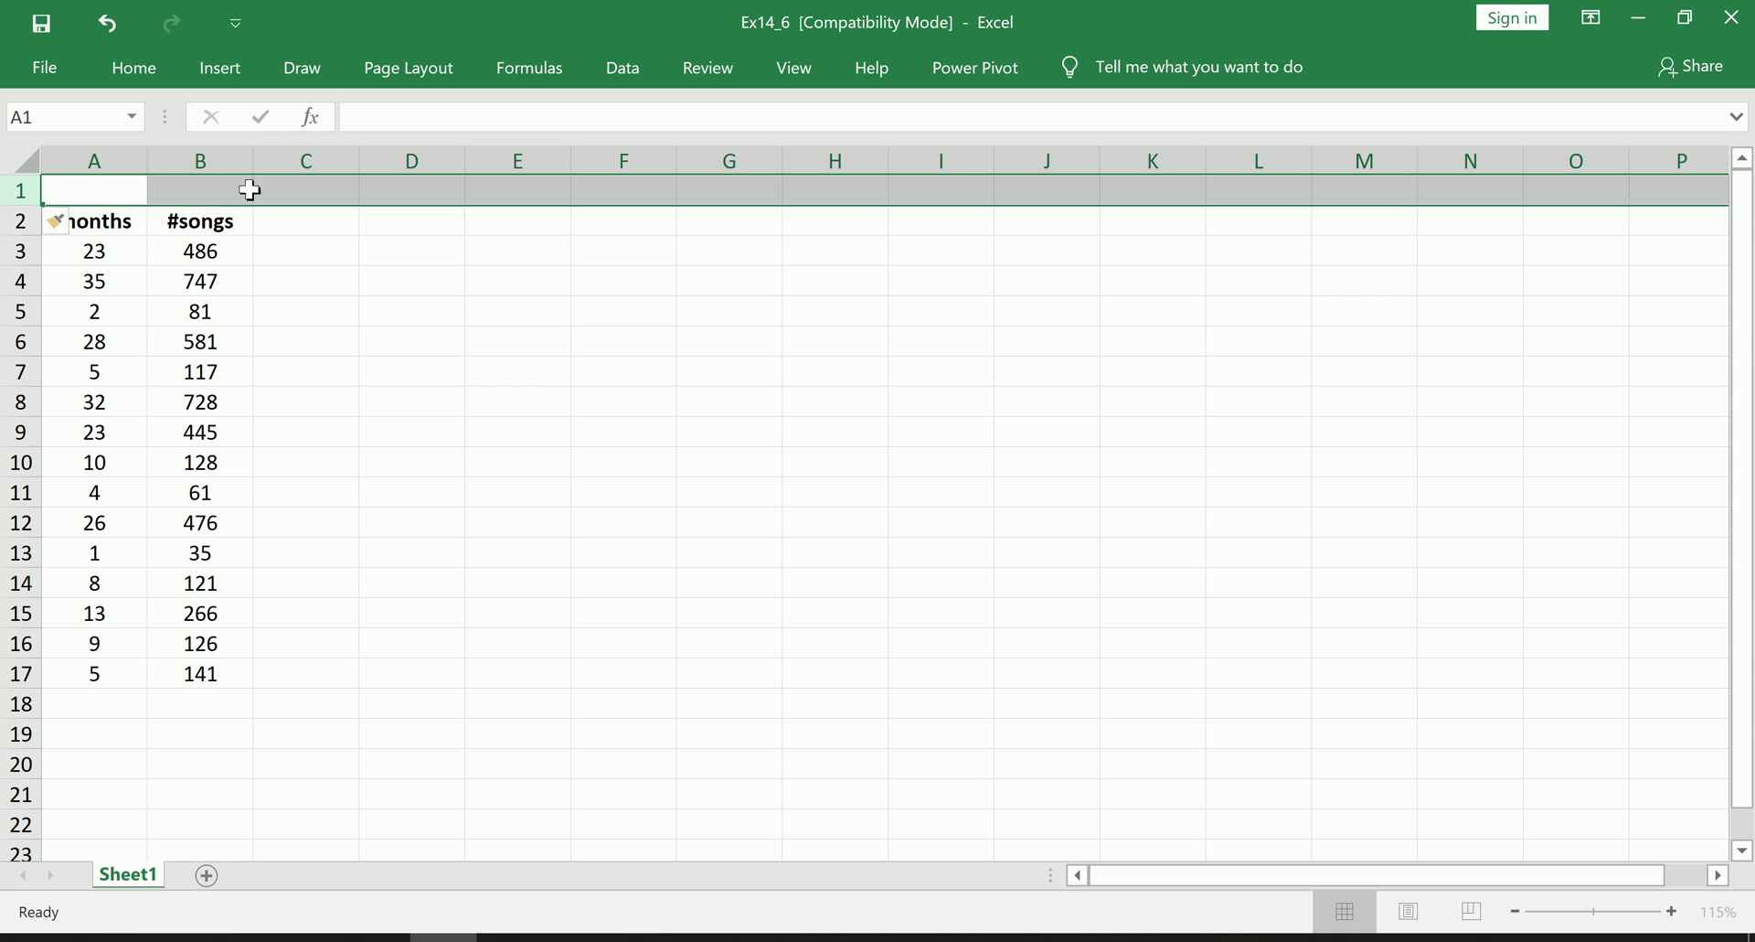
- Label B1 'dependent' and A1 'independent'
{"action": "left_click", "coordinate": [227, 221]}
{"action": "left_click", "coordinate": [220, 191]}
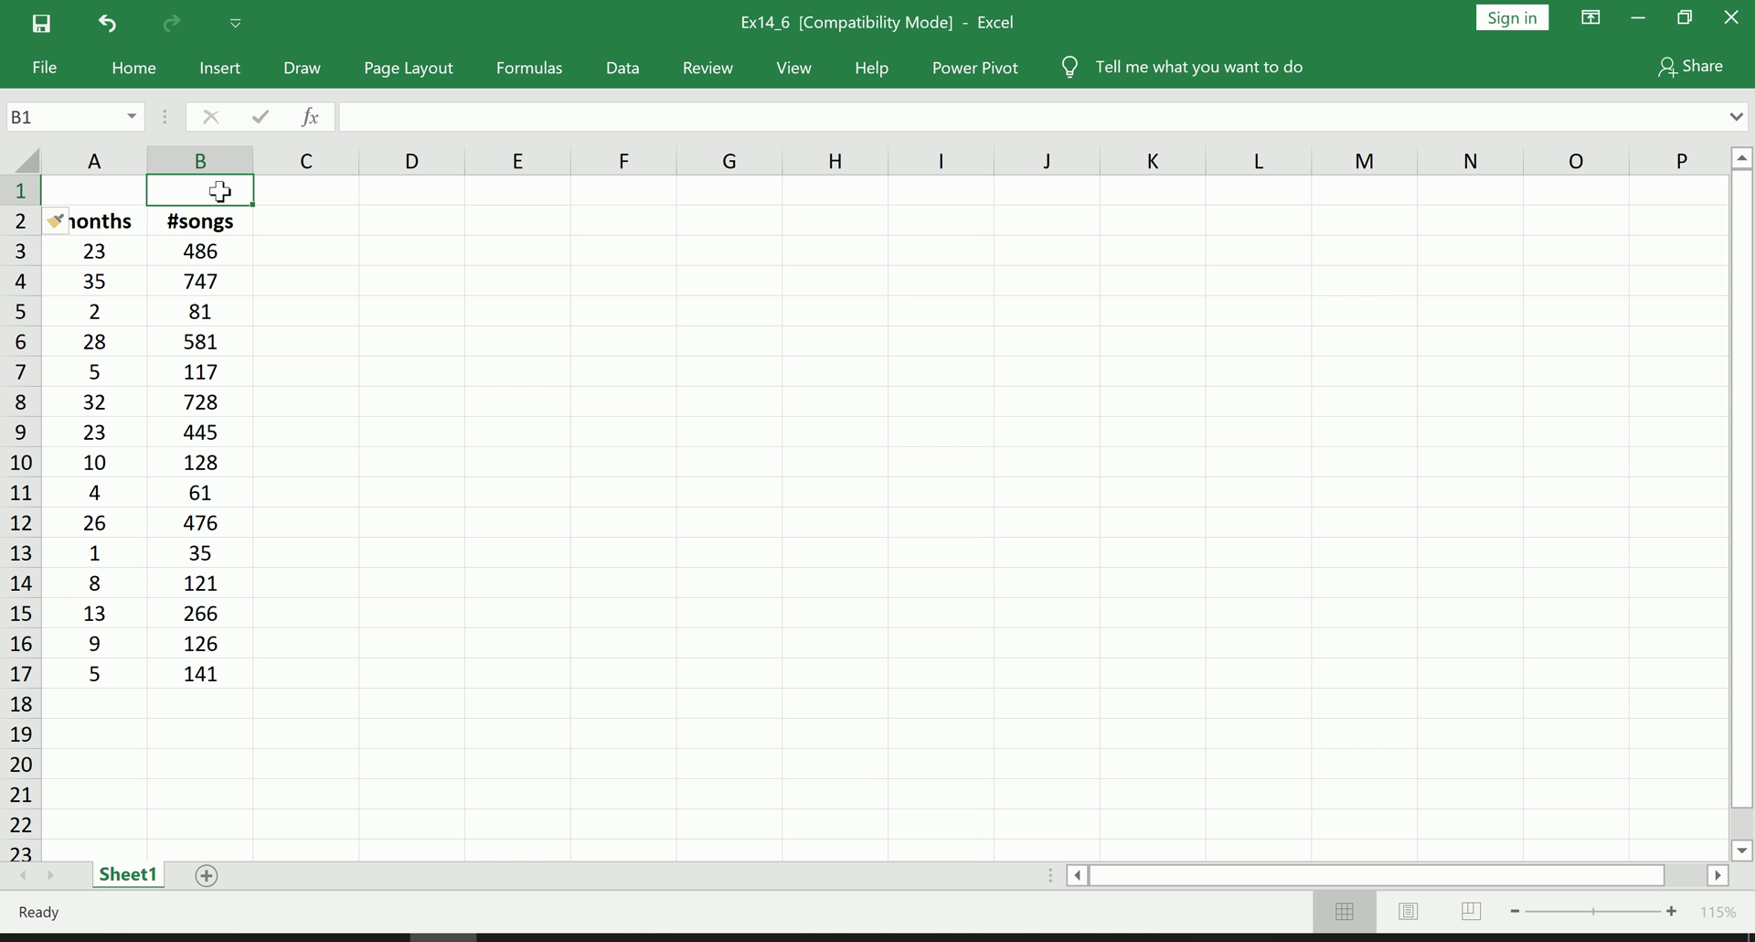
{"action": "type", "text": "dep"}
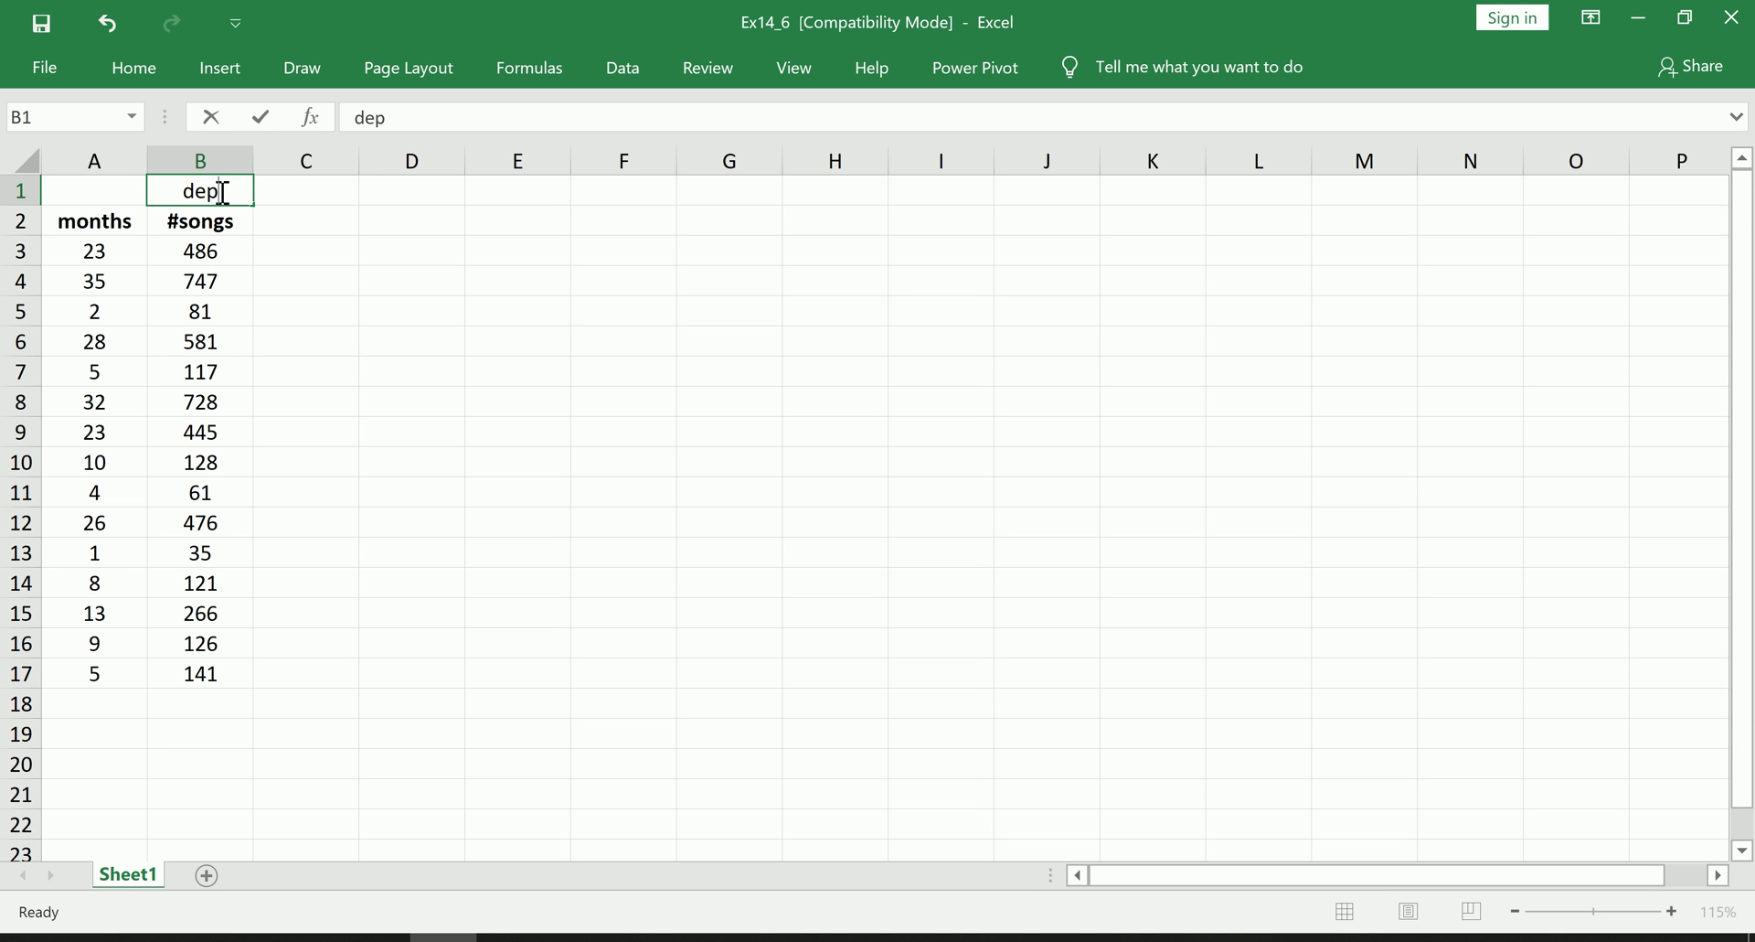
{"action": "type", "text": "endent"}
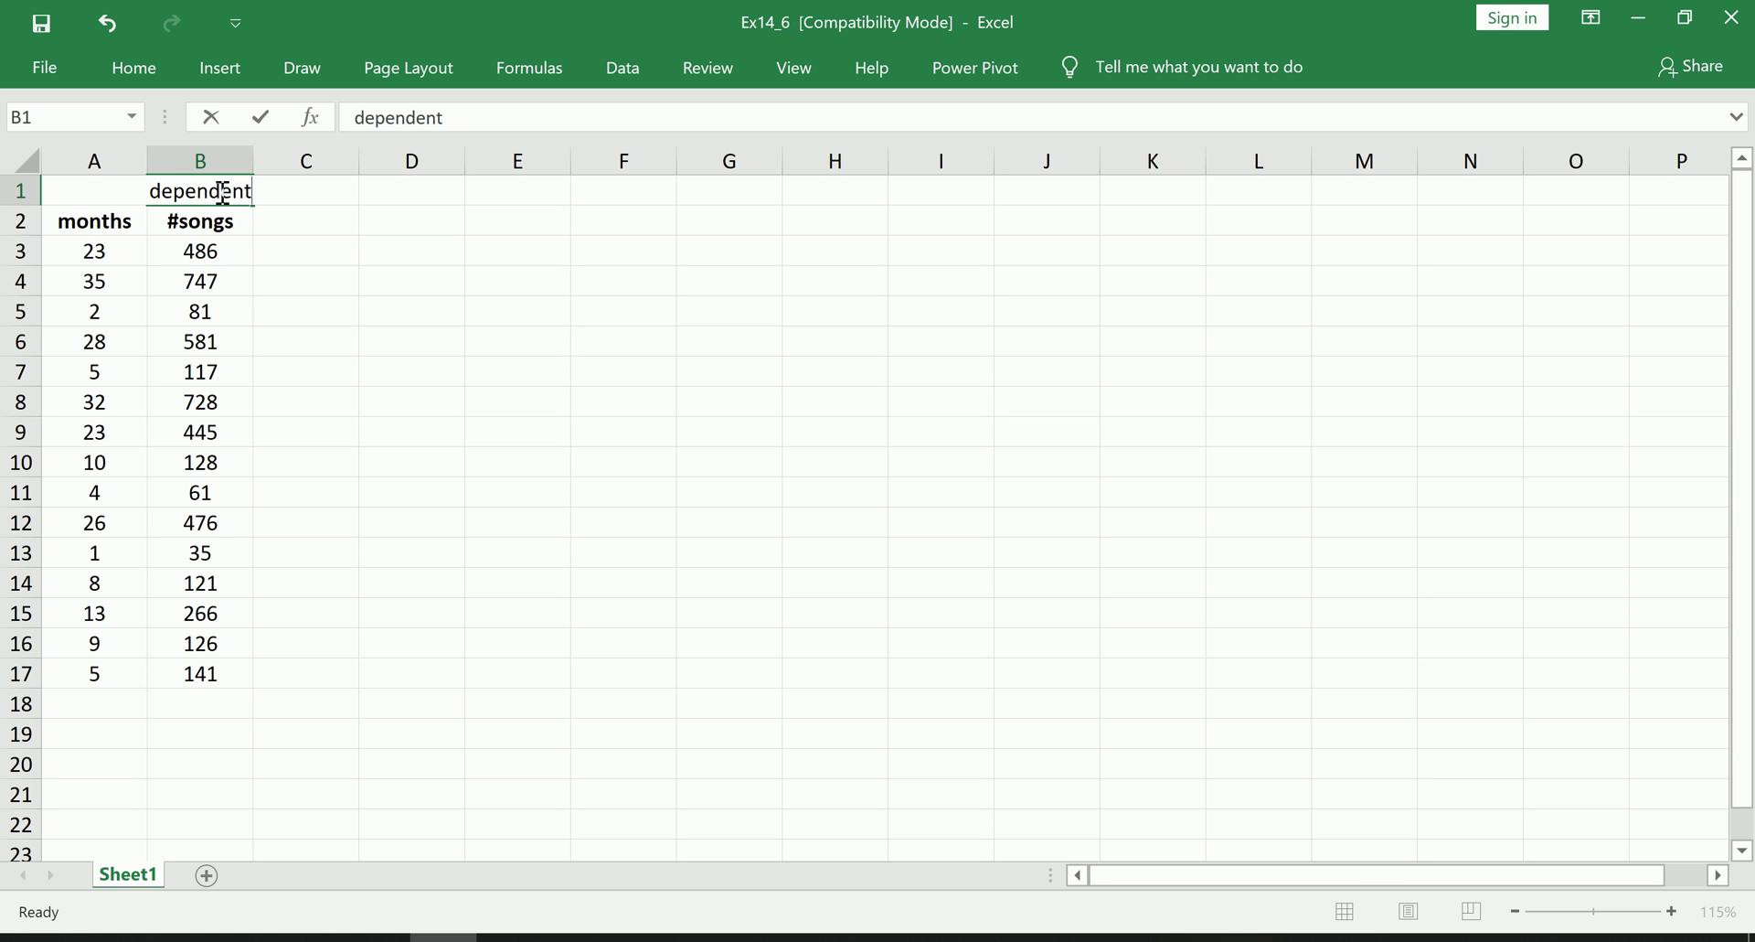
{"action": "left_click", "coordinate": [129, 219]}
{"action": "left_click", "coordinate": [131, 194]}
{"action": "double_click", "coordinate": [148, 161]}
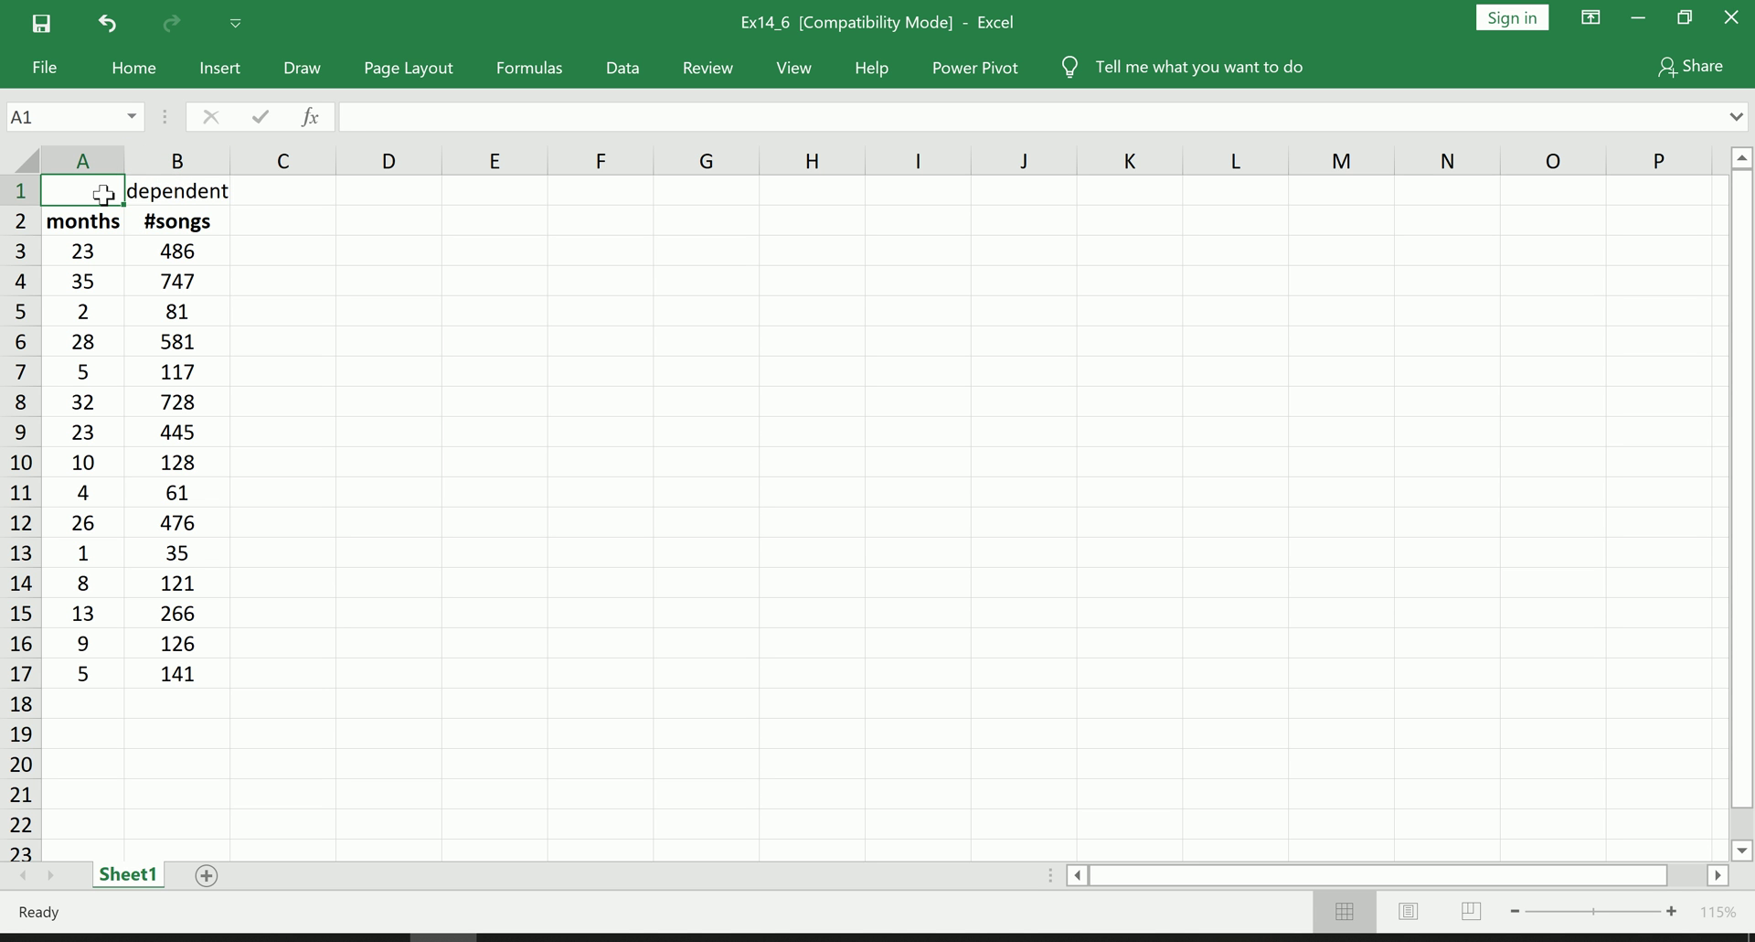
{"action": "type", "text": "indep"}
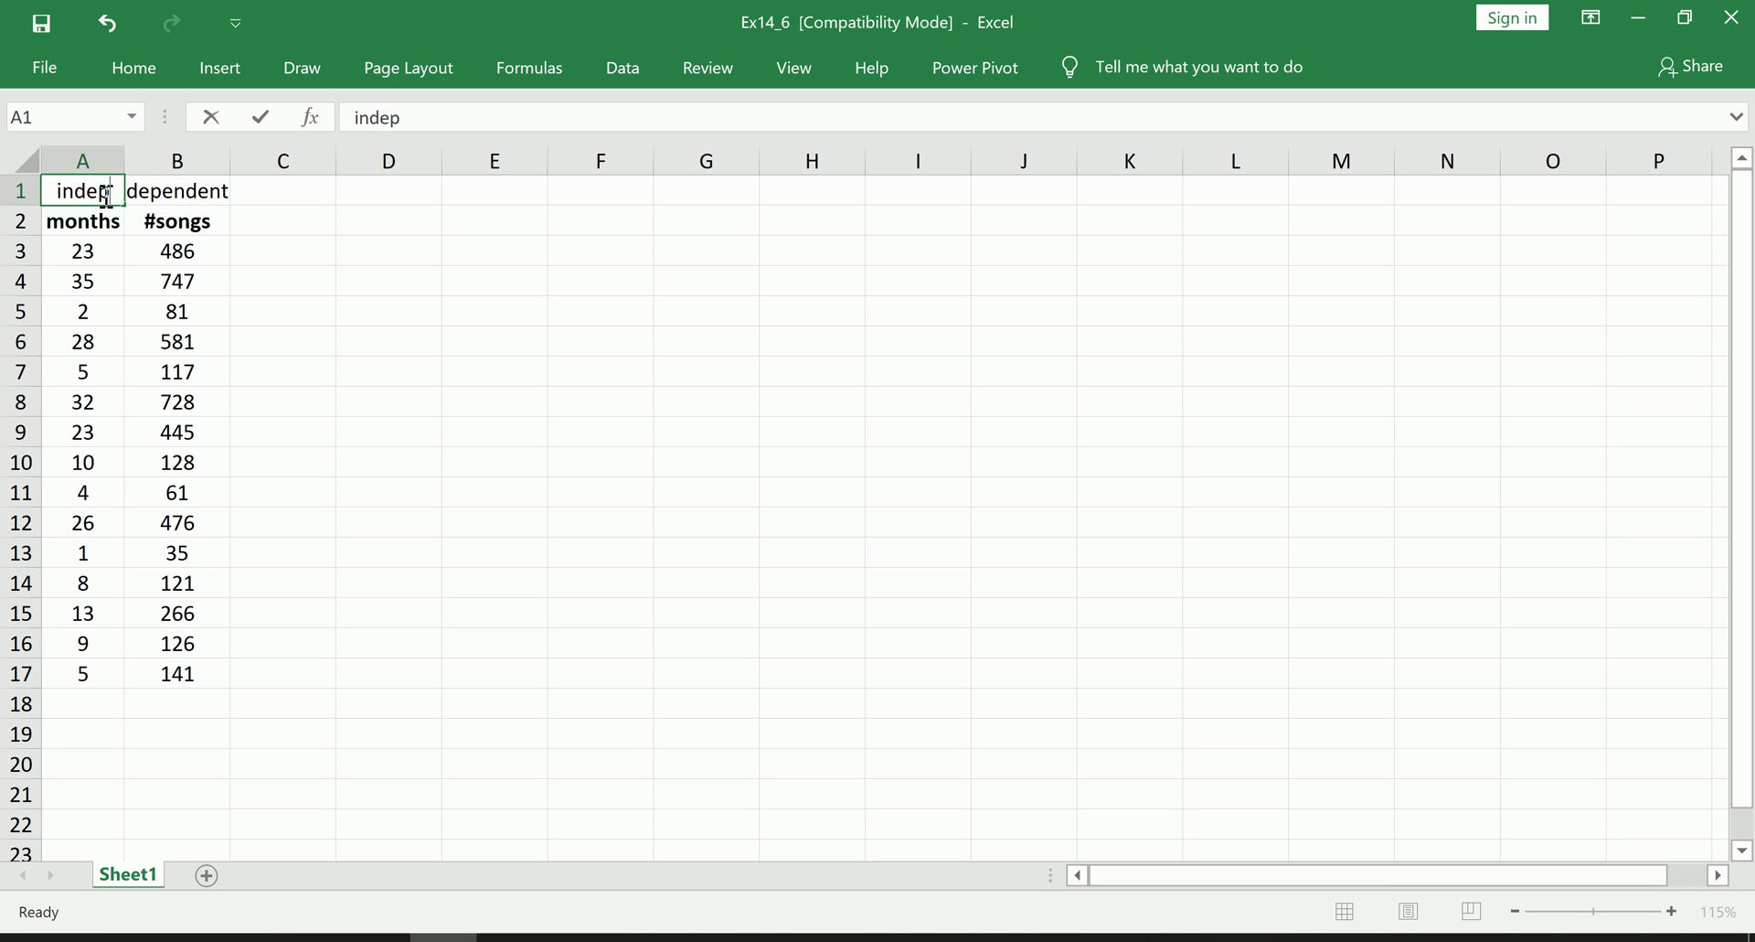
{"action": "type", "text": "endent"}
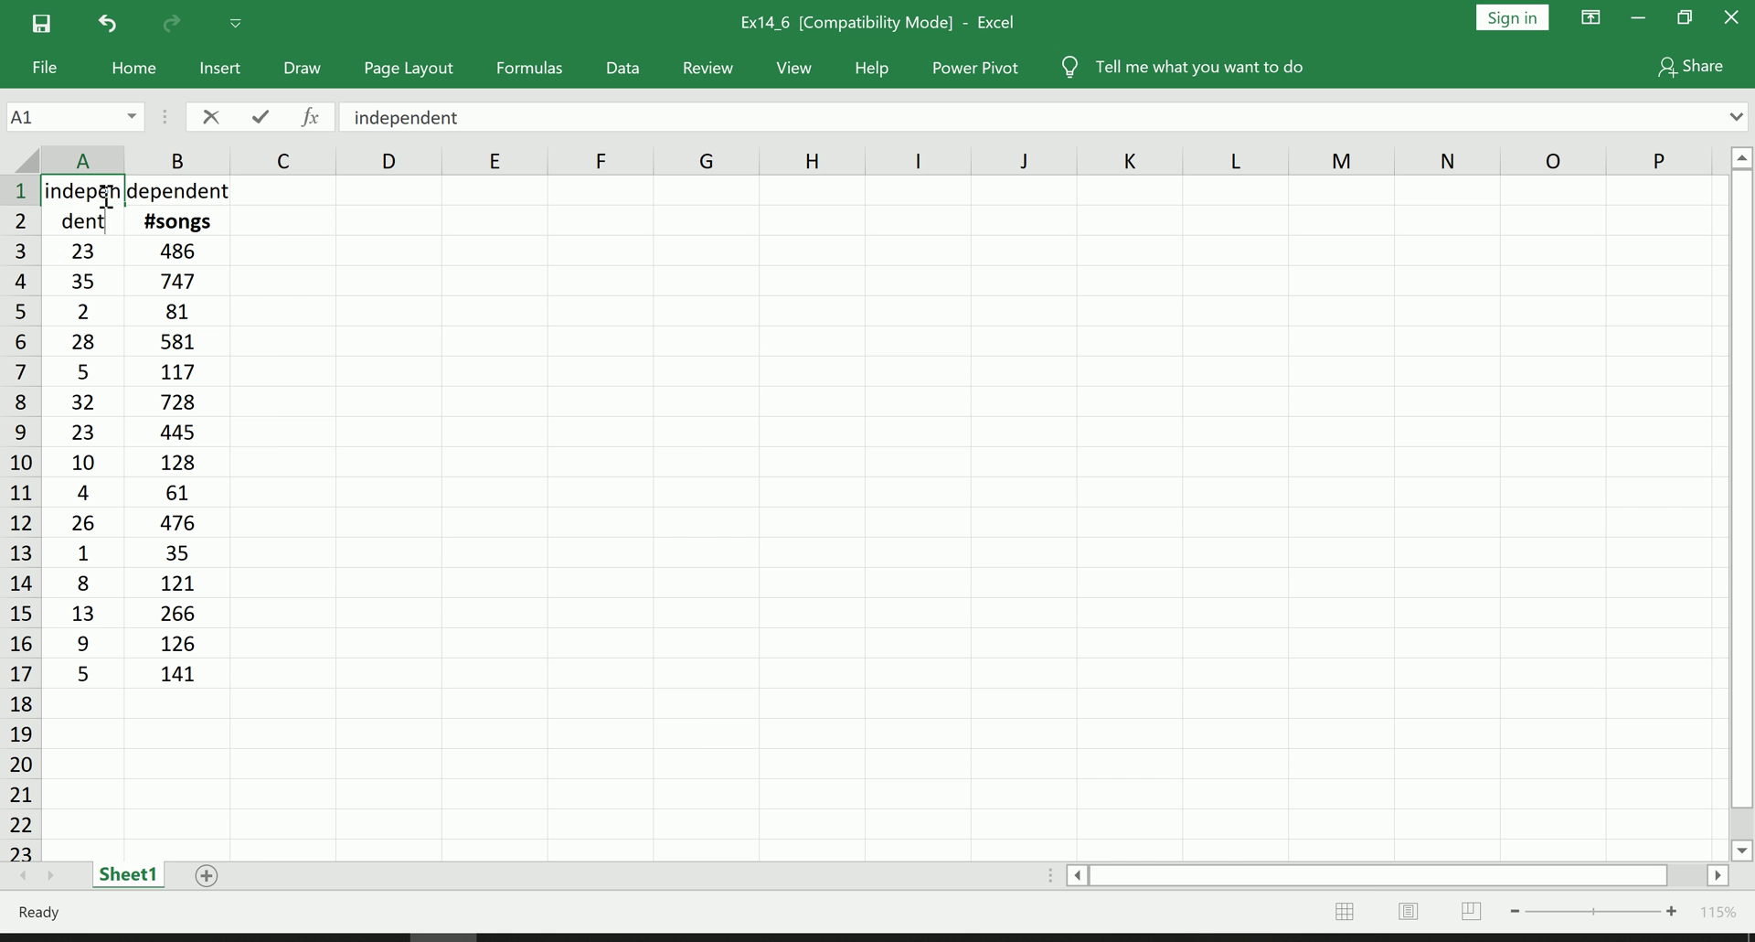
{"action": "key", "text": "Return"}
- Widen columns A and B to fit the new labels
{"action": "double_click", "coordinate": [125, 162]}
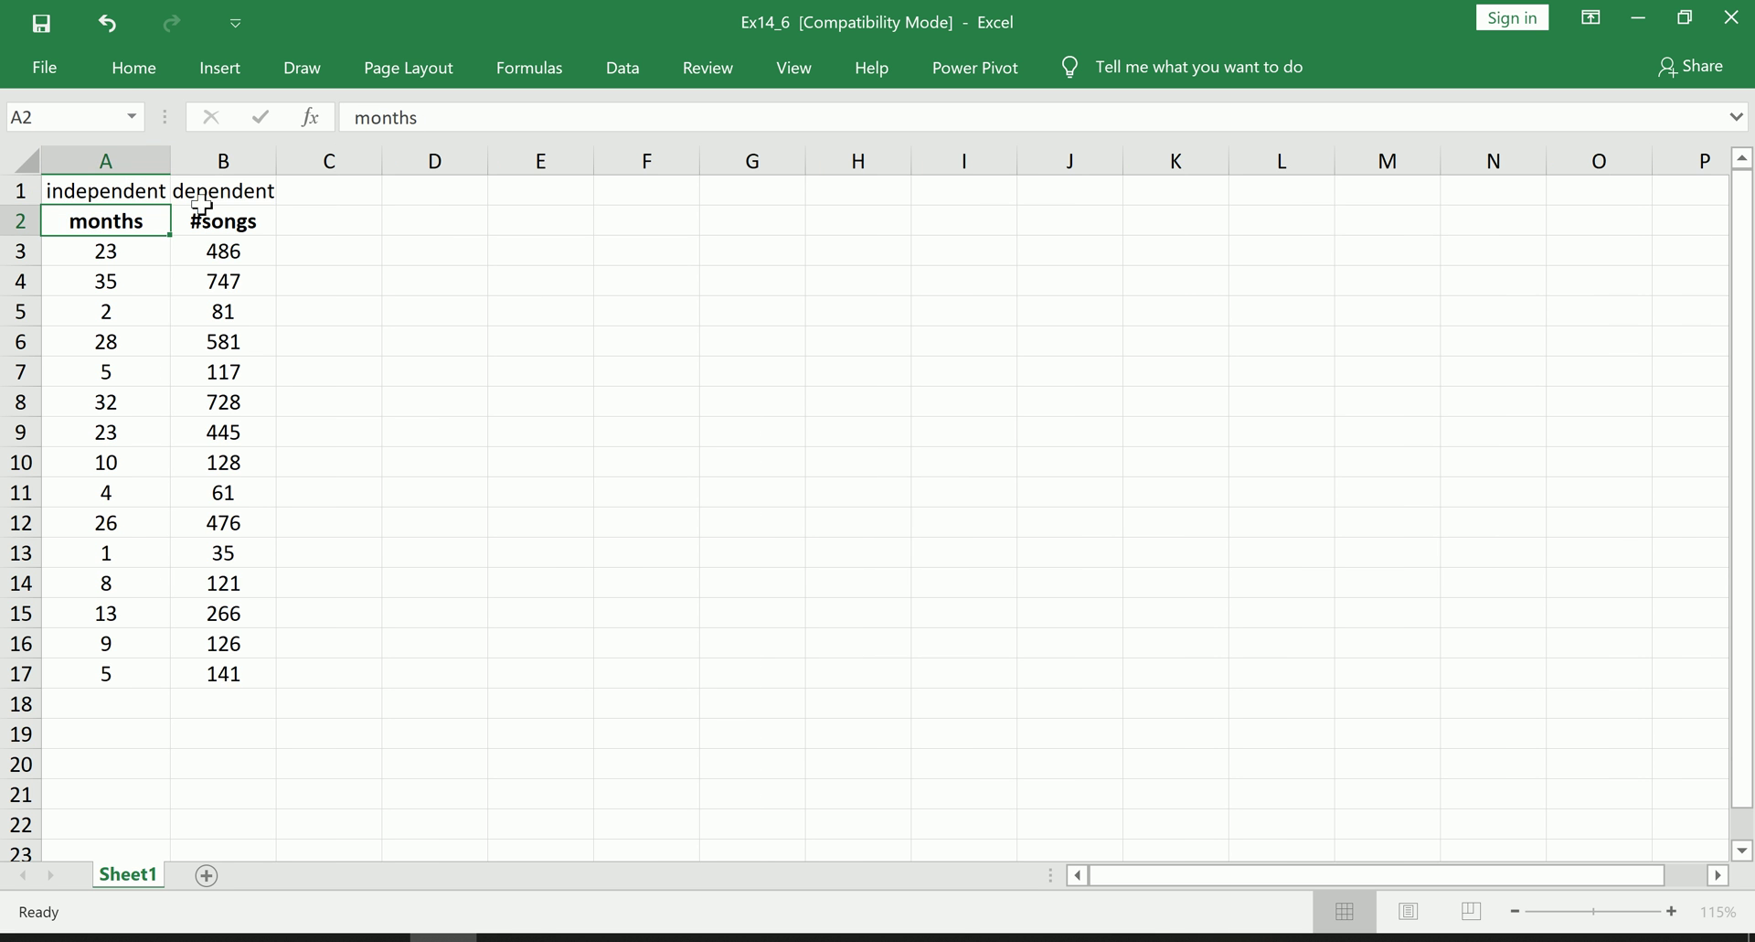
{"action": "left_click_drag", "start_coordinate": [147, 163], "coordinate": [187, 162]}
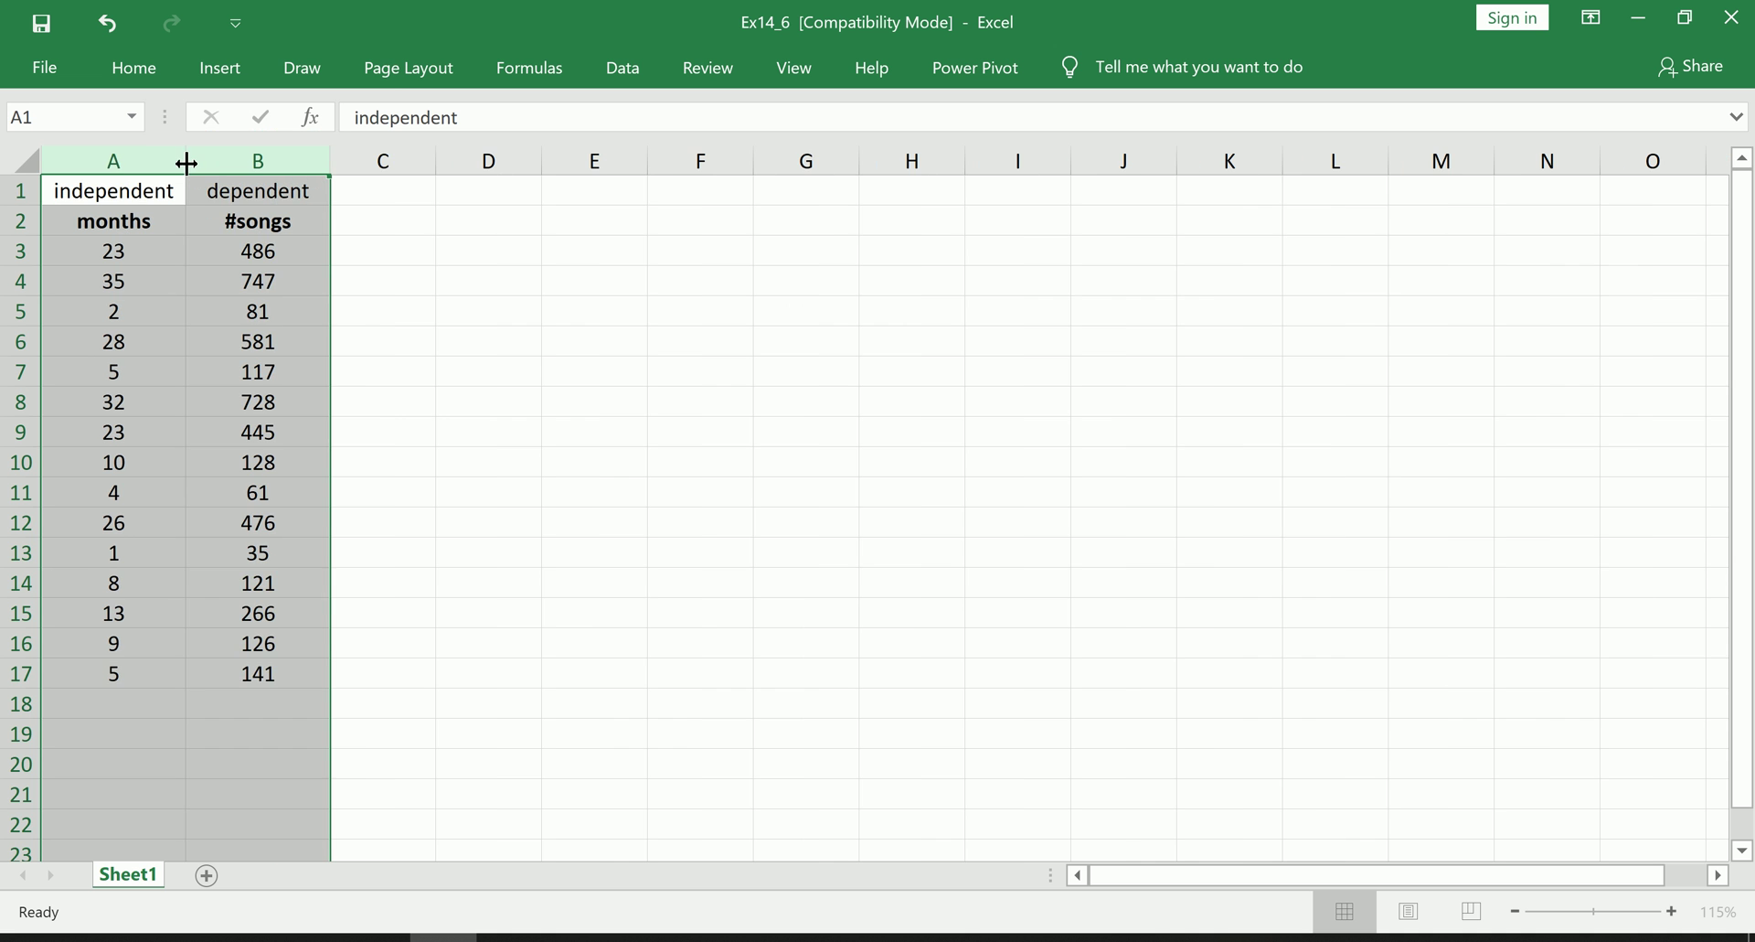
{"action": "left_click", "coordinate": [151, 194]}
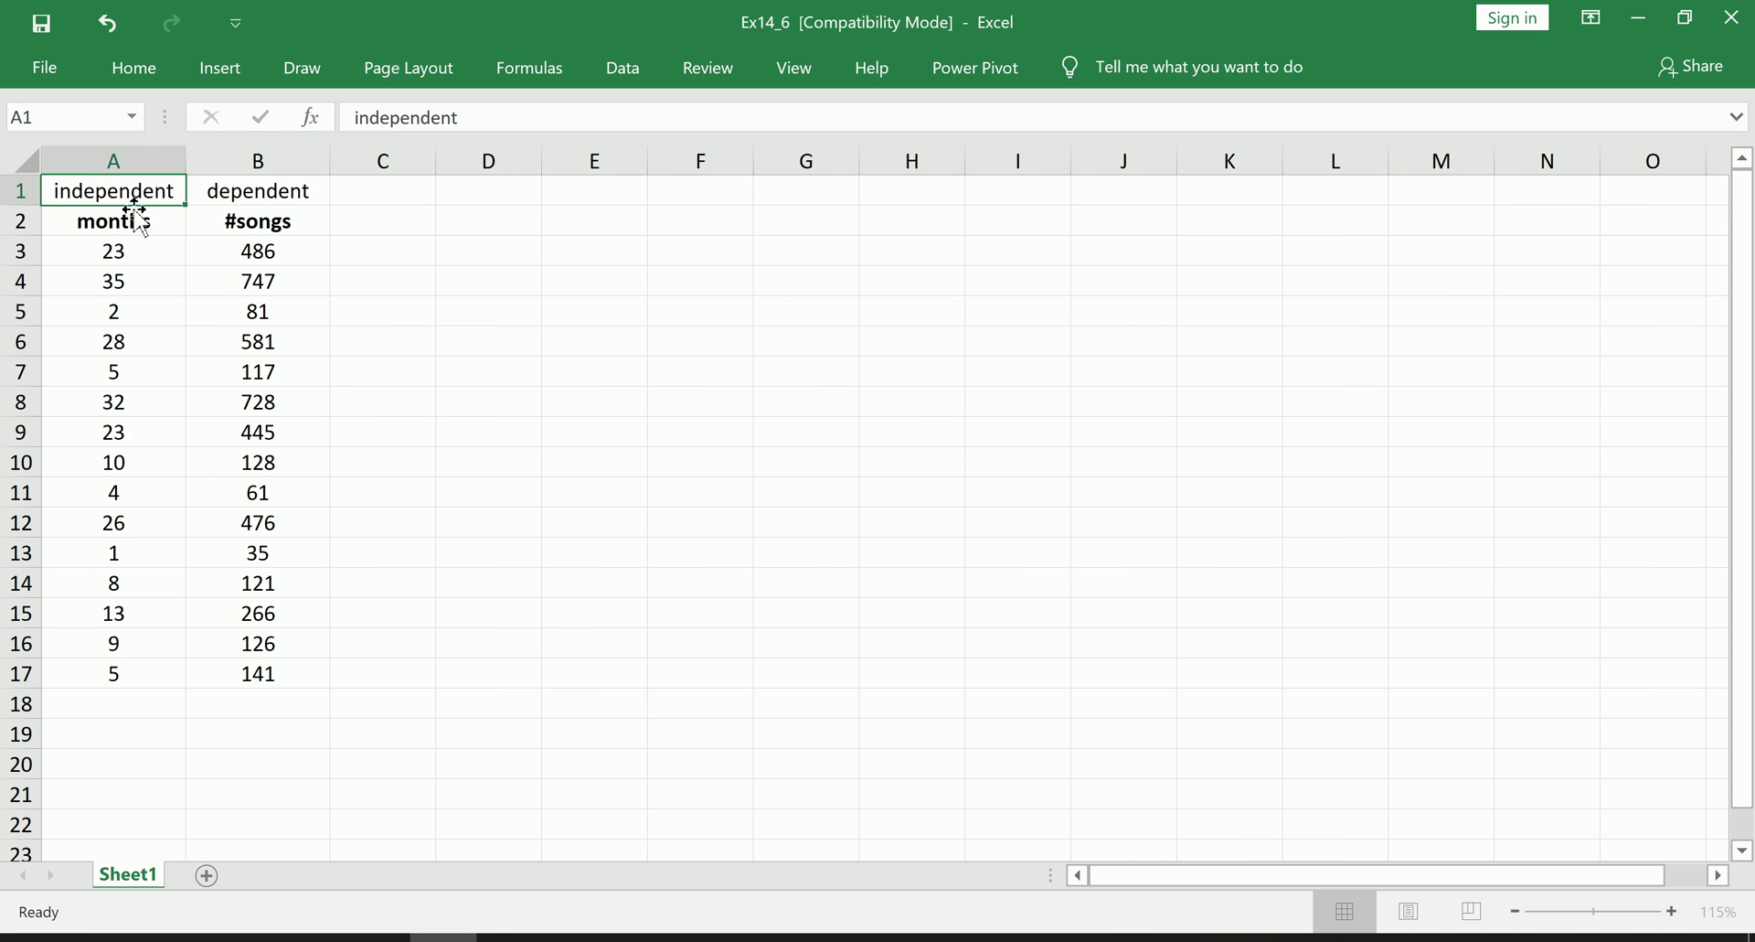
{"action": "right_click", "coordinate": [27, 189]}
- Insert another top row and label A1 'X' and B1 'Y'
{"action": "left_click", "coordinate": [137, 389]}
{"action": "left_click", "coordinate": [274, 194]}
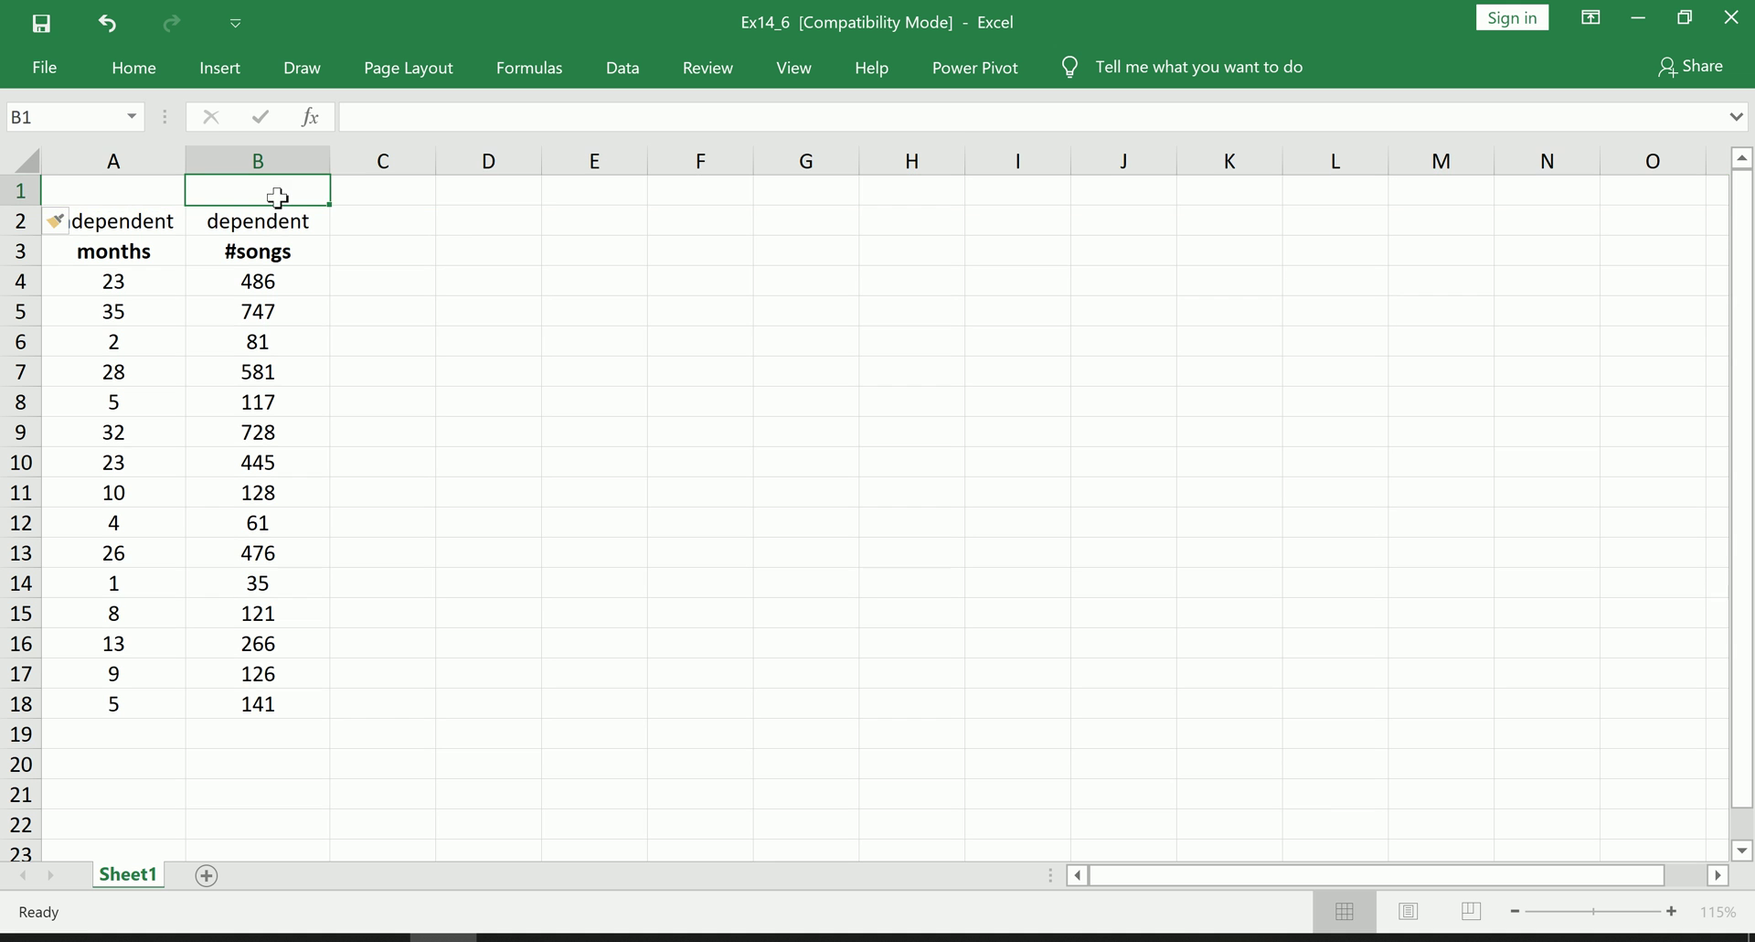
{"action": "type", "text": "Y"}
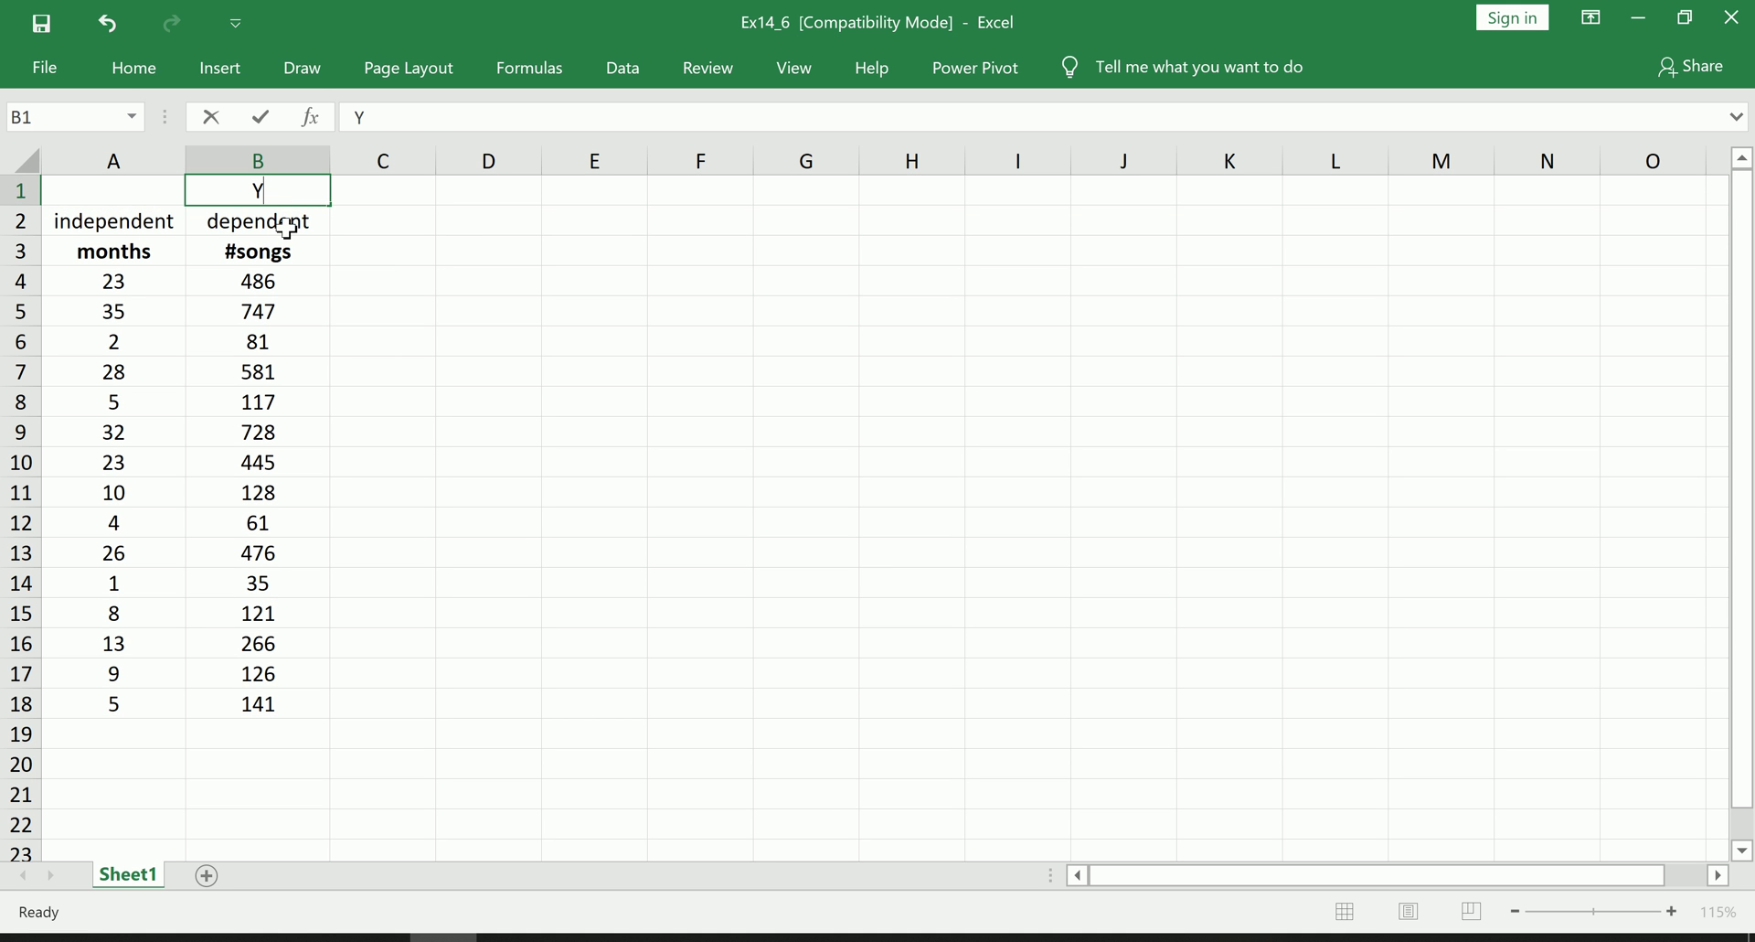
{"action": "key", "text": "Return"}
{"action": "left_click", "coordinate": [158, 194]}
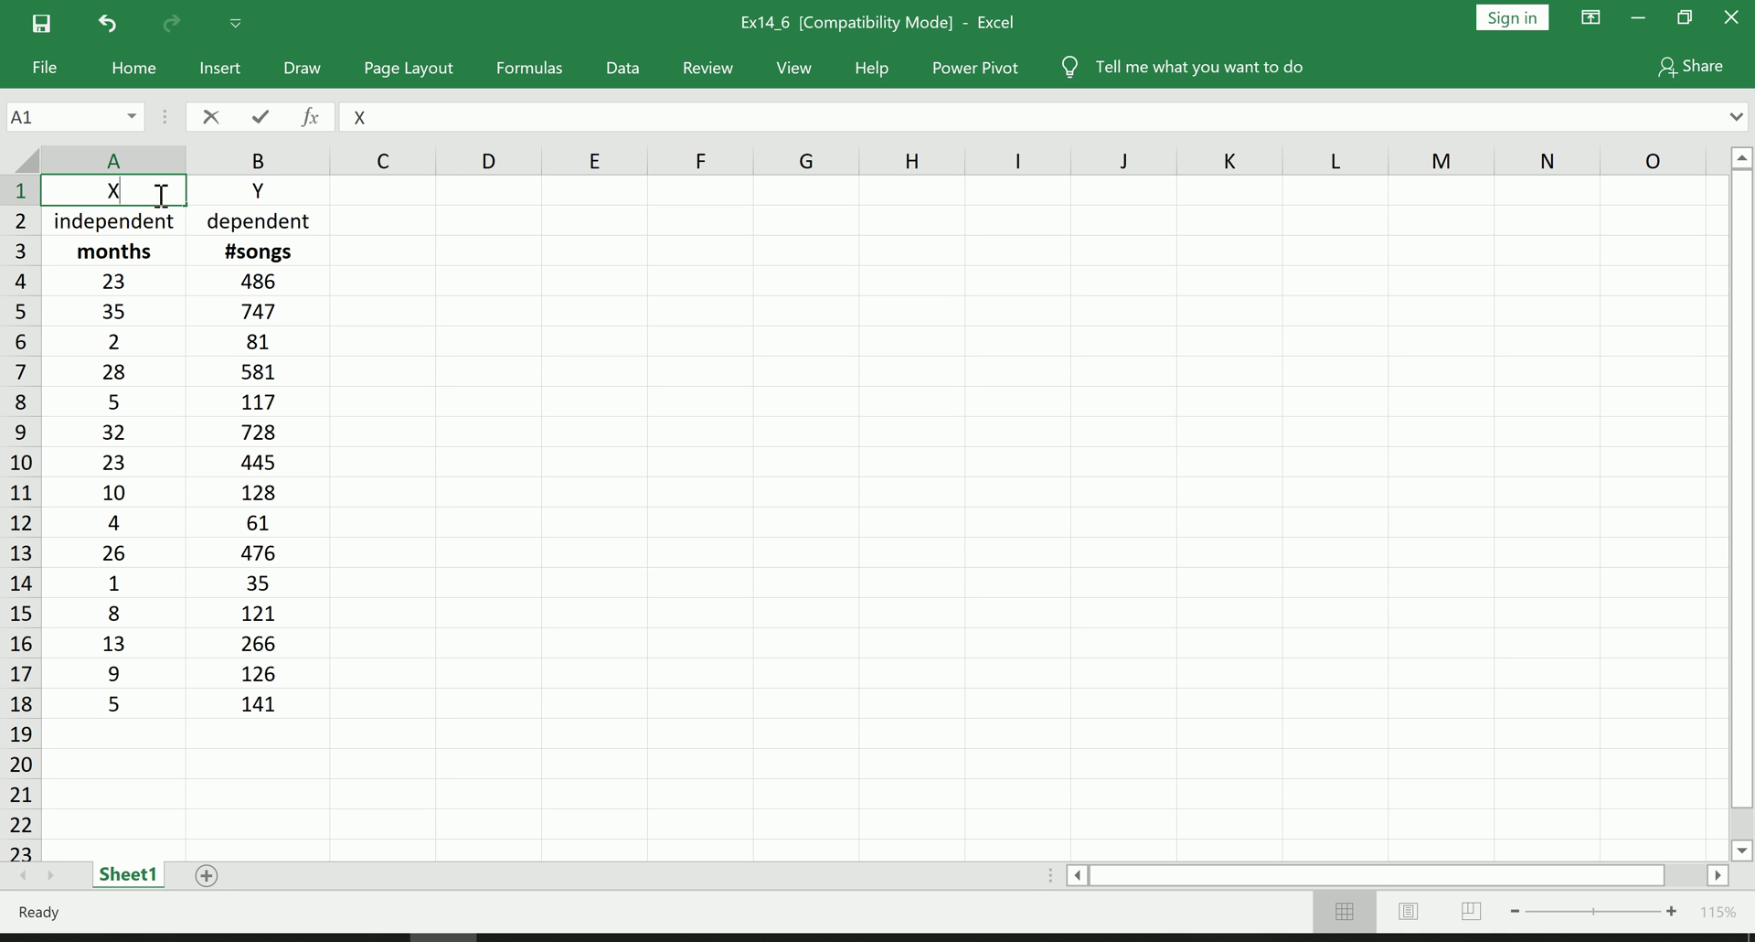
{"action": "type", "text": "X"}
{"action": "left_click", "coordinate": [144, 222]}
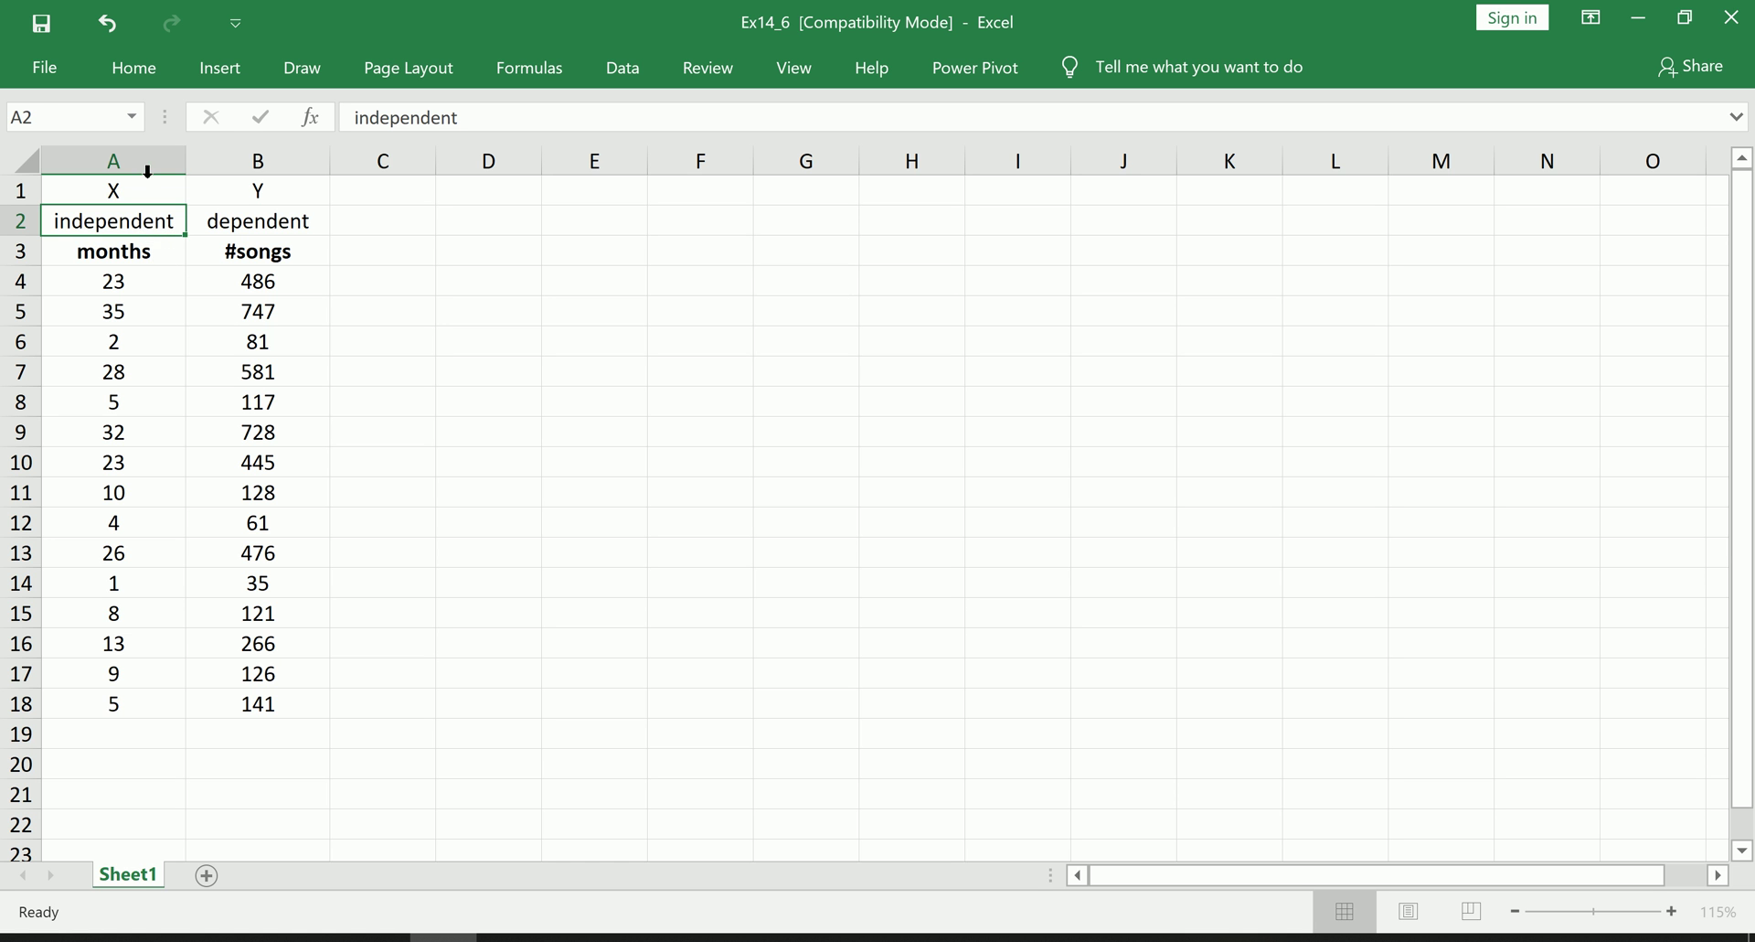
- Highlight the months and #songs data block, ending with only cell B9 selected
{"action": "left_click", "coordinate": [113, 161]}
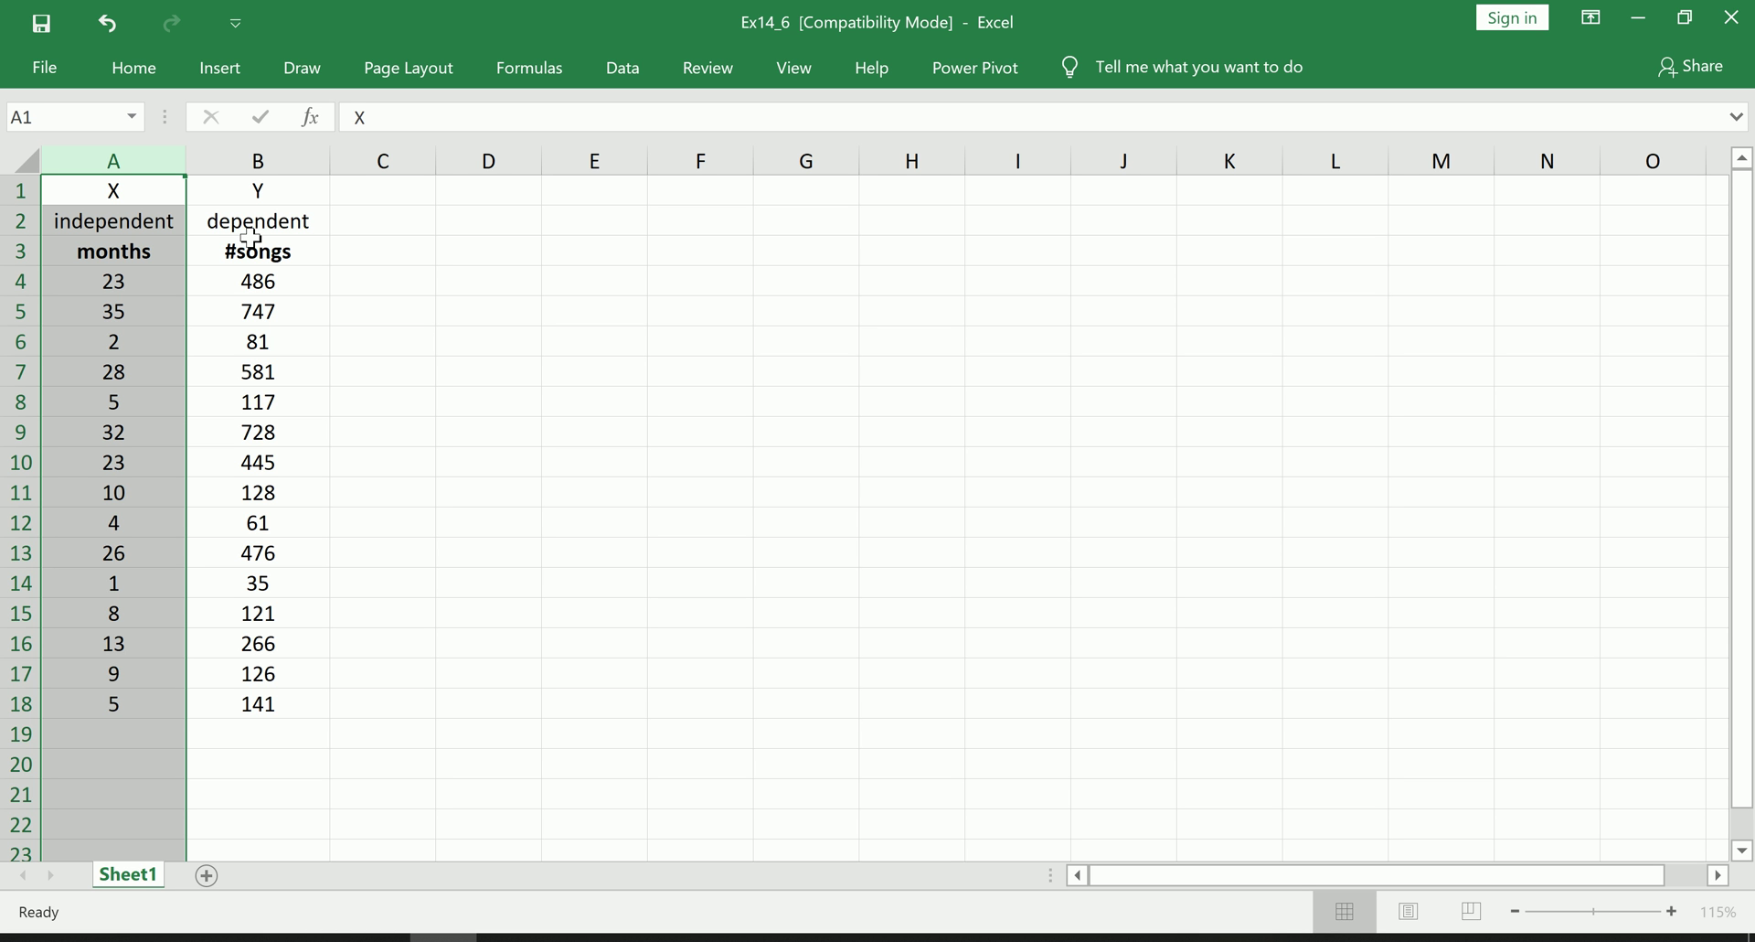
{"action": "left_click", "coordinate": [320, 227]}
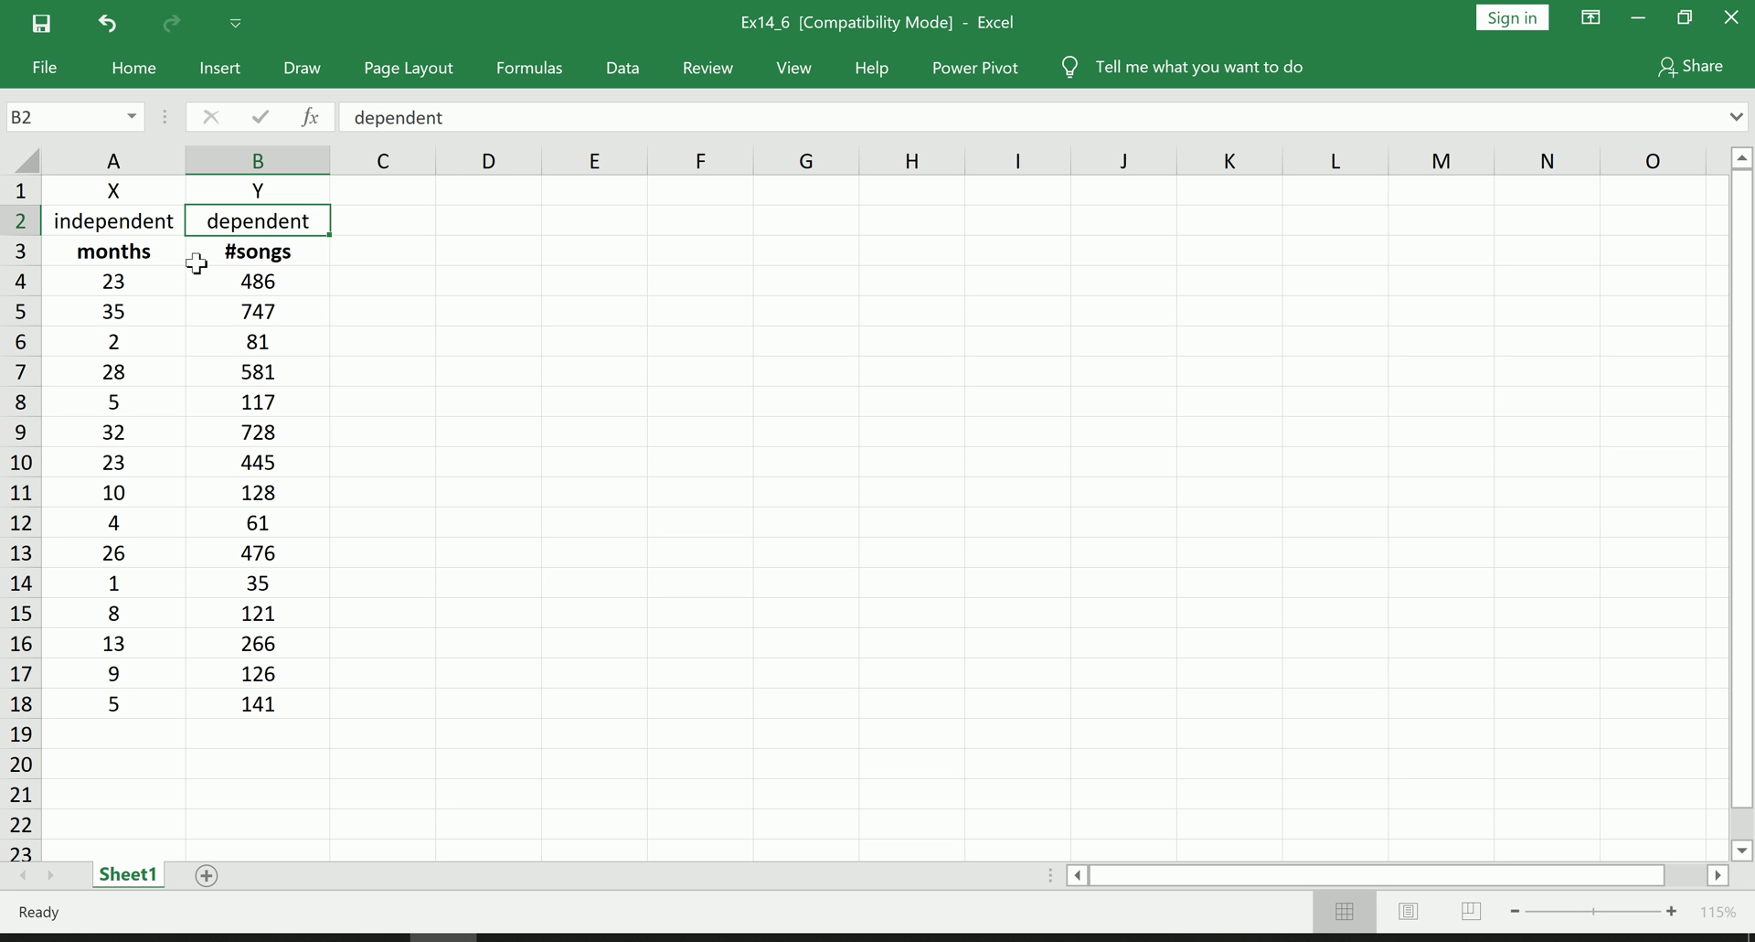
{"action": "left_click_drag", "start_coordinate": [173, 247], "coordinate": [253, 702]}
{"action": "left_click", "coordinate": [274, 640]}
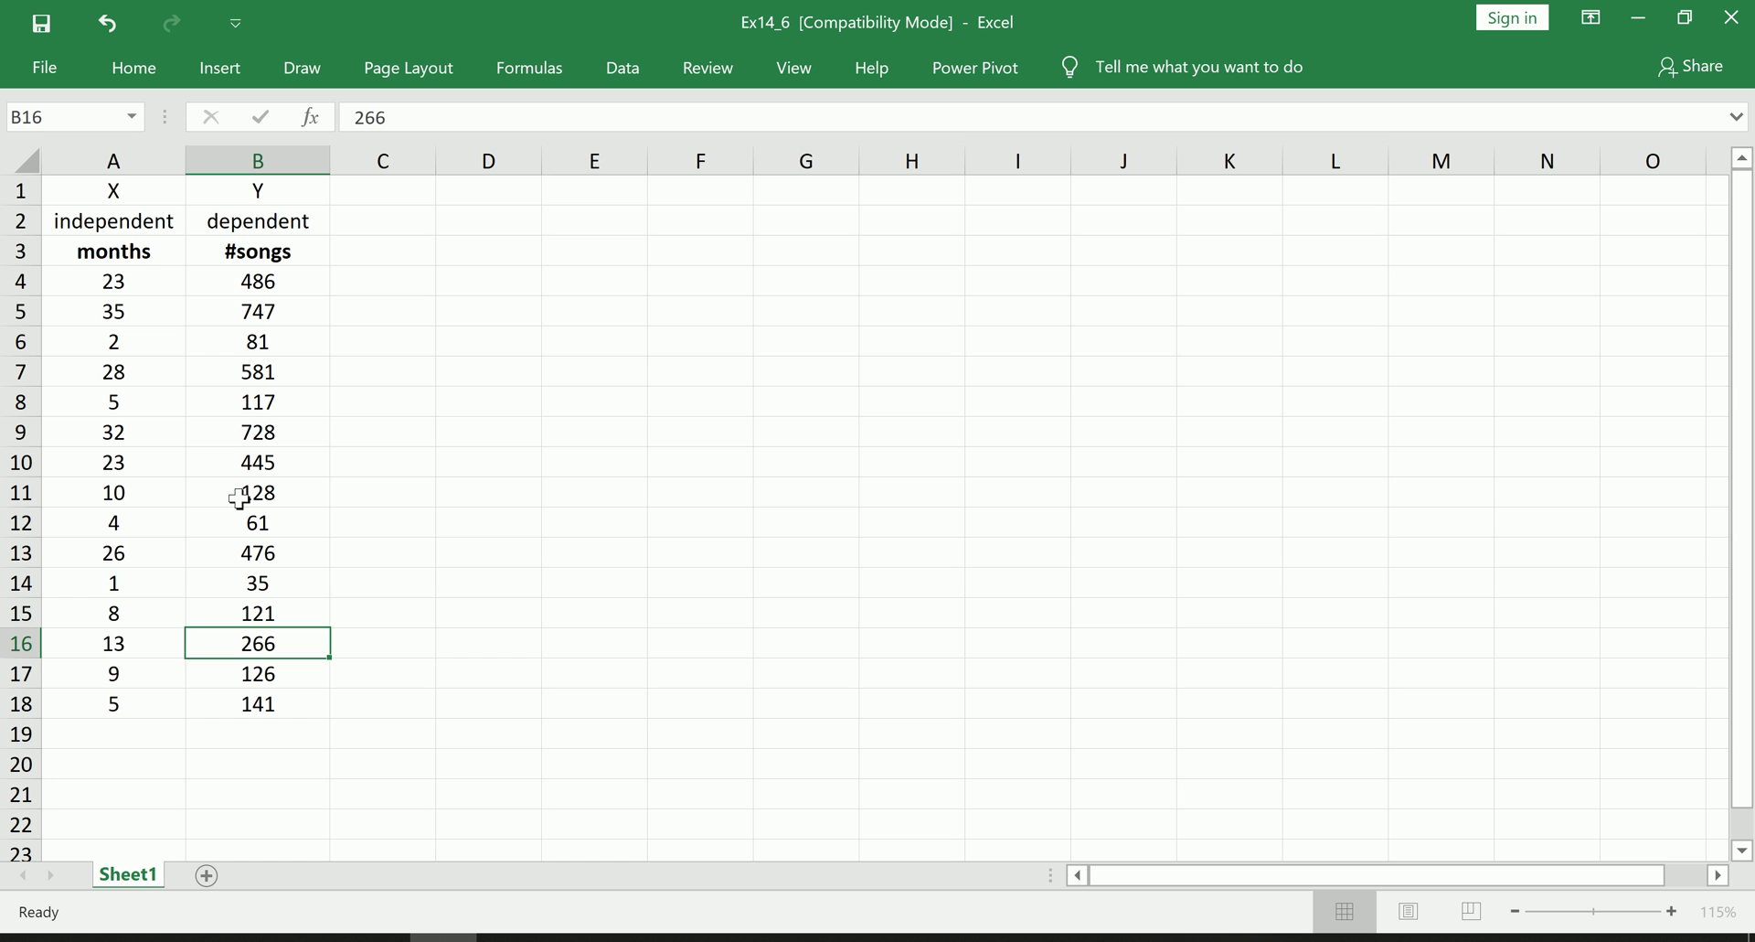
{"action": "left_click_drag", "start_coordinate": [147, 256], "coordinate": [258, 431]}
{"action": "left_click", "coordinate": [257, 433]}
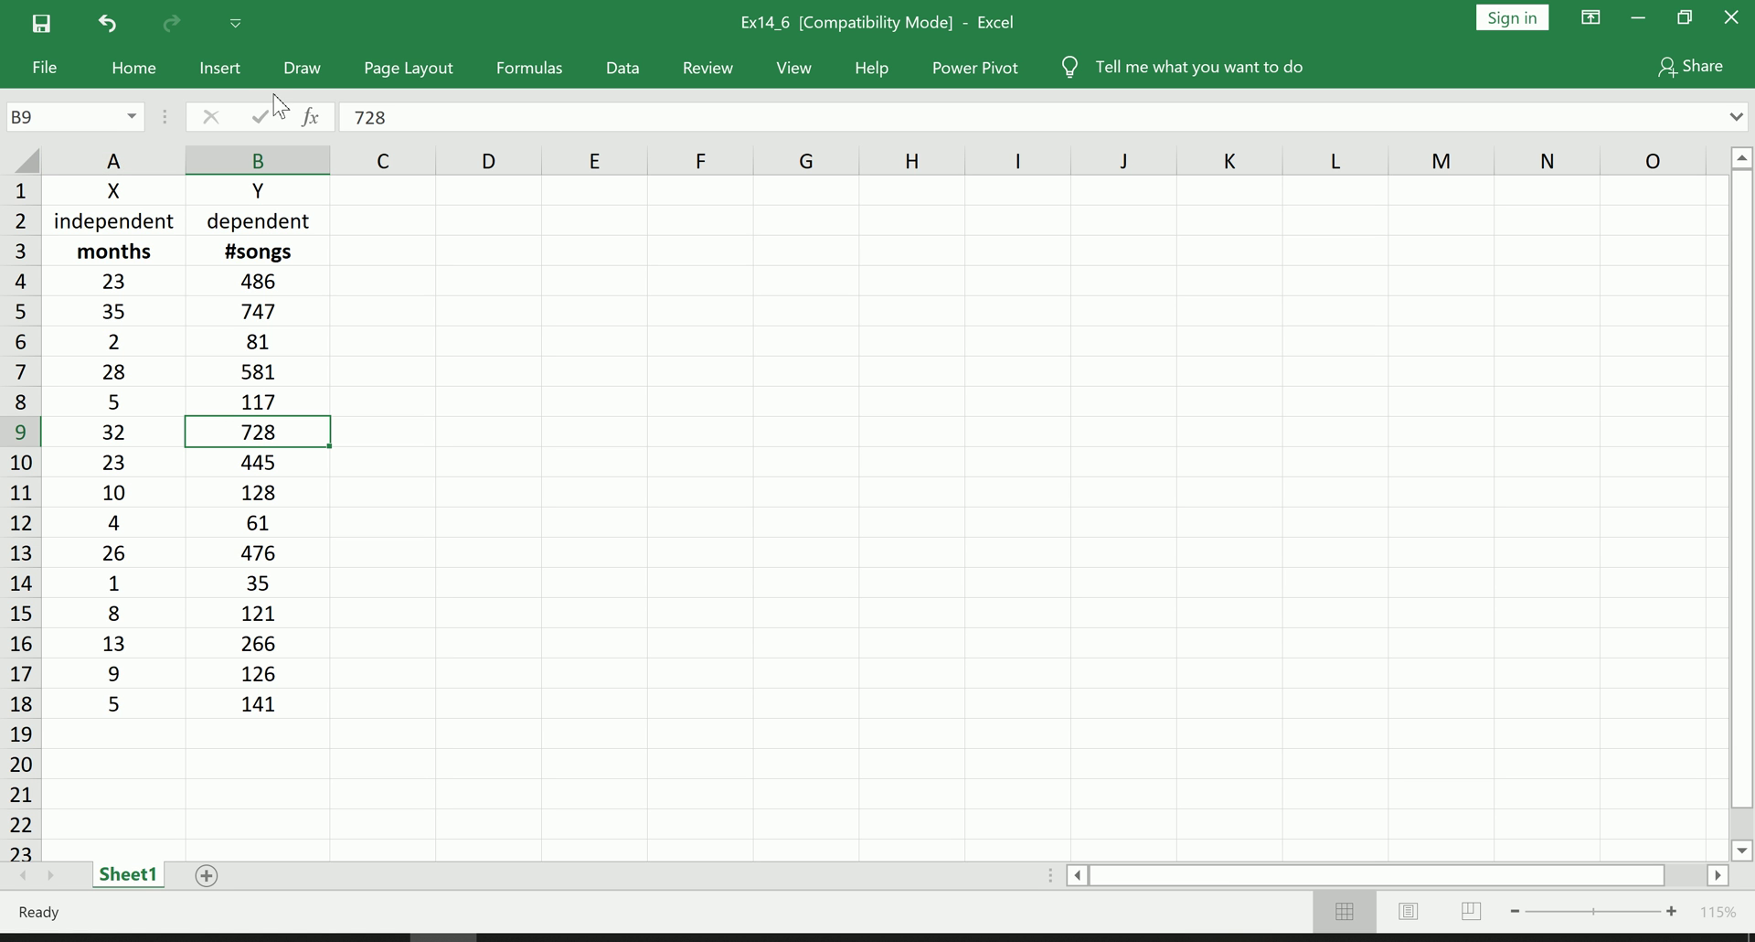
- Insert a plain Scatter chart plotting #songs against months beside the table
{"action": "left_click", "coordinate": [224, 75]}
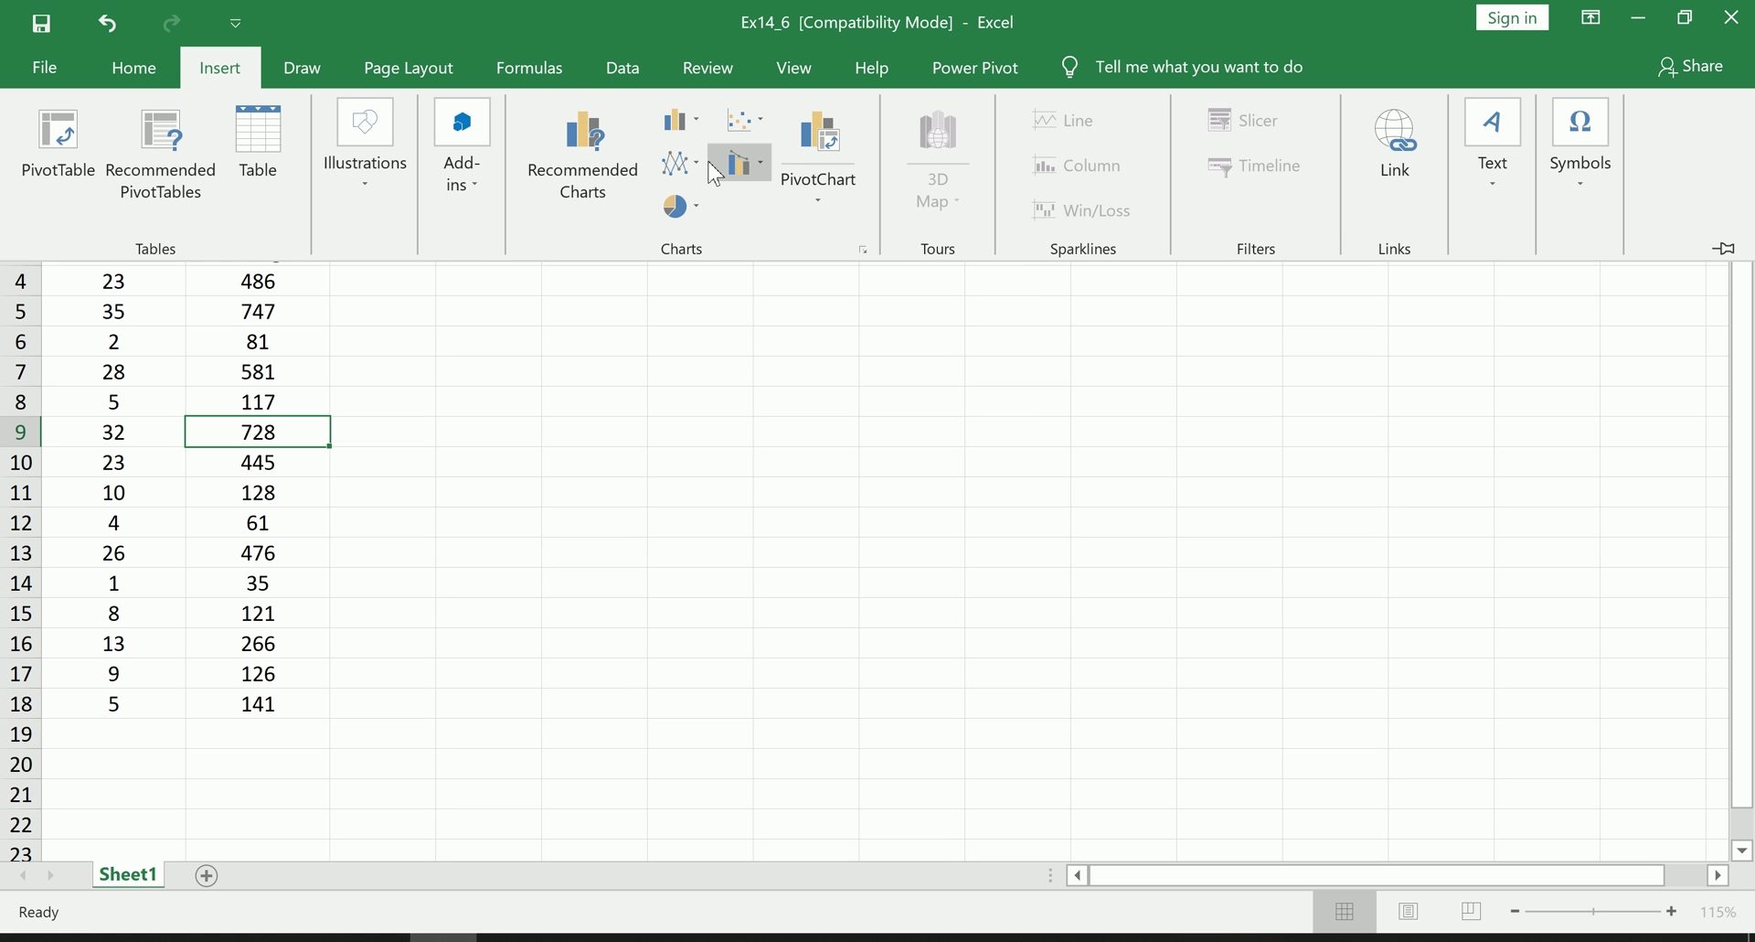
{"action": "left_click", "coordinate": [677, 162]}
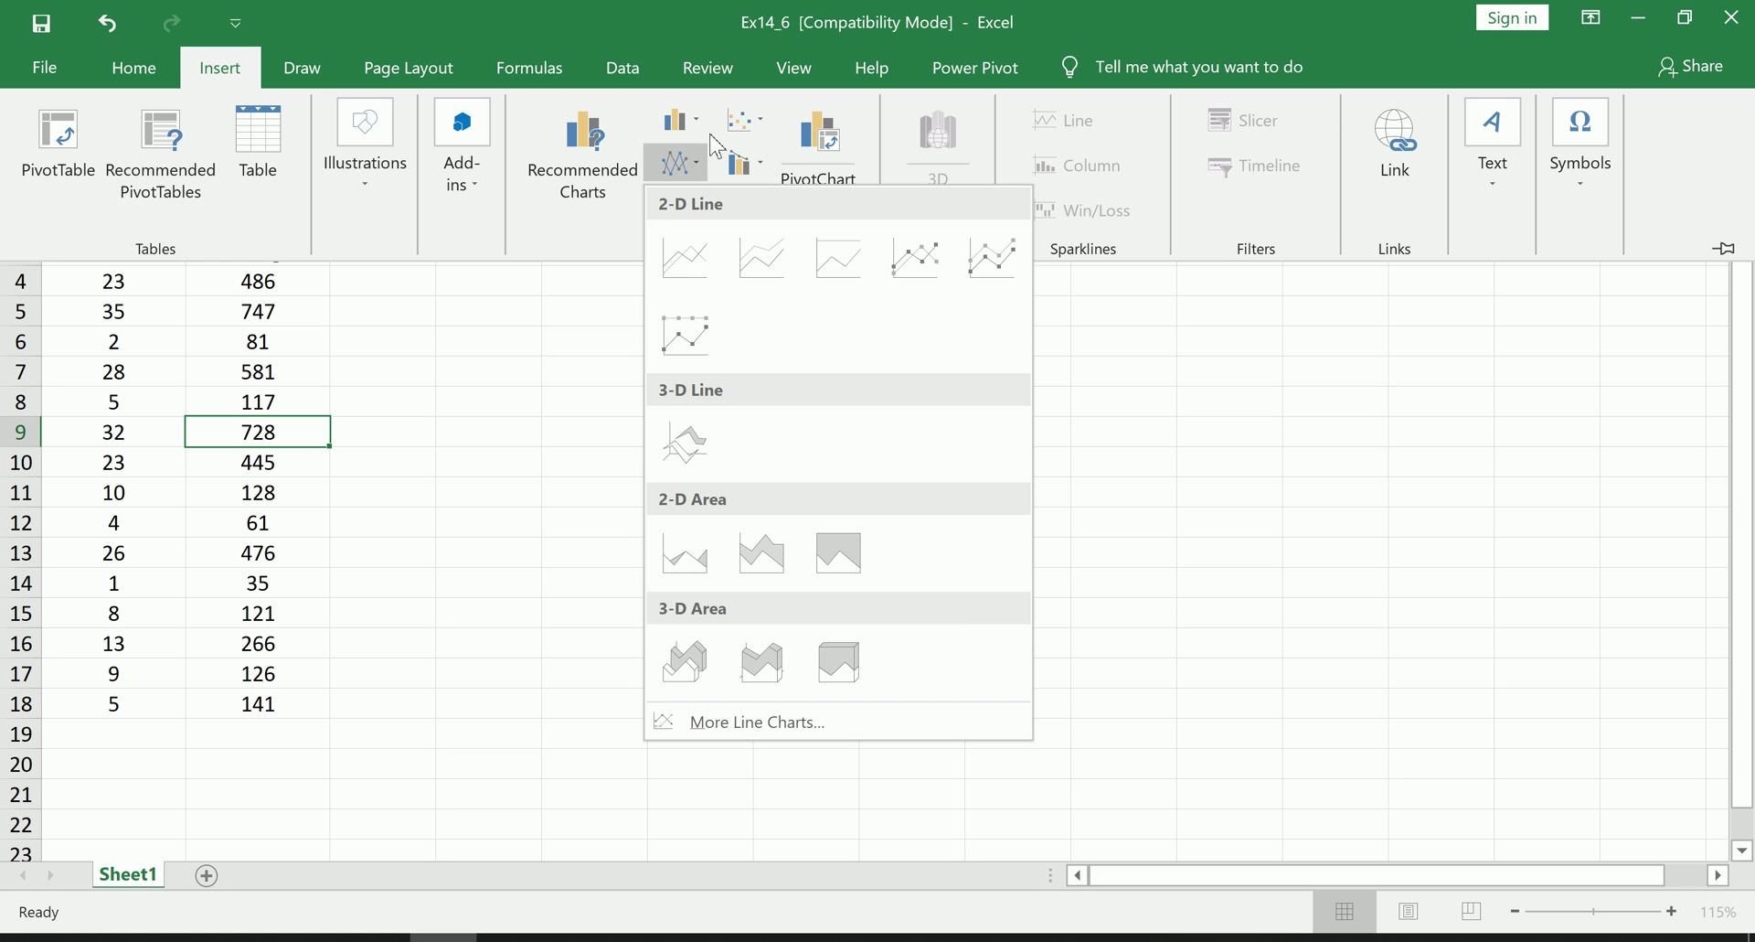
{"action": "left_click", "coordinate": [743, 121]}
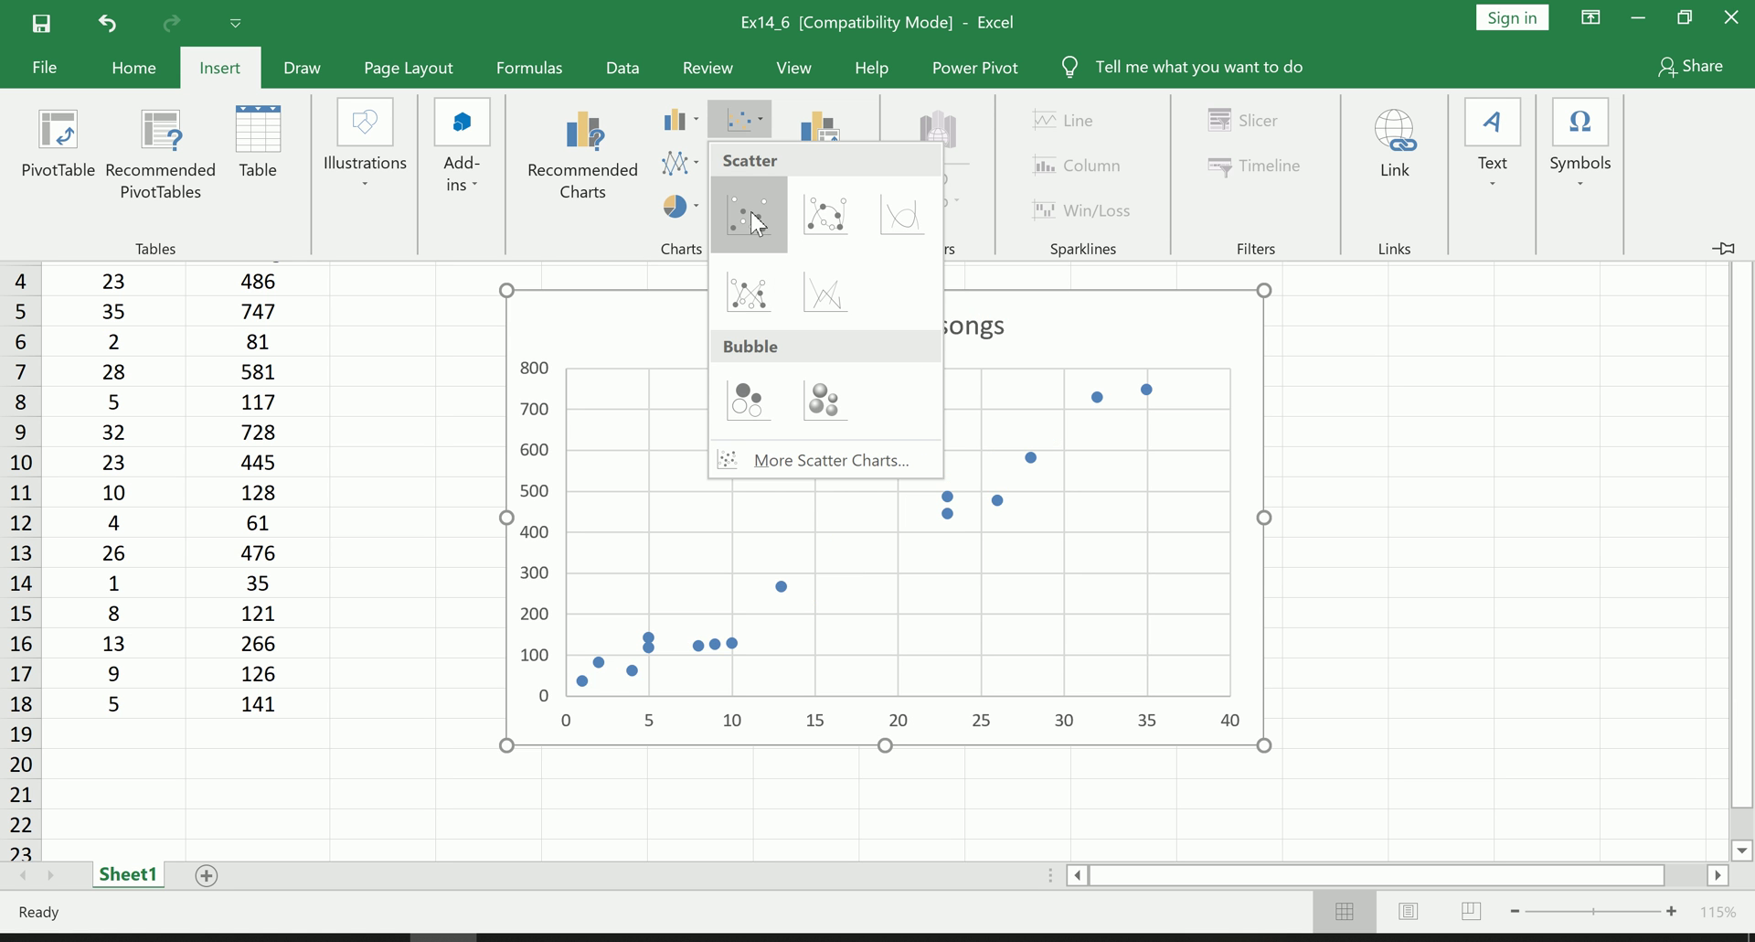
{"action": "left_click", "coordinate": [750, 216]}
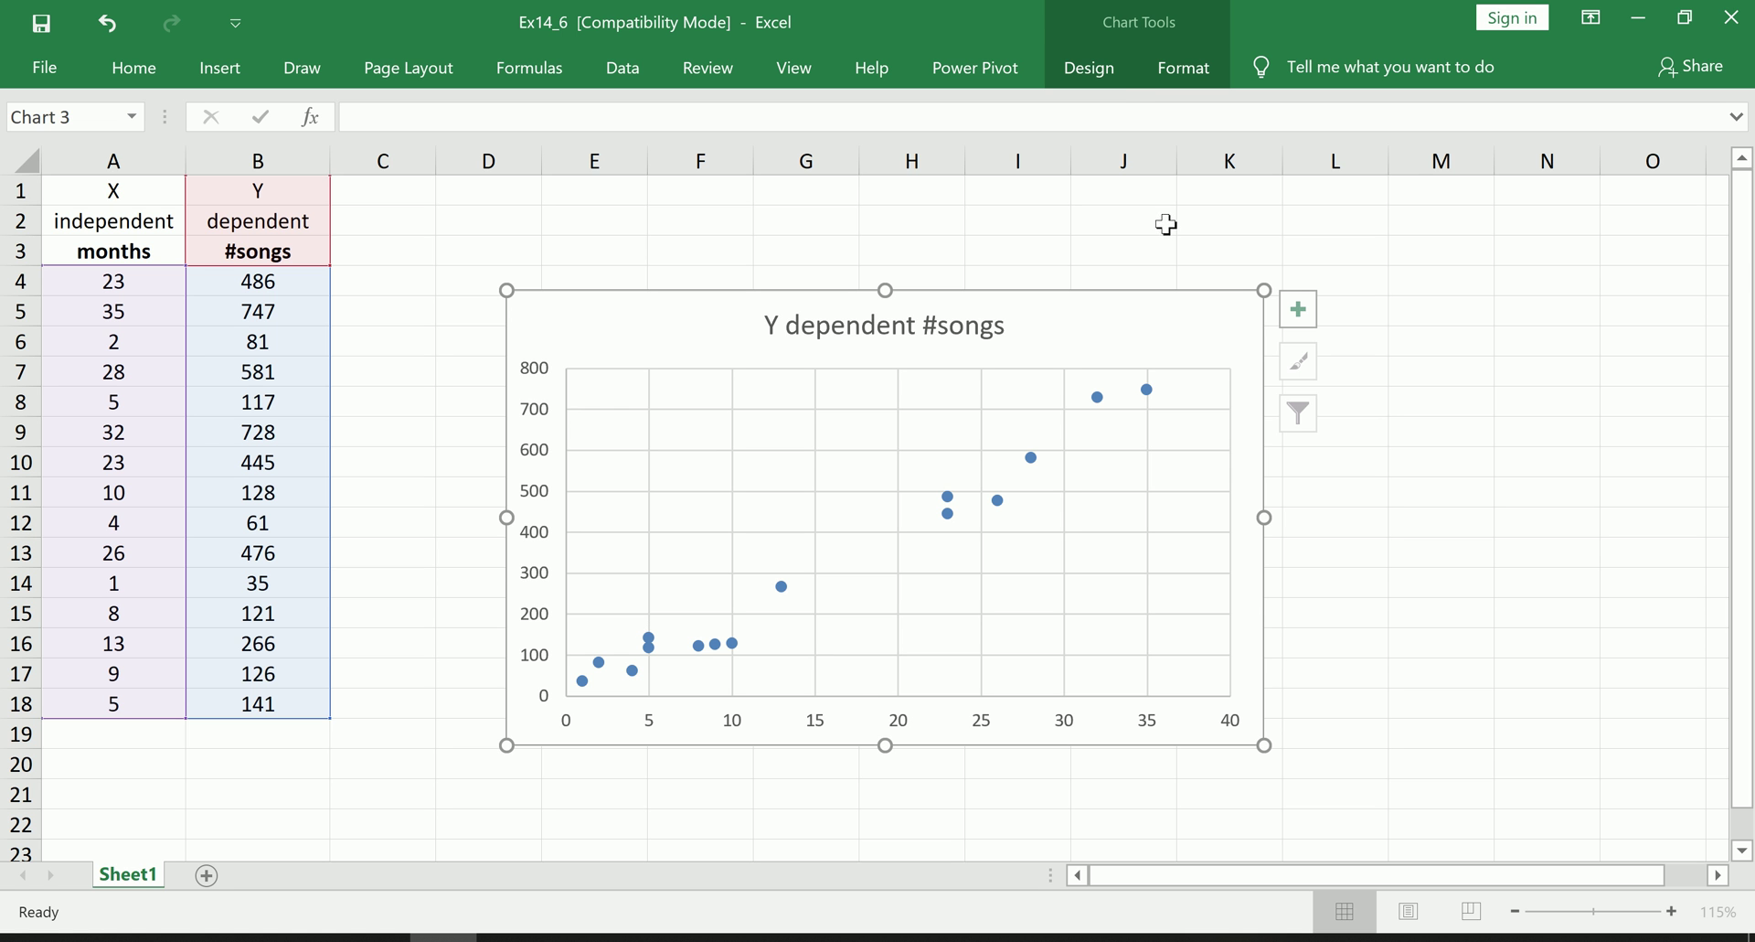
{"action": "left_click", "coordinate": [1110, 71]}
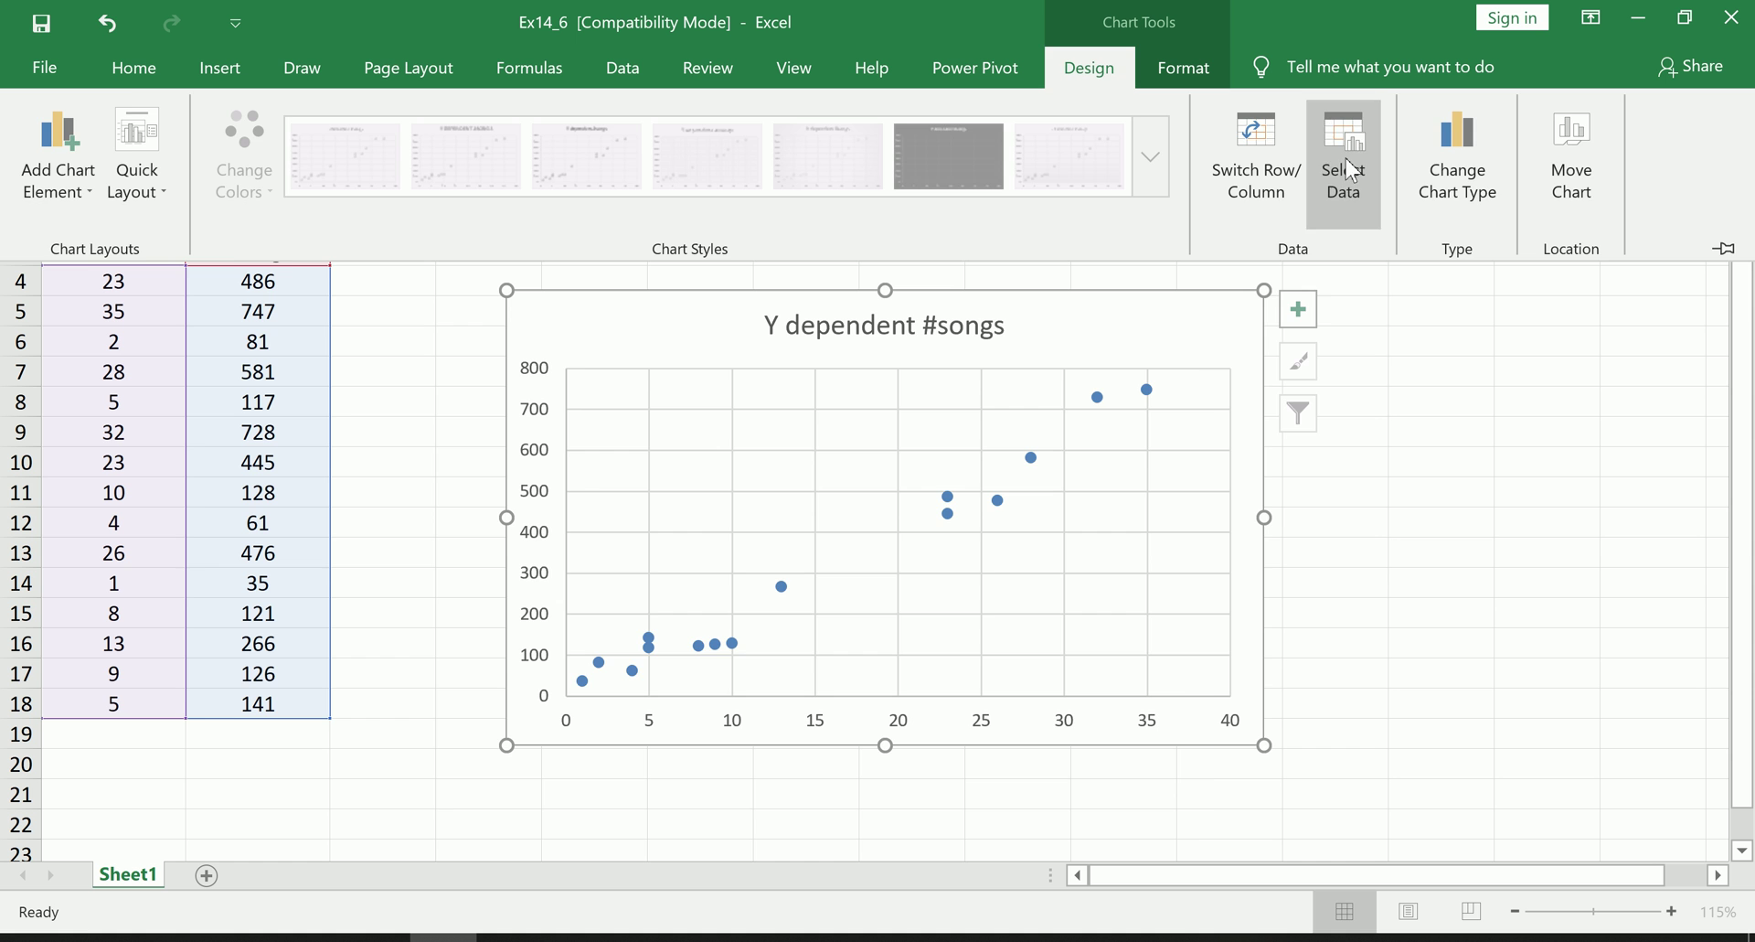
- Replace the chart's series with one using X values A4:A18 and Y values B4:B18
{"action": "left_click", "coordinate": [1346, 157]}
{"action": "left_click", "coordinate": [668, 600]}
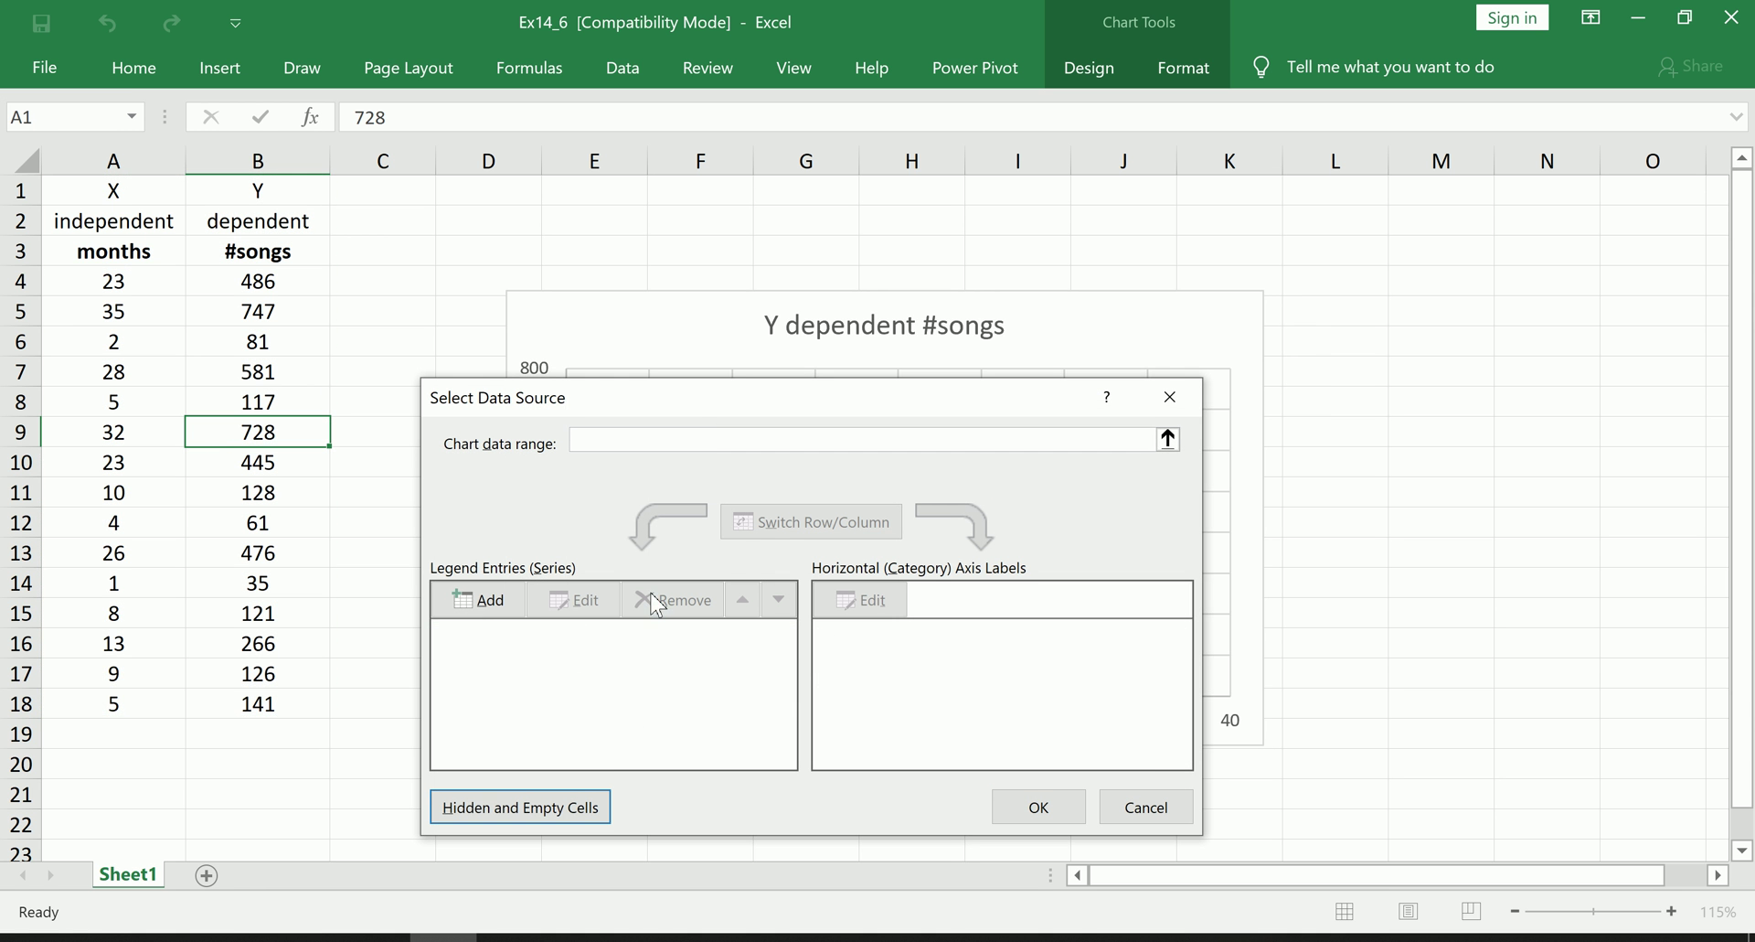
{"action": "left_click", "coordinate": [485, 612]}
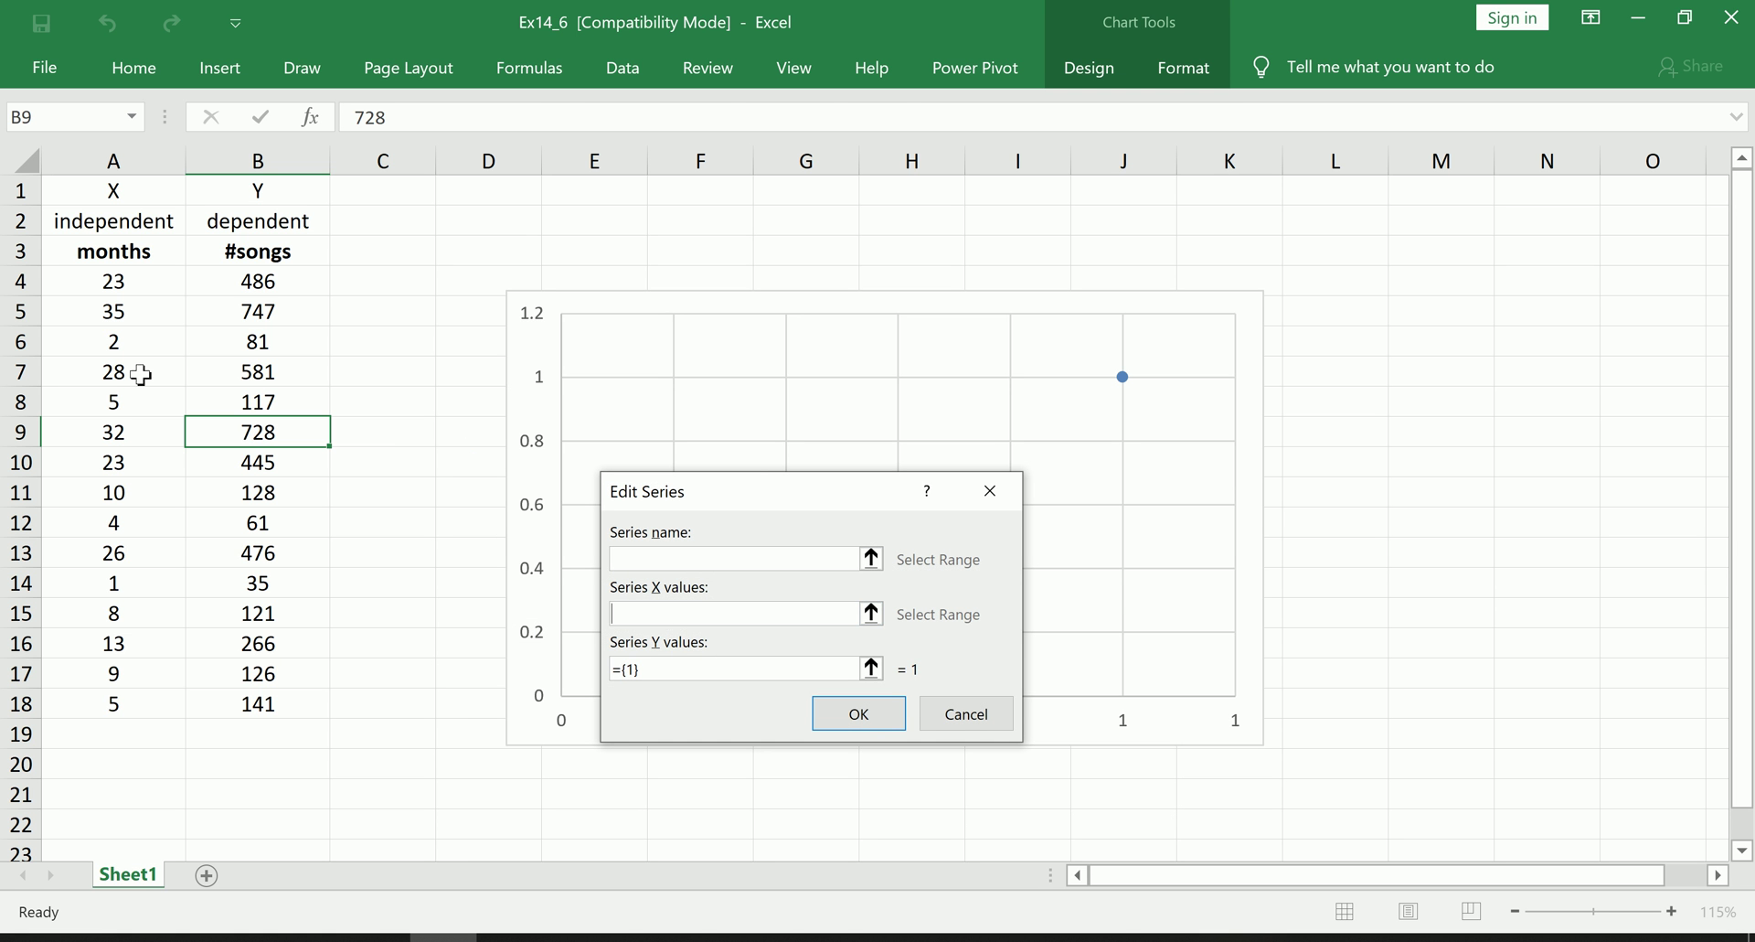
{"action": "left_click_drag", "start_coordinate": [130, 285], "coordinate": [114, 702]}
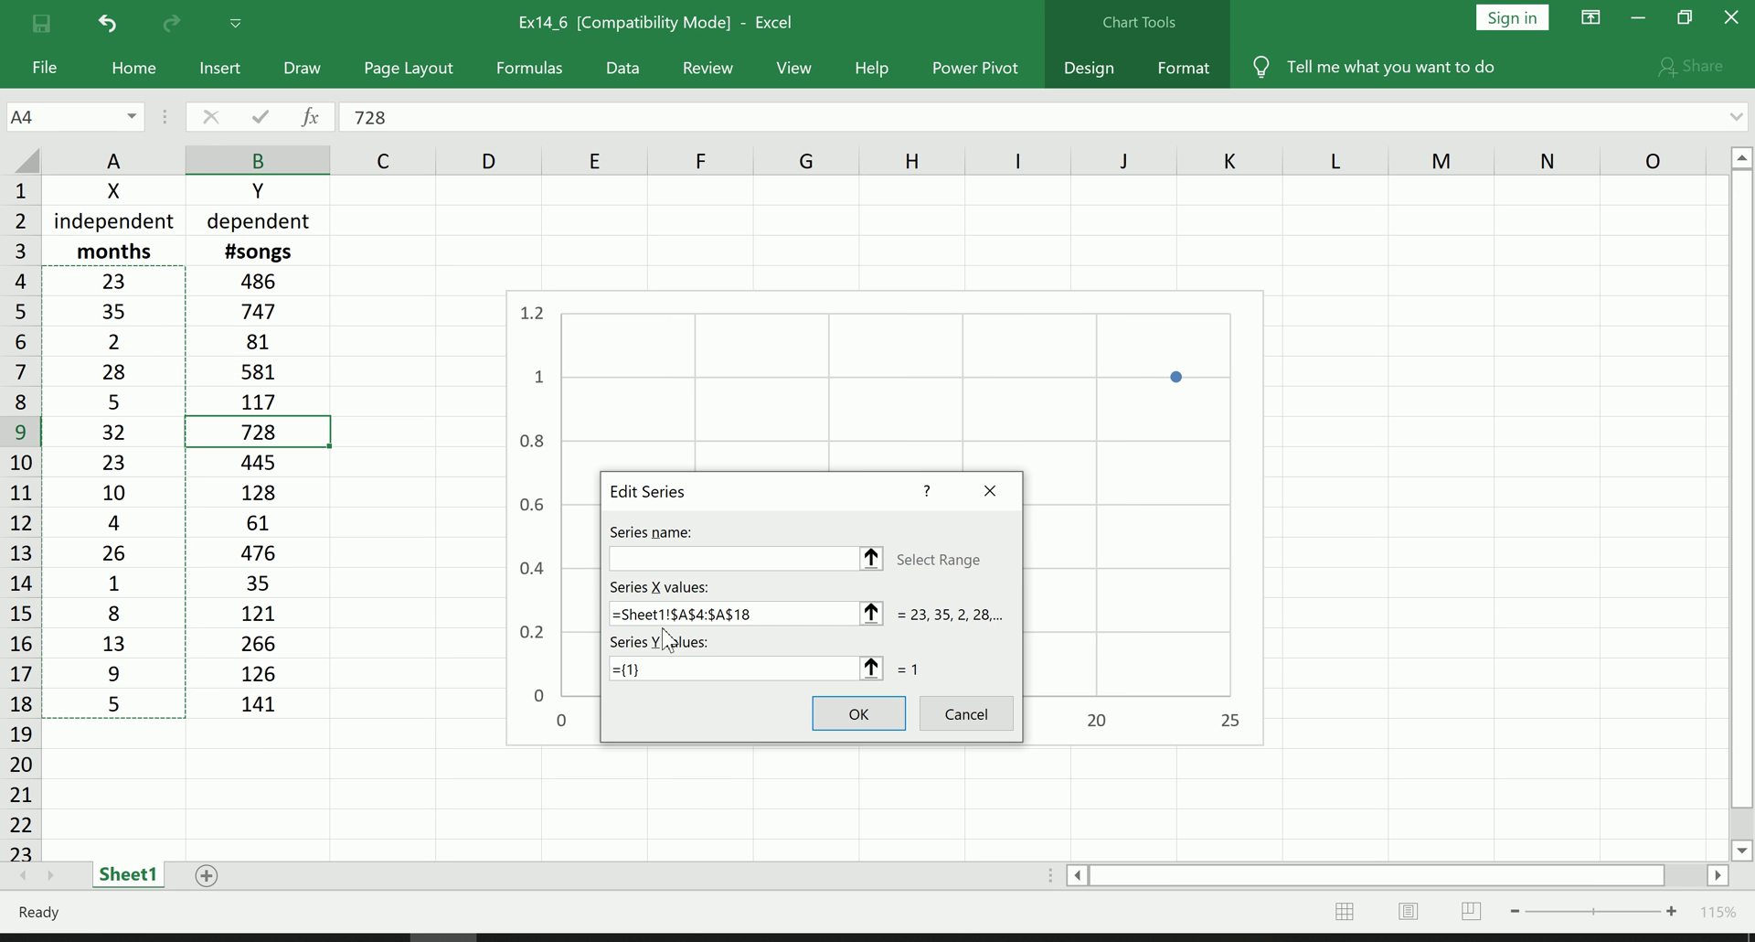
{"action": "left_click", "coordinate": [680, 676]}
{"action": "key", "text": "BackSpace"}
{"action": "key", "text": "BackSpace"}
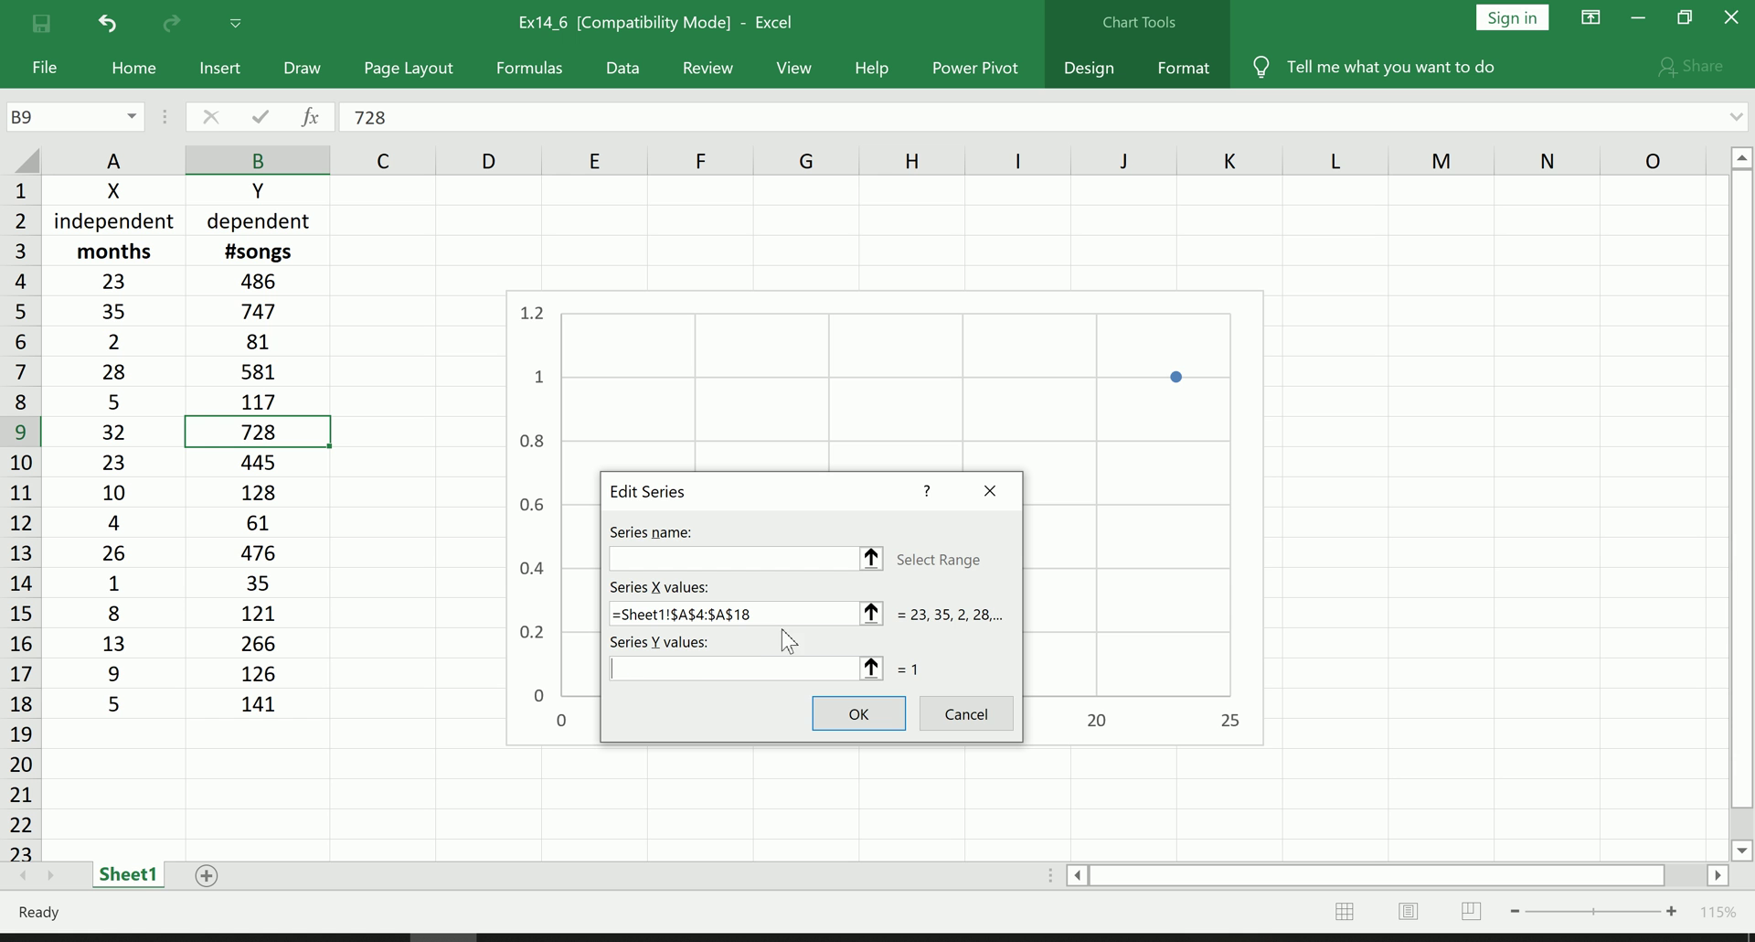
{"action": "left_click_drag", "start_coordinate": [291, 286], "coordinate": [288, 712]}
{"action": "left_click", "coordinate": [885, 711]}
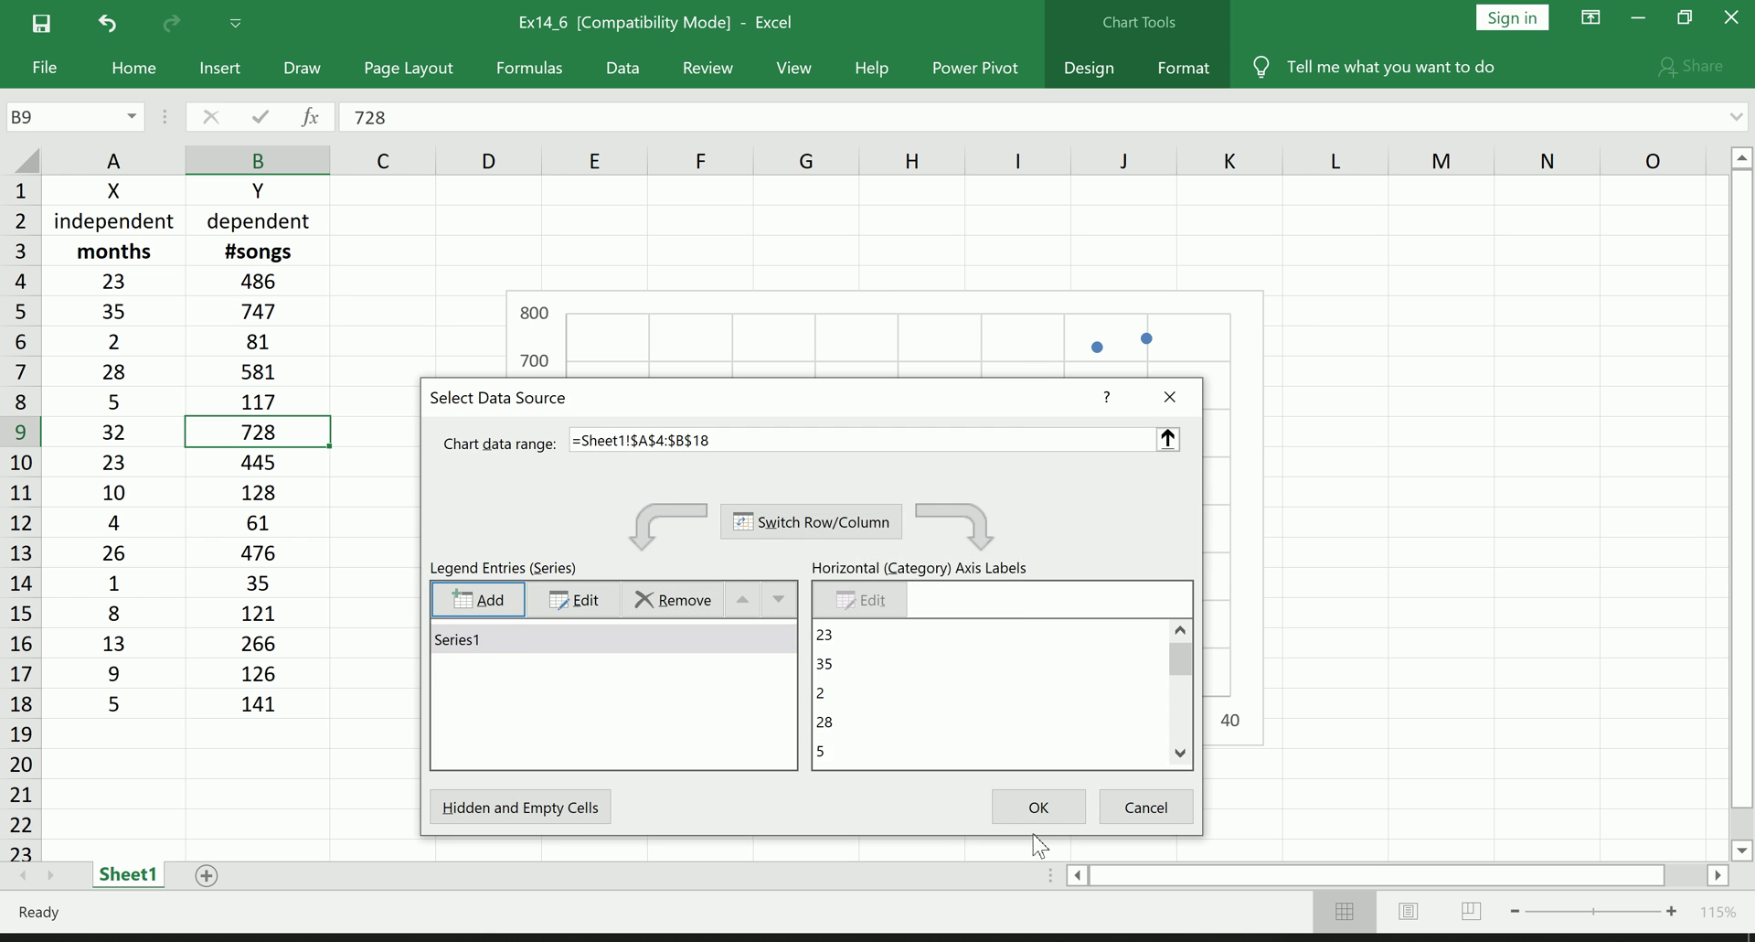
{"action": "left_click", "coordinate": [1041, 812]}
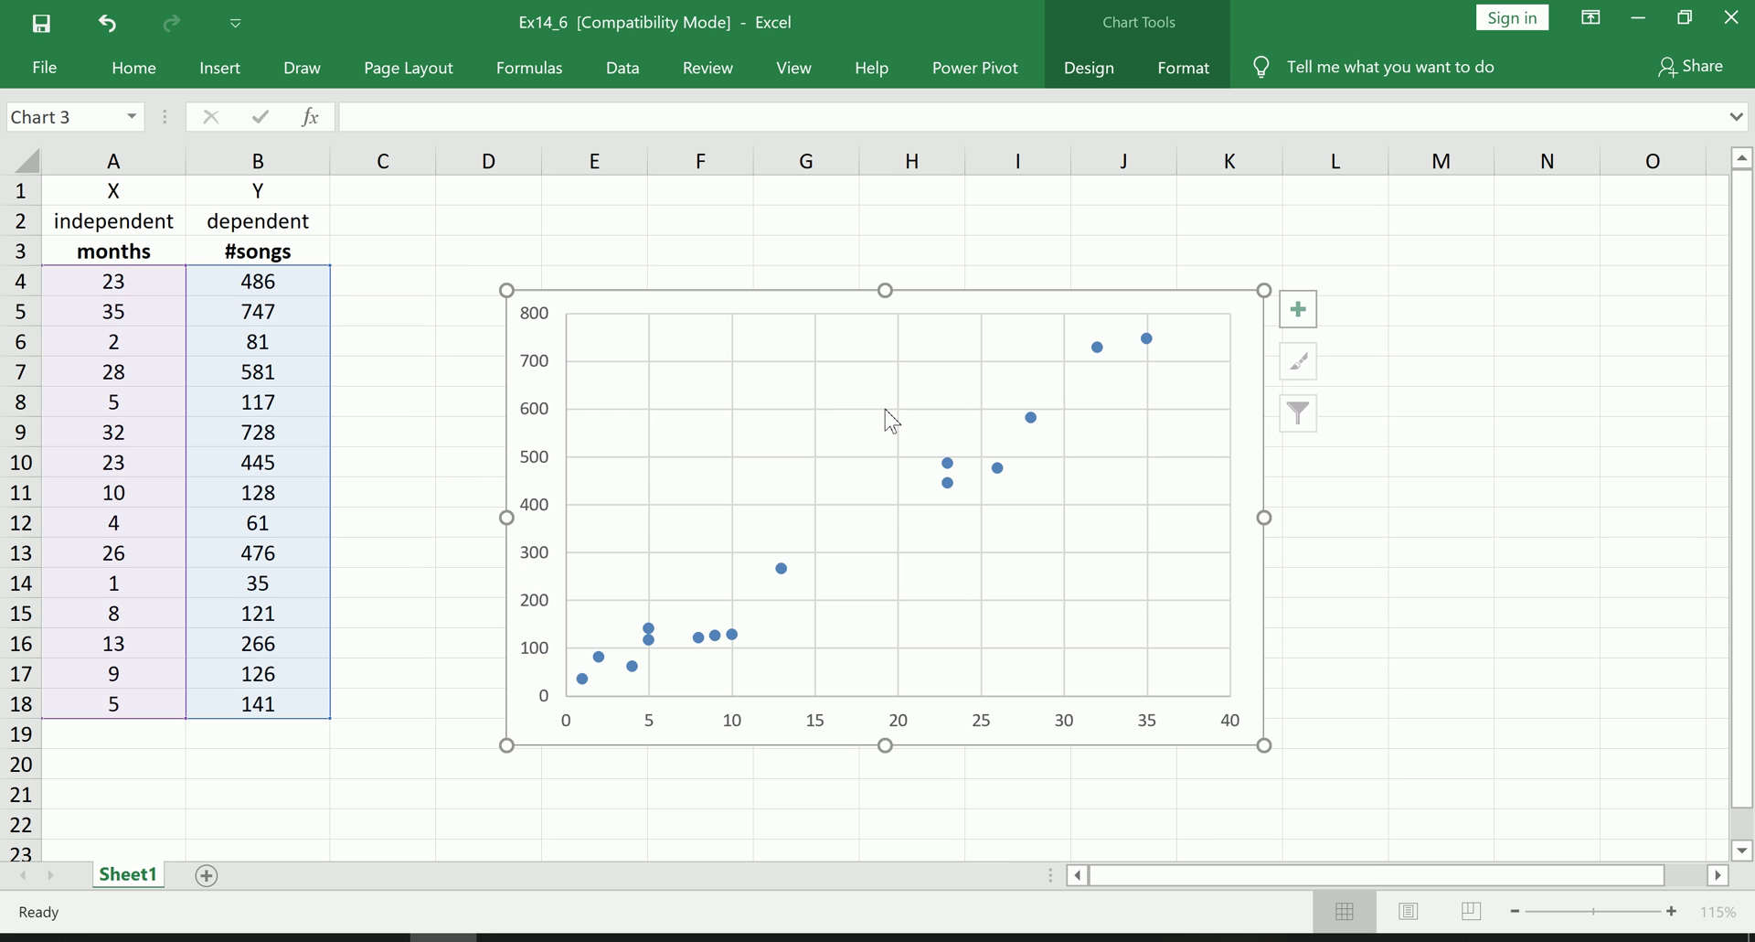
- Delete the chart's vertical and horizontal gridlines
{"action": "left_click", "coordinate": [816, 387]}
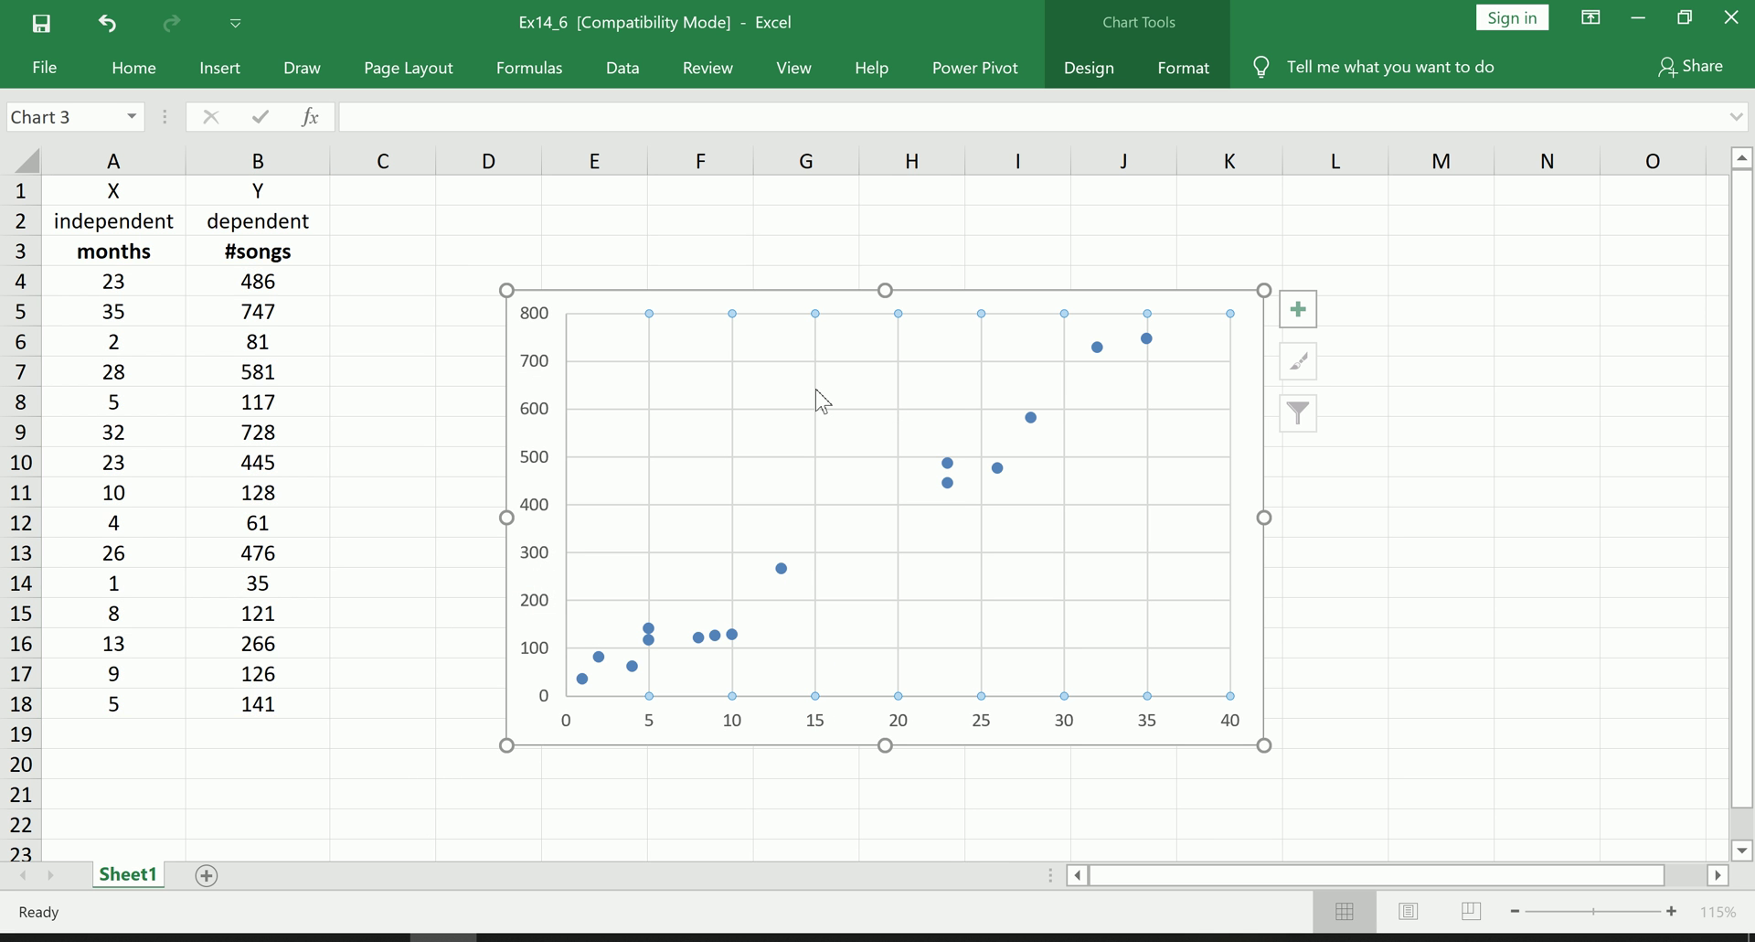
{"action": "key", "text": "Delete"}
{"action": "left_click", "coordinate": [824, 361]}
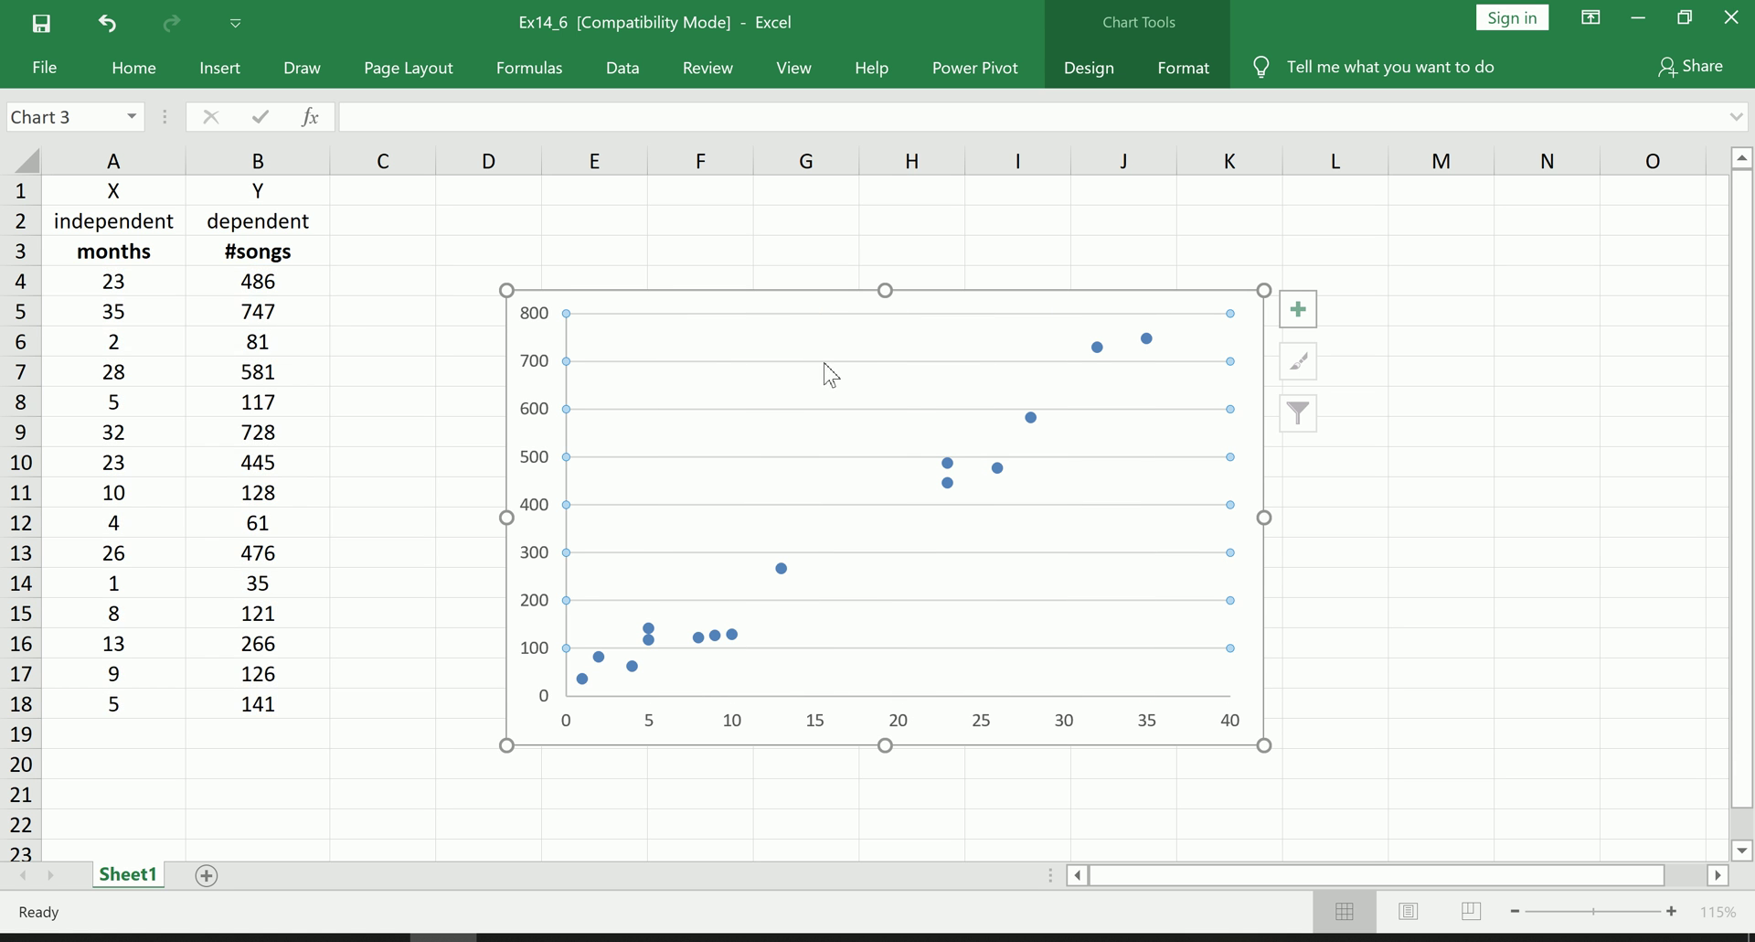
{"action": "key", "text": "Delete"}
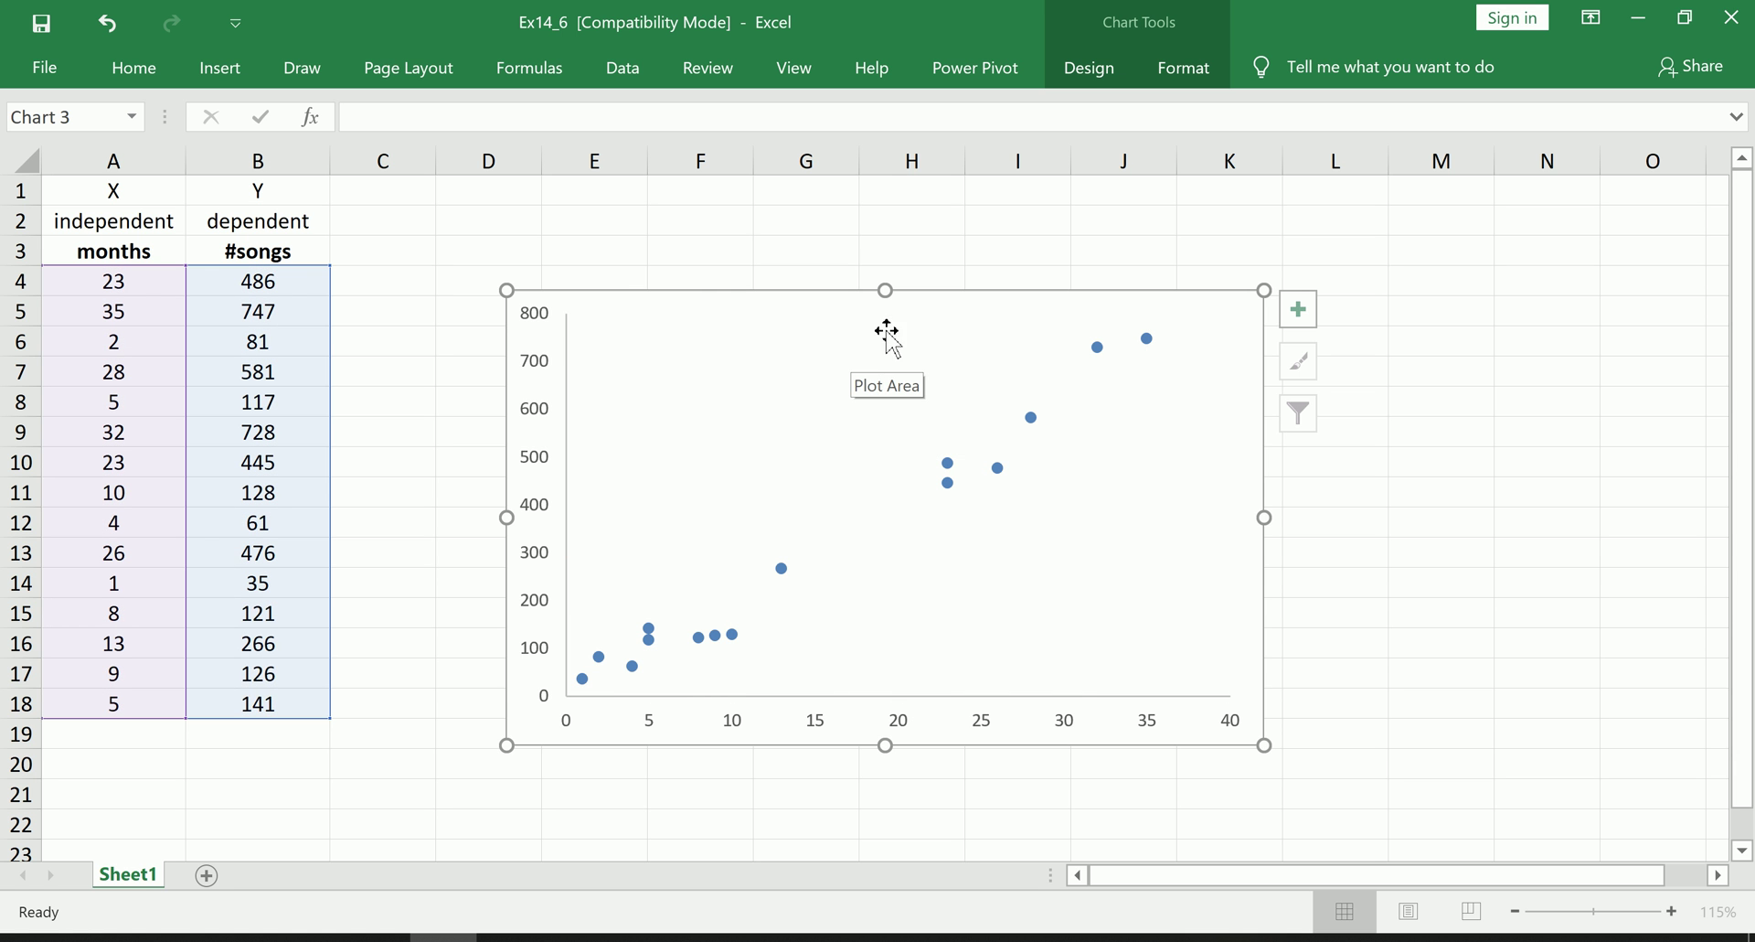
- Narrow the chart and move it right over columns K–O
{"action": "left_click_drag", "start_coordinate": [1219, 755], "coordinate": [1021, 758]}
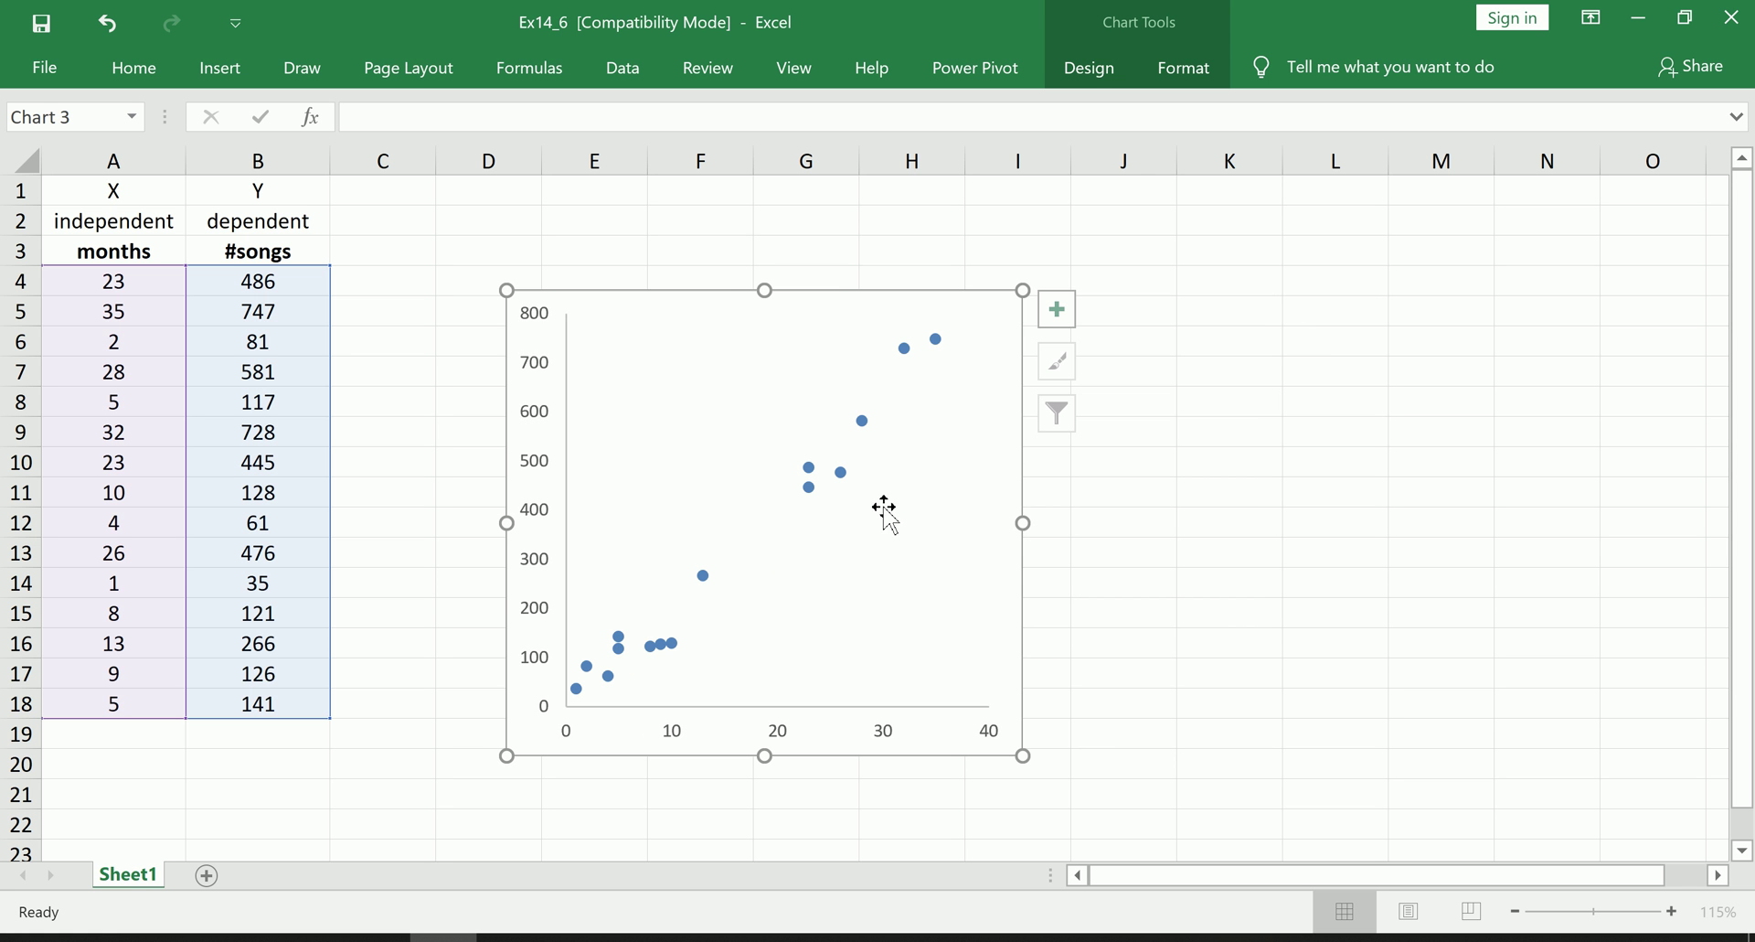
{"action": "left_click", "coordinate": [688, 315]}
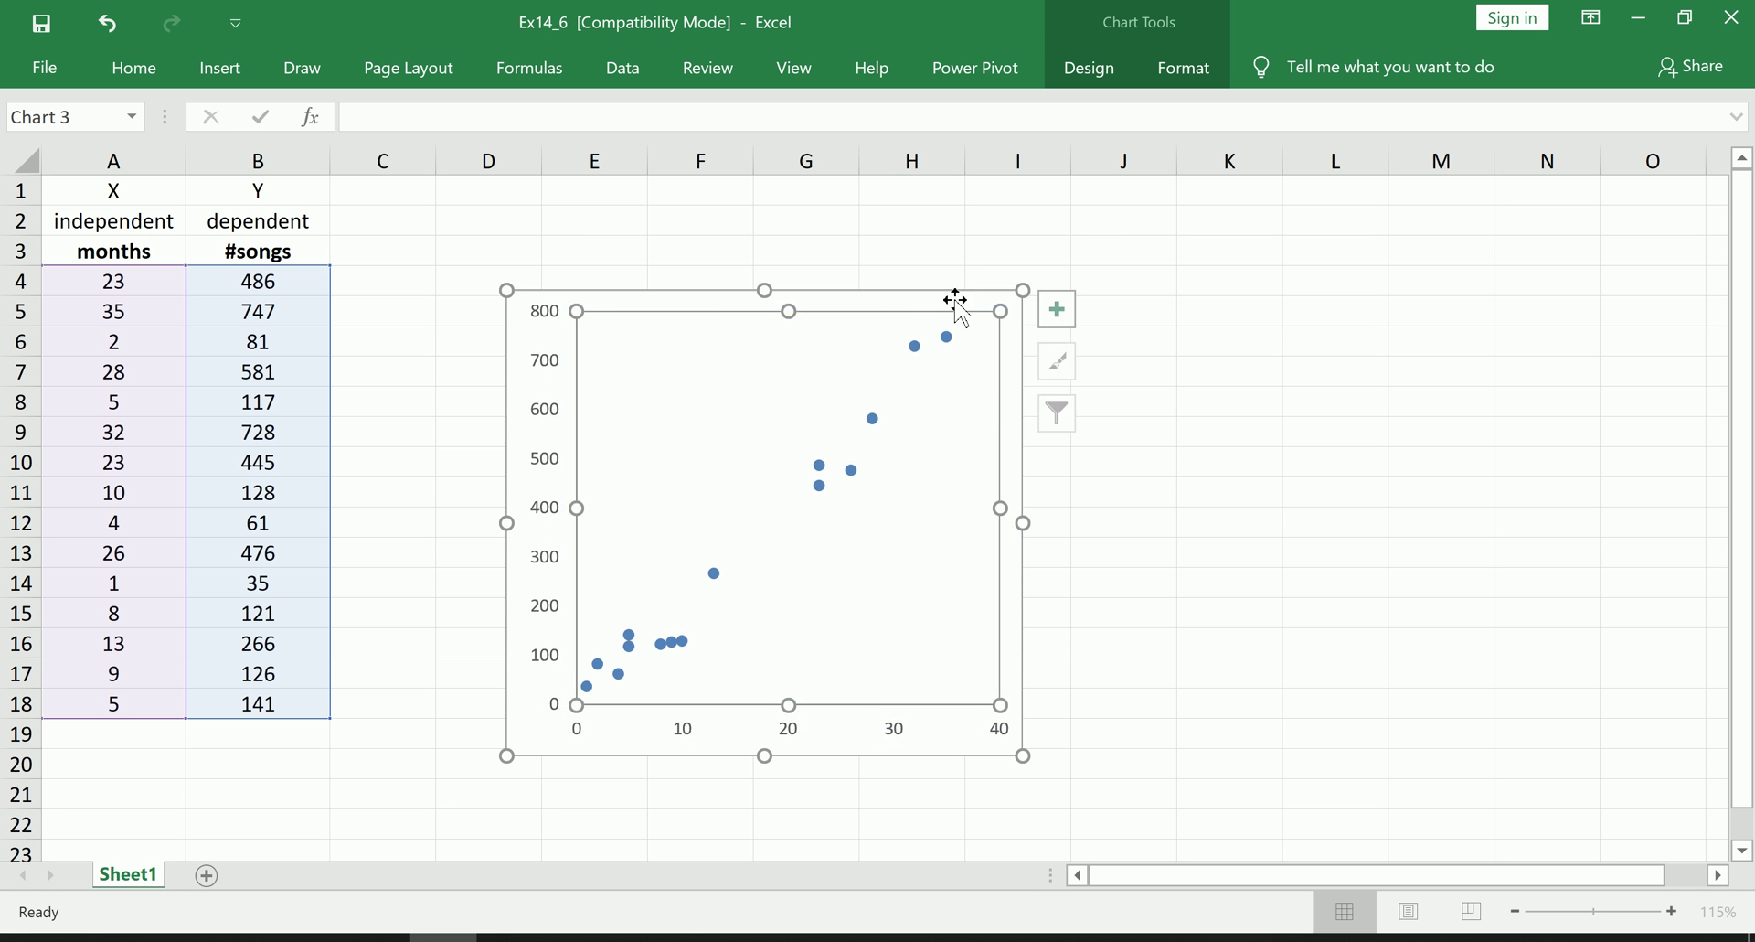
{"action": "left_click_drag", "start_coordinate": [956, 298], "coordinate": [1634, 223]}
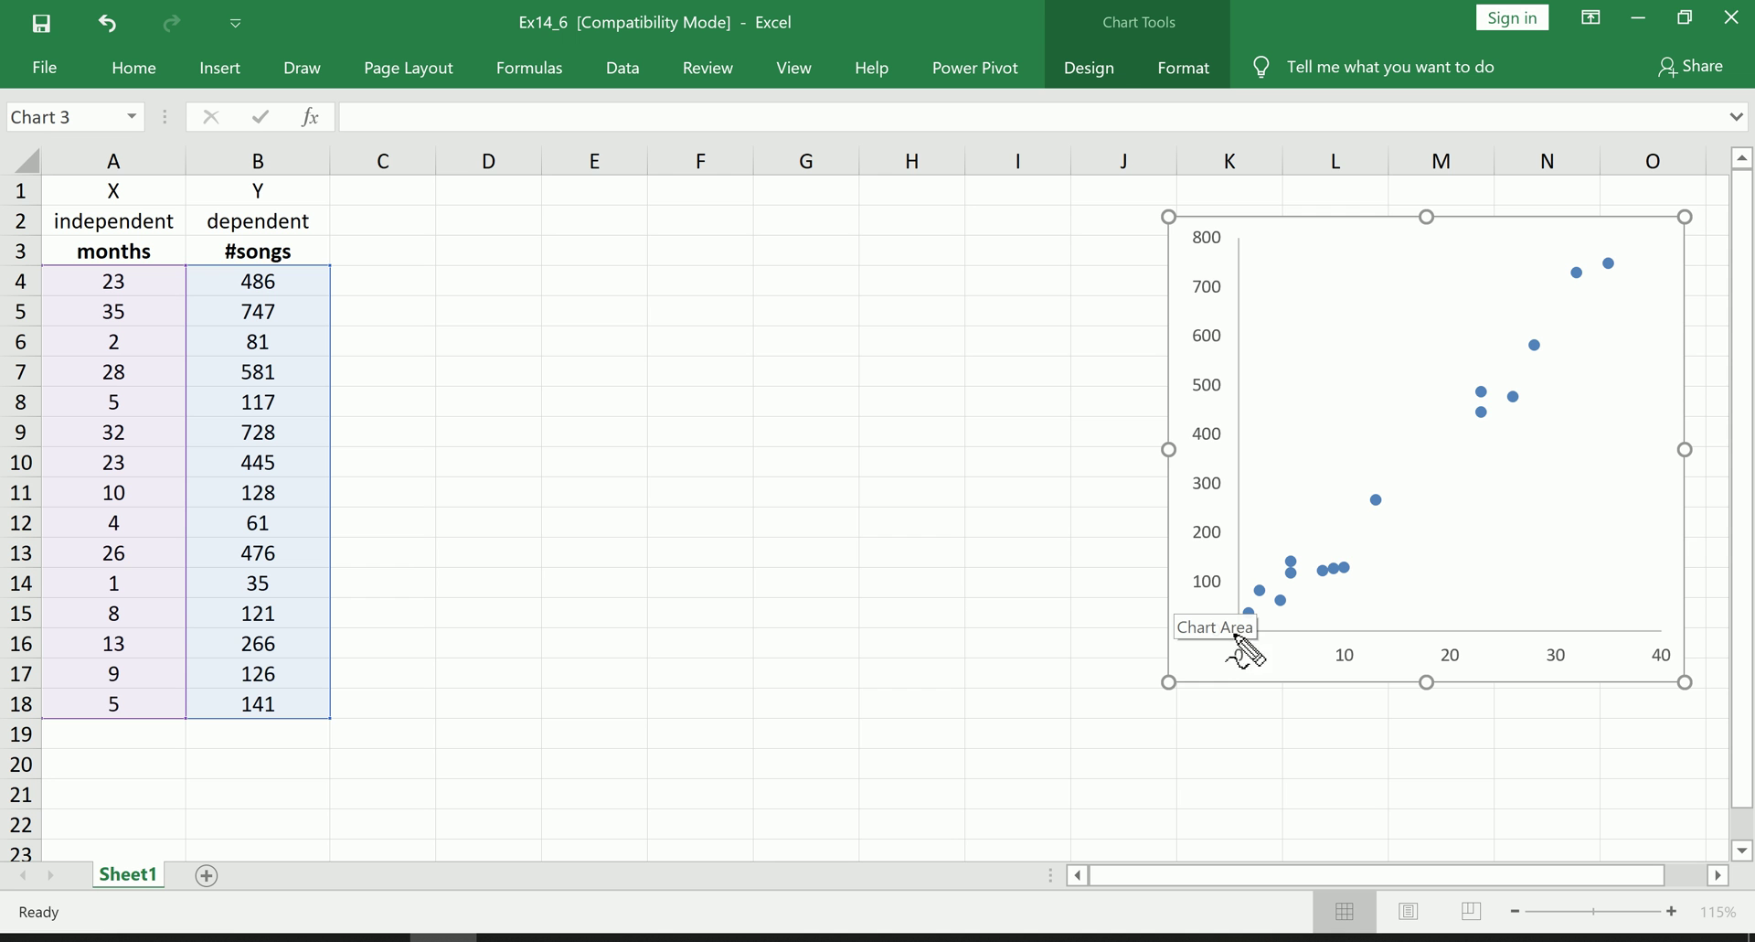
{"action": "left_click_drag", "start_coordinate": [1217, 643], "coordinate": [1655, 244]}
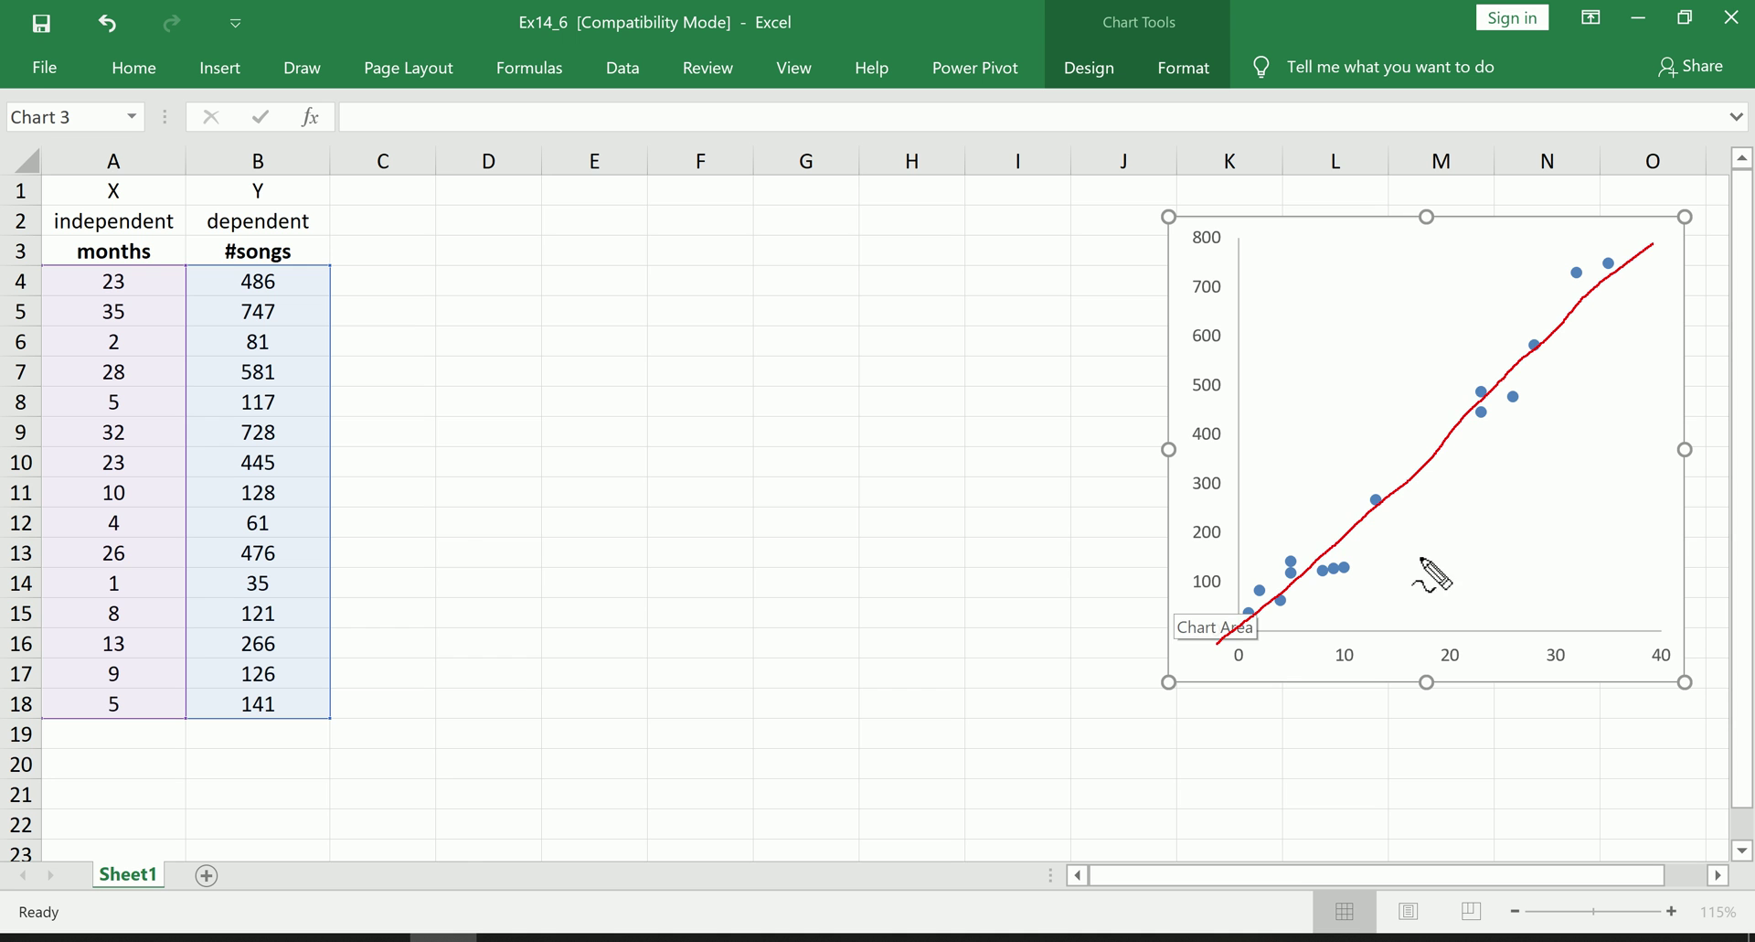
{"action": "key", "text": "Escape"}
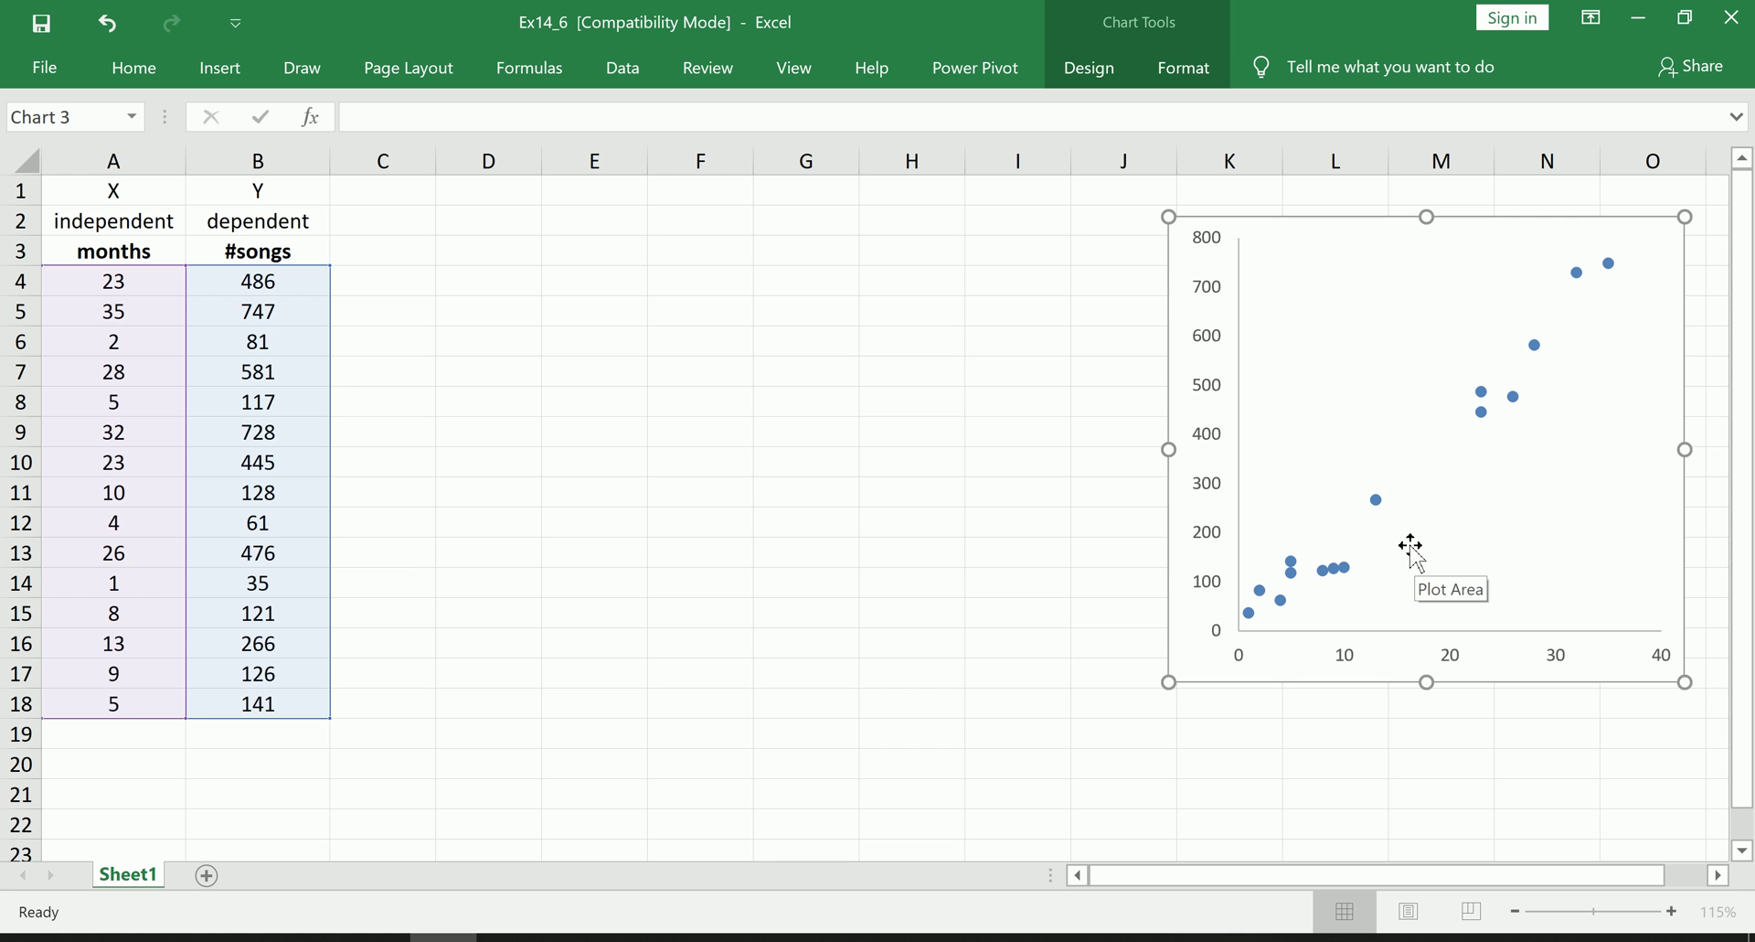
{"action": "left_click", "coordinate": [943, 378]}
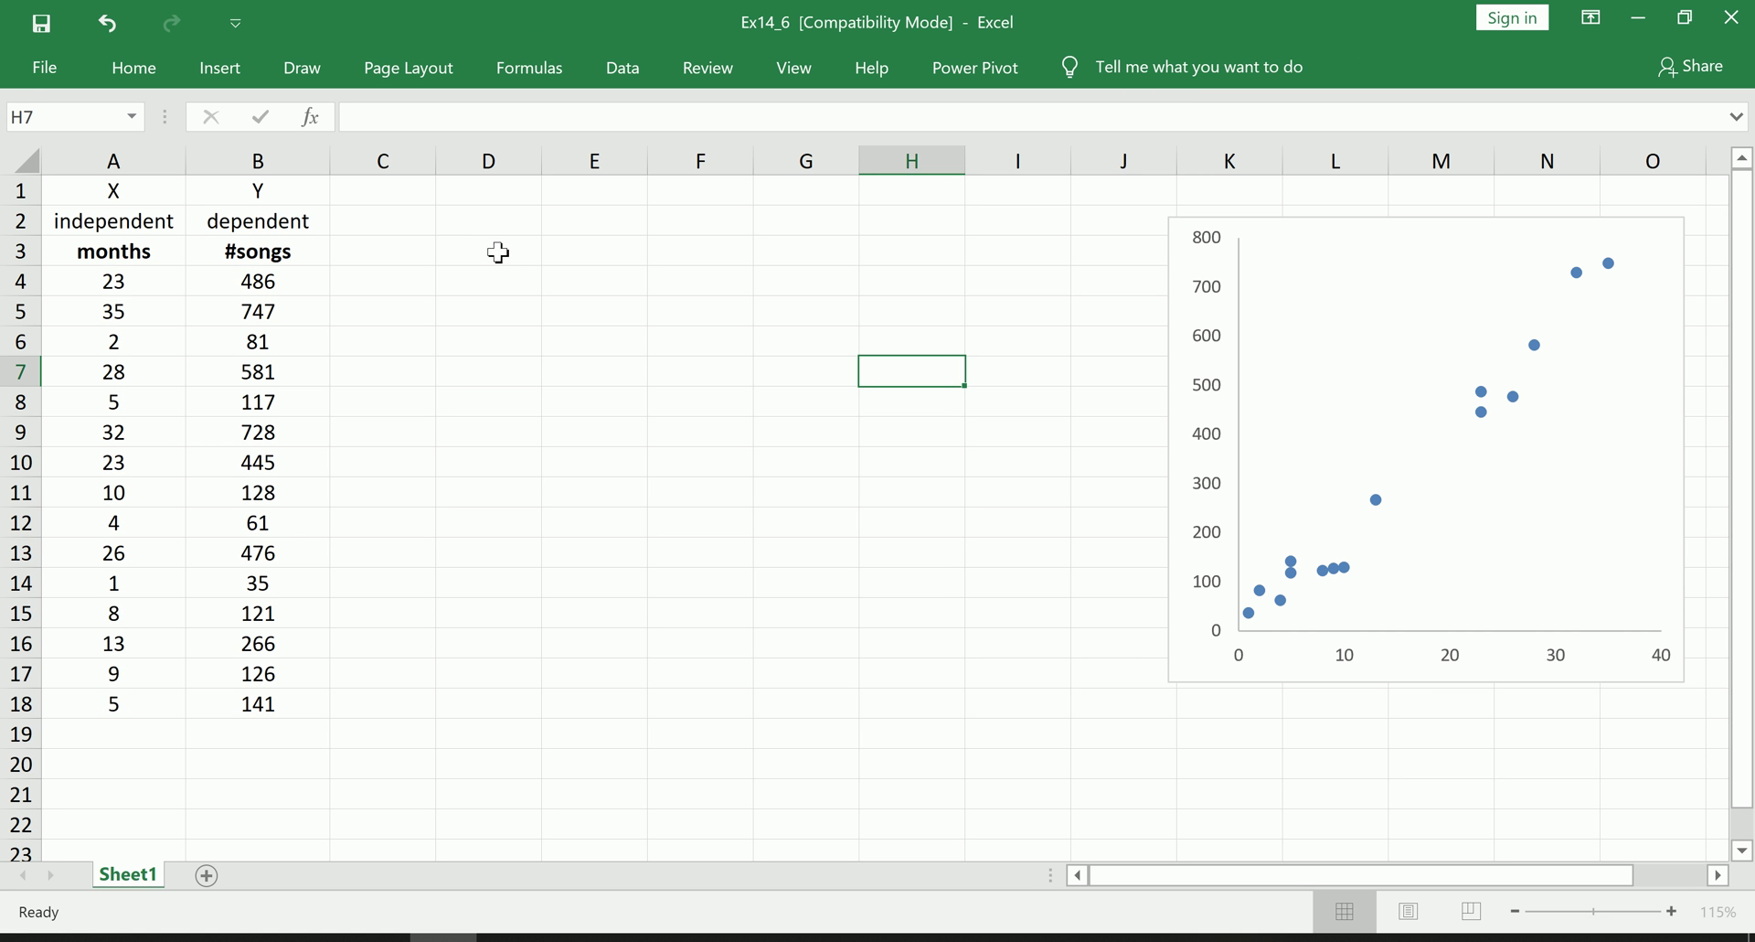
- Enter the label r in D2 and =correl(A4:A18,B4:B18) in E2
{"action": "left_click", "coordinate": [472, 223]}
{"action": "type", "text": "r"}
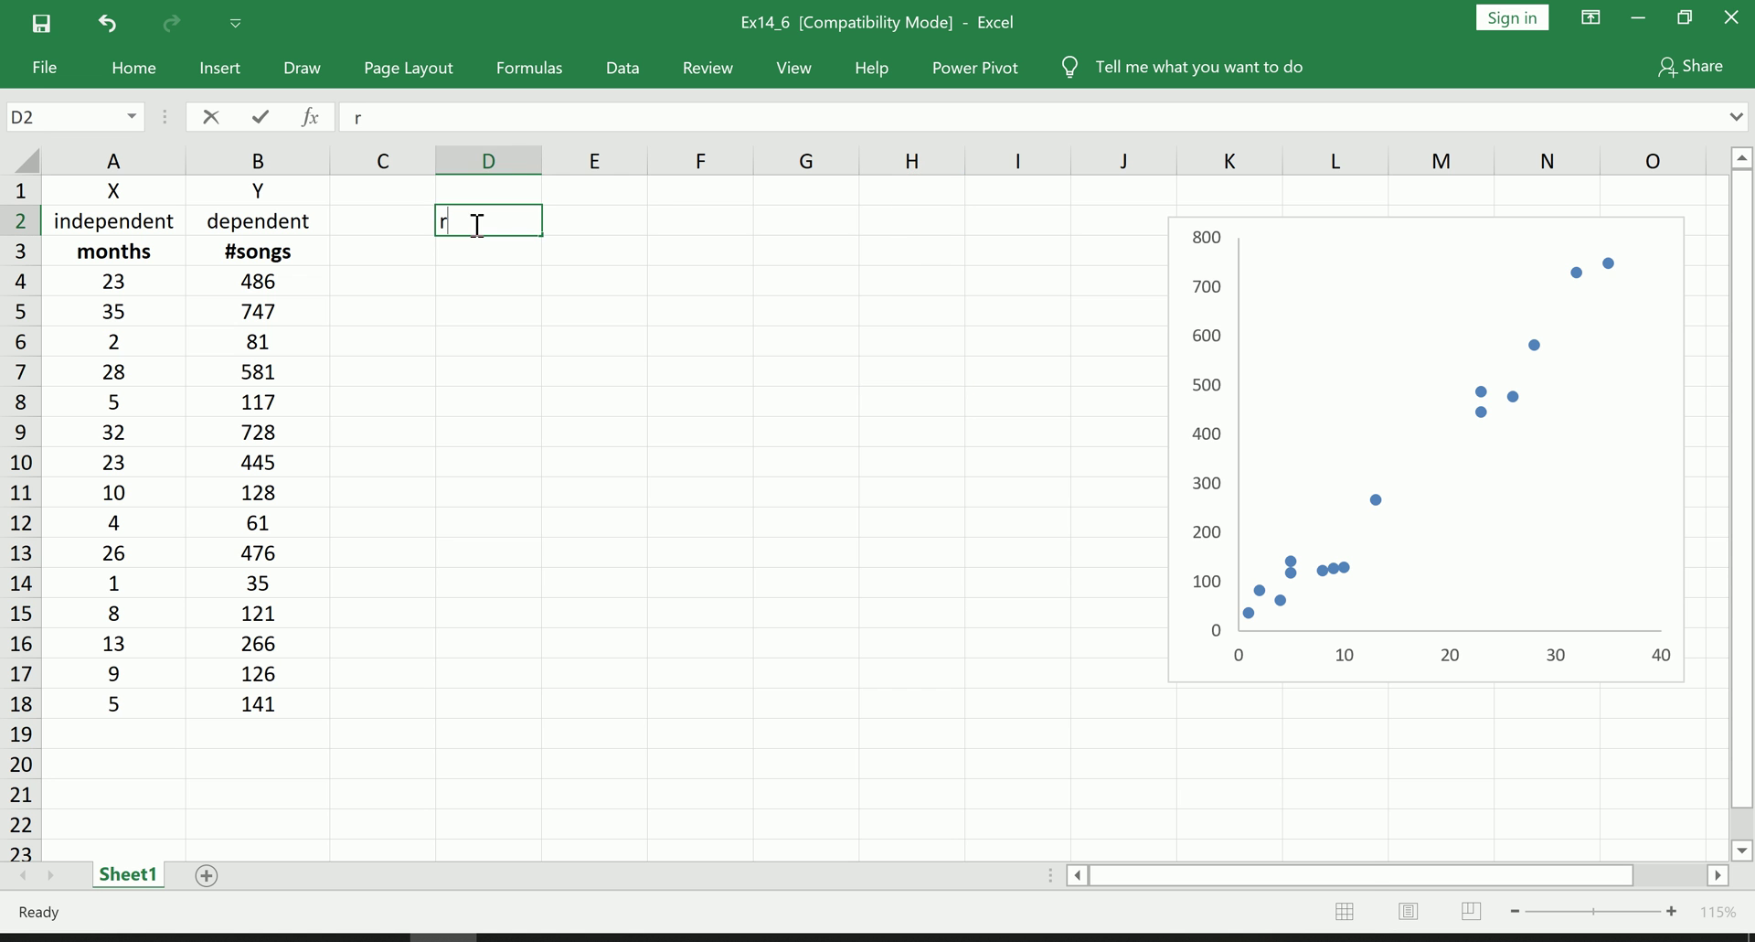
{"action": "key", "text": "Tab"}
{"action": "left_click", "coordinate": [513, 227]}
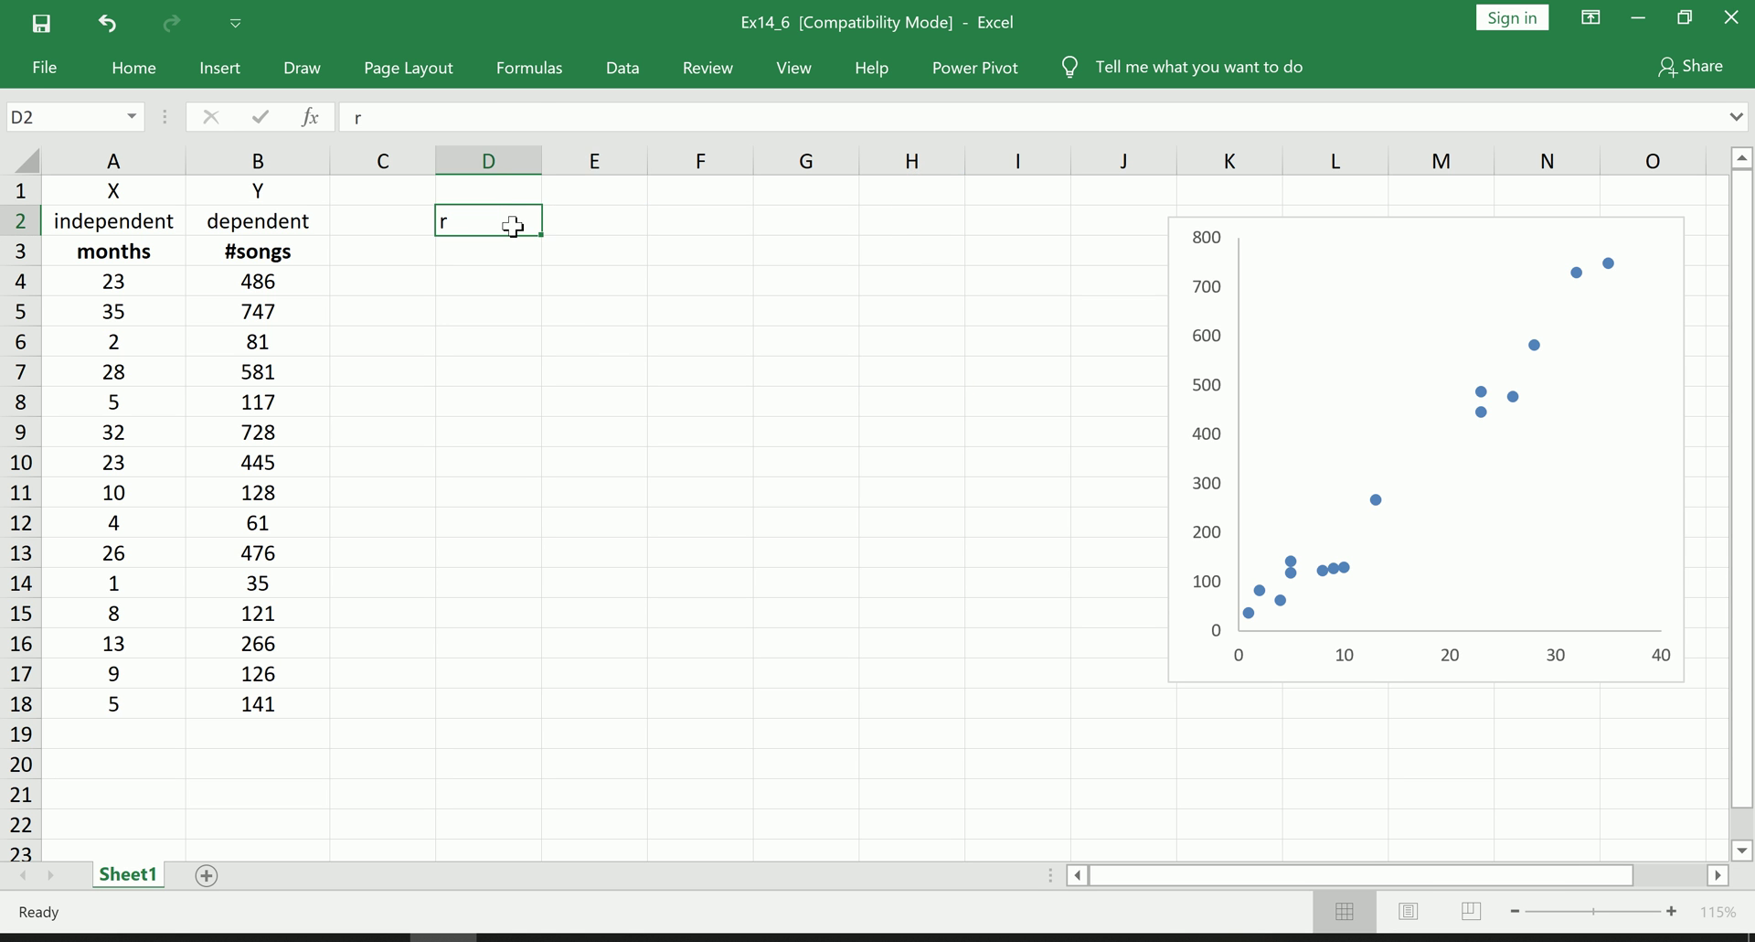
{"action": "key", "text": "Tab"}
{"action": "type", "text": "=c"}
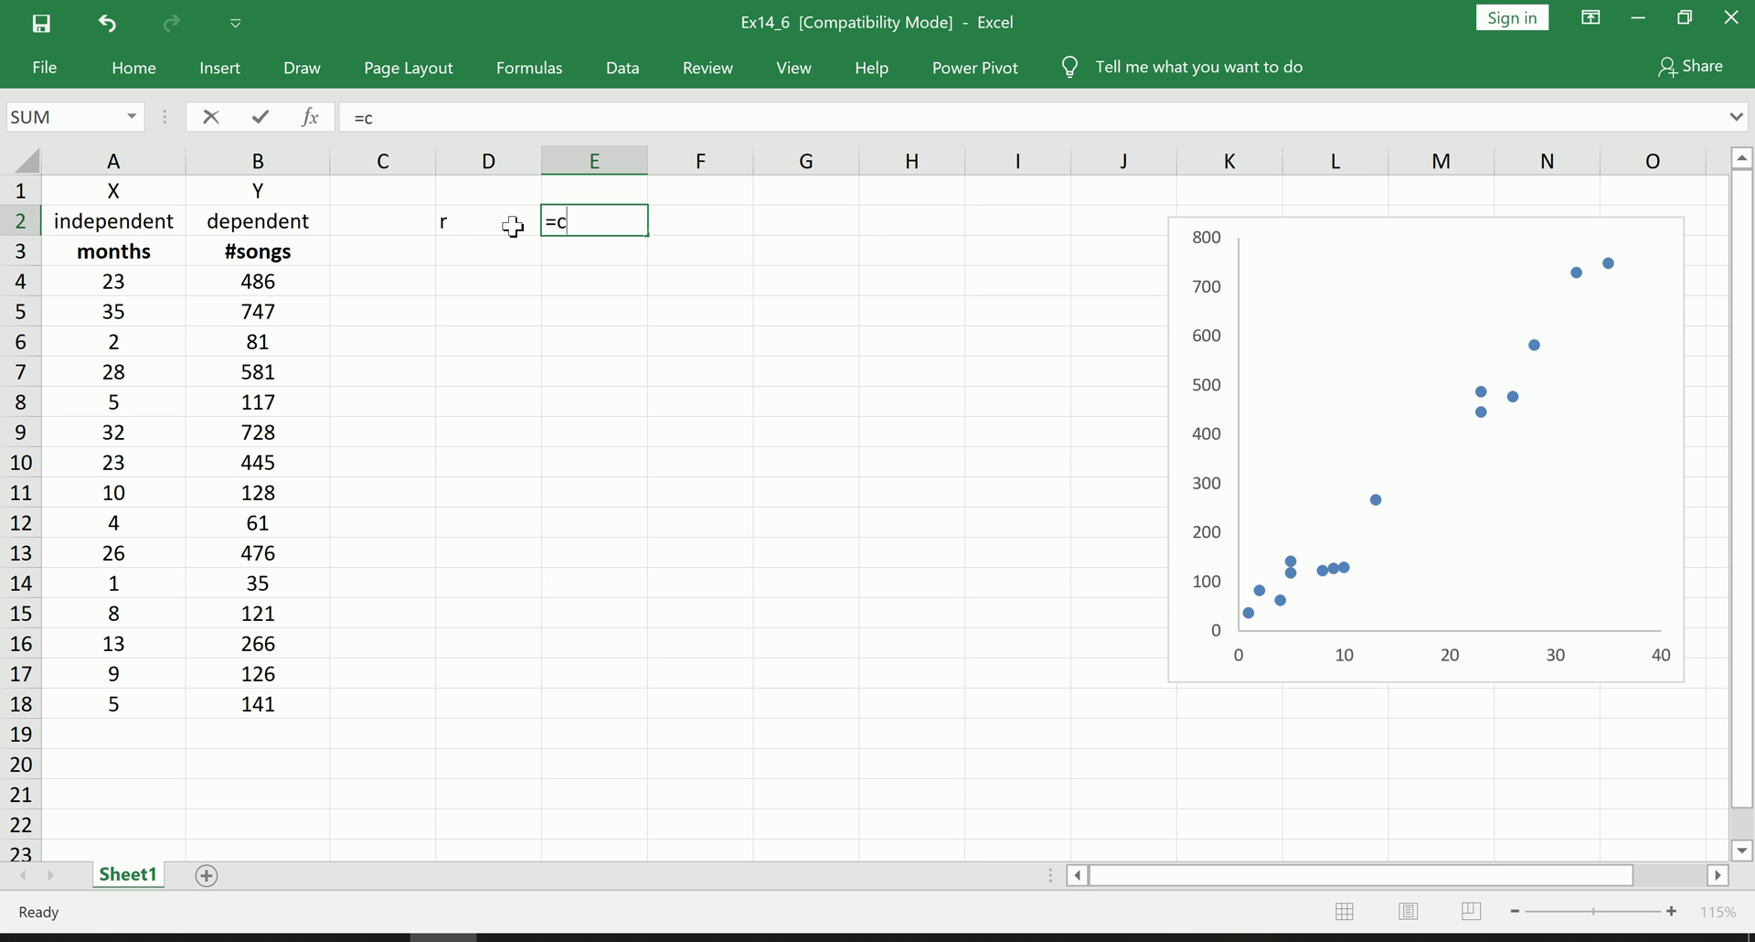
{"action": "type", "text": "orrel("}
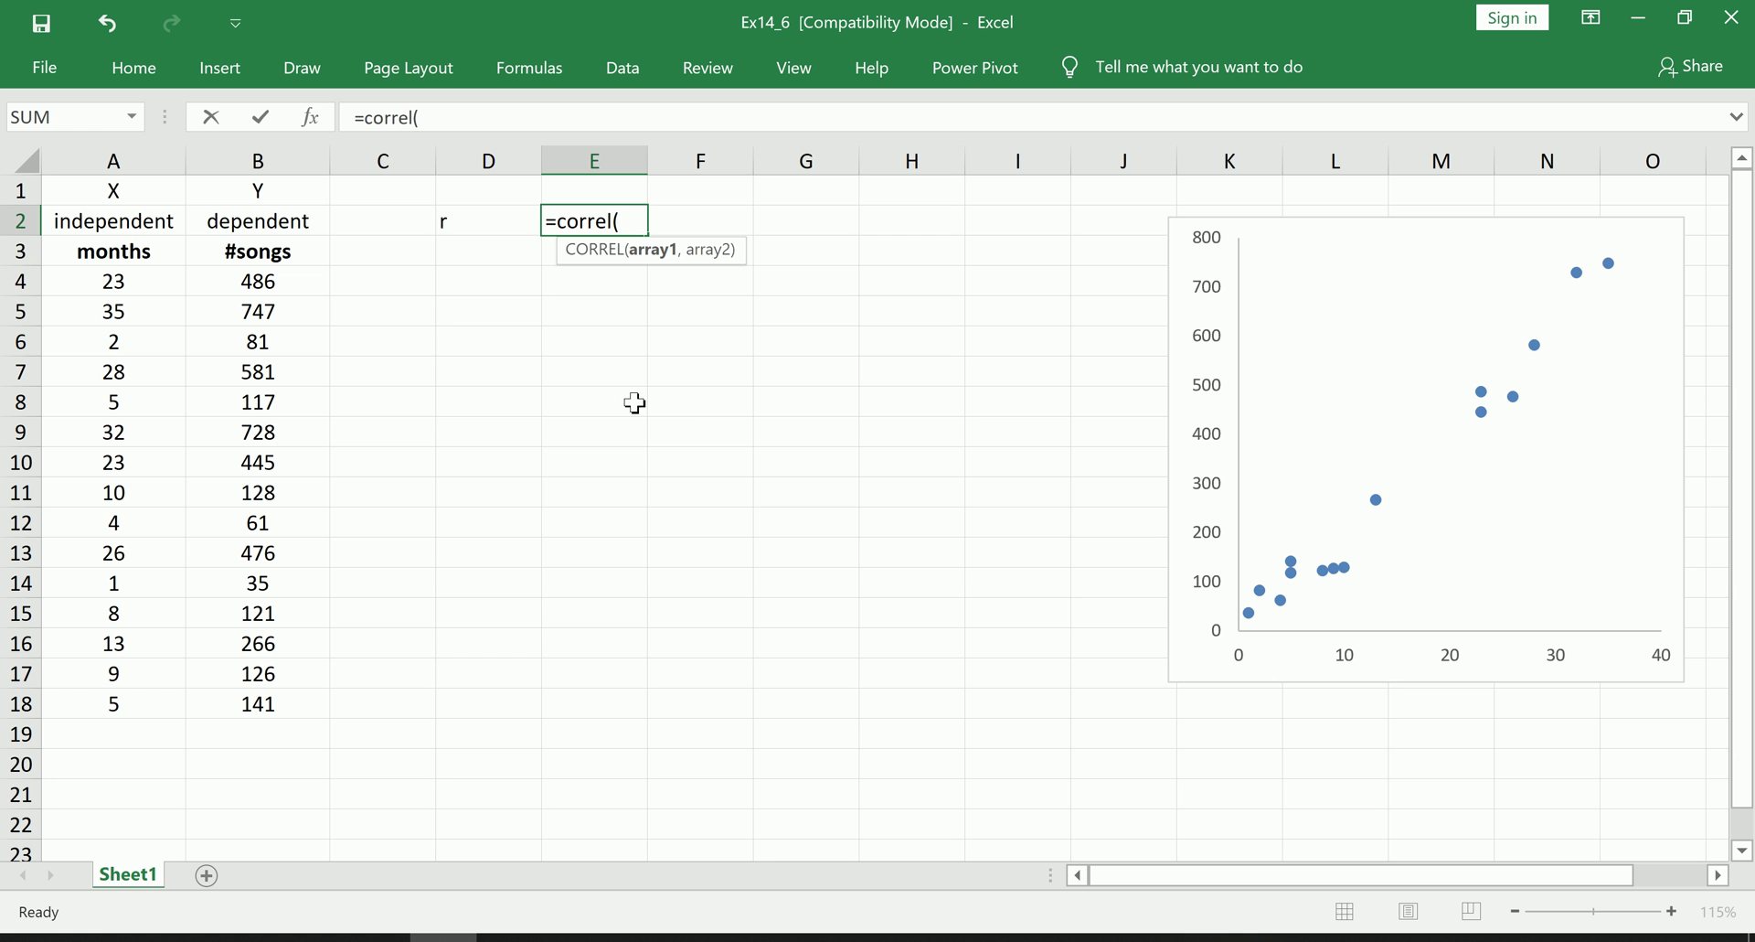
{"action": "left_click_drag", "start_coordinate": [117, 282], "coordinate": [142, 707]}
{"action": "type", "text": ","}
{"action": "left_click_drag", "start_coordinate": [259, 285], "coordinate": [246, 722]}
{"action": "type", "text": ")"}
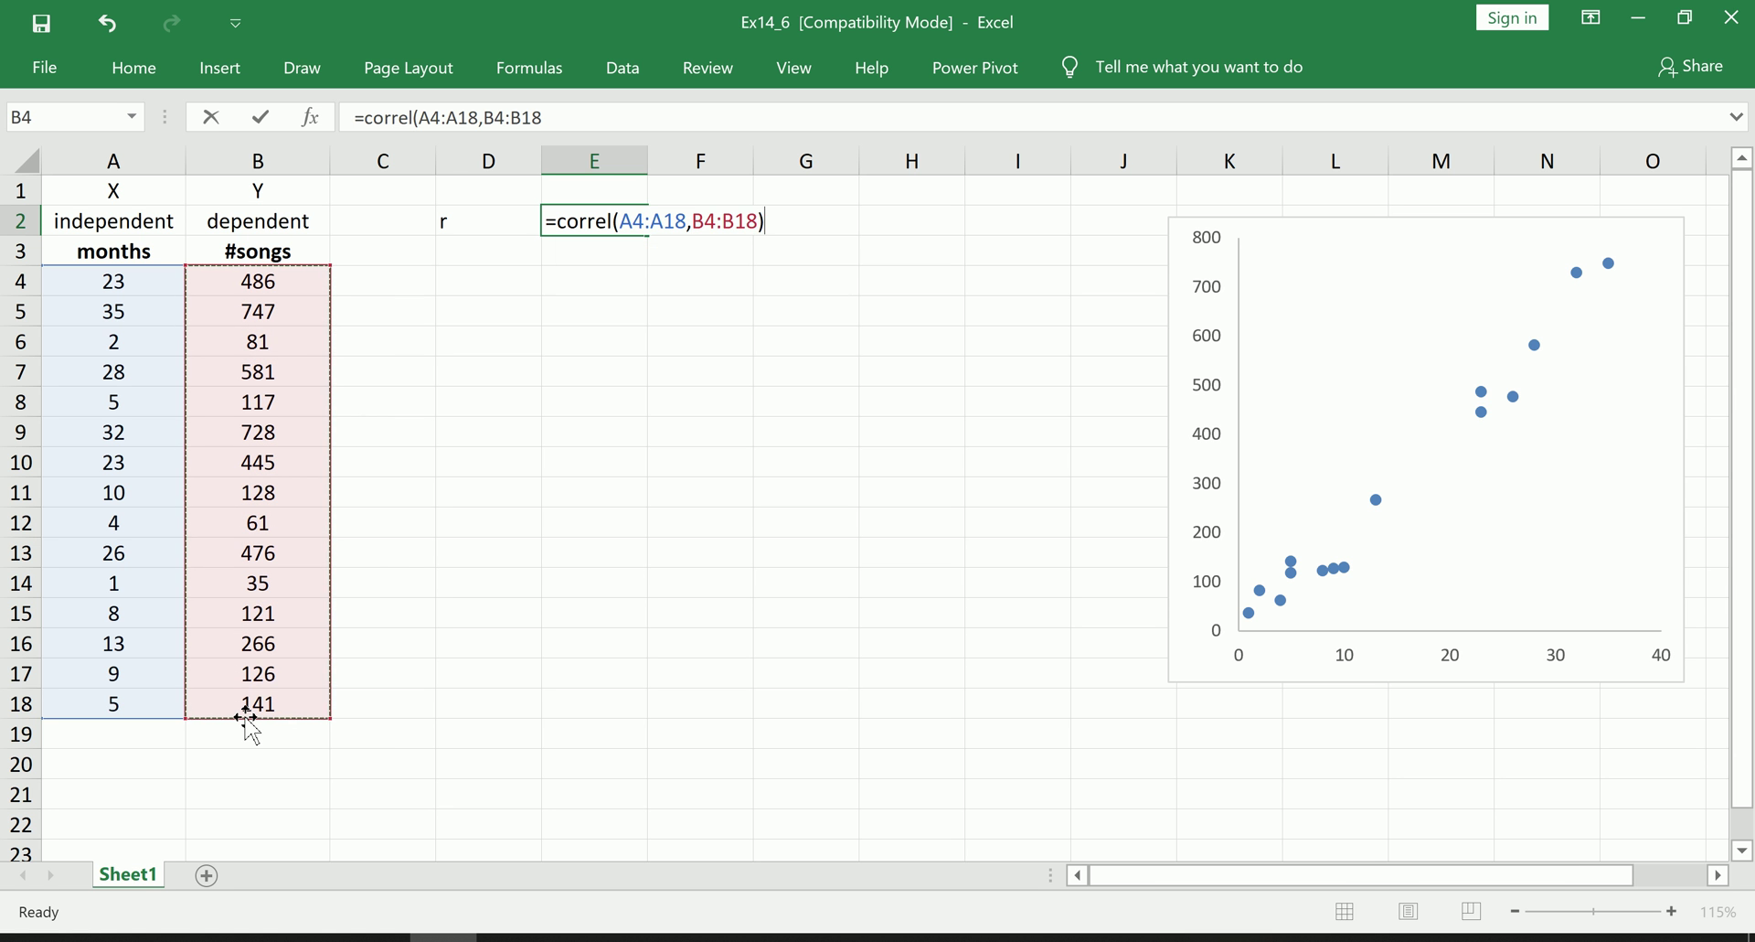
{"action": "key", "text": "Return"}
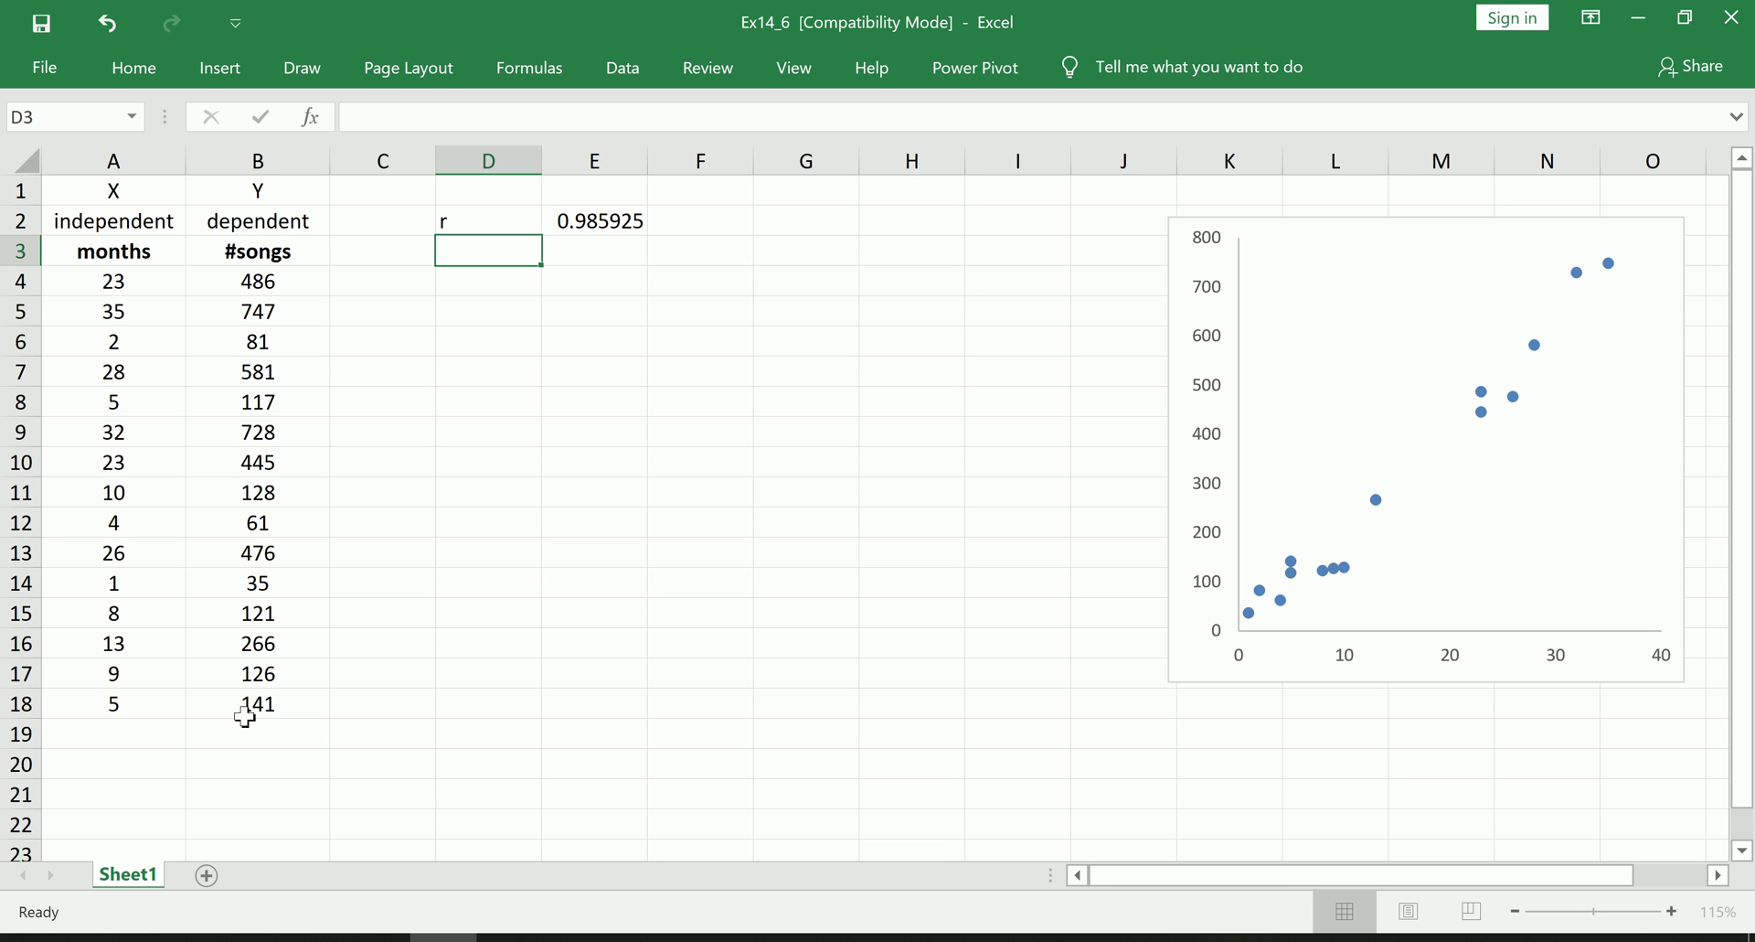
- Bold the r label and its value 0.985925 in D2:E2
{"action": "left_click", "coordinate": [531, 223]}
{"action": "left_click_drag", "start_coordinate": [581, 216], "coordinate": [599, 216]}
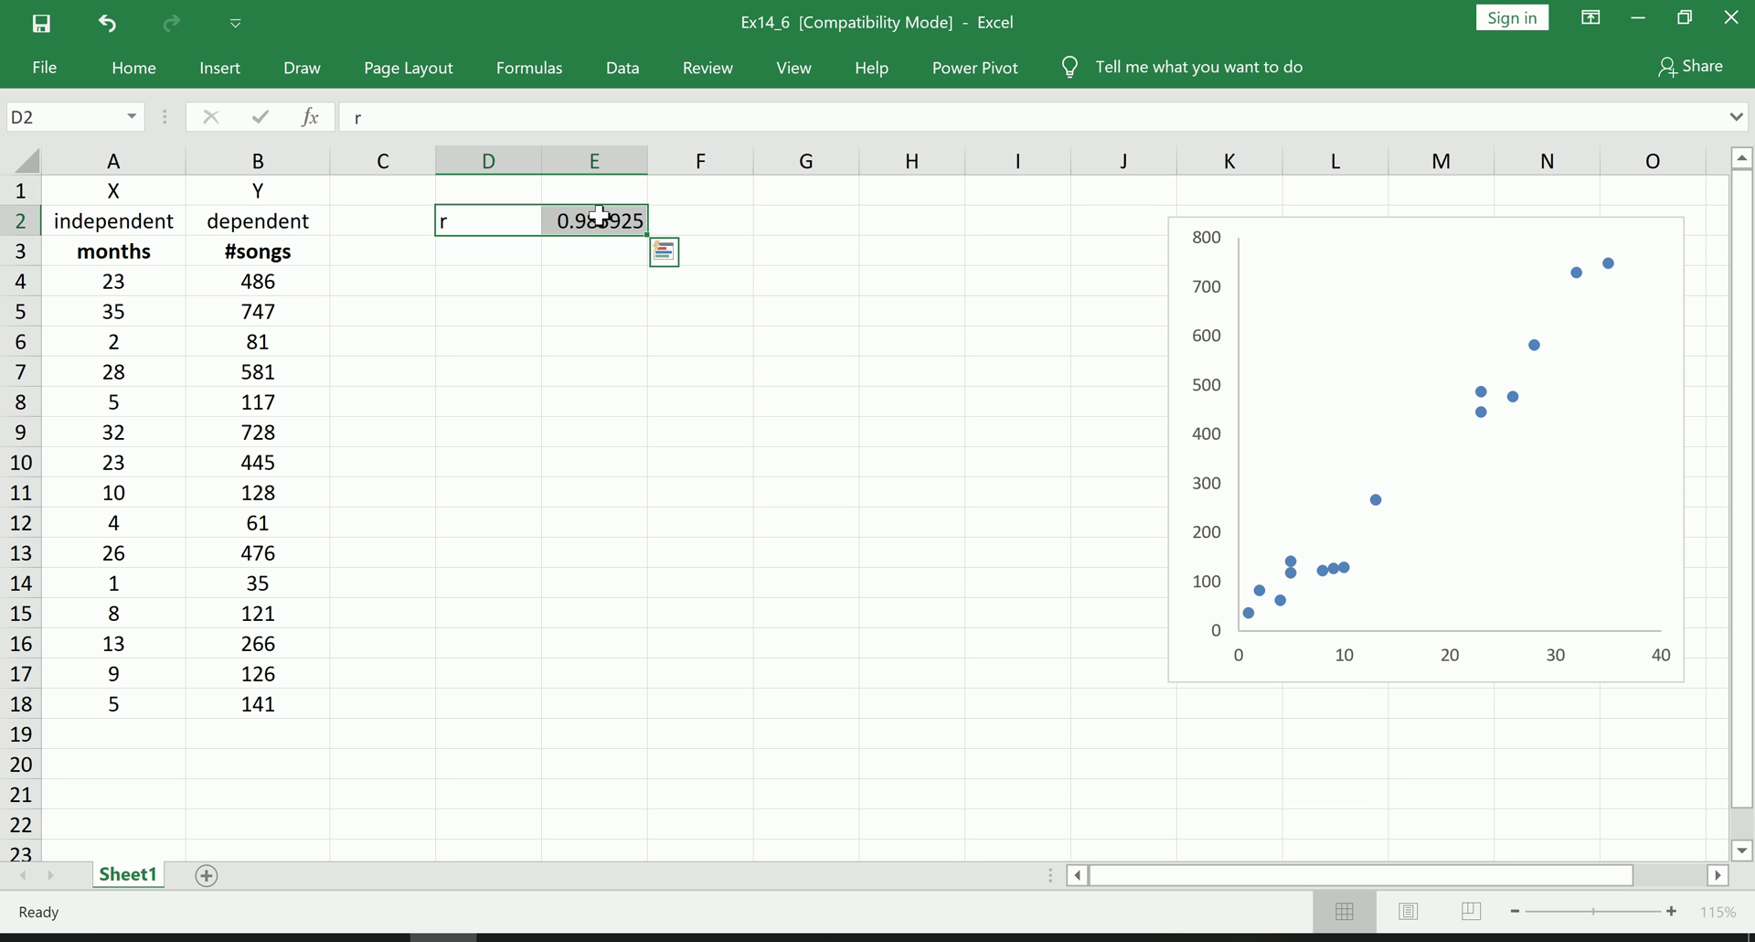
{"action": "key", "text": "ctrl+b"}
{"action": "left_click", "coordinate": [555, 312]}
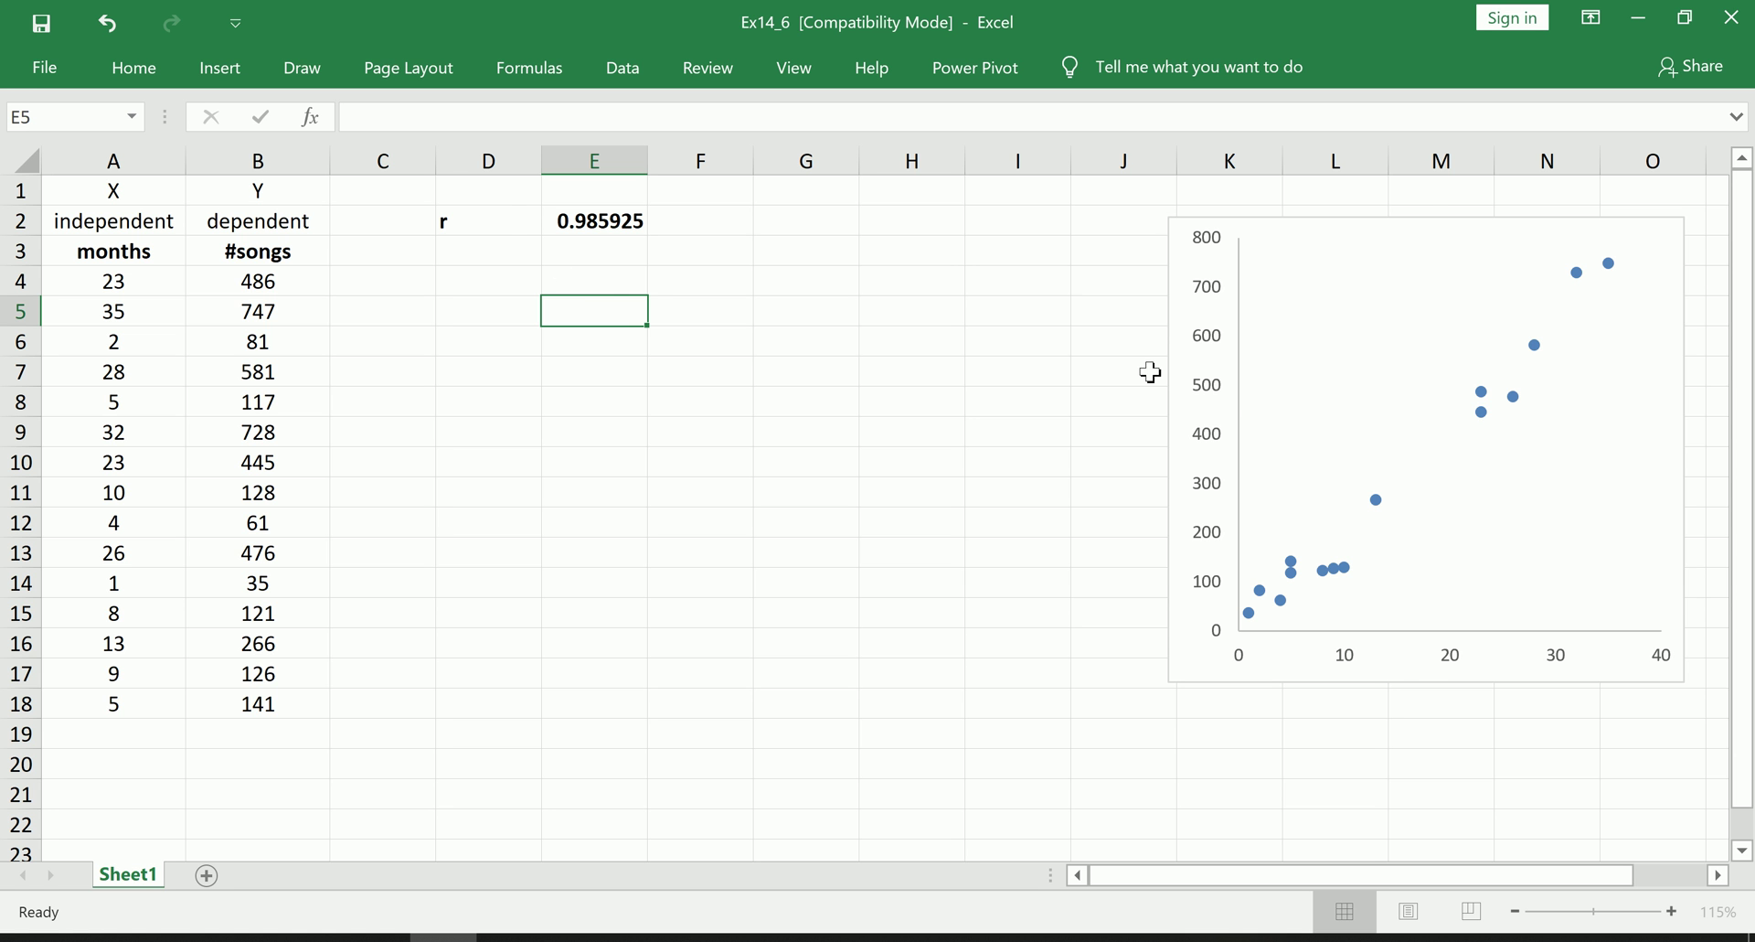
{"action": "left_click", "coordinate": [1176, 231]}
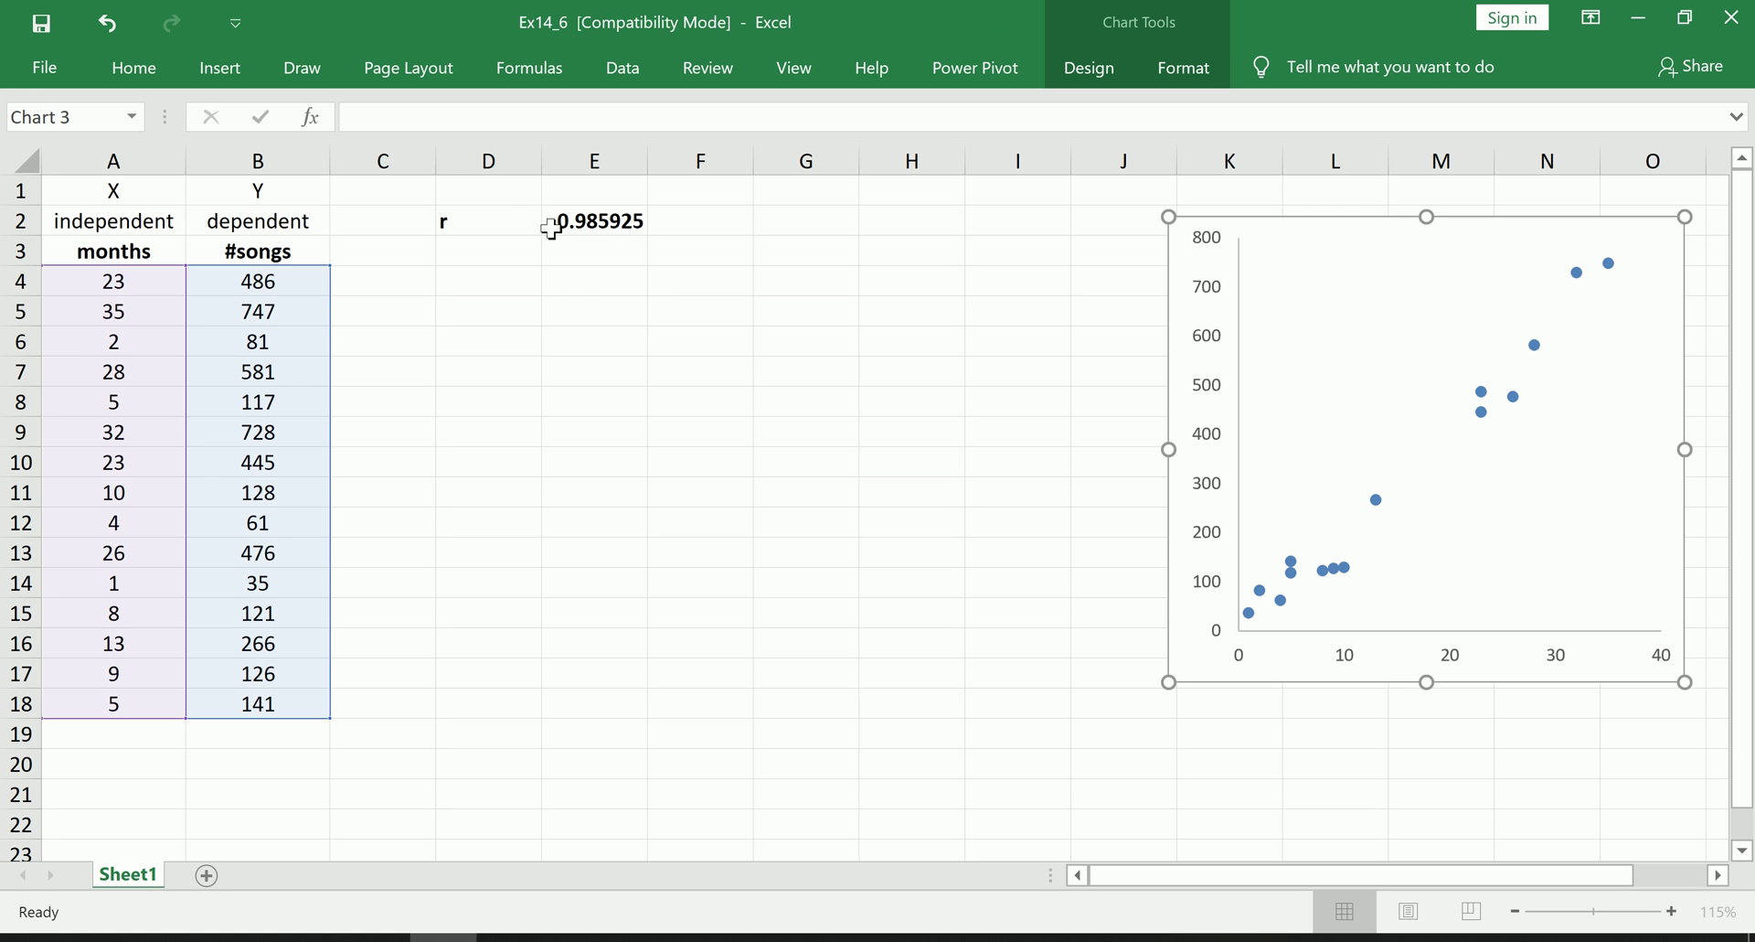
{"action": "left_click", "coordinate": [510, 223]}
{"action": "left_click", "coordinate": [503, 274]}
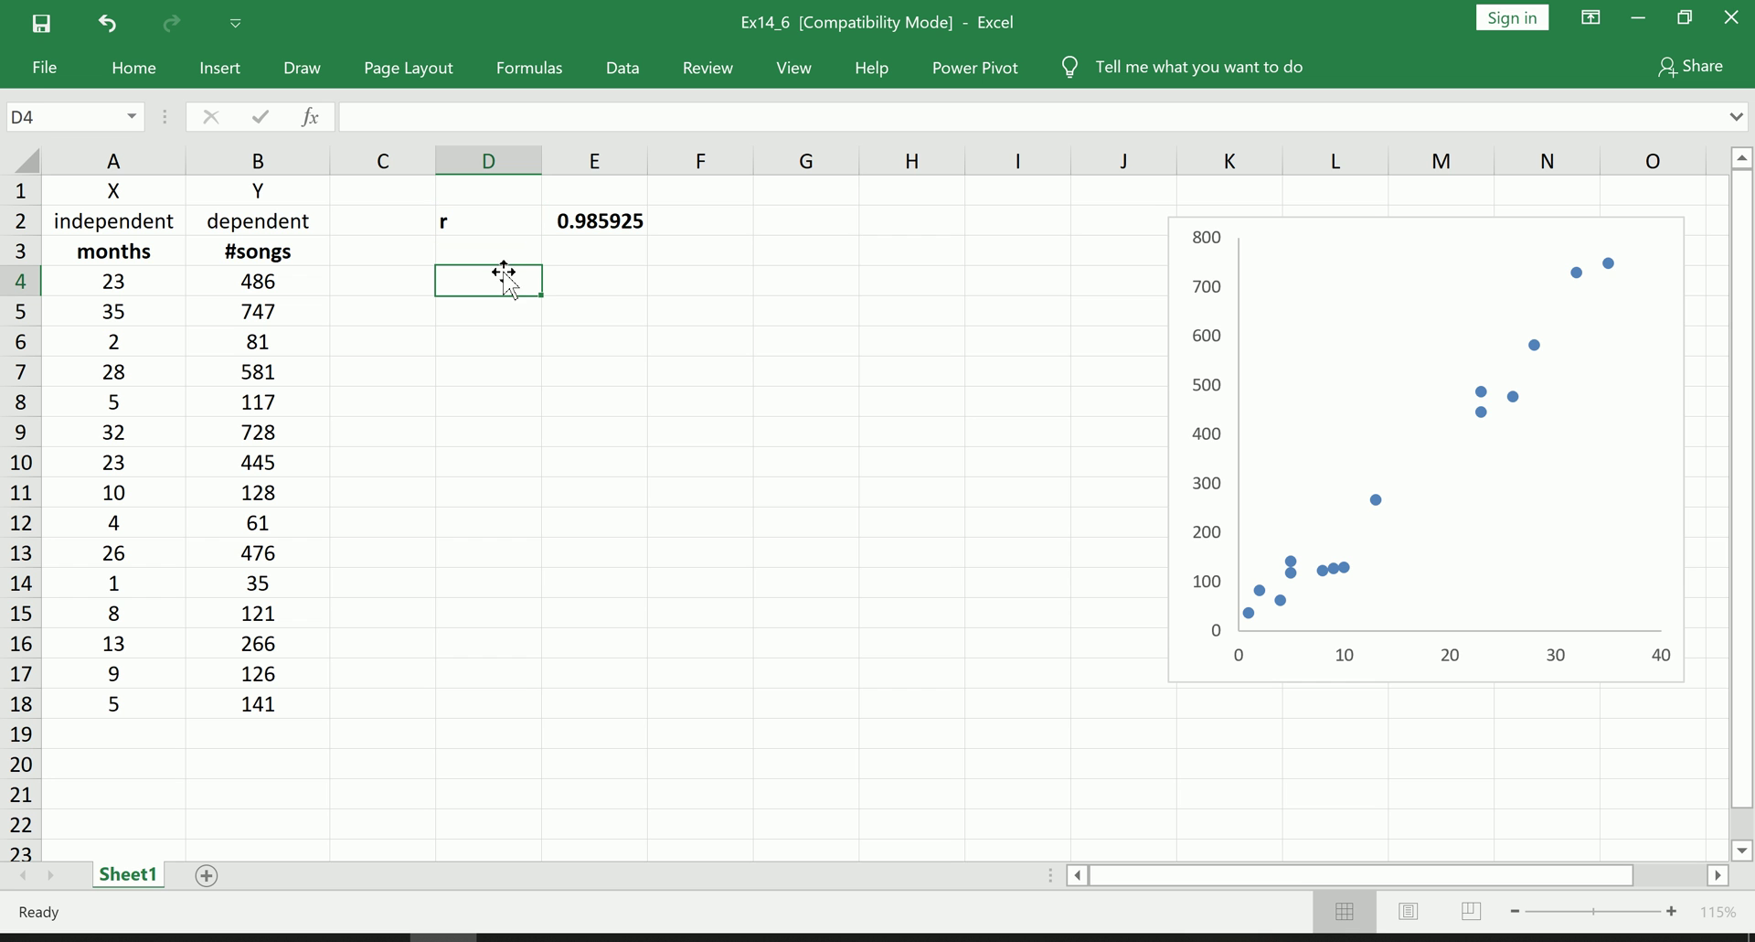
- Open the Regression tool from Data Analysis
{"action": "left_click", "coordinate": [623, 73]}
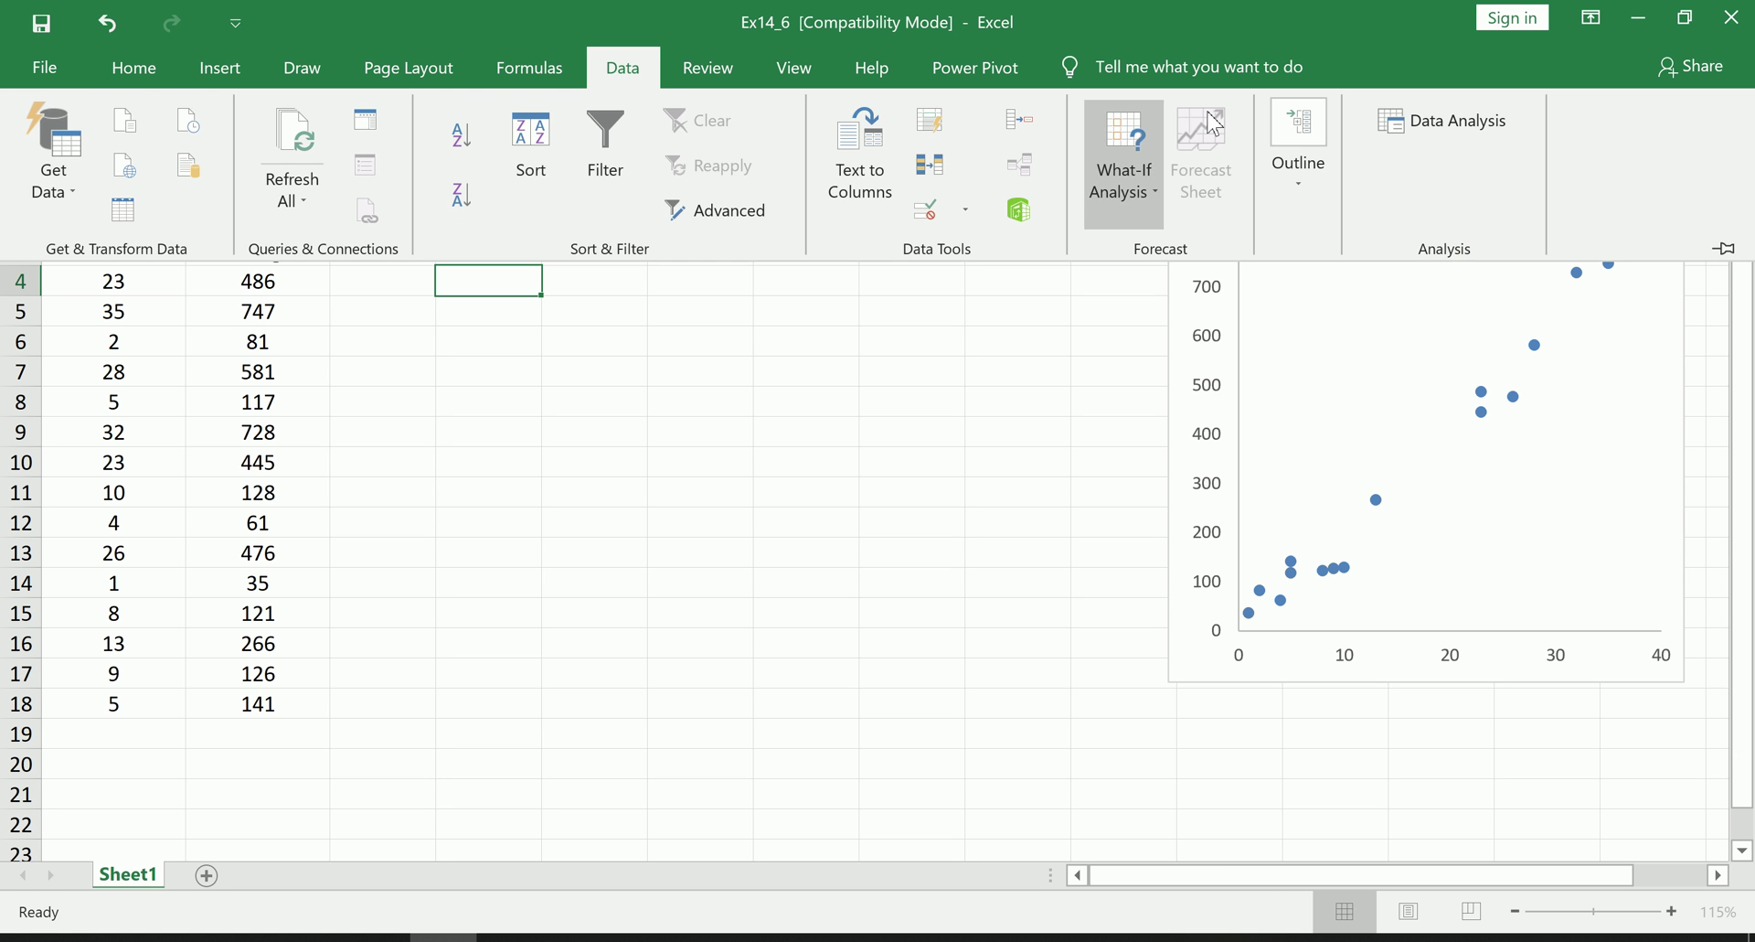
{"action": "left_click", "coordinate": [1413, 132]}
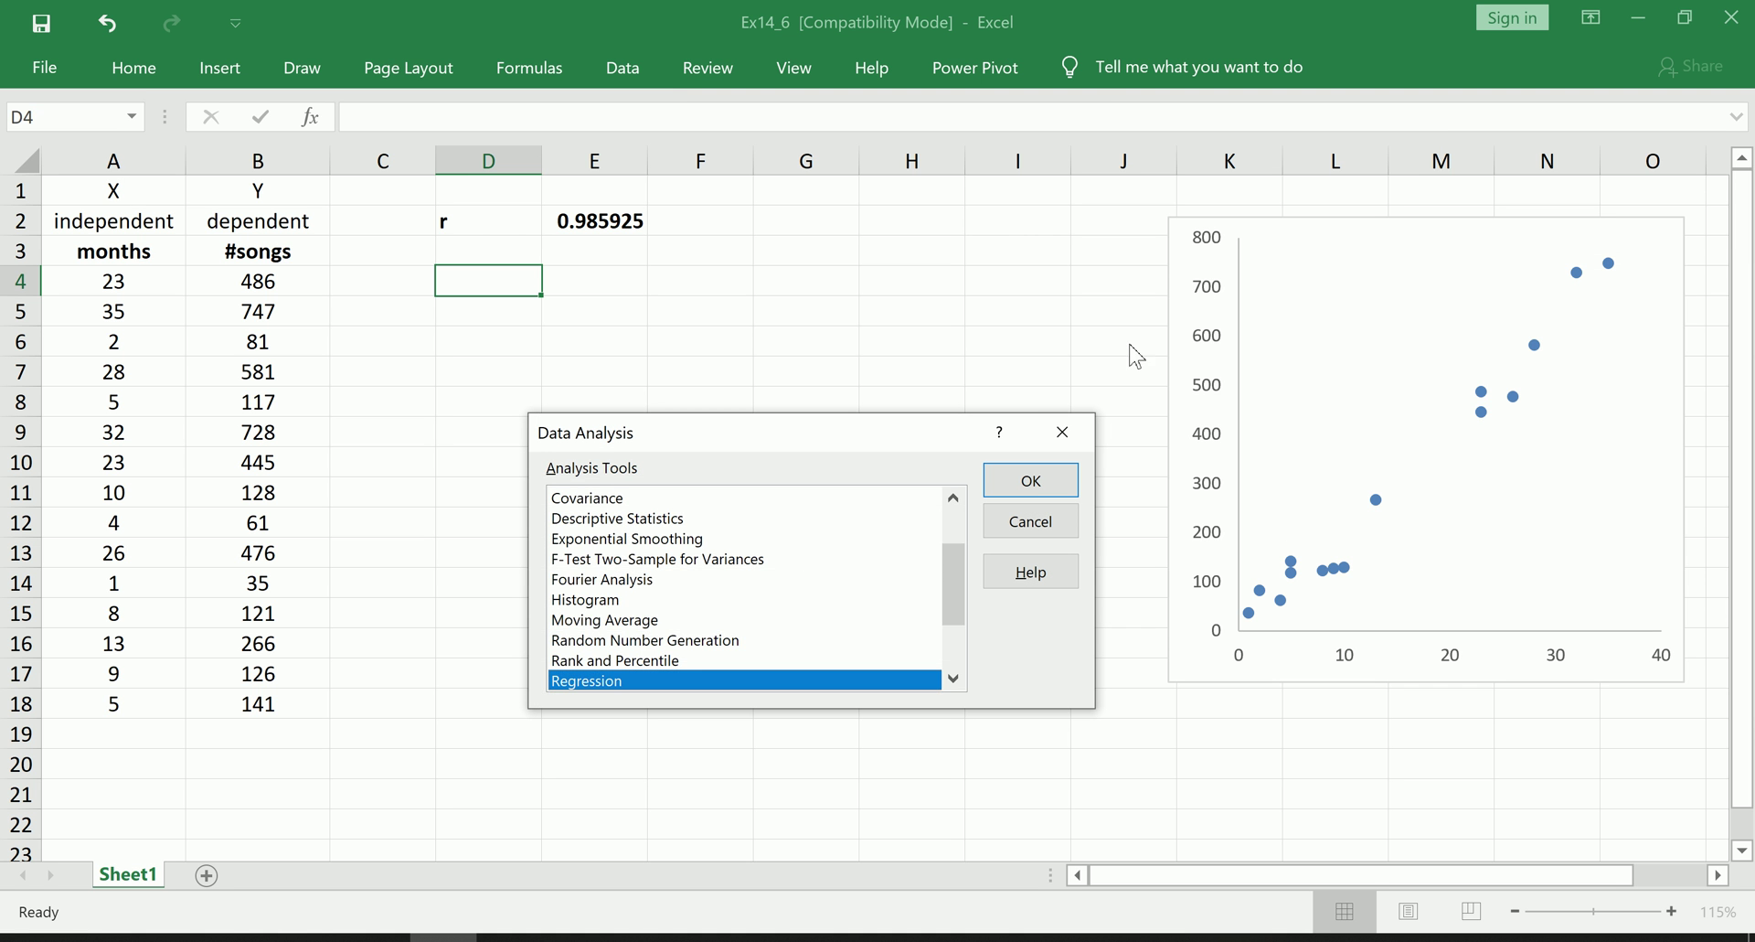
{"action": "scroll", "coordinate": [608, 603], "scroll_direction": "down", "scroll_amount": 2}
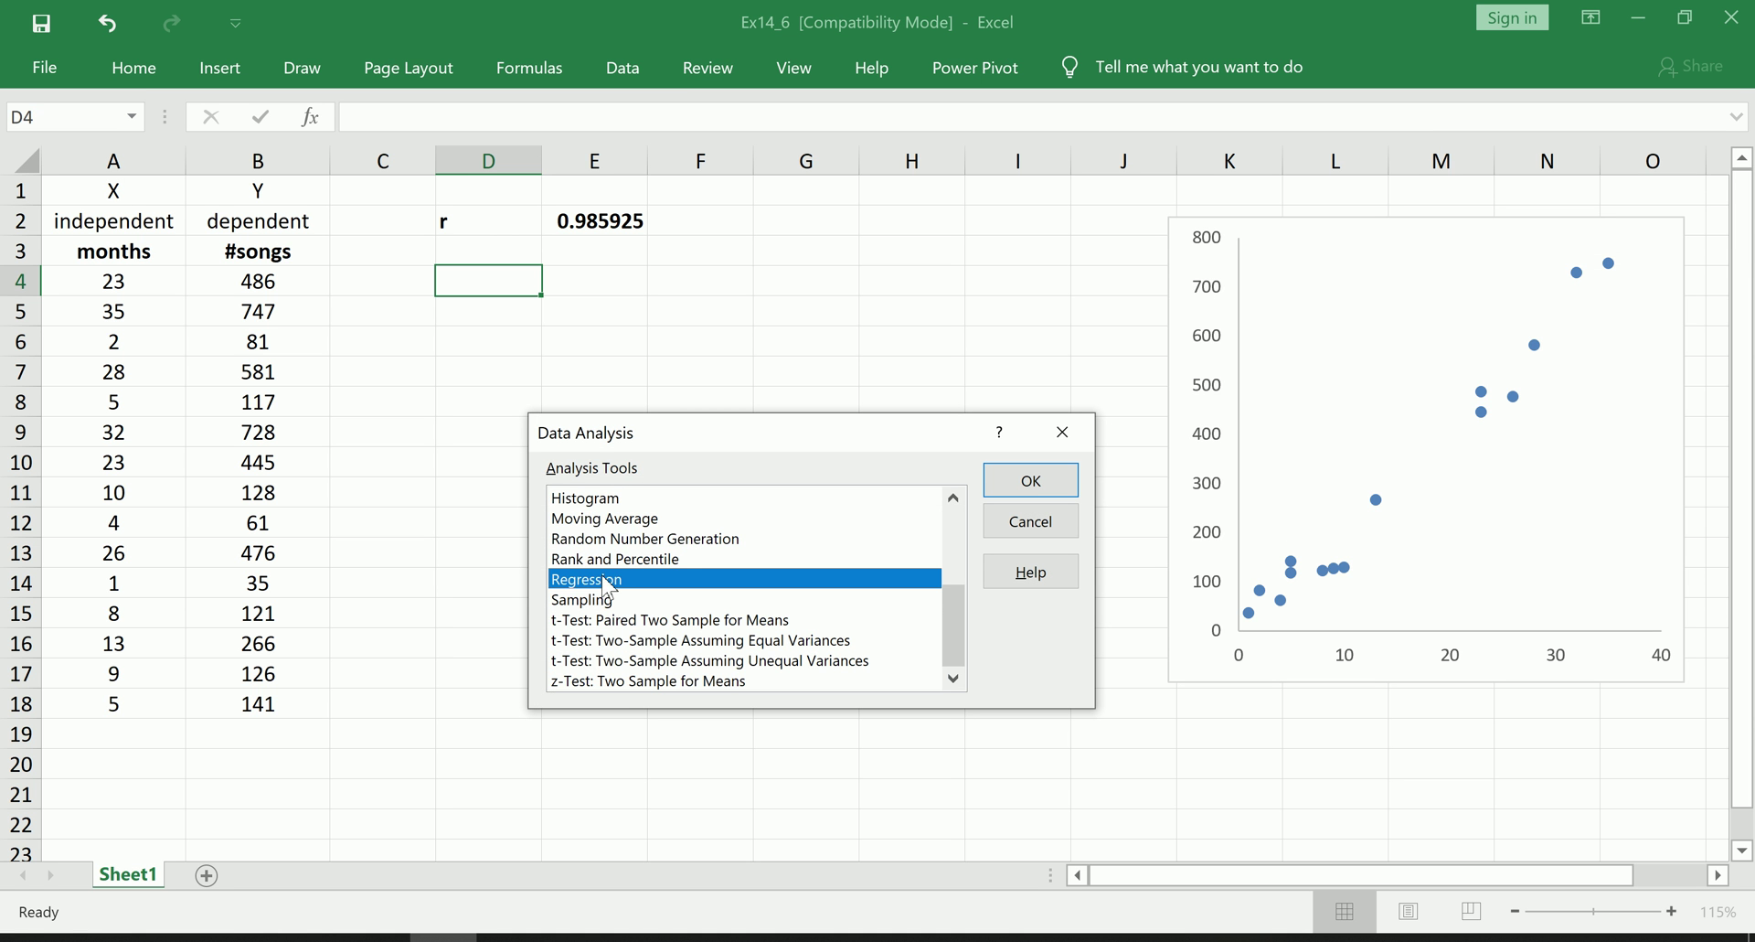
{"action": "left_click", "coordinate": [606, 559]}
{"action": "left_click", "coordinate": [611, 580]}
{"action": "left_click", "coordinate": [1027, 483]}
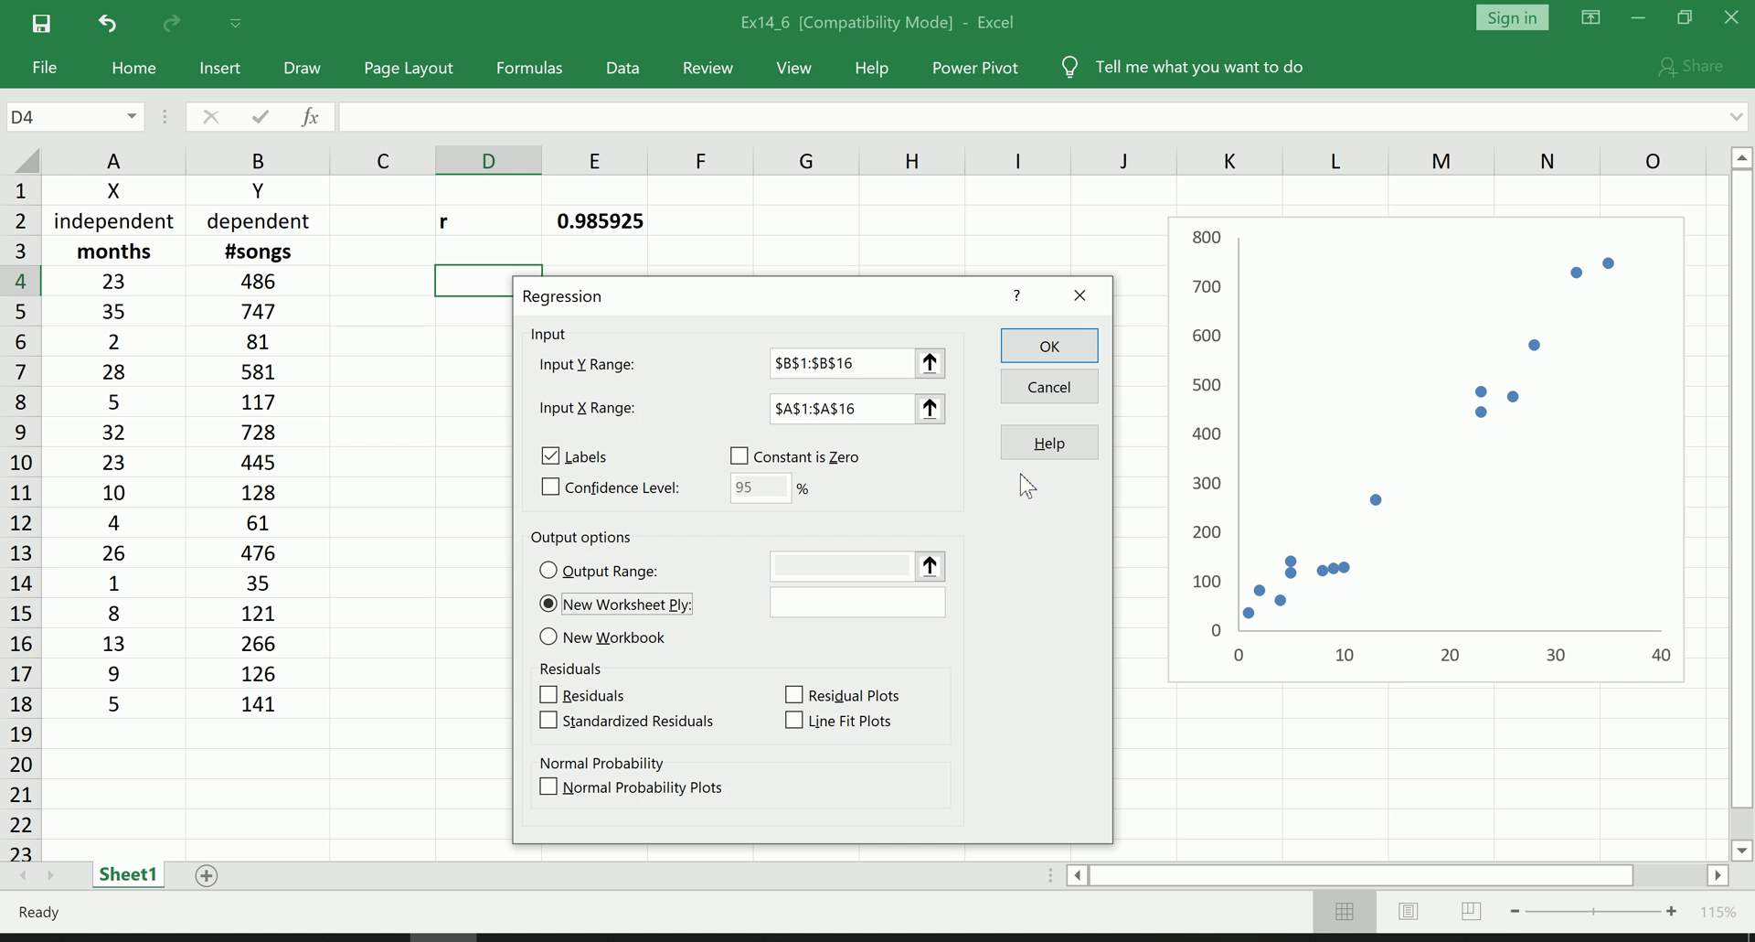
- Clear the old Input Y and X ranges and uncheck Labels
{"action": "left_click", "coordinate": [892, 366]}
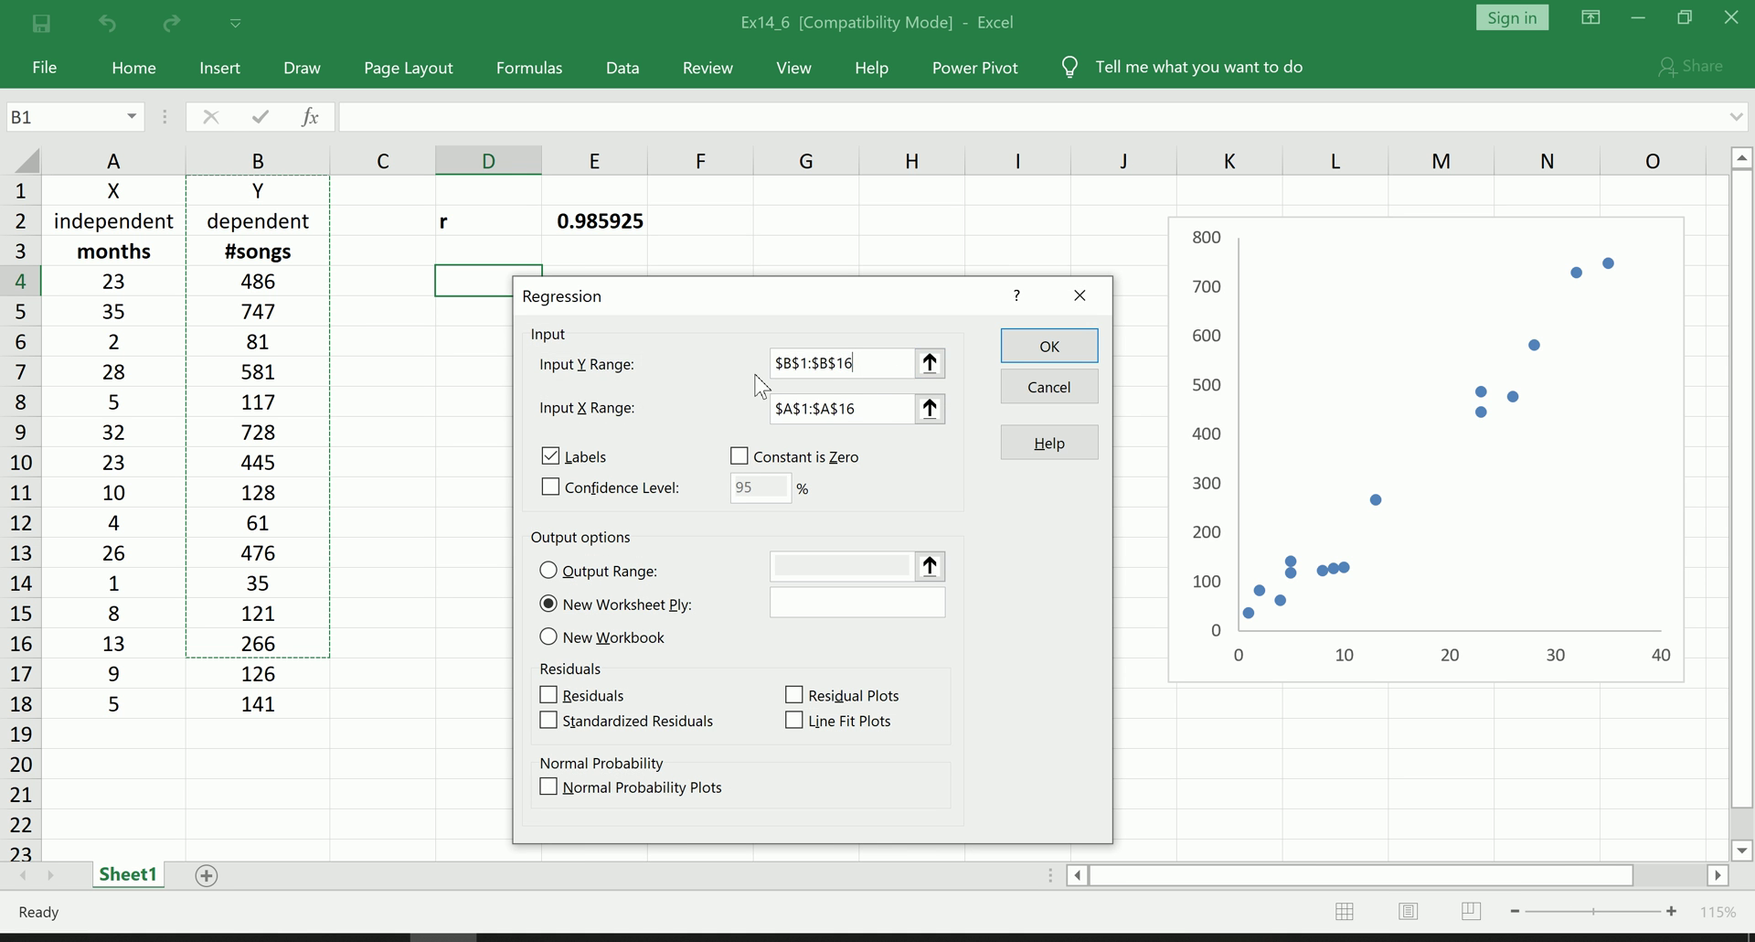
{"action": "left_click_drag", "start_coordinate": [868, 363], "coordinate": [773, 364]}
{"action": "key", "text": "BackSpace"}
{"action": "left_click_drag", "start_coordinate": [887, 408], "coordinate": [751, 416]}
{"action": "key", "text": "BackSpace"}
{"action": "left_click", "coordinate": [551, 456]}
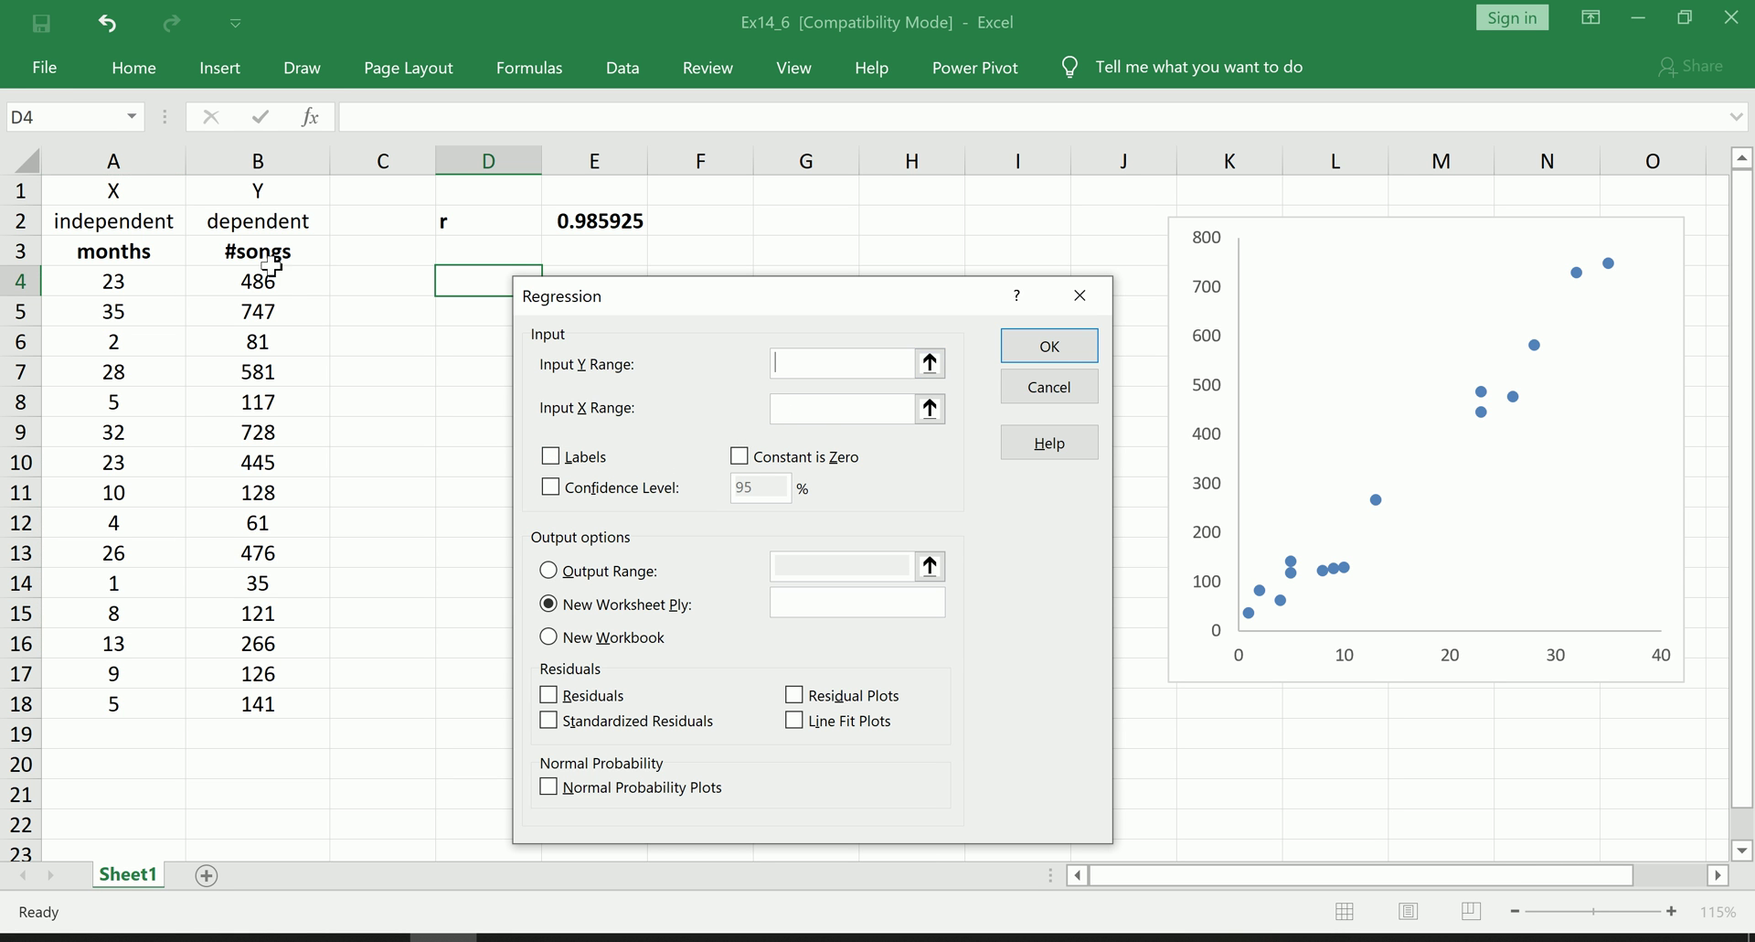
- Run the regression with Y range B3:B18, X range A3:A18, Labels on, output at D5
{"action": "left_click_drag", "start_coordinate": [272, 259], "coordinate": [256, 704]}
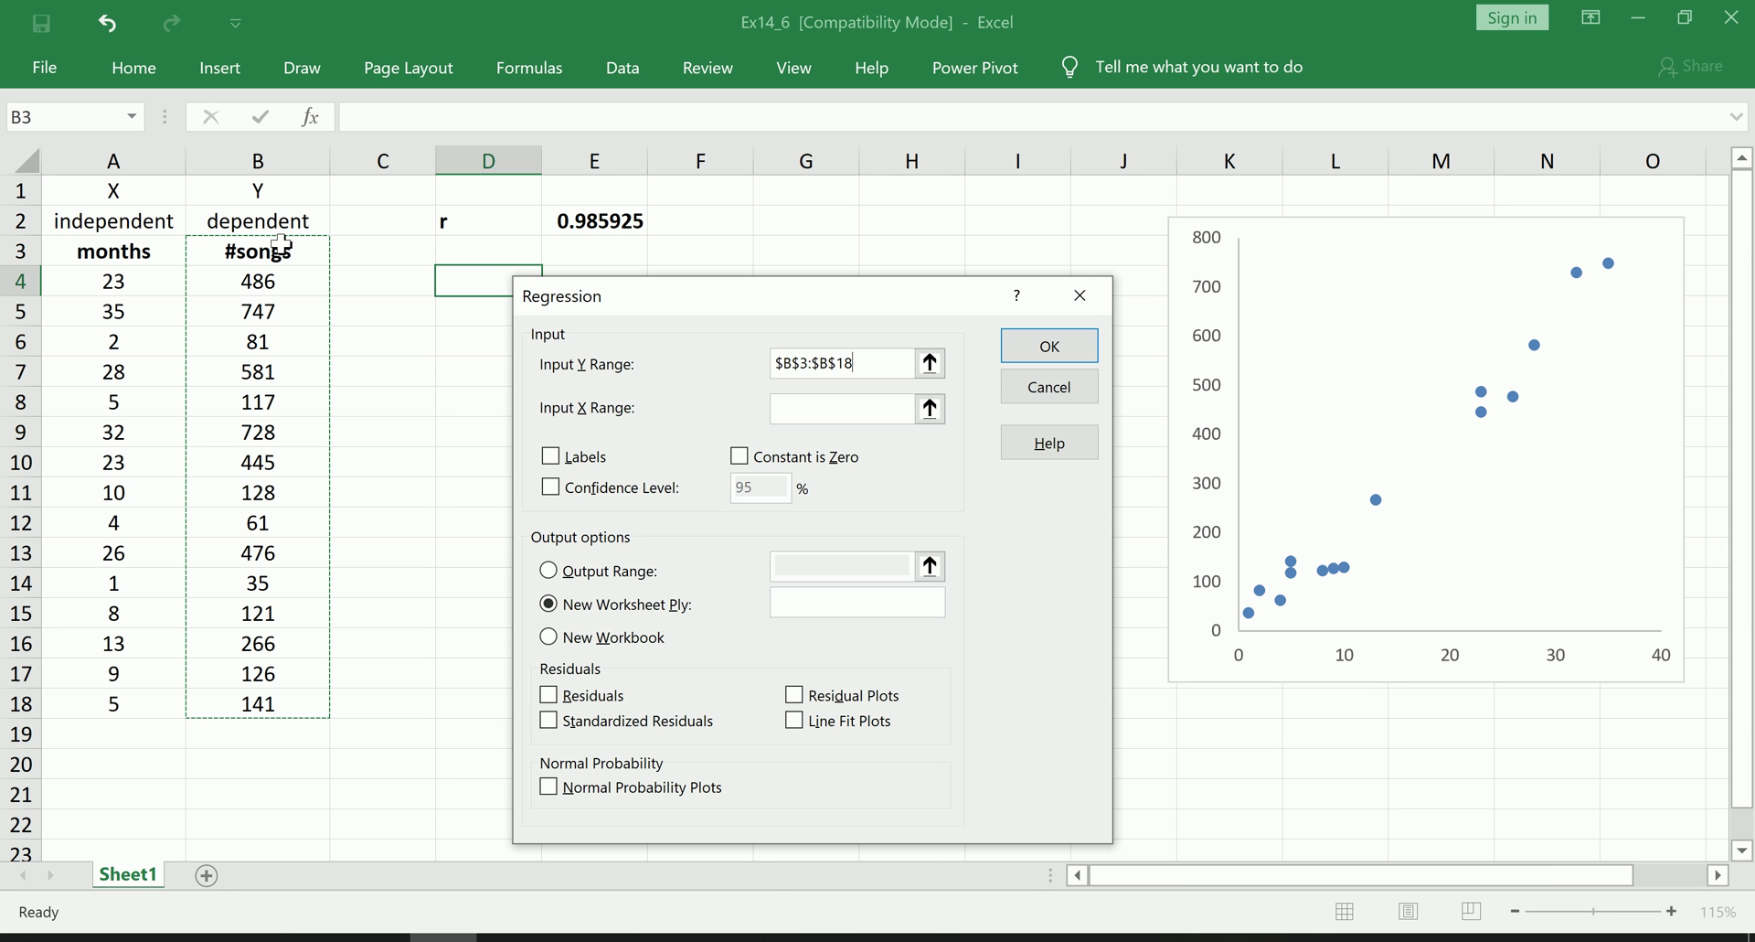
{"action": "left_click", "coordinate": [814, 411]}
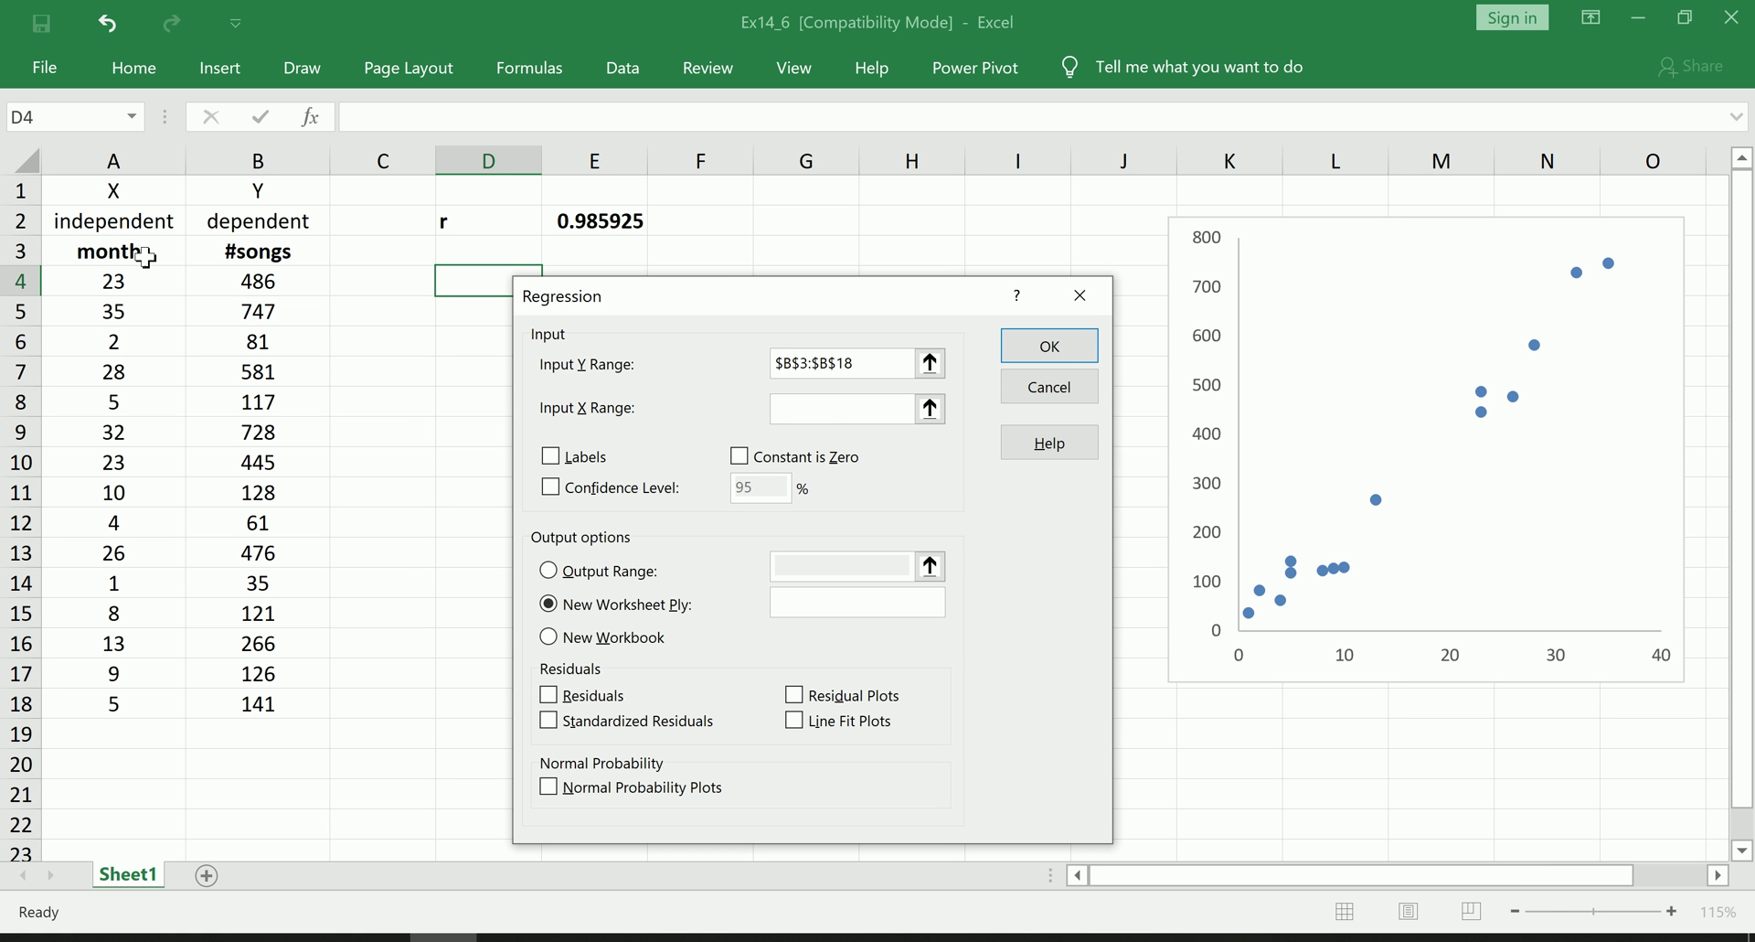
{"action": "left_click_drag", "start_coordinate": [142, 253], "coordinate": [100, 700]}
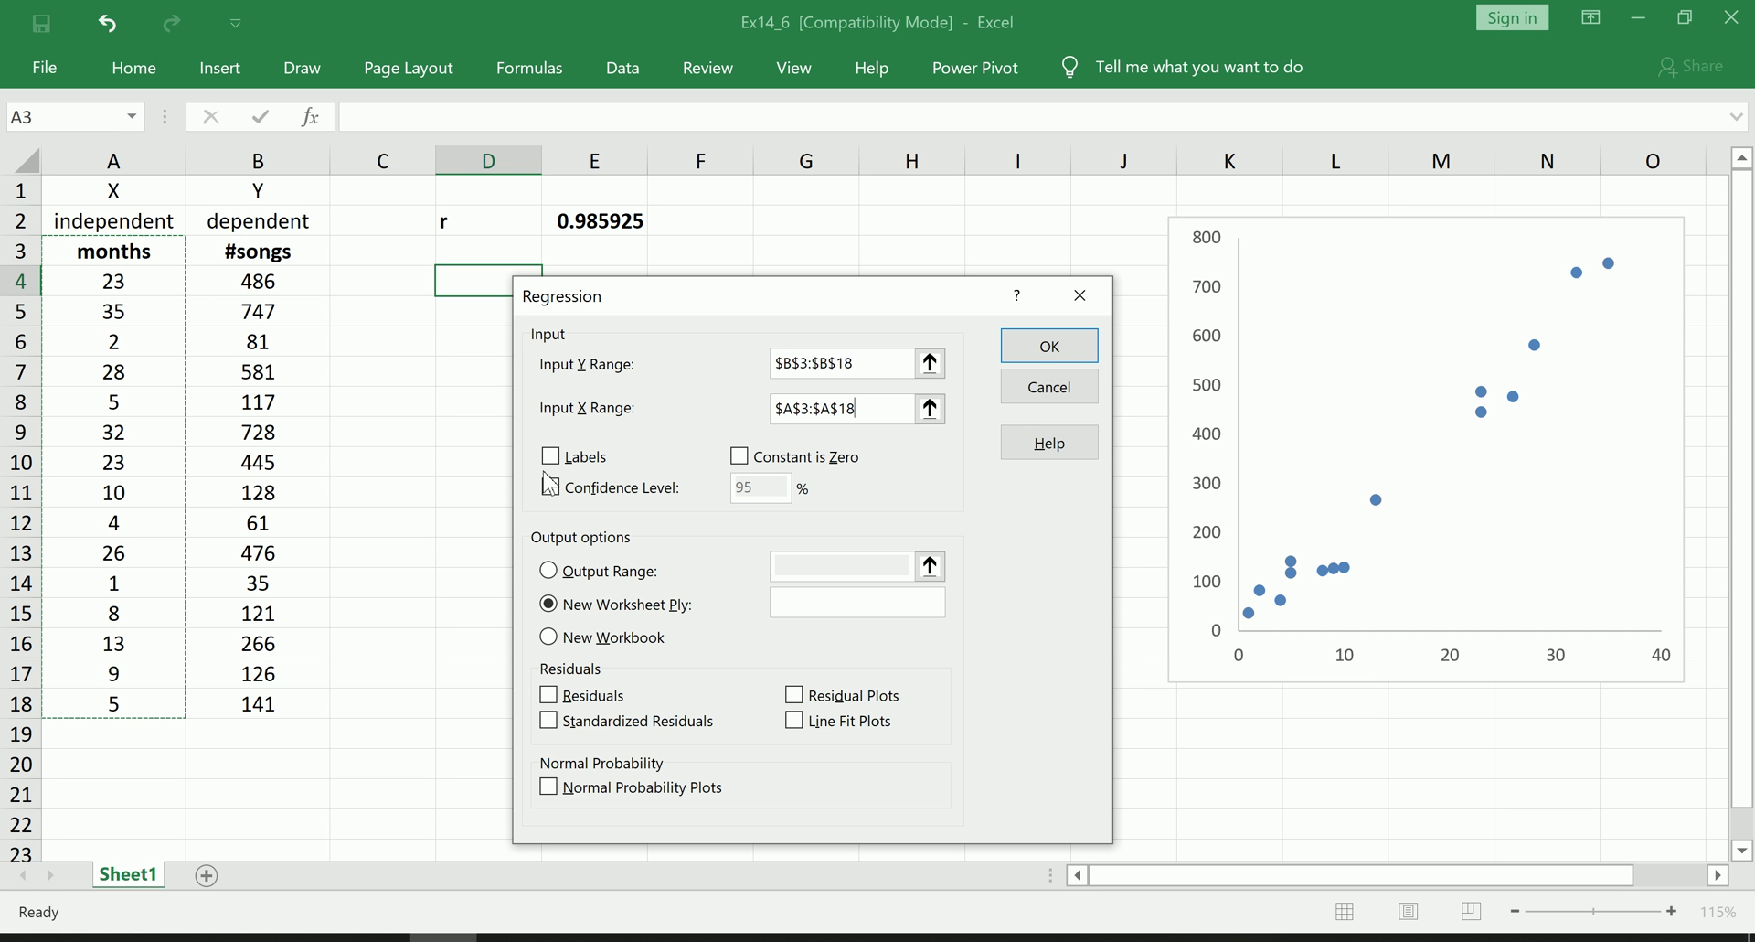
{"action": "left_click", "coordinate": [569, 460]}
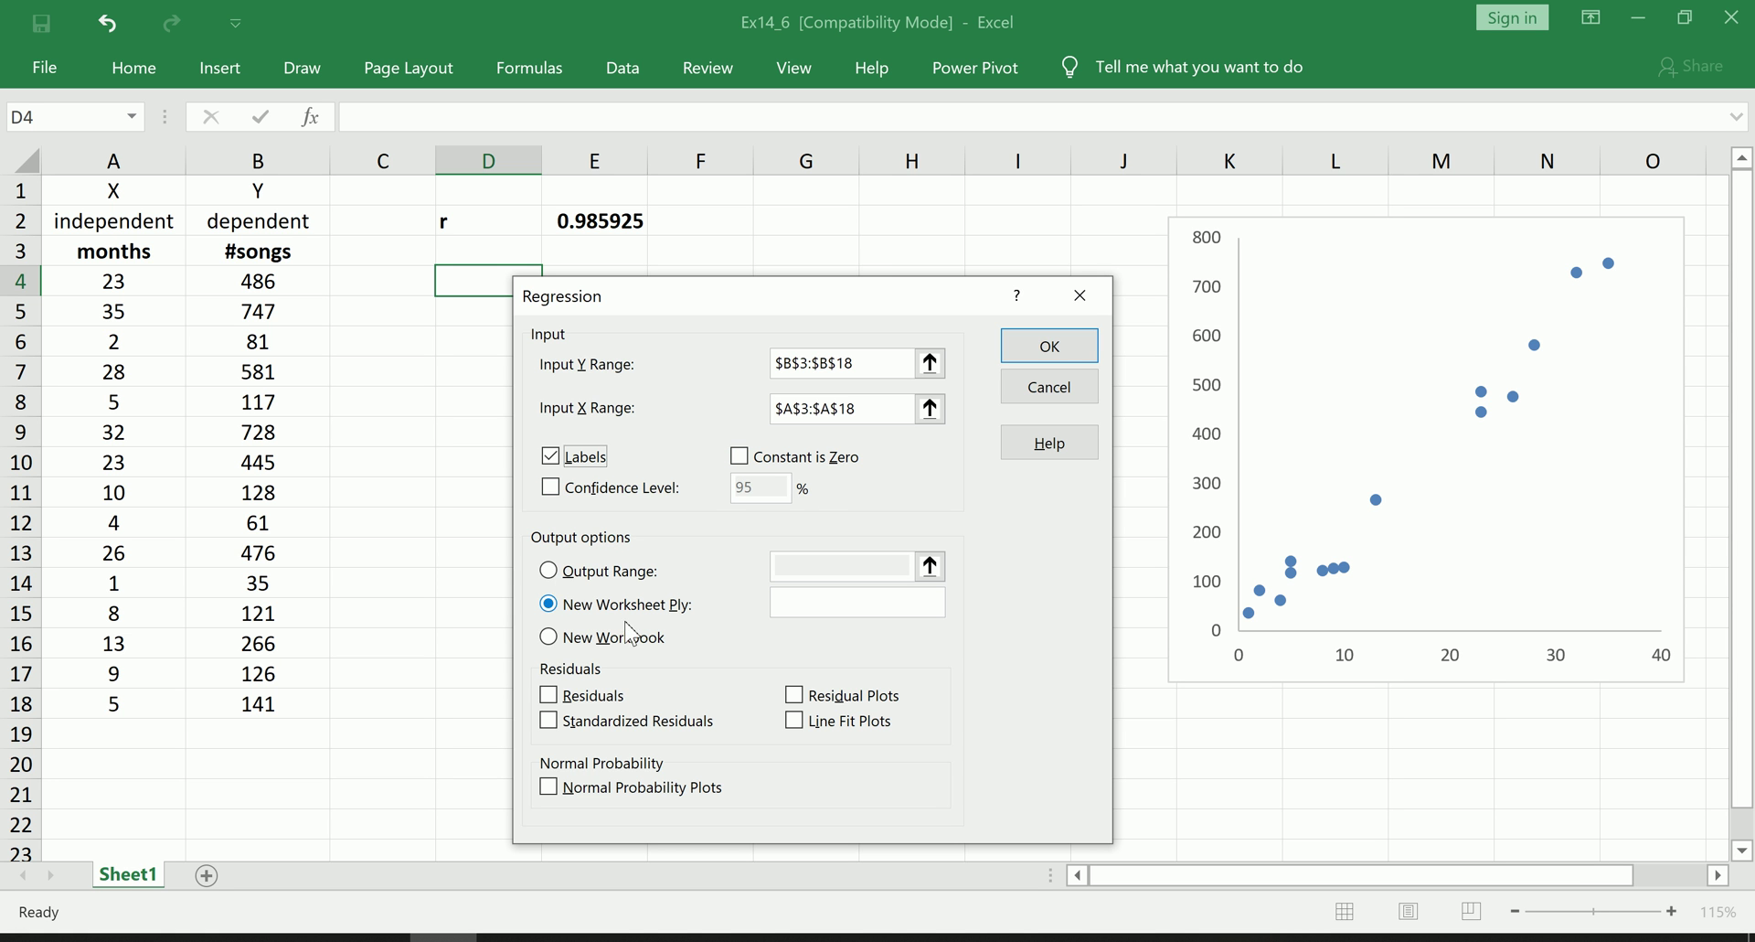
{"action": "left_click", "coordinate": [550, 572]}
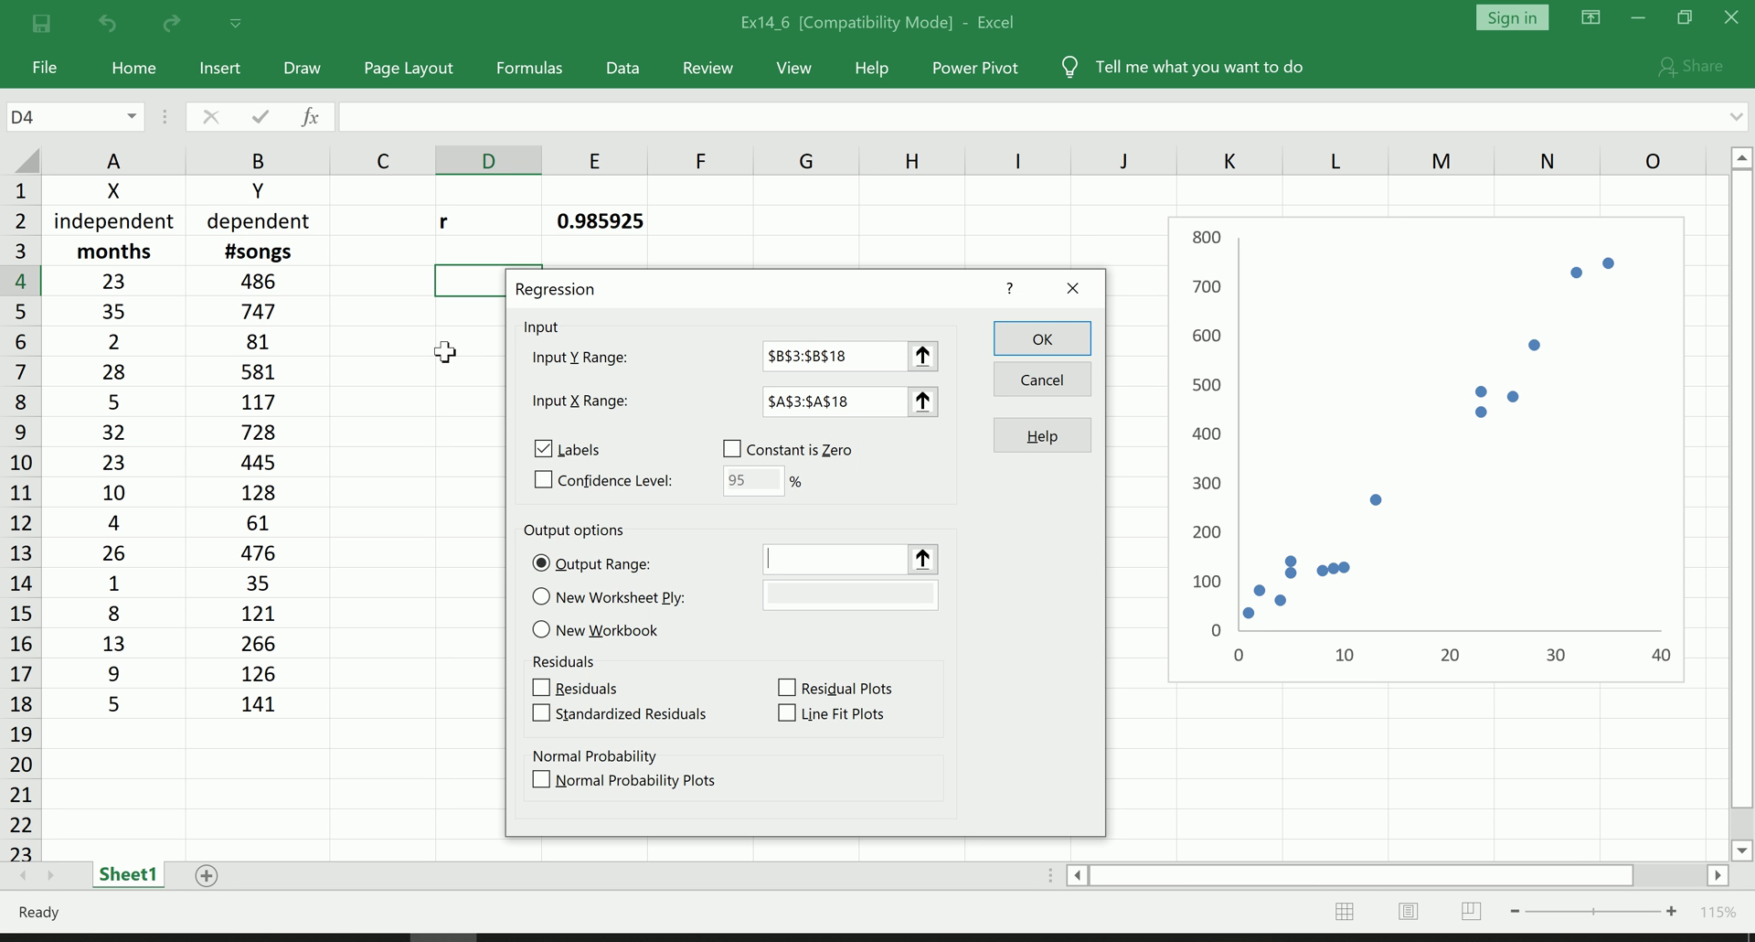
{"action": "left_click", "coordinate": [455, 321]}
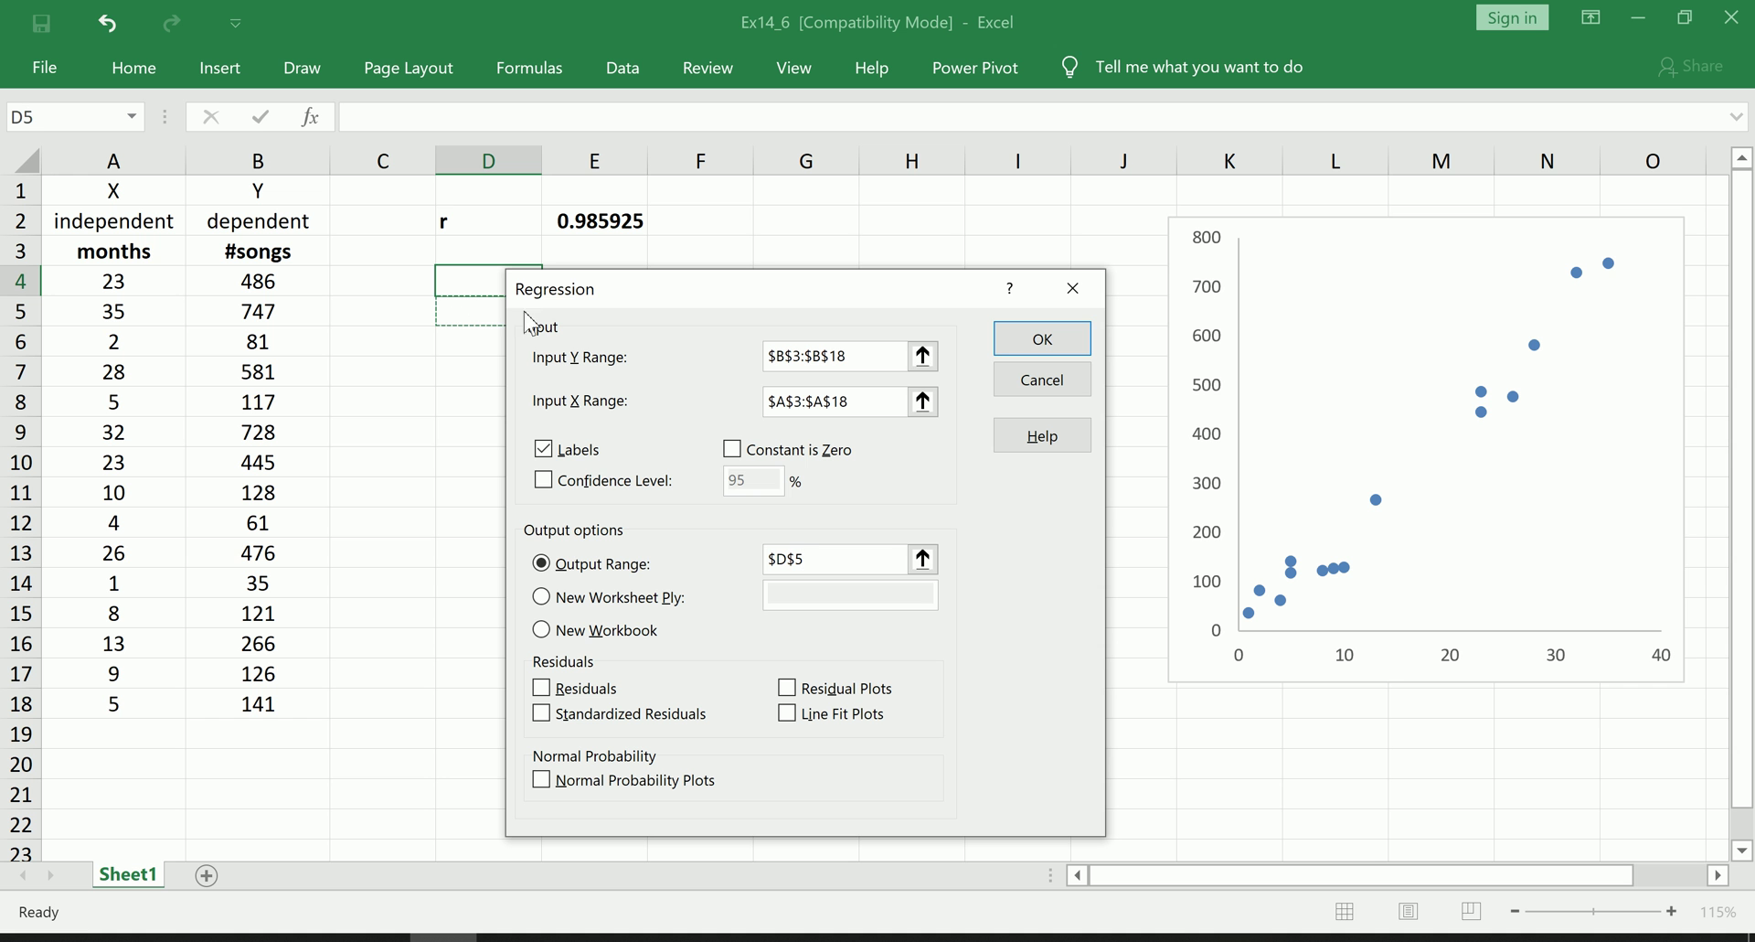
{"action": "left_click", "coordinate": [1040, 342]}
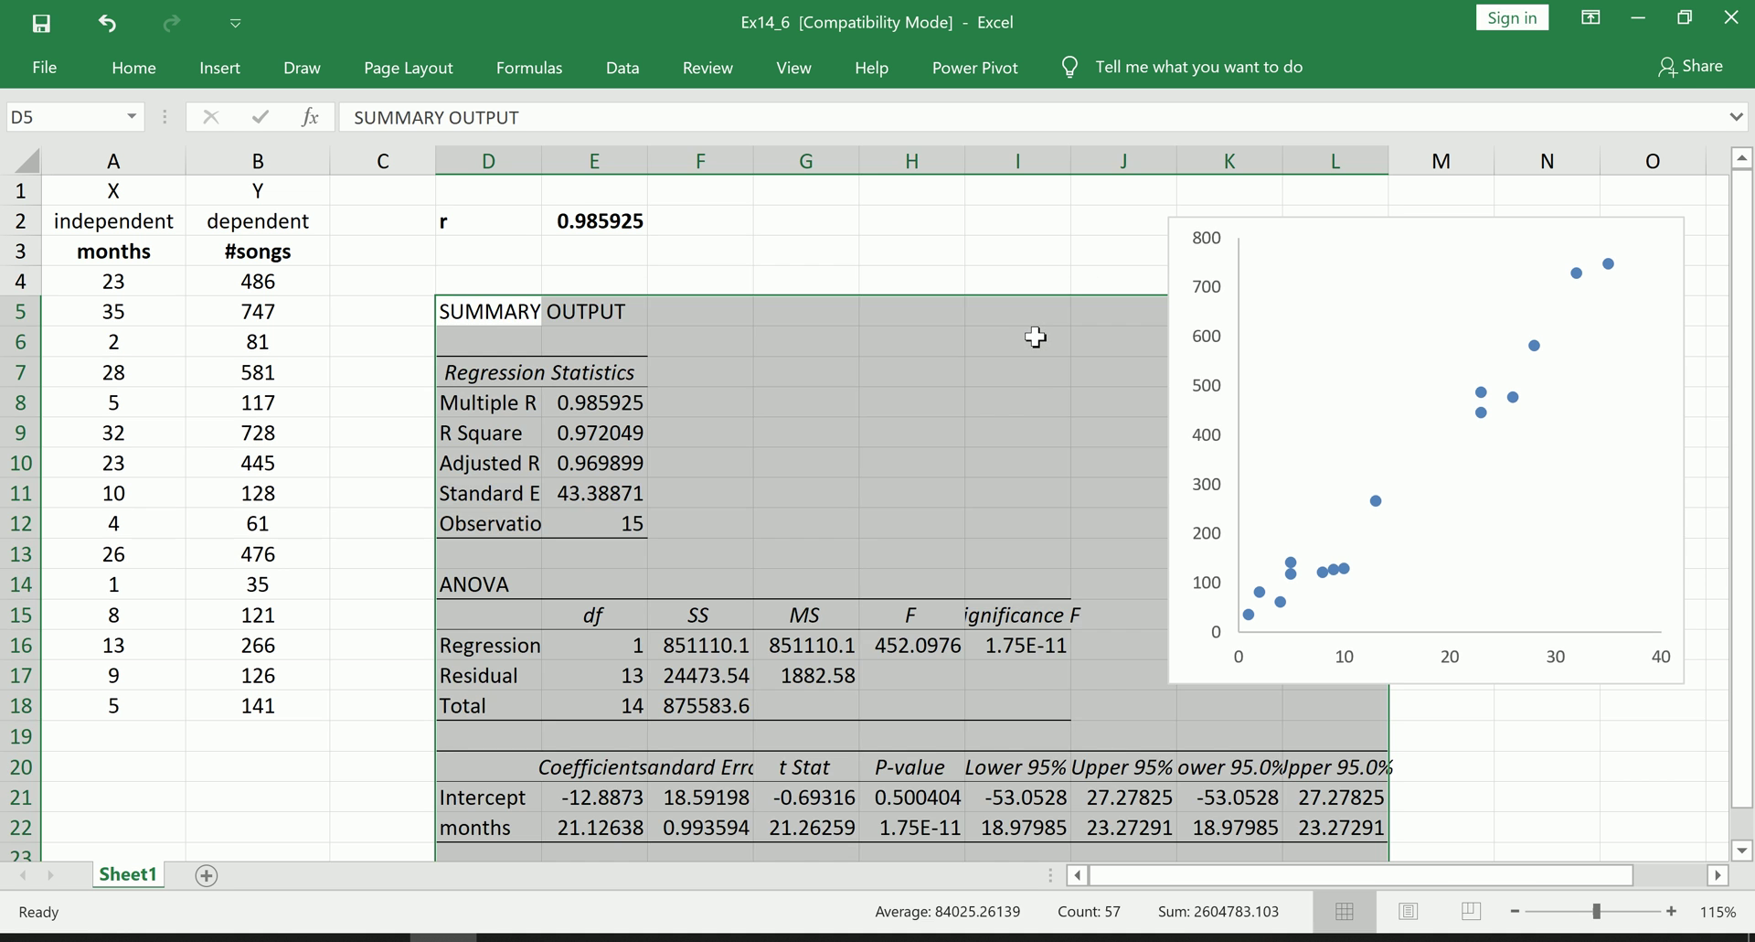
- Autofit column I and delete the duplicate 95.0% confidence columns K:L
{"action": "left_click", "coordinate": [1024, 256]}
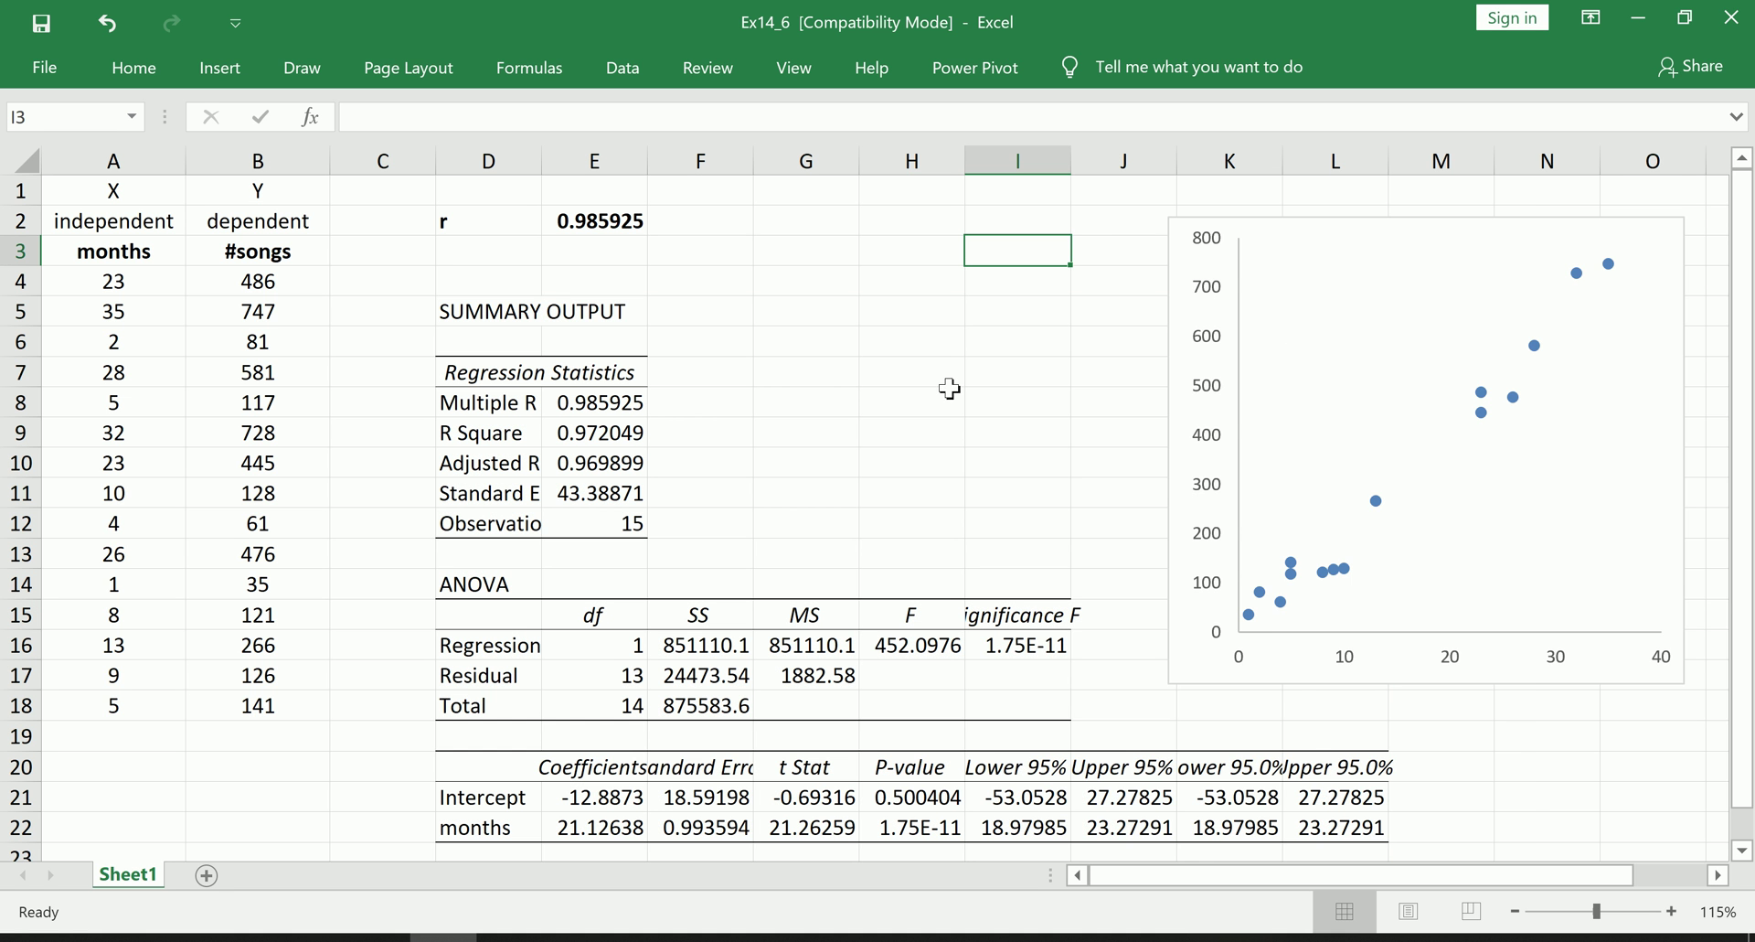
{"action": "double_click", "coordinate": [1072, 162]}
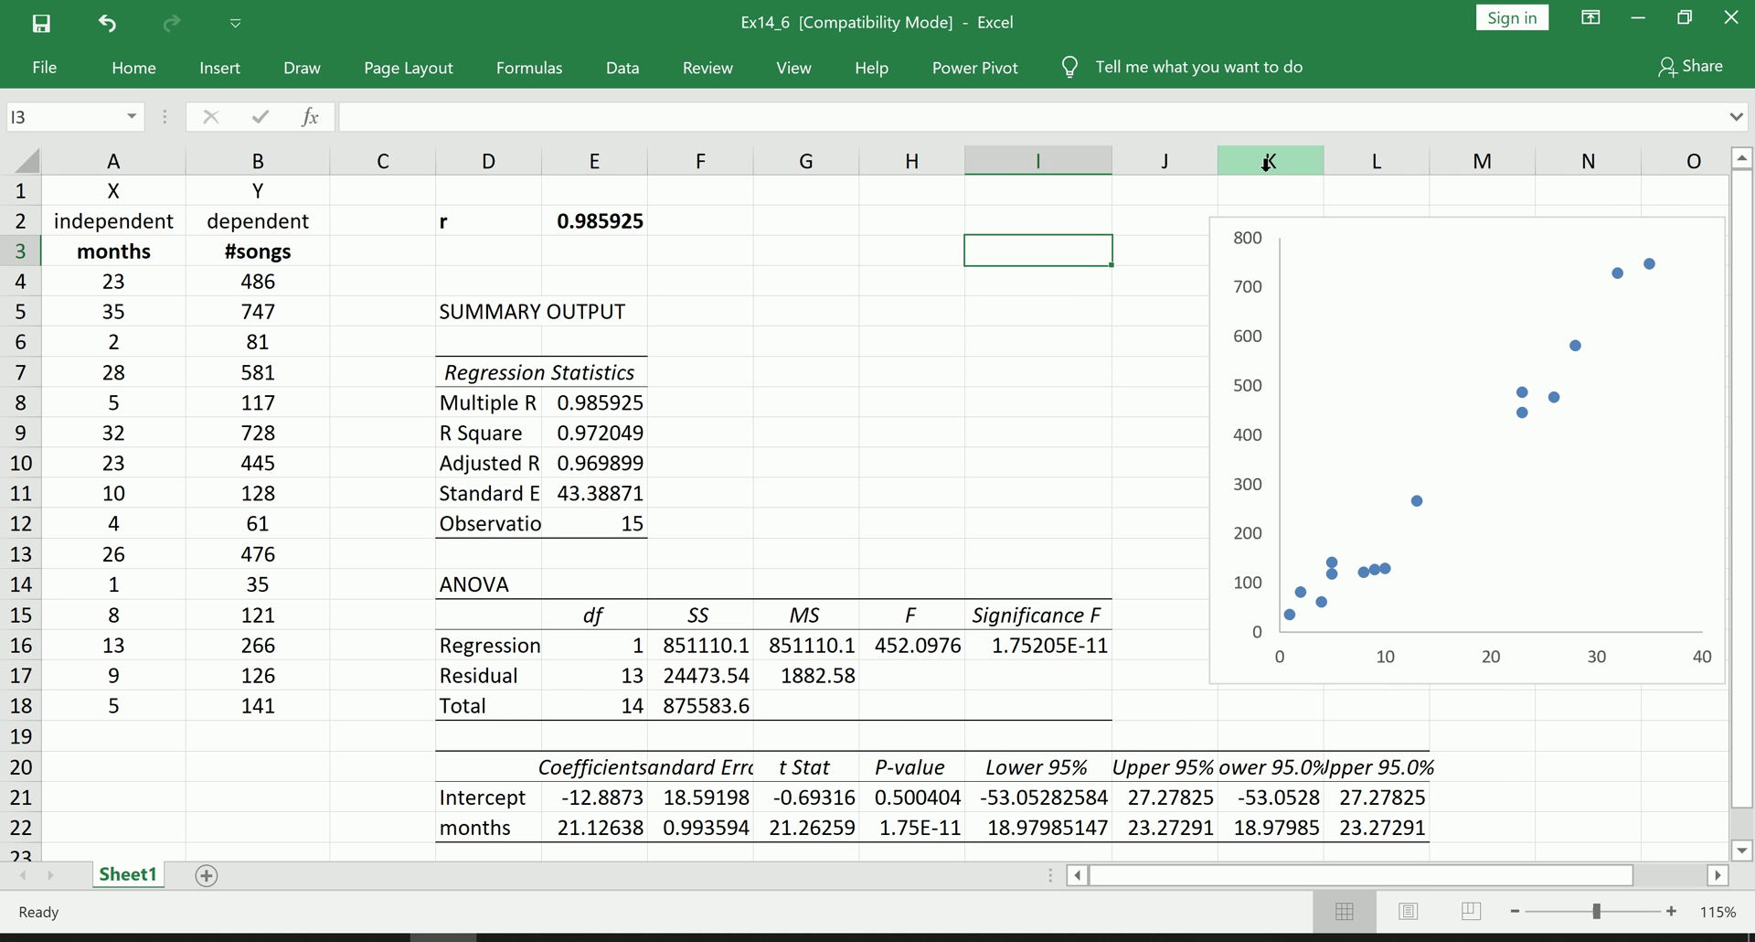
{"action": "left_click_drag", "start_coordinate": [1269, 163], "coordinate": [1362, 163]}
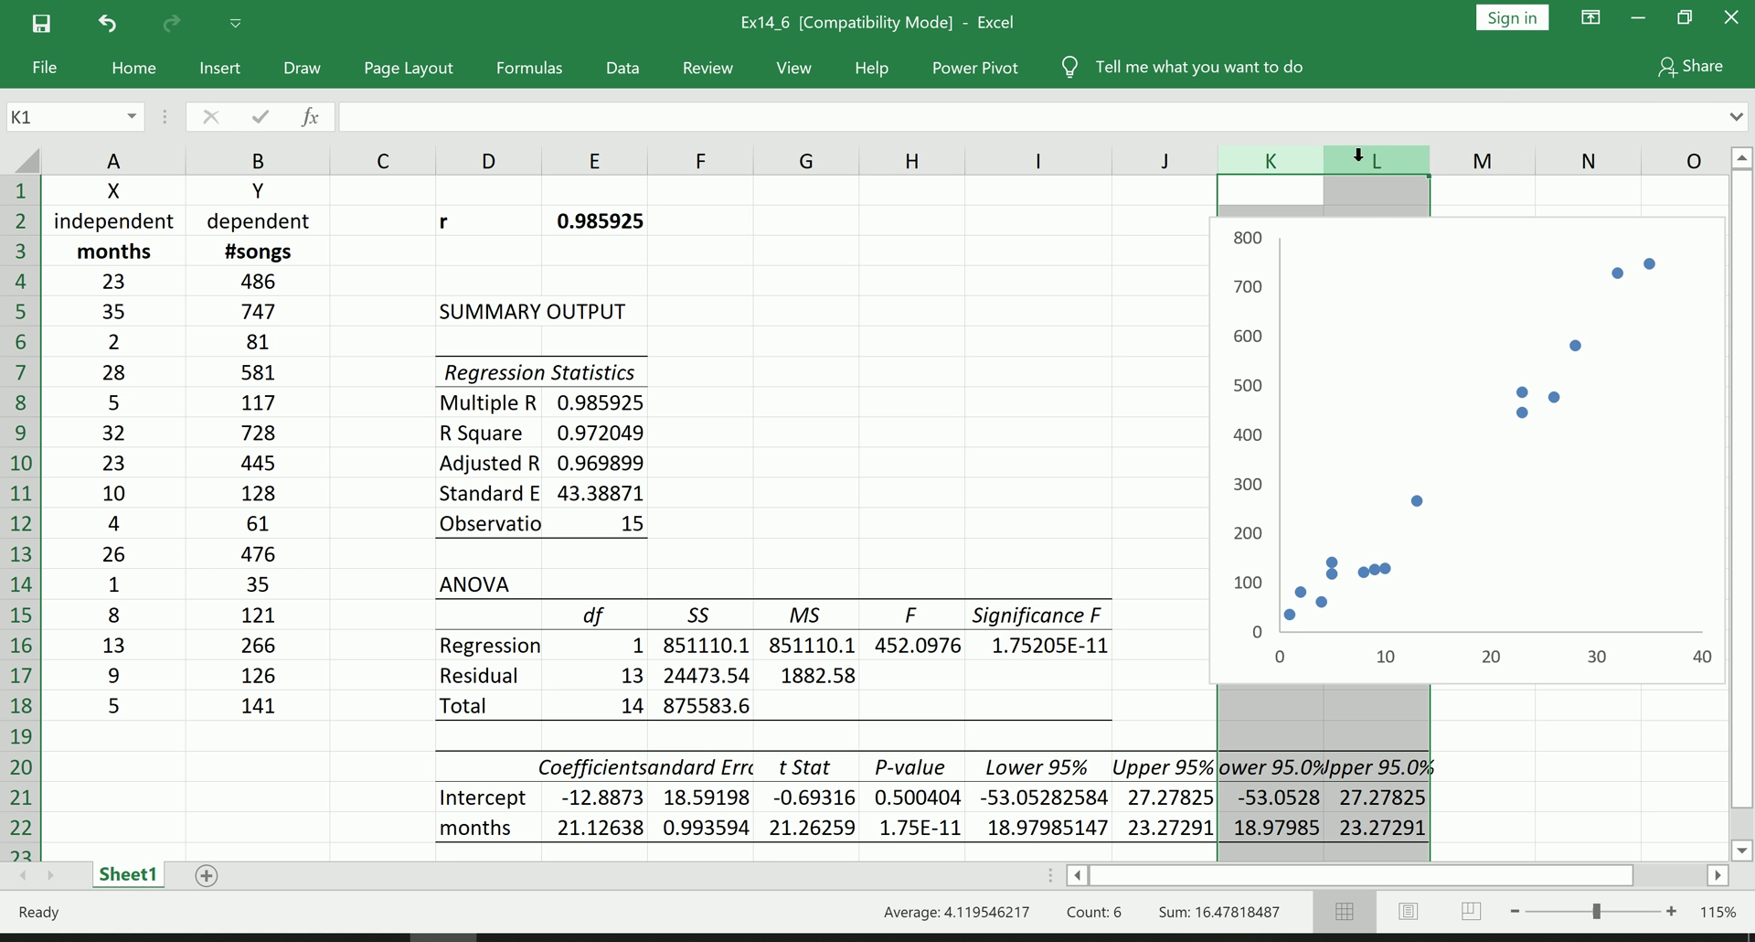
{"action": "right_click", "coordinate": [1358, 161]}
{"action": "left_click", "coordinate": [1457, 385]}
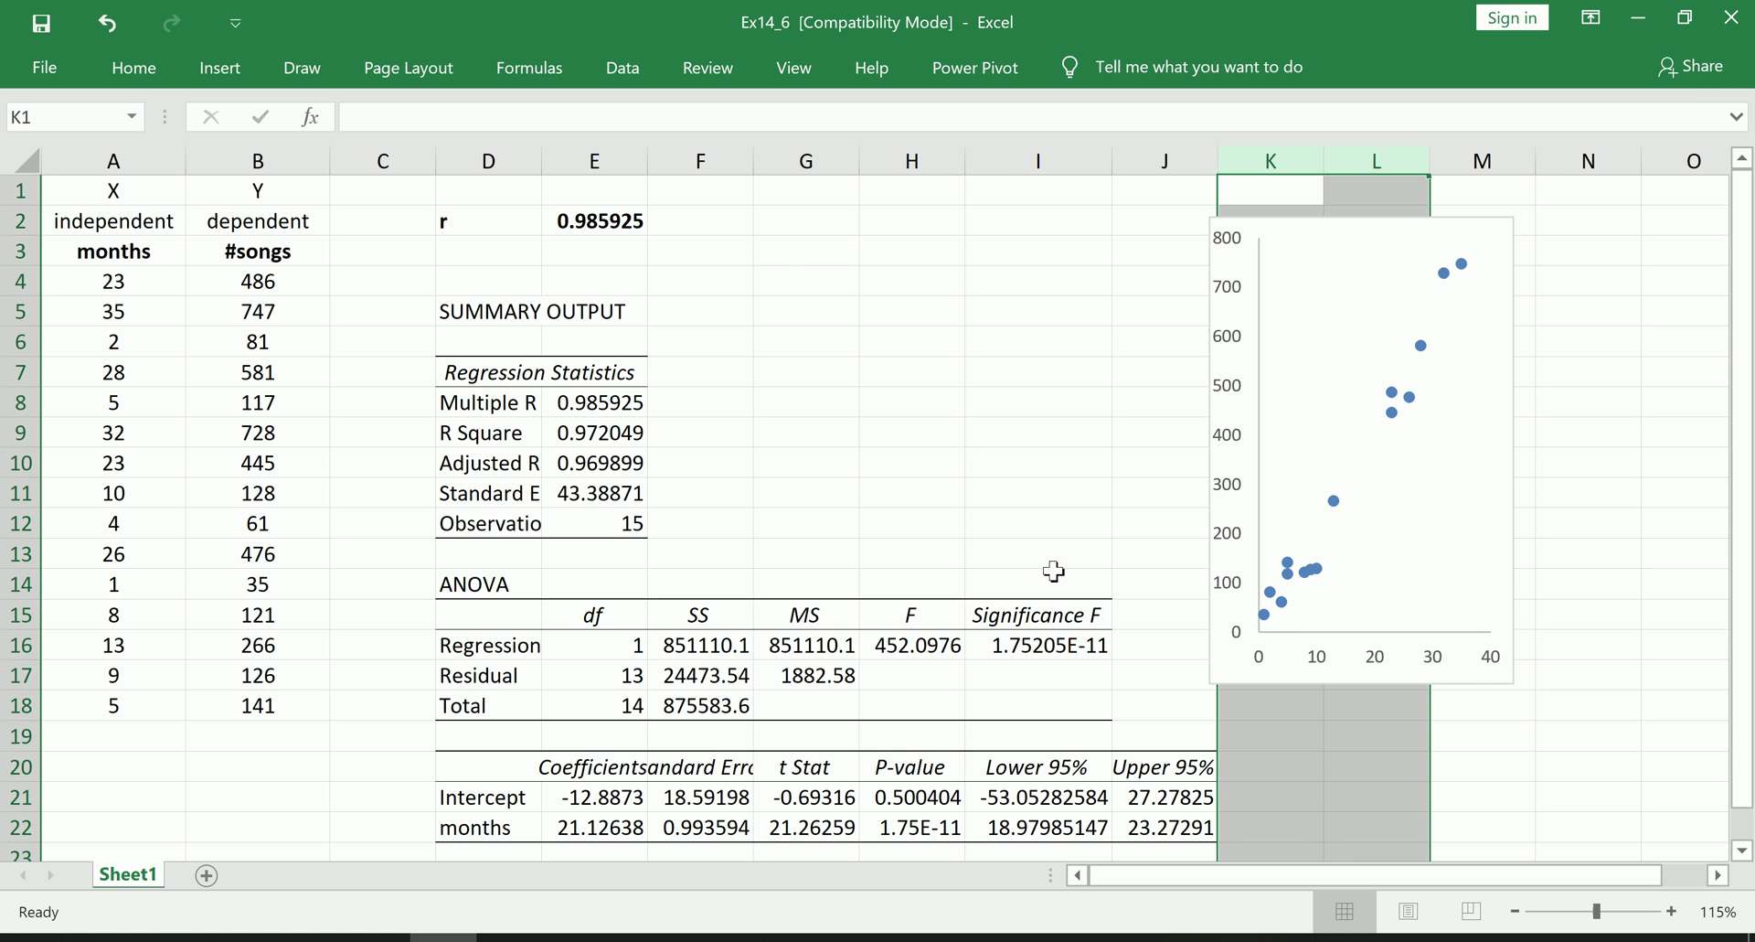
- Autofit columns E, F and J, then move the chart beside the output and enlarge it
{"action": "double_click", "coordinate": [647, 161]}
{"action": "double_click", "coordinate": [790, 161]}
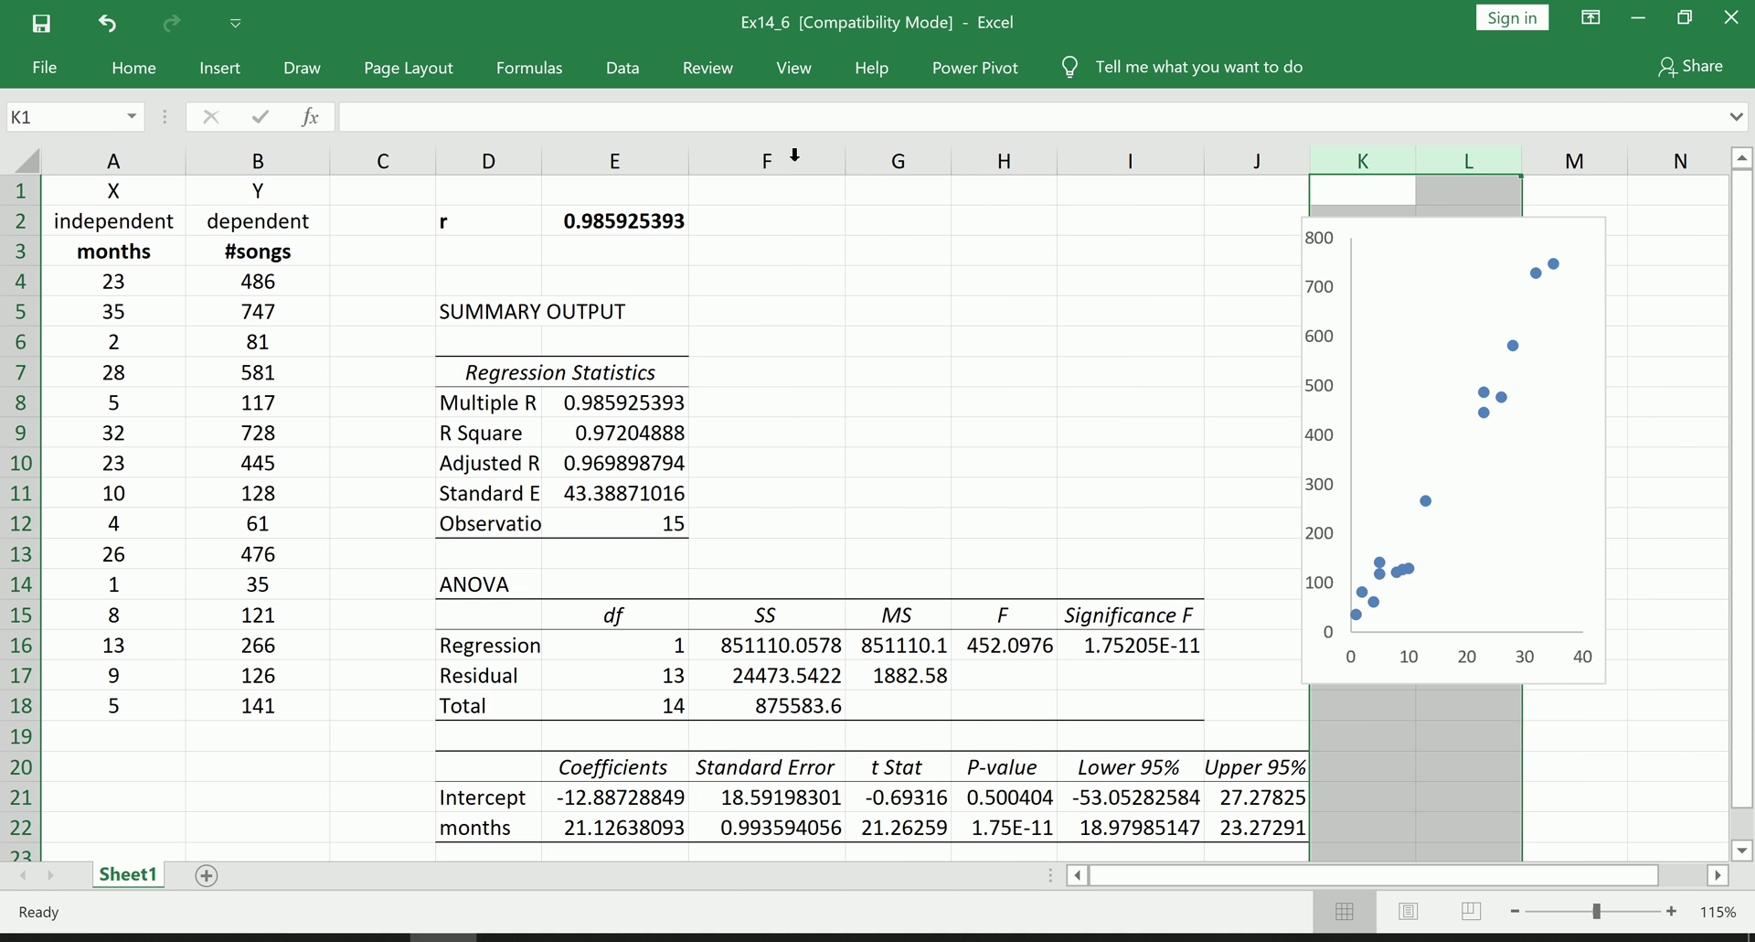
{"action": "double_click", "coordinate": [1311, 161]}
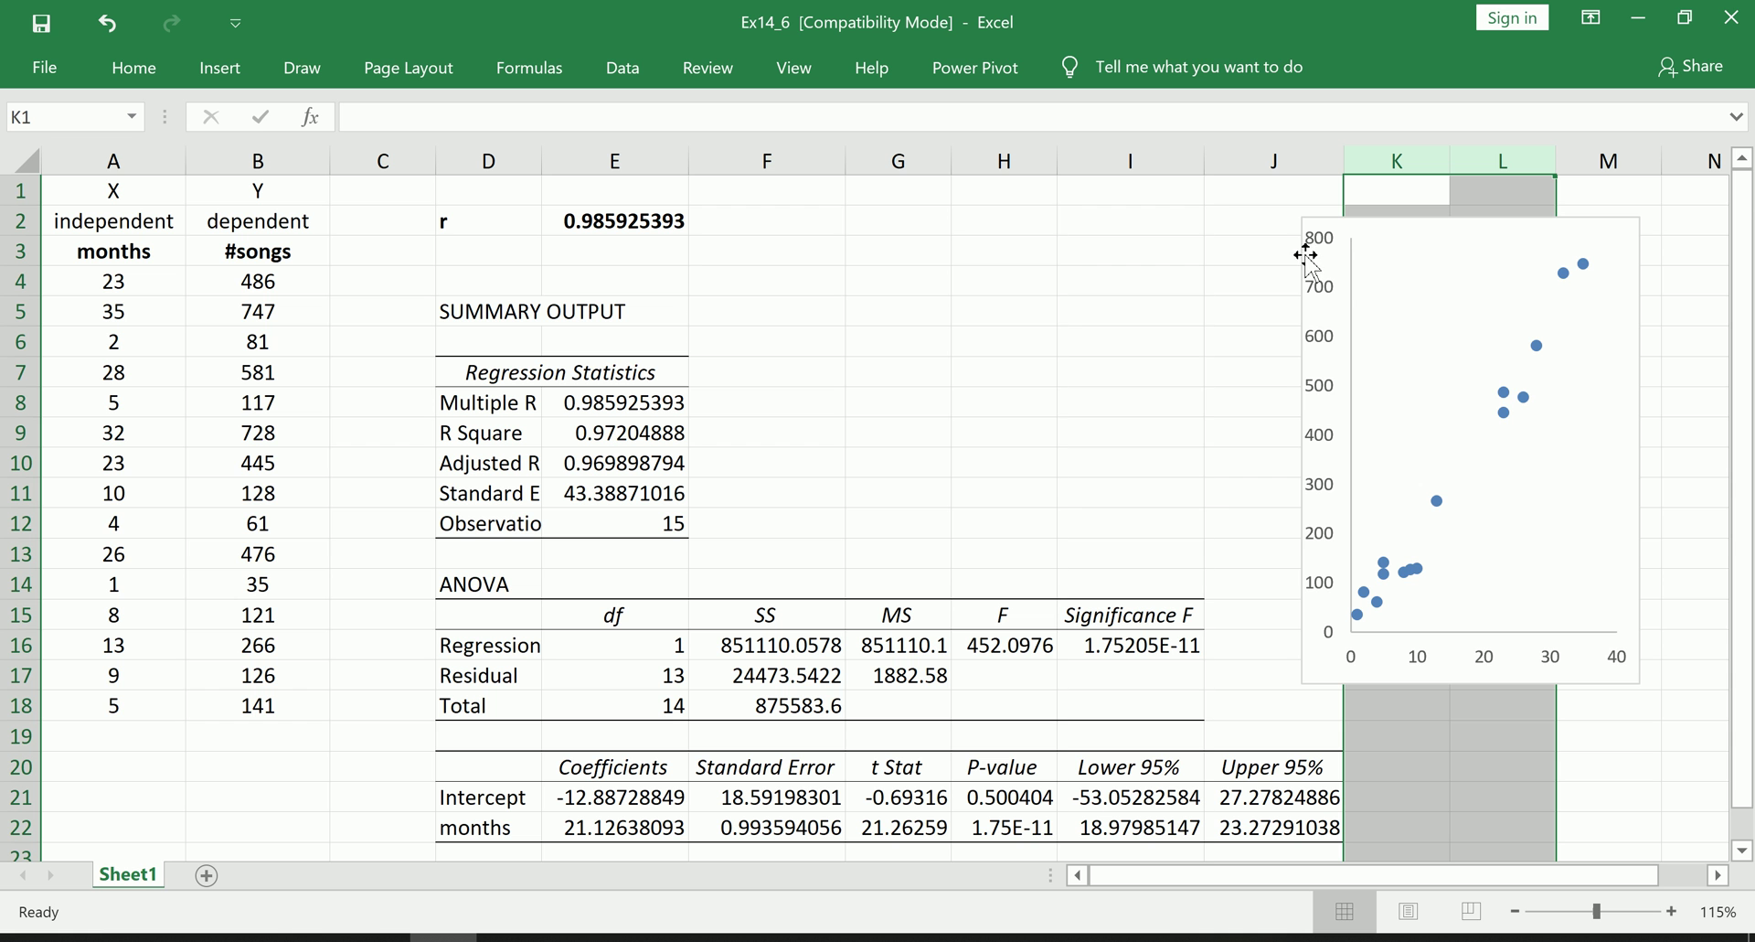
{"action": "left_click_drag", "start_coordinate": [1353, 239], "coordinate": [1088, 189]}
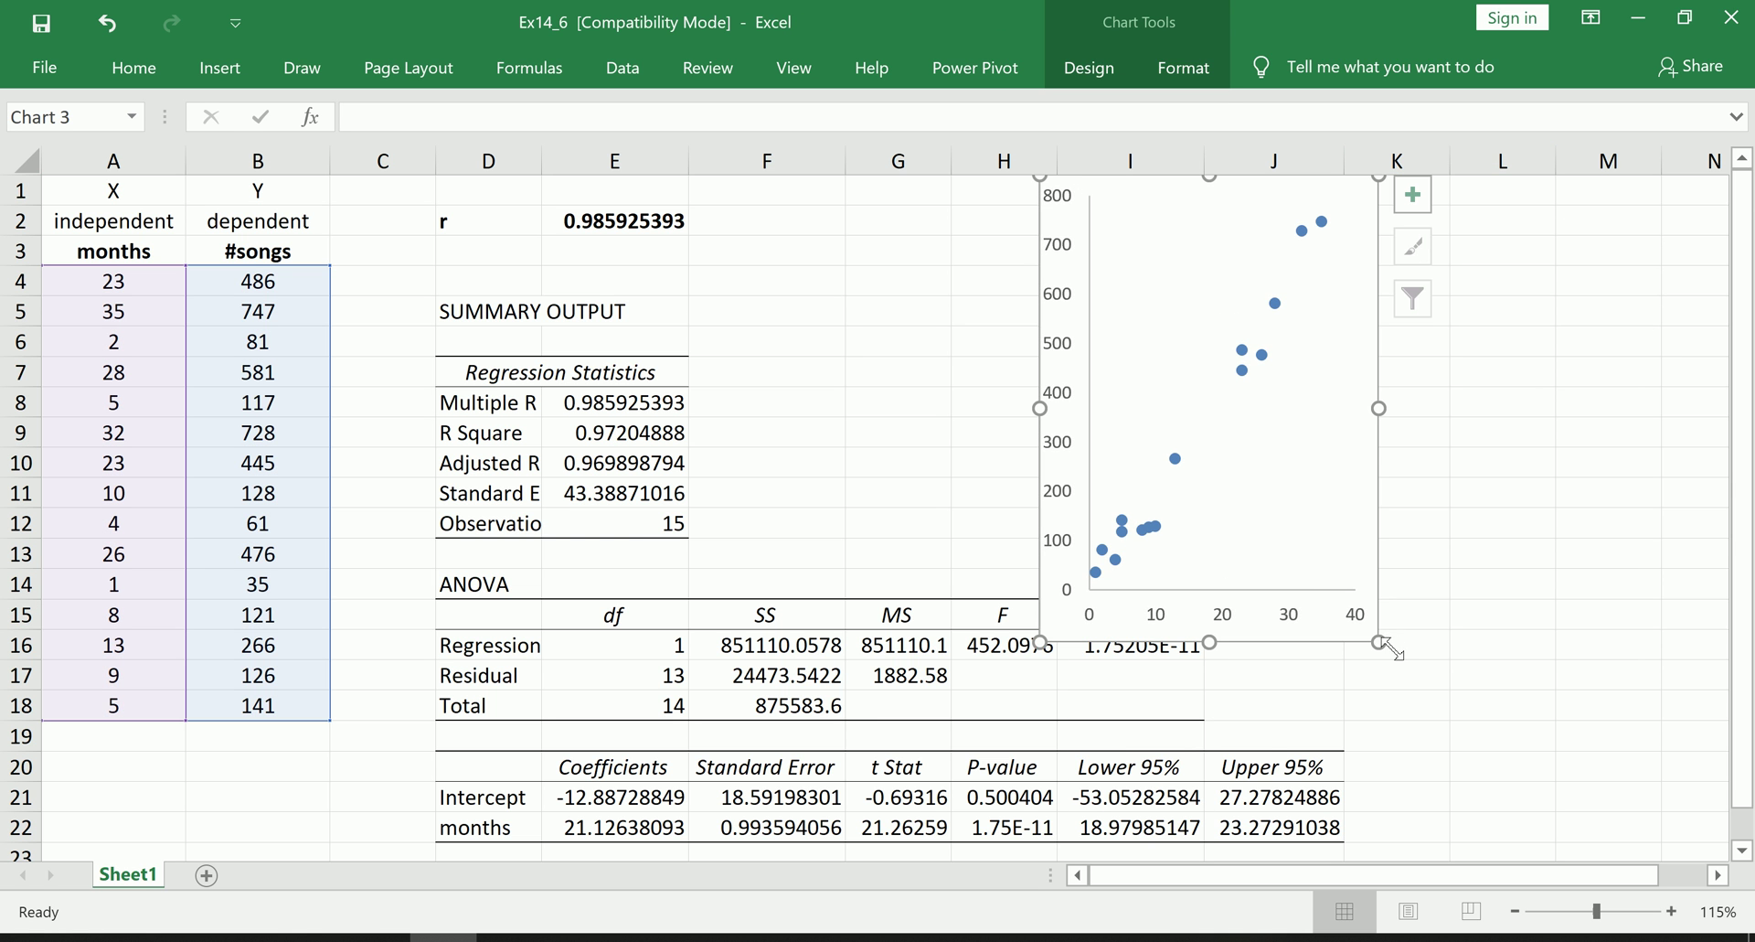
{"action": "left_click_drag", "start_coordinate": [1380, 642], "coordinate": [1569, 604]}
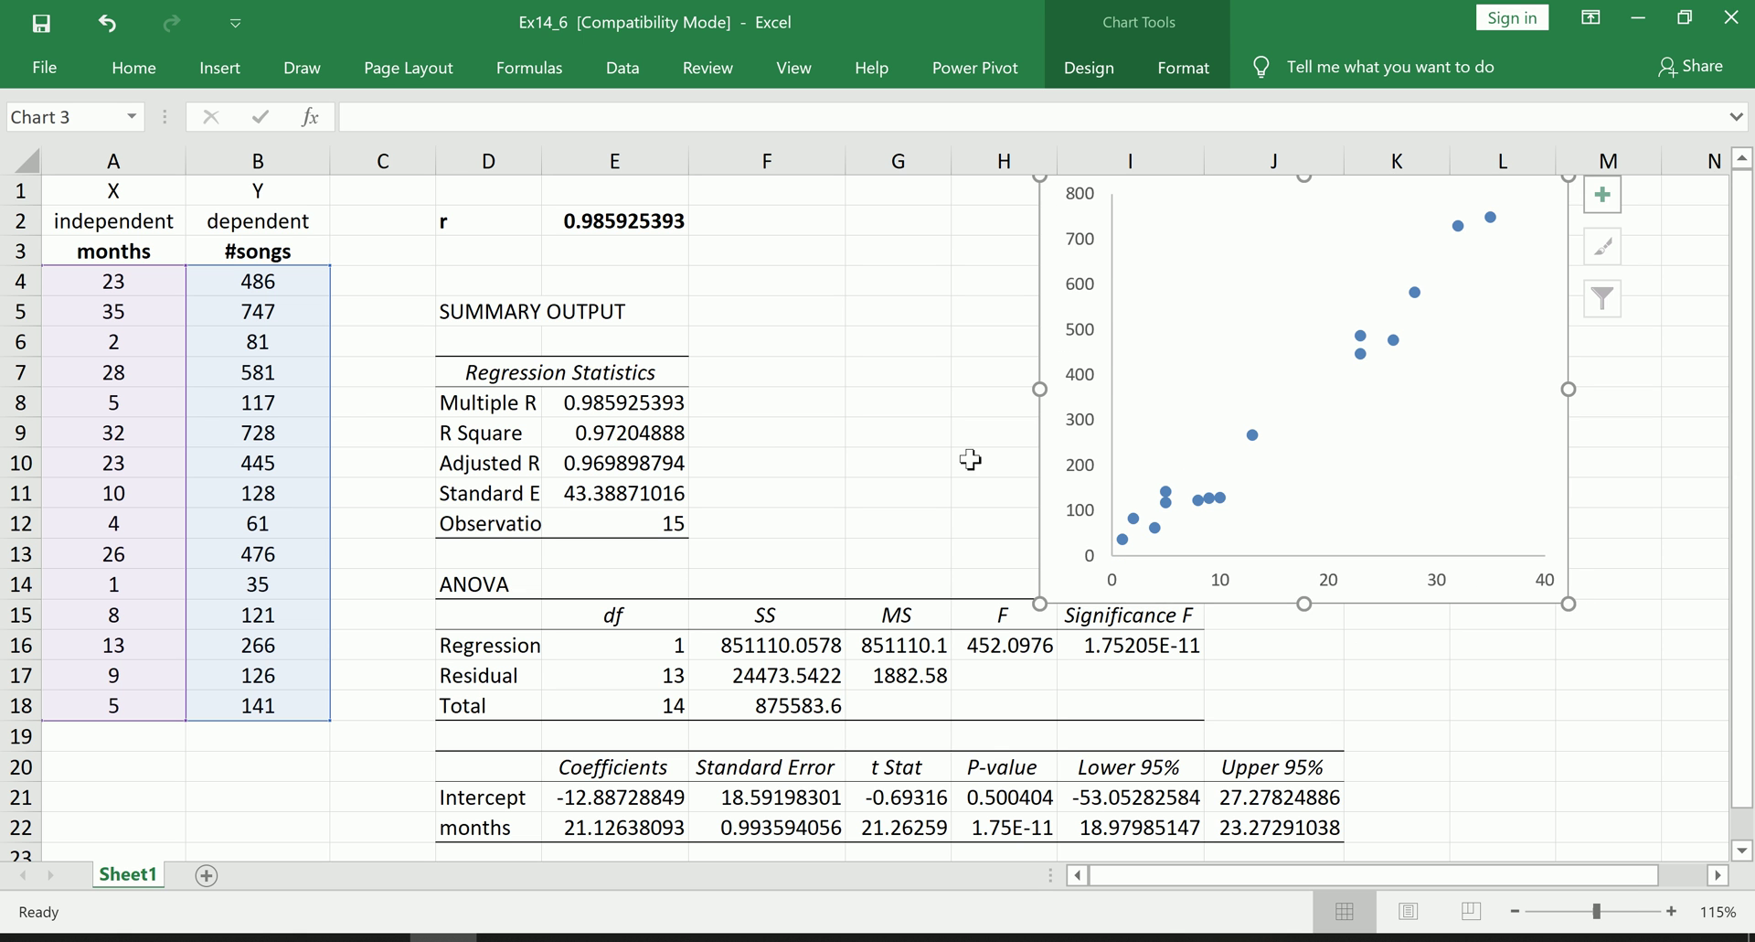
- Pin the ribbon and fill the intercept and months coefficients (E21:E22) yellow
{"action": "left_click", "coordinate": [950, 441]}
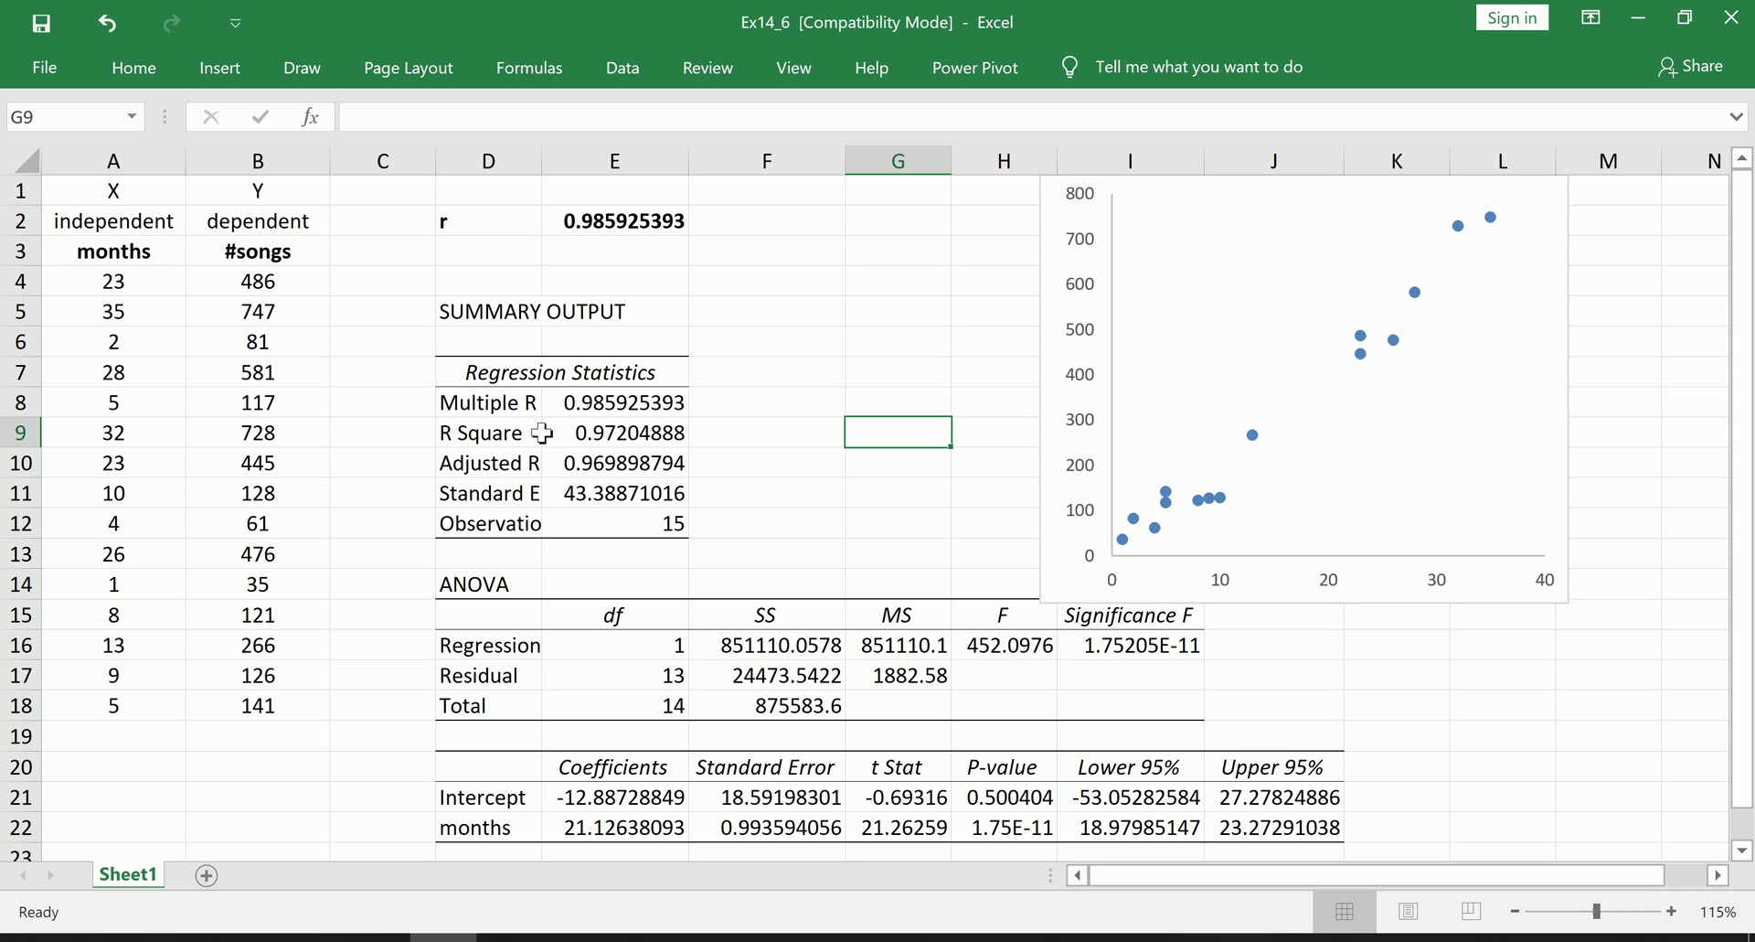
{"action": "left_click_drag", "start_coordinate": [514, 436], "coordinate": [677, 439]}
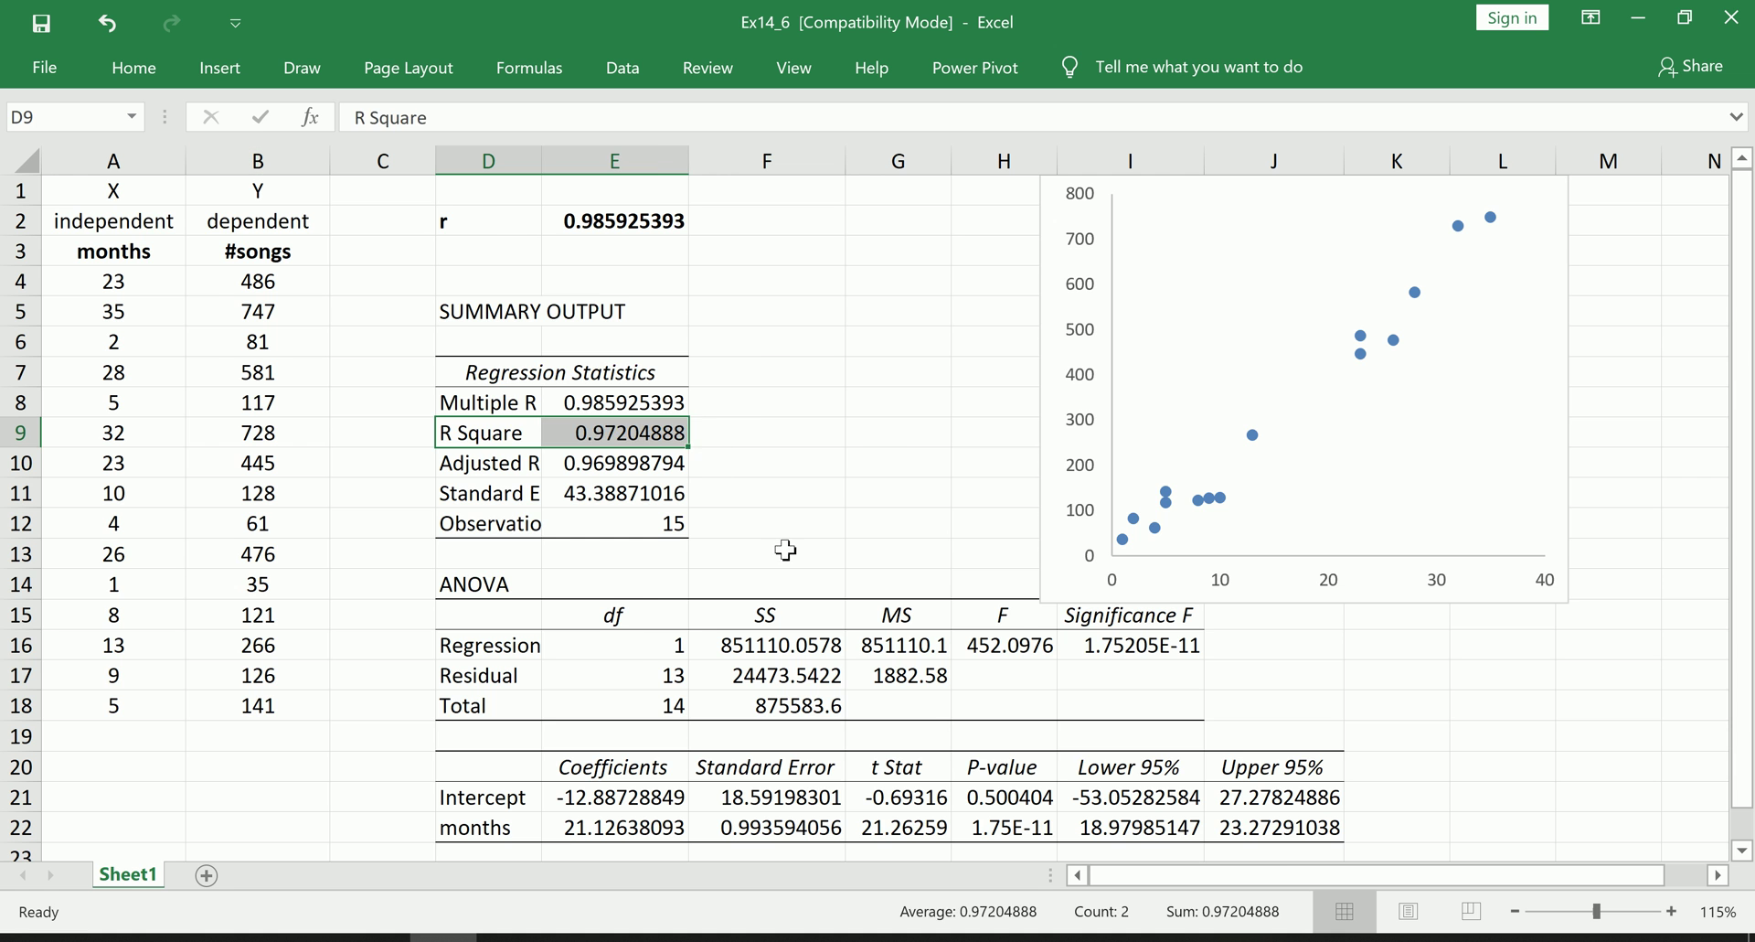
{"action": "left_click", "coordinate": [713, 585]}
{"action": "scroll", "coordinate": [673, 656], "scroll_direction": "down", "scroll_amount": 2}
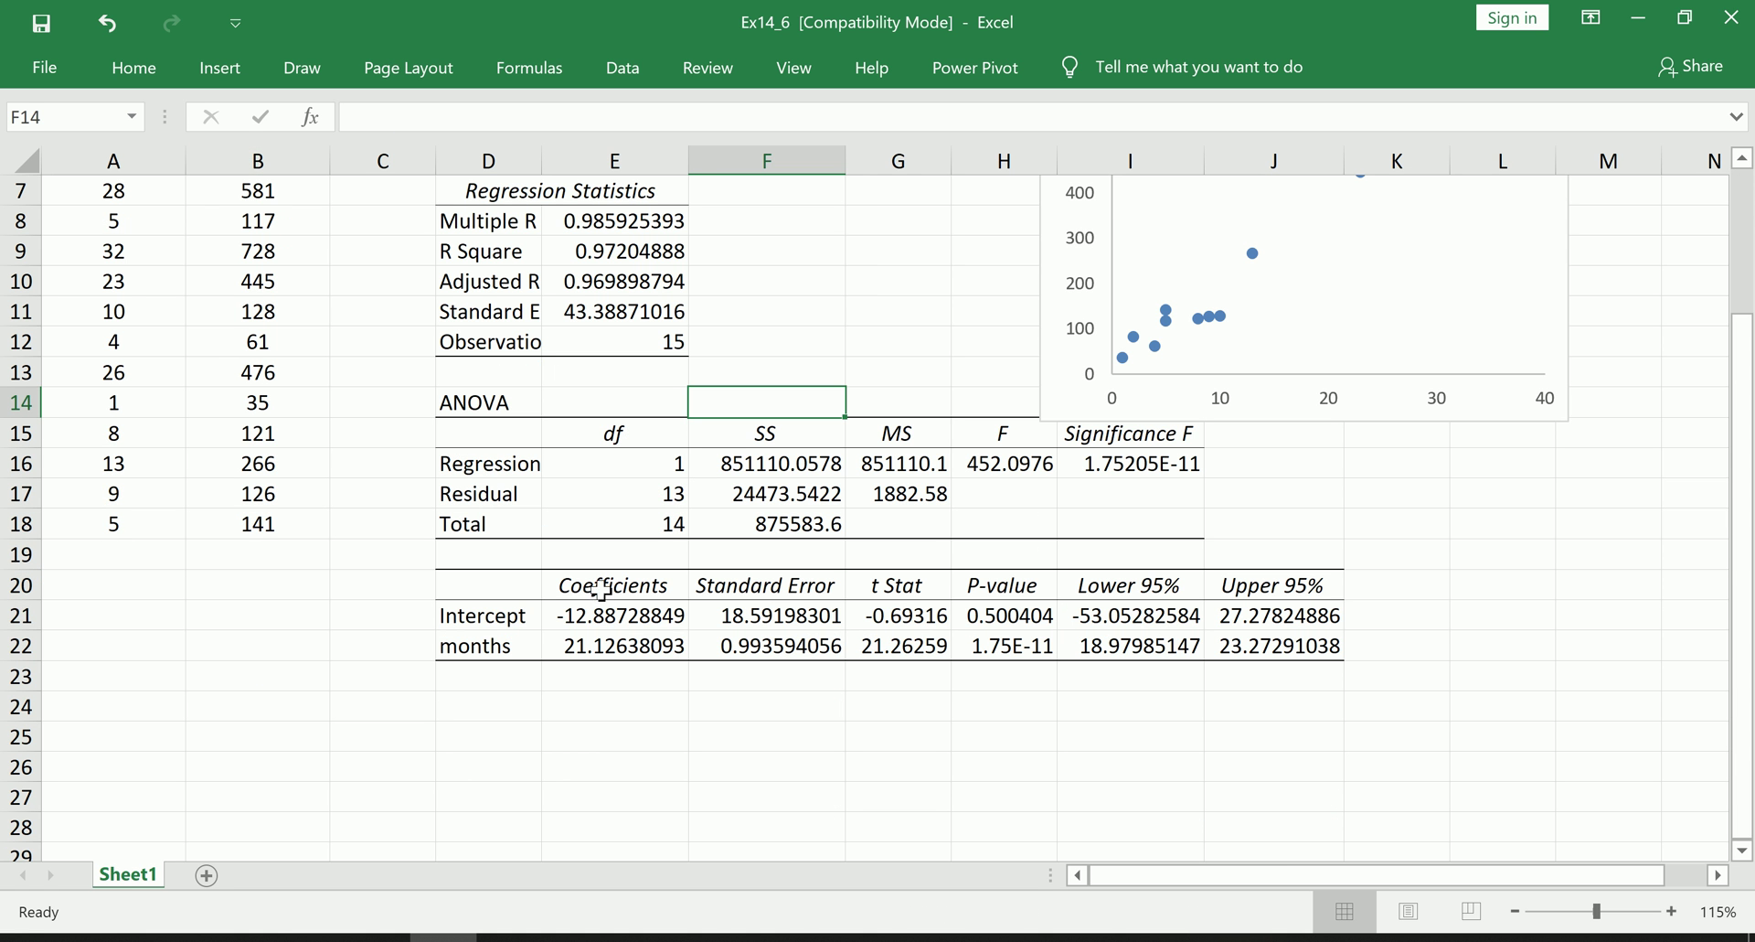
{"action": "left_click_drag", "start_coordinate": [591, 628], "coordinate": [599, 648]}
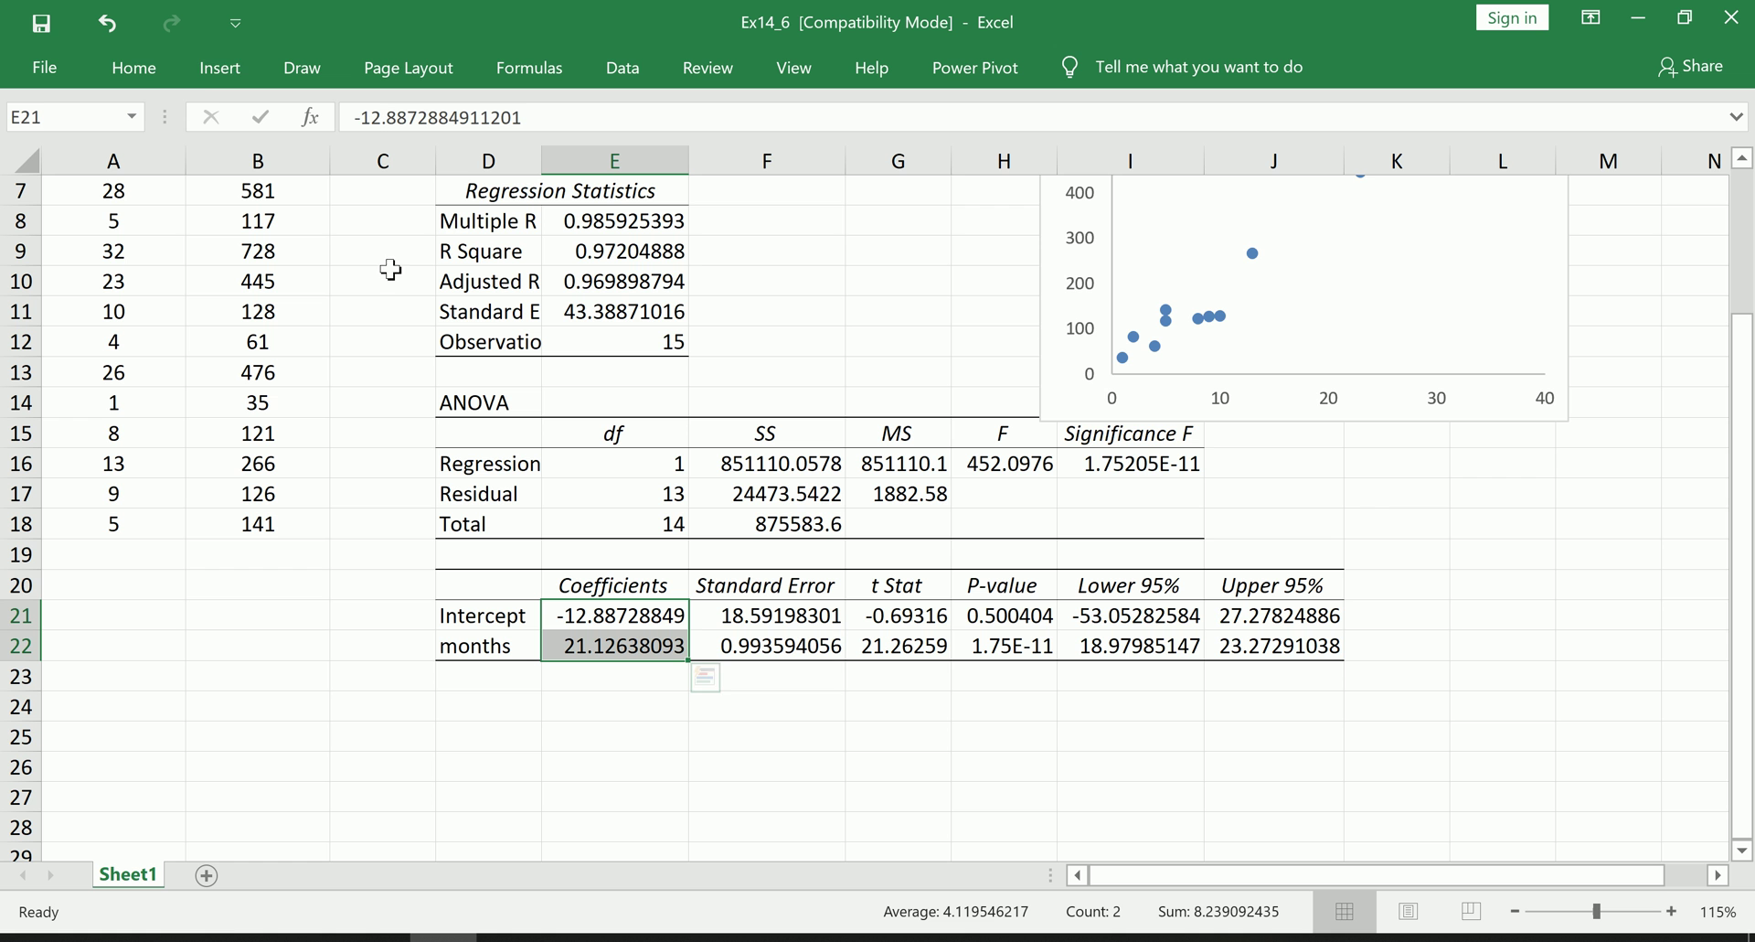
{"action": "right_click", "coordinate": [179, 57]}
{"action": "left_click", "coordinate": [274, 113]}
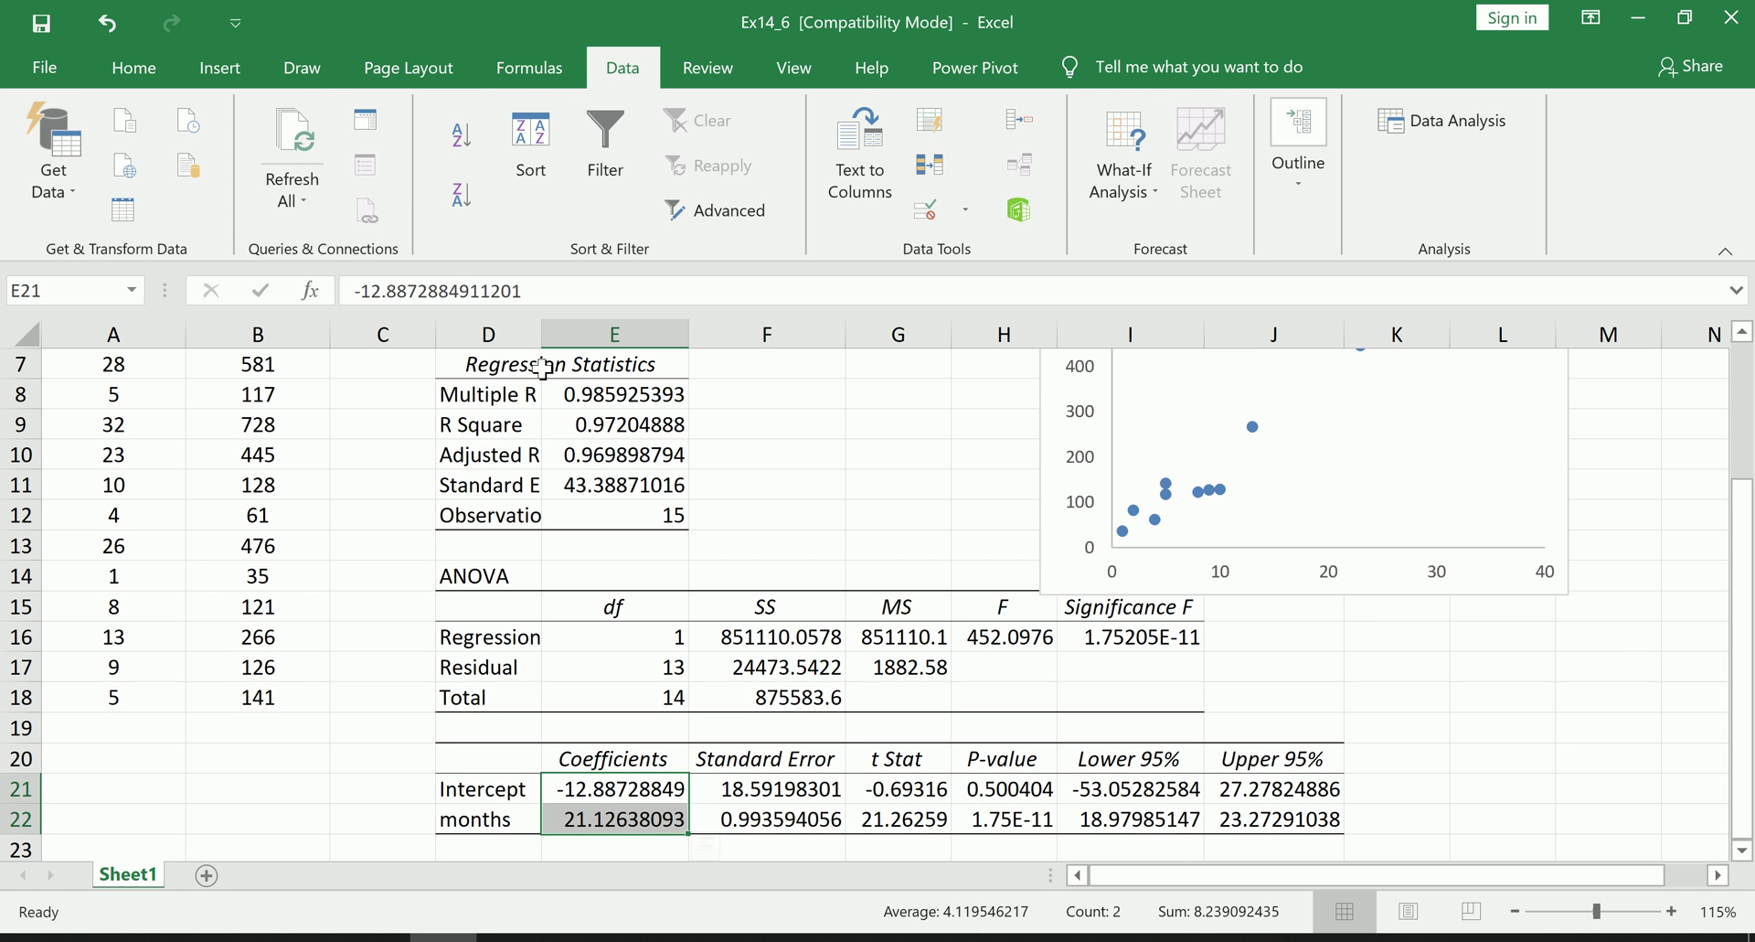
{"action": "left_click", "coordinate": [134, 65]}
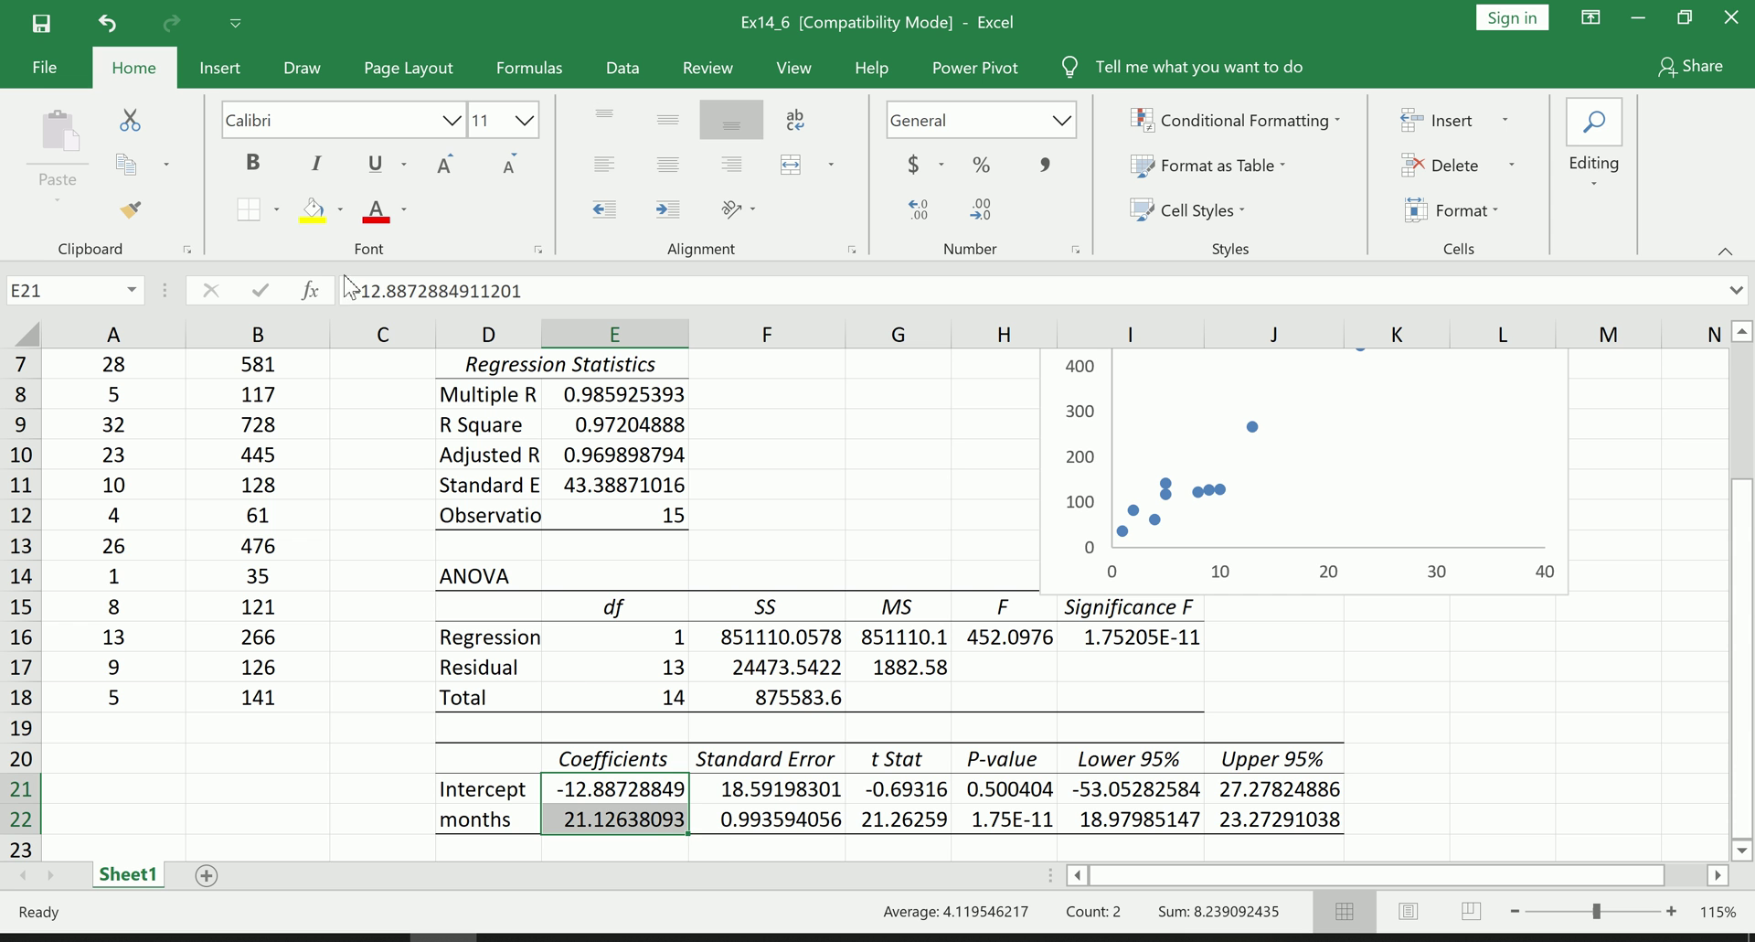
{"action": "left_click", "coordinate": [312, 209]}
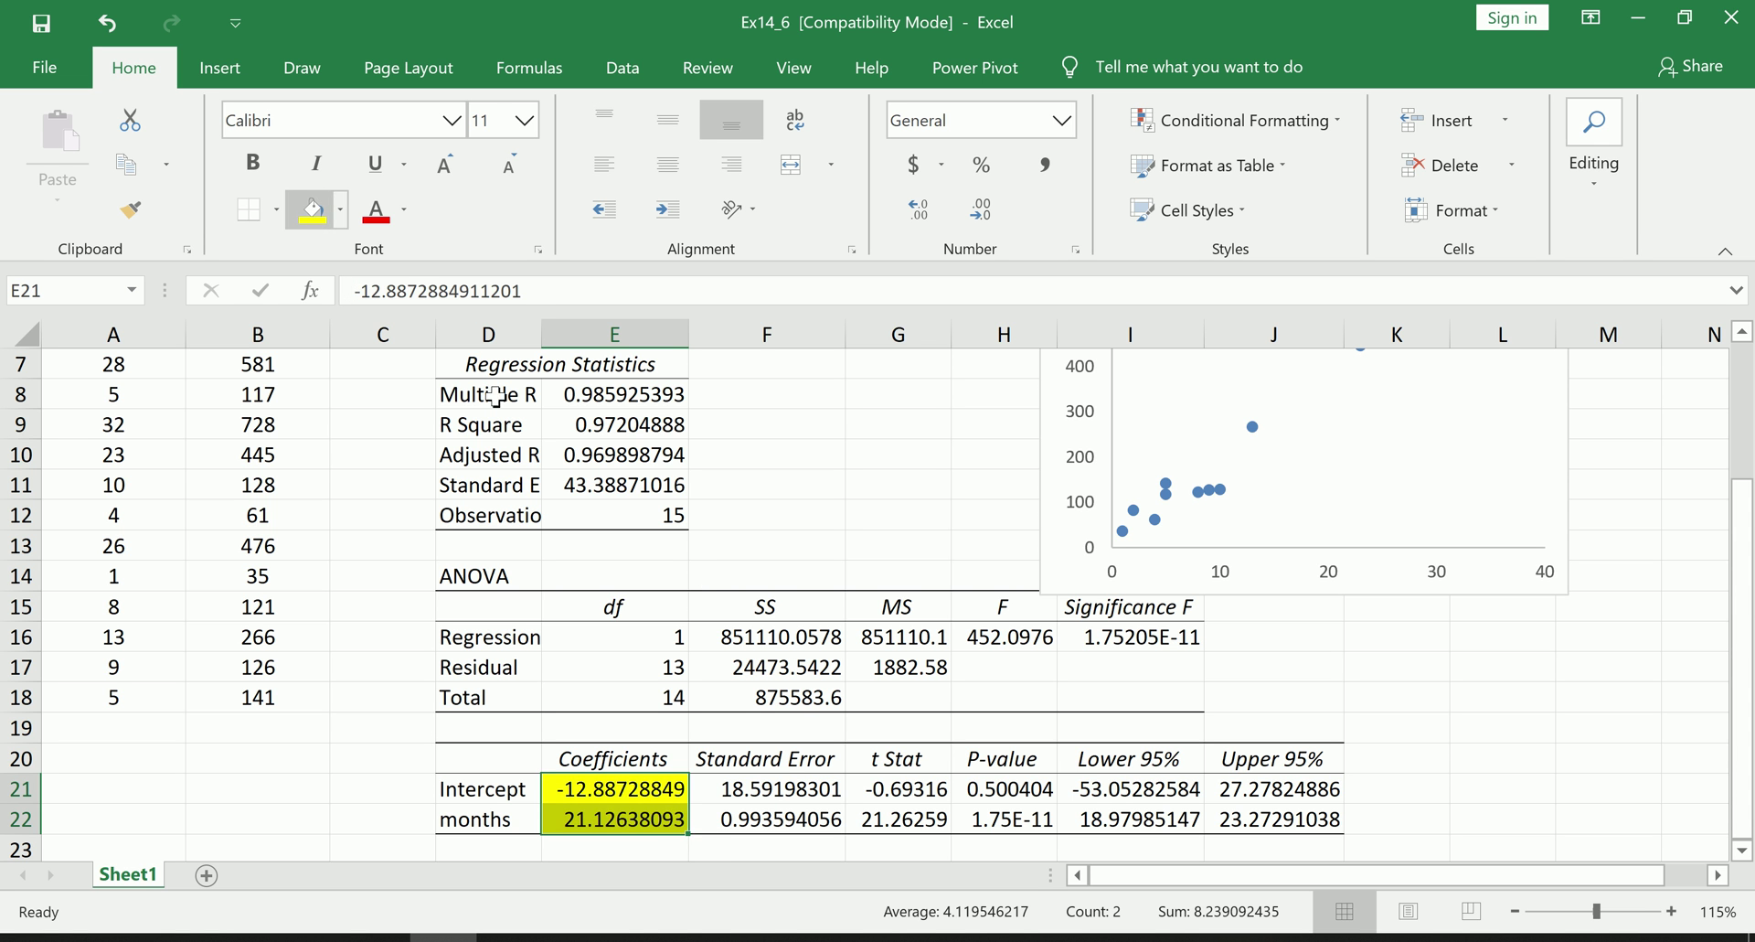
- Highlight R Square (E9) and Multiple R (E8) in yellow, and autofit labels column D
{"action": "left_click", "coordinate": [629, 425]}
{"action": "left_click", "coordinate": [313, 216]}
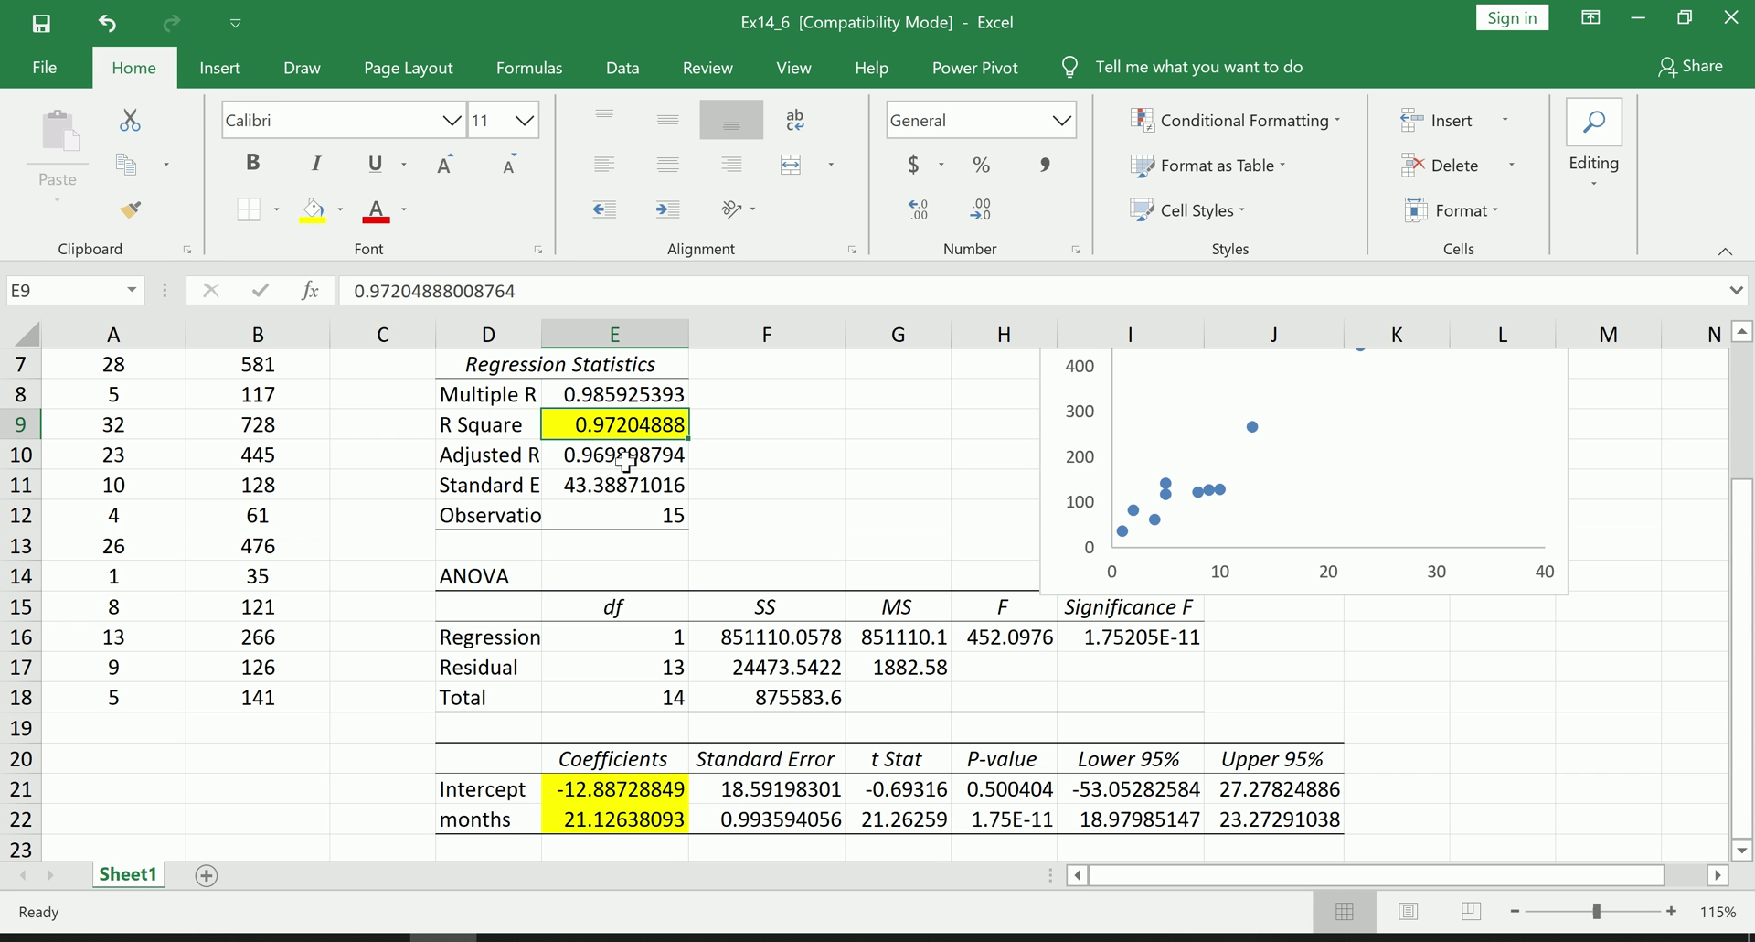
{"action": "left_click", "coordinate": [630, 395]}
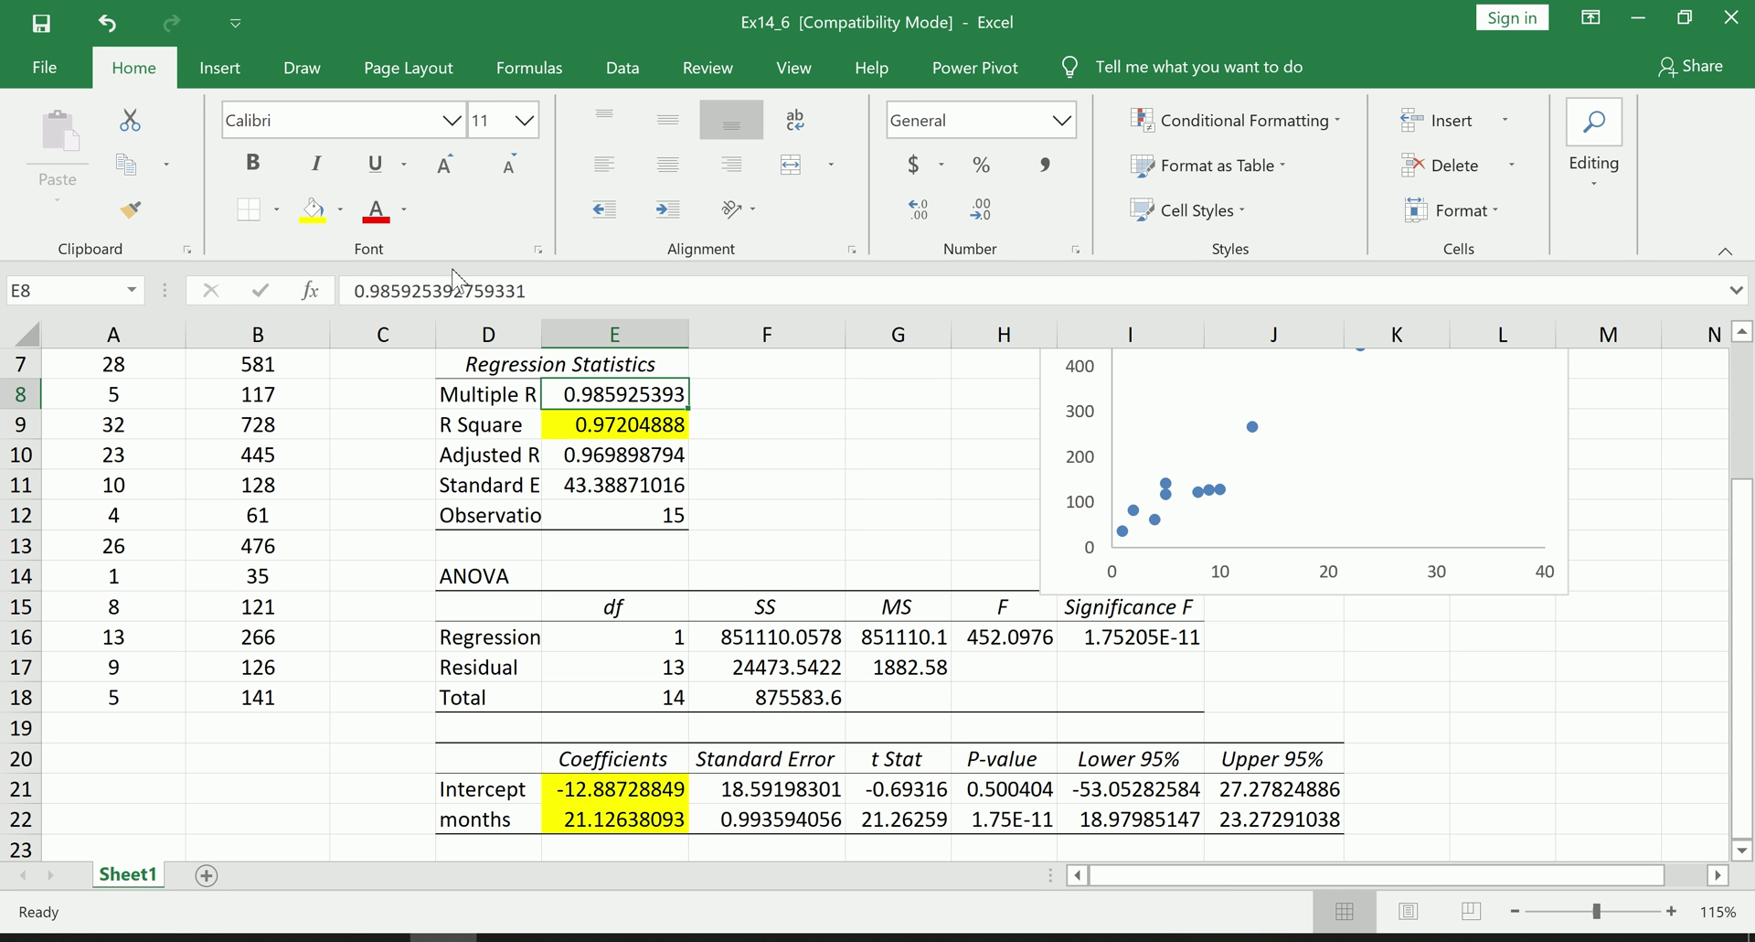
{"action": "left_click", "coordinate": [314, 216]}
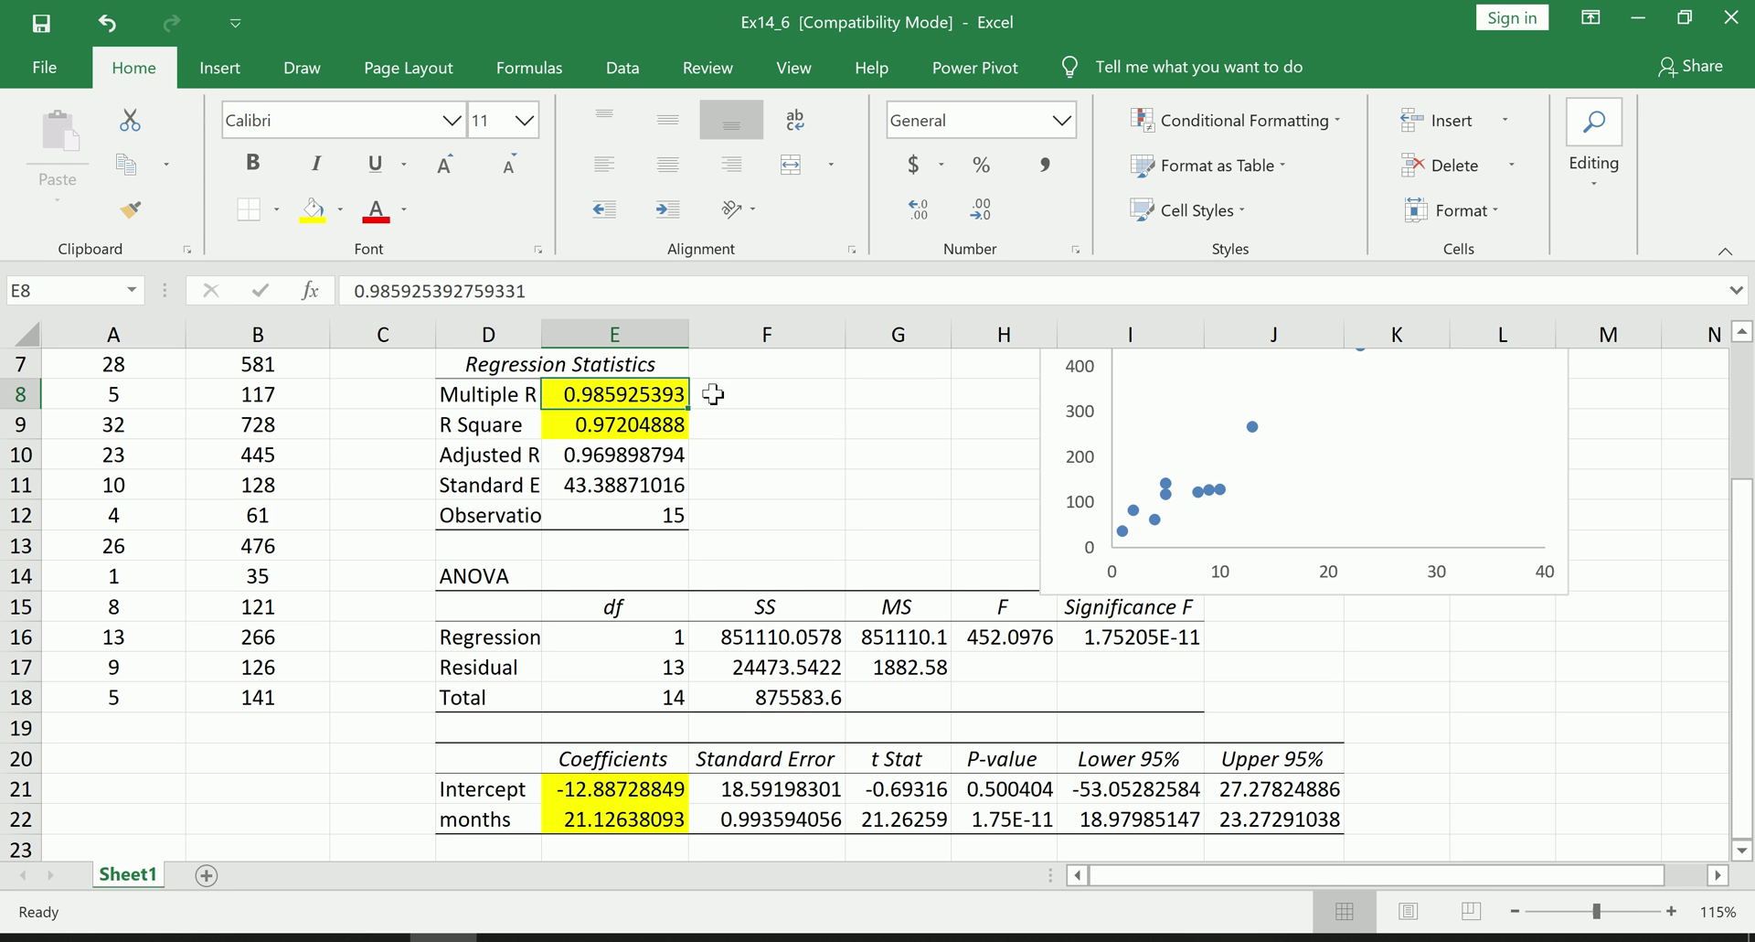
{"action": "double_click", "coordinate": [543, 334]}
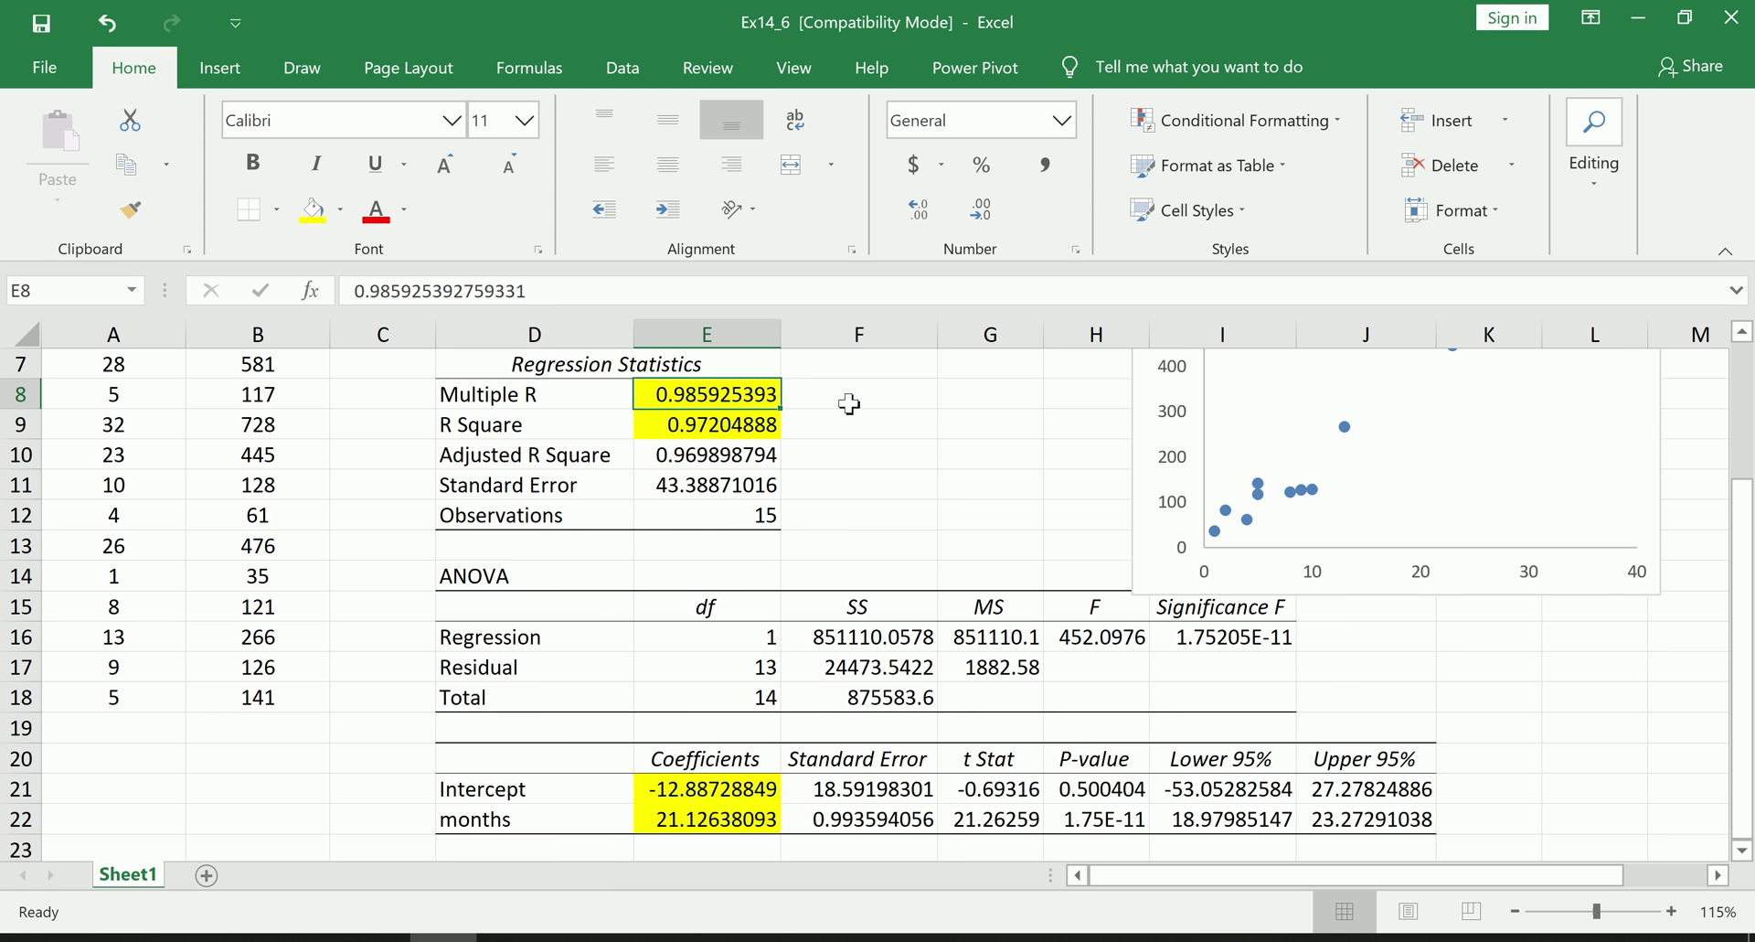
- Highlight the correlation r value in E2 in yellow
{"action": "scroll", "coordinate": [853, 400], "scroll_direction": "up", "scroll_amount": 2}
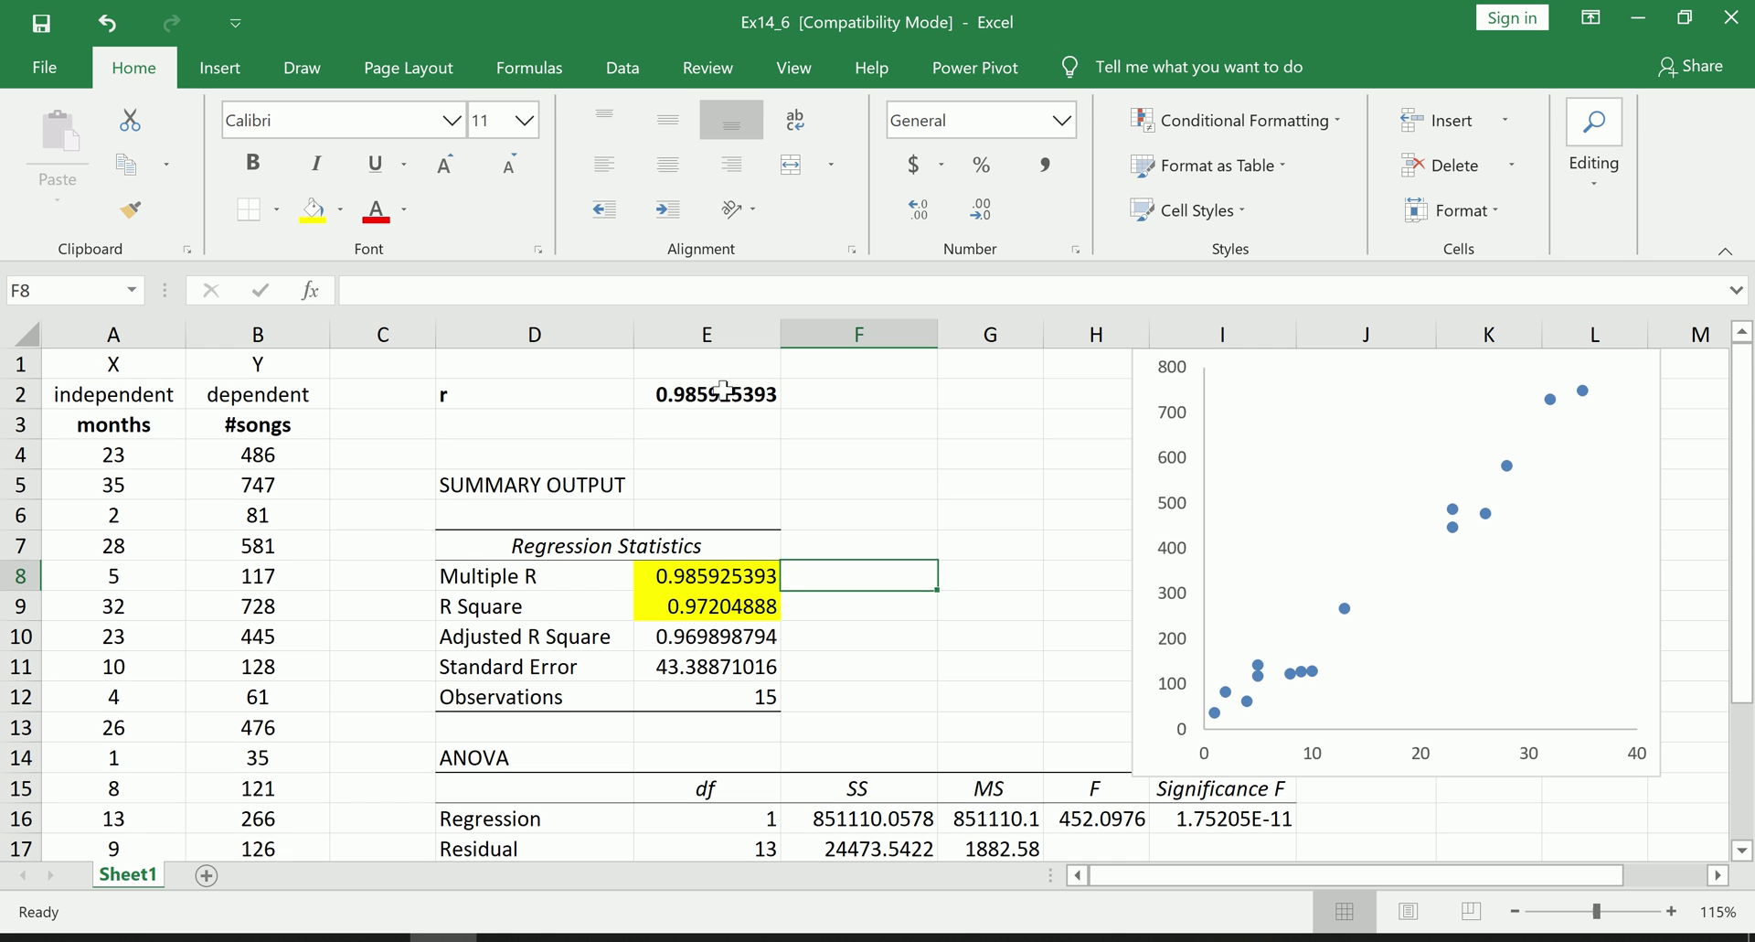
{"action": "left_click", "coordinate": [707, 394]}
{"action": "left_click", "coordinate": [312, 209]}
{"action": "left_click", "coordinate": [884, 632]}
{"action": "left_click", "coordinate": [771, 578]}
{"action": "left_click", "coordinate": [746, 394]}
{"action": "scroll", "coordinate": [873, 599], "scroll_direction": "down", "scroll_amount": 3}
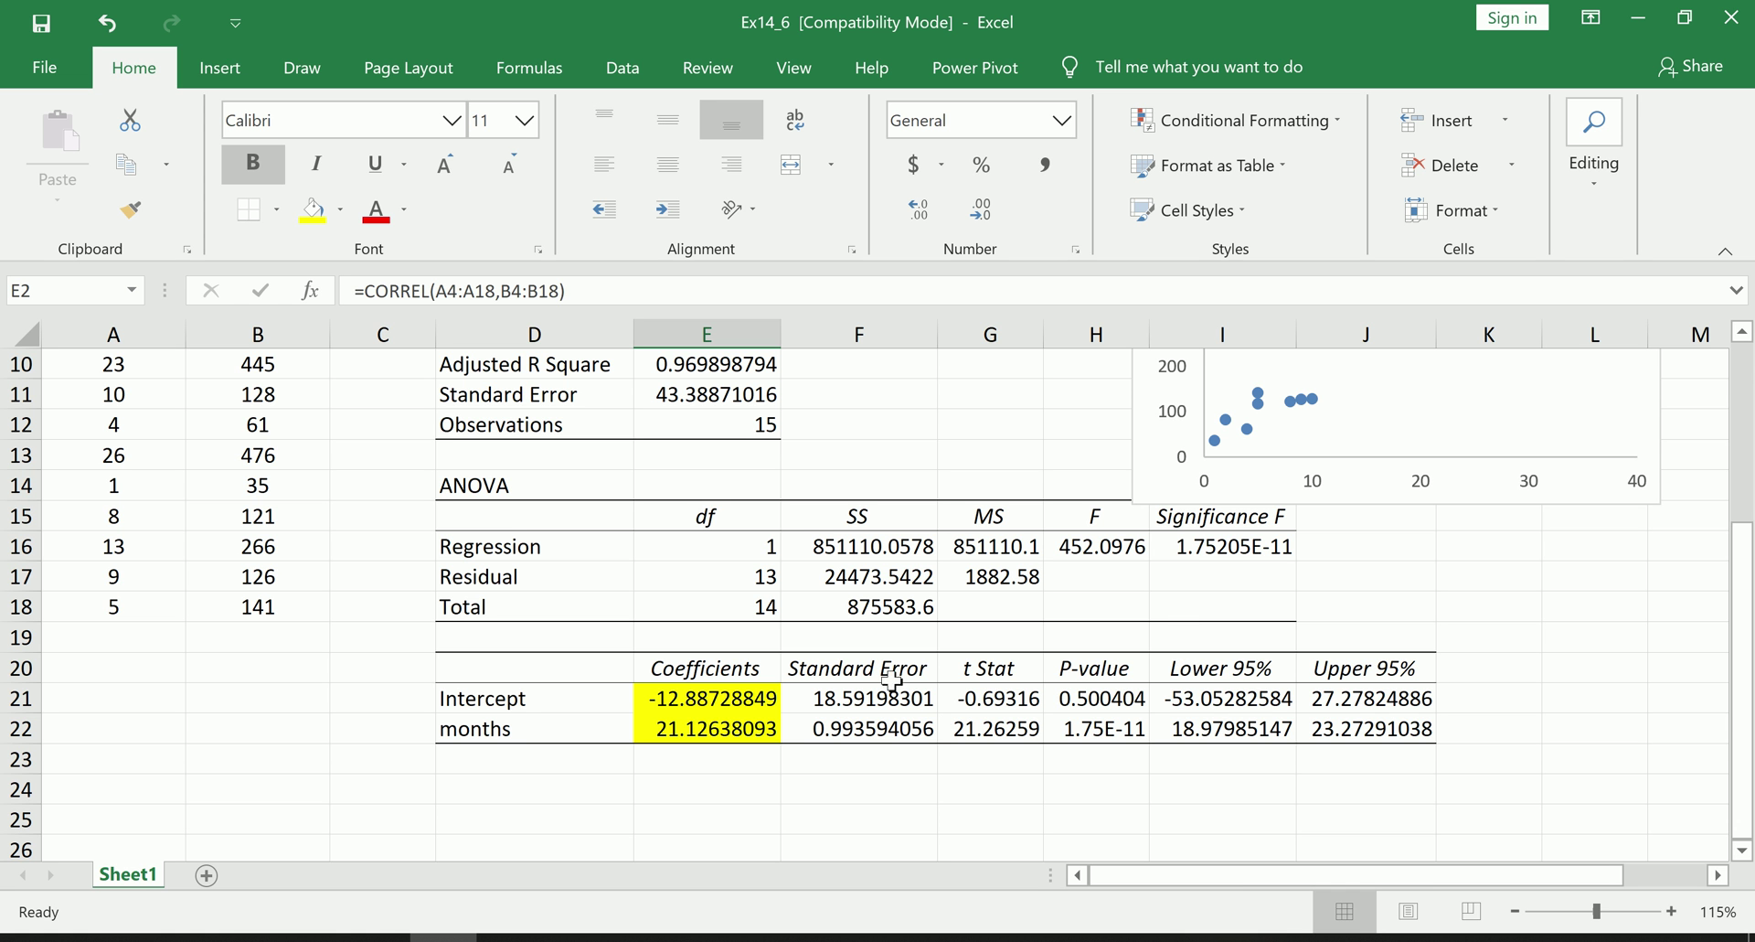
- Highlight Significance F (I16) and the months P-value (H22) in yellow
{"action": "left_click", "coordinate": [1214, 550]}
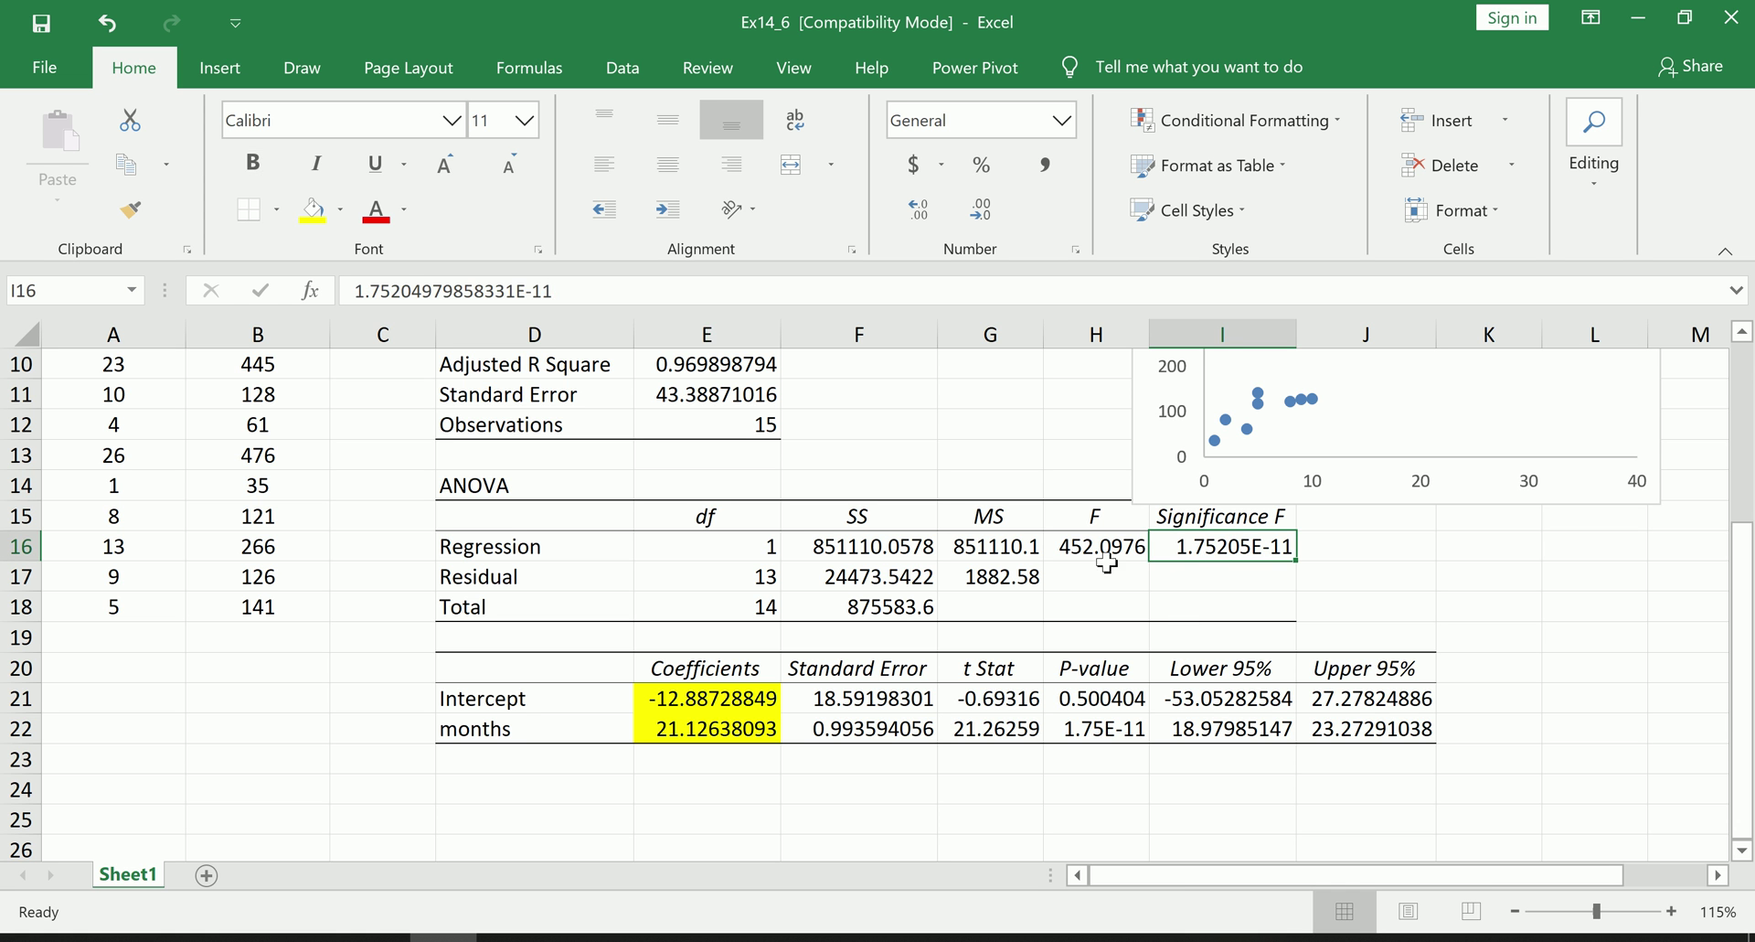
{"action": "left_click", "coordinate": [312, 209]}
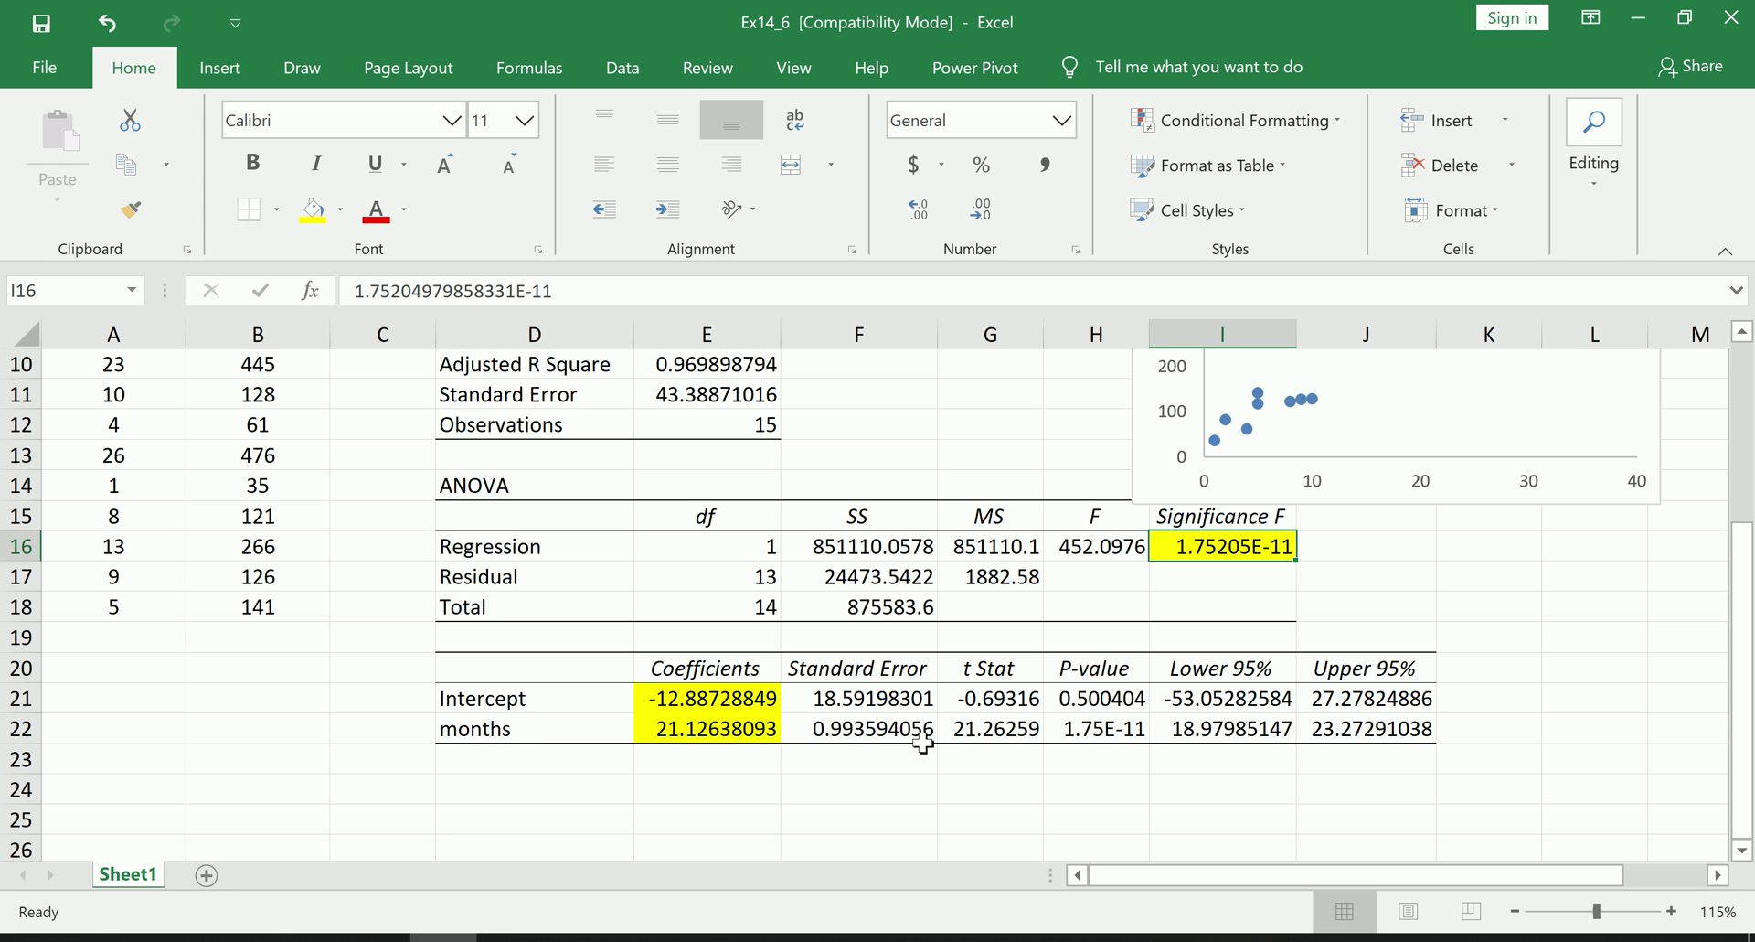
{"action": "left_click", "coordinate": [1067, 736]}
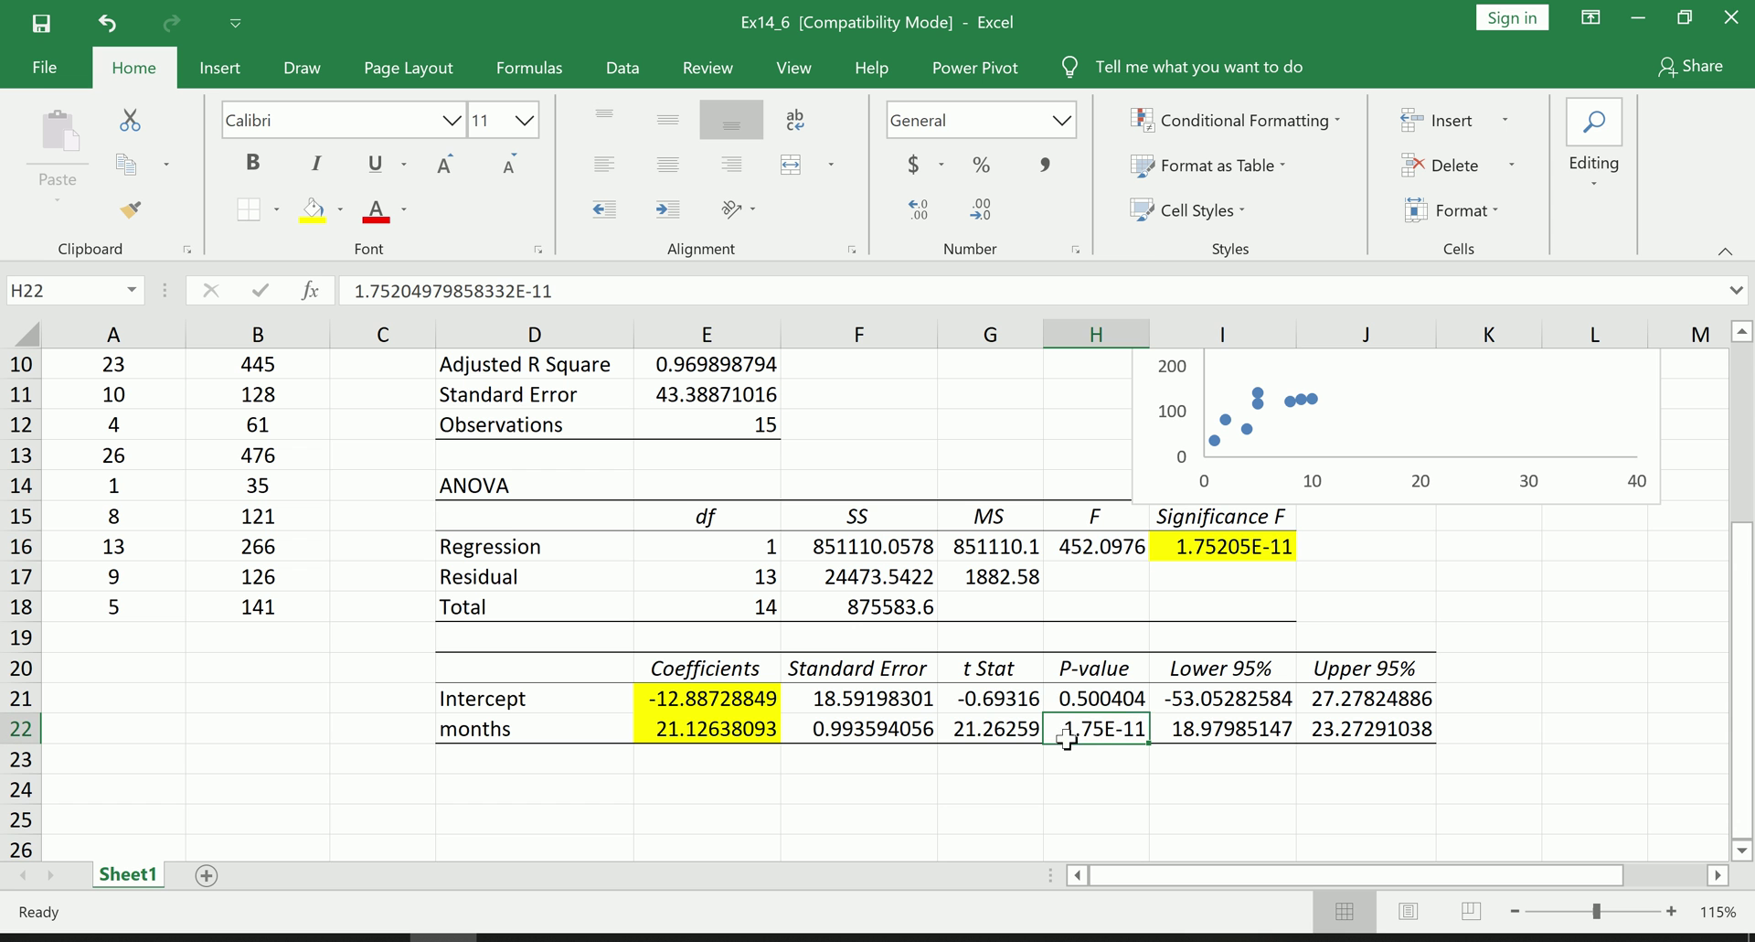
{"action": "left_click", "coordinate": [311, 212]}
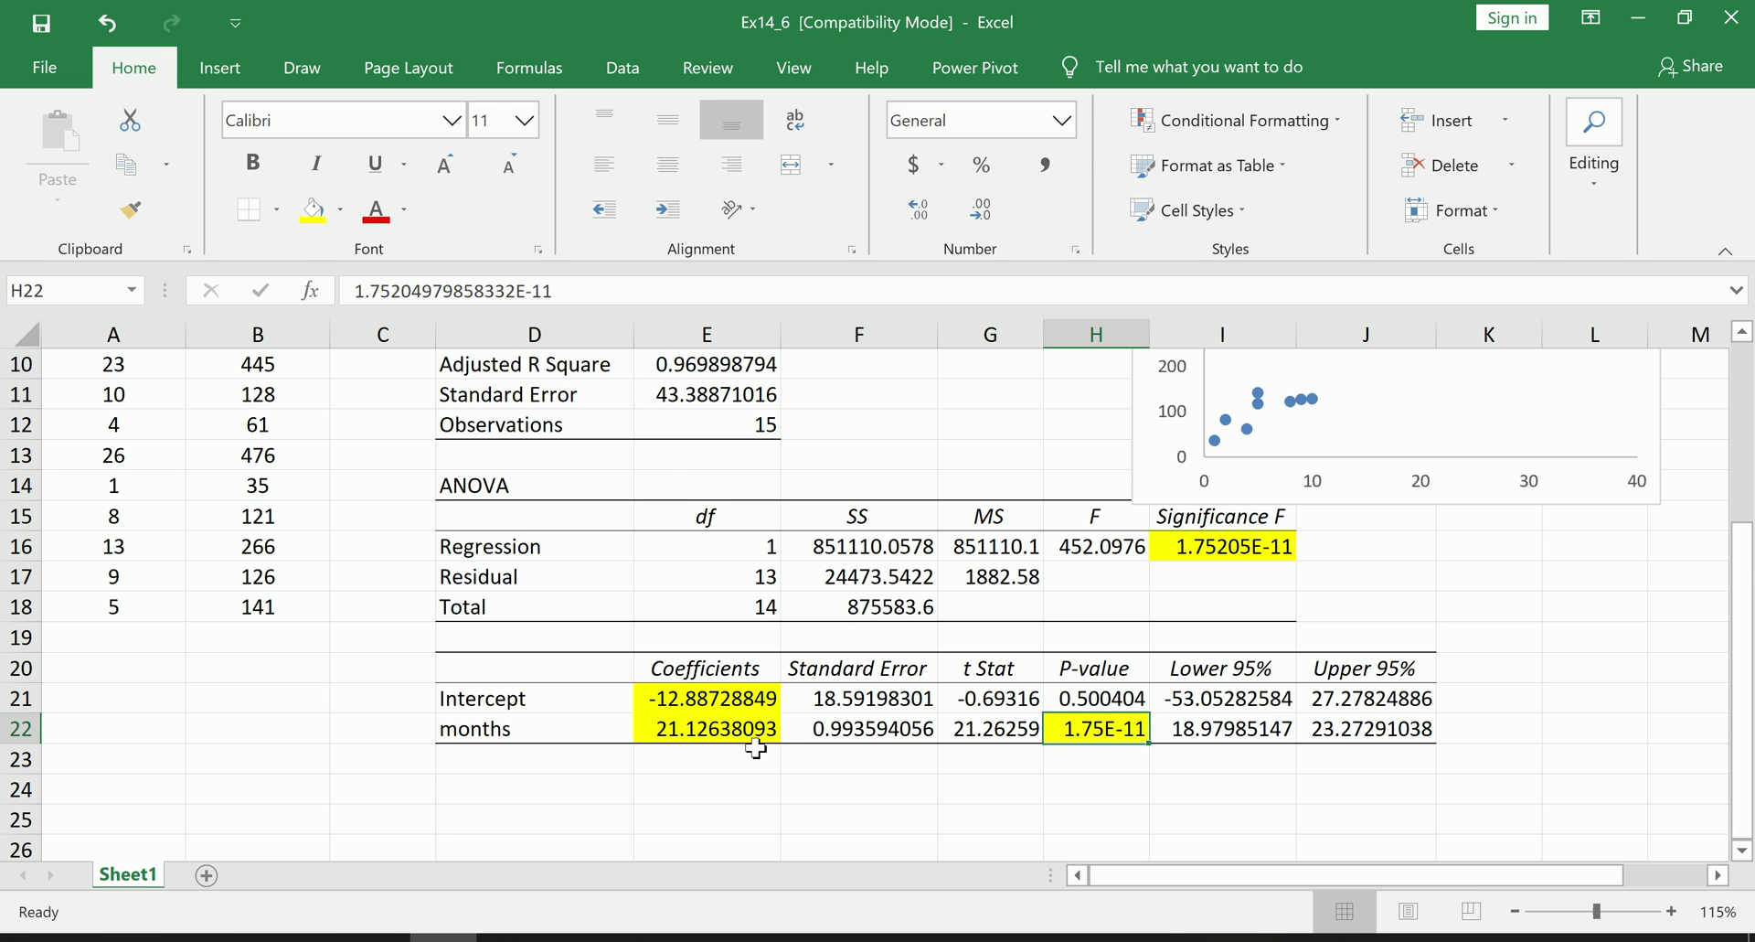
{"action": "left_click", "coordinate": [708, 768]}
{"action": "scroll", "coordinate": [709, 777], "scroll_direction": "up", "scroll_amount": 1}
{"action": "scroll", "coordinate": [709, 780], "scroll_direction": "down", "scroll_amount": 2}
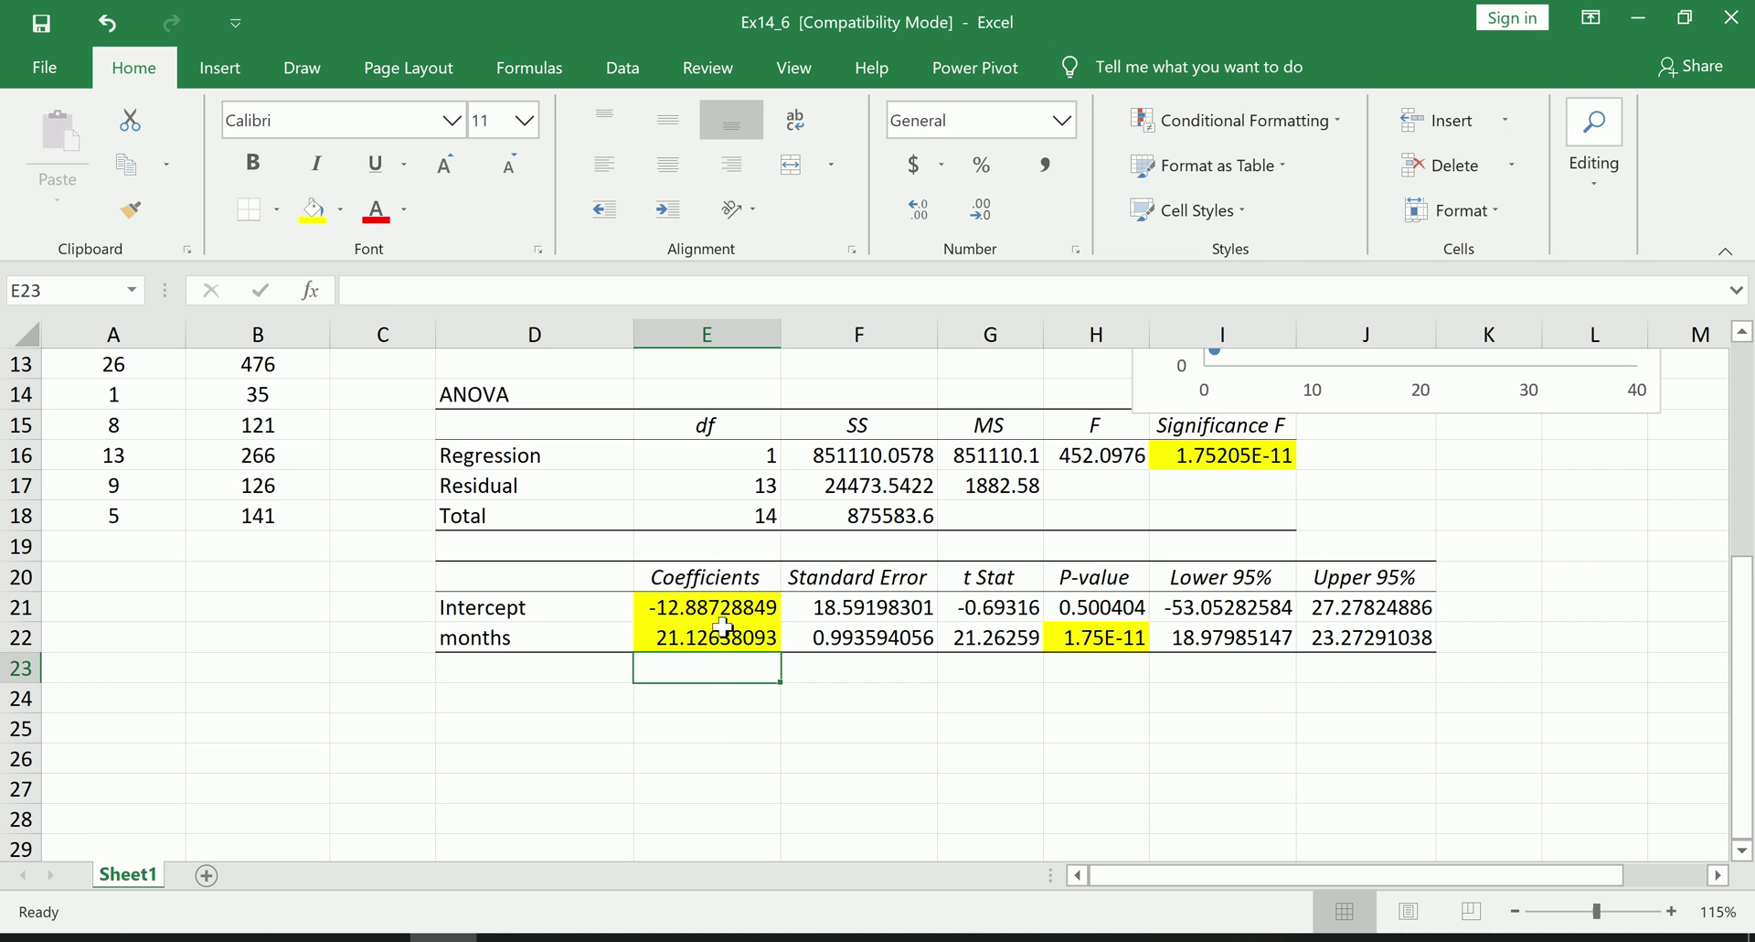
{"action": "left_click_drag", "start_coordinate": [717, 607], "coordinate": [718, 640]}
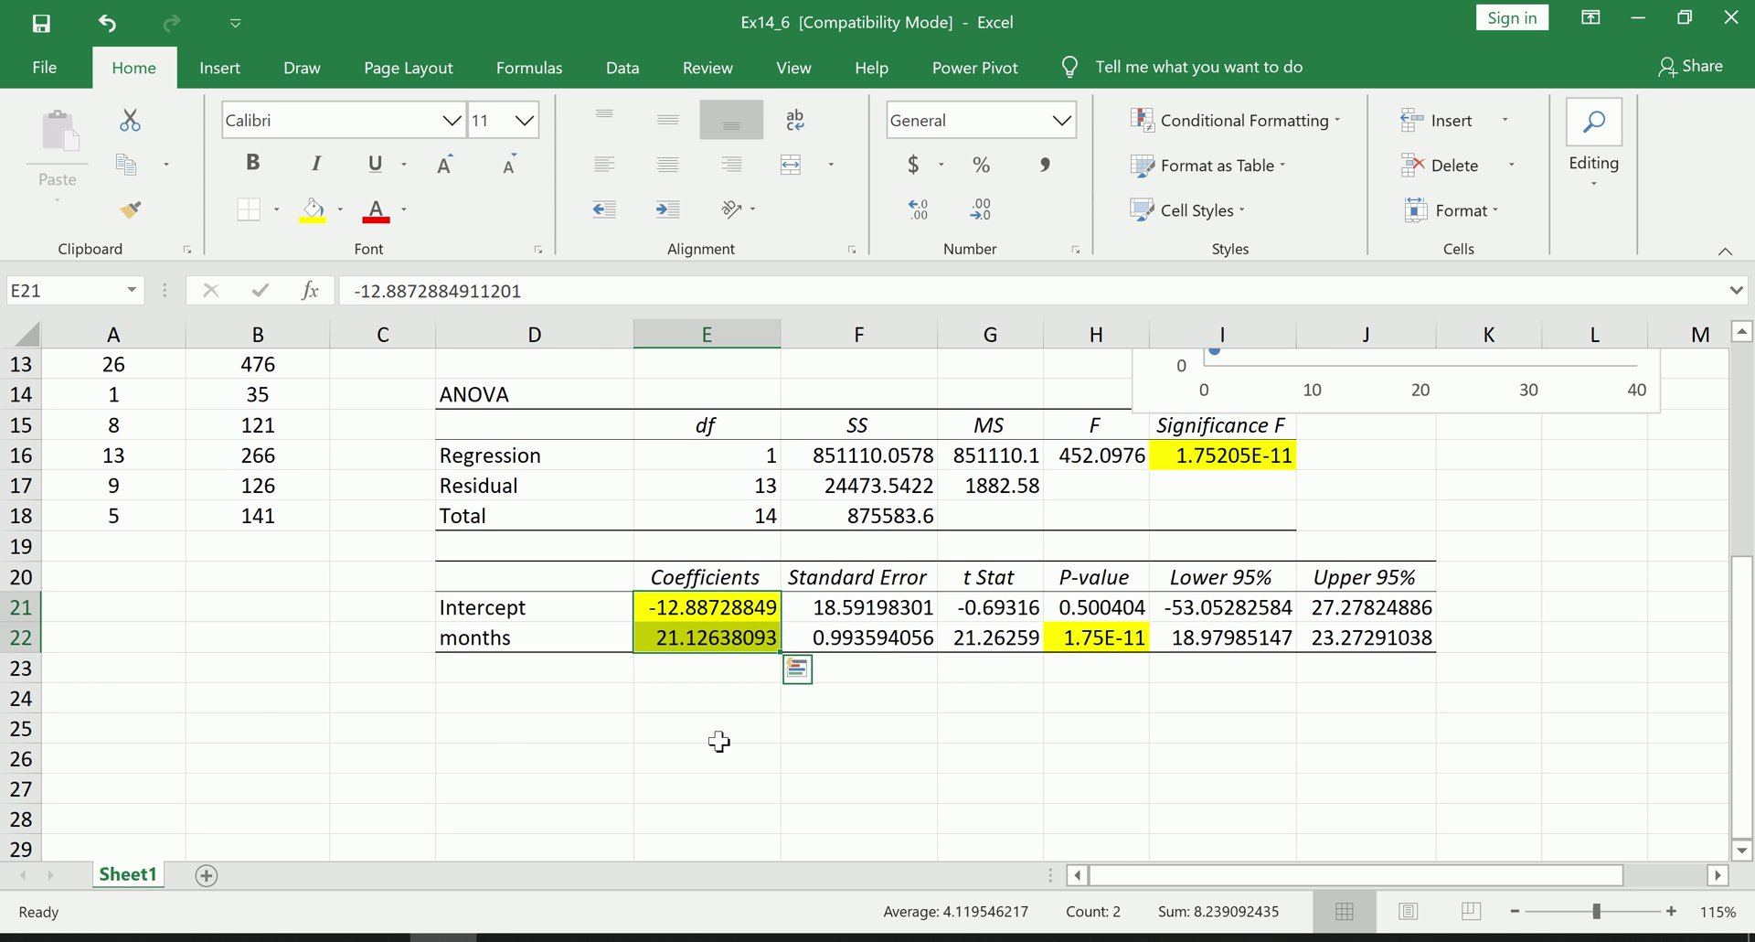
- Enter the label 'Yhat = b0+b1X' in cell B24
{"action": "left_click", "coordinate": [274, 702]}
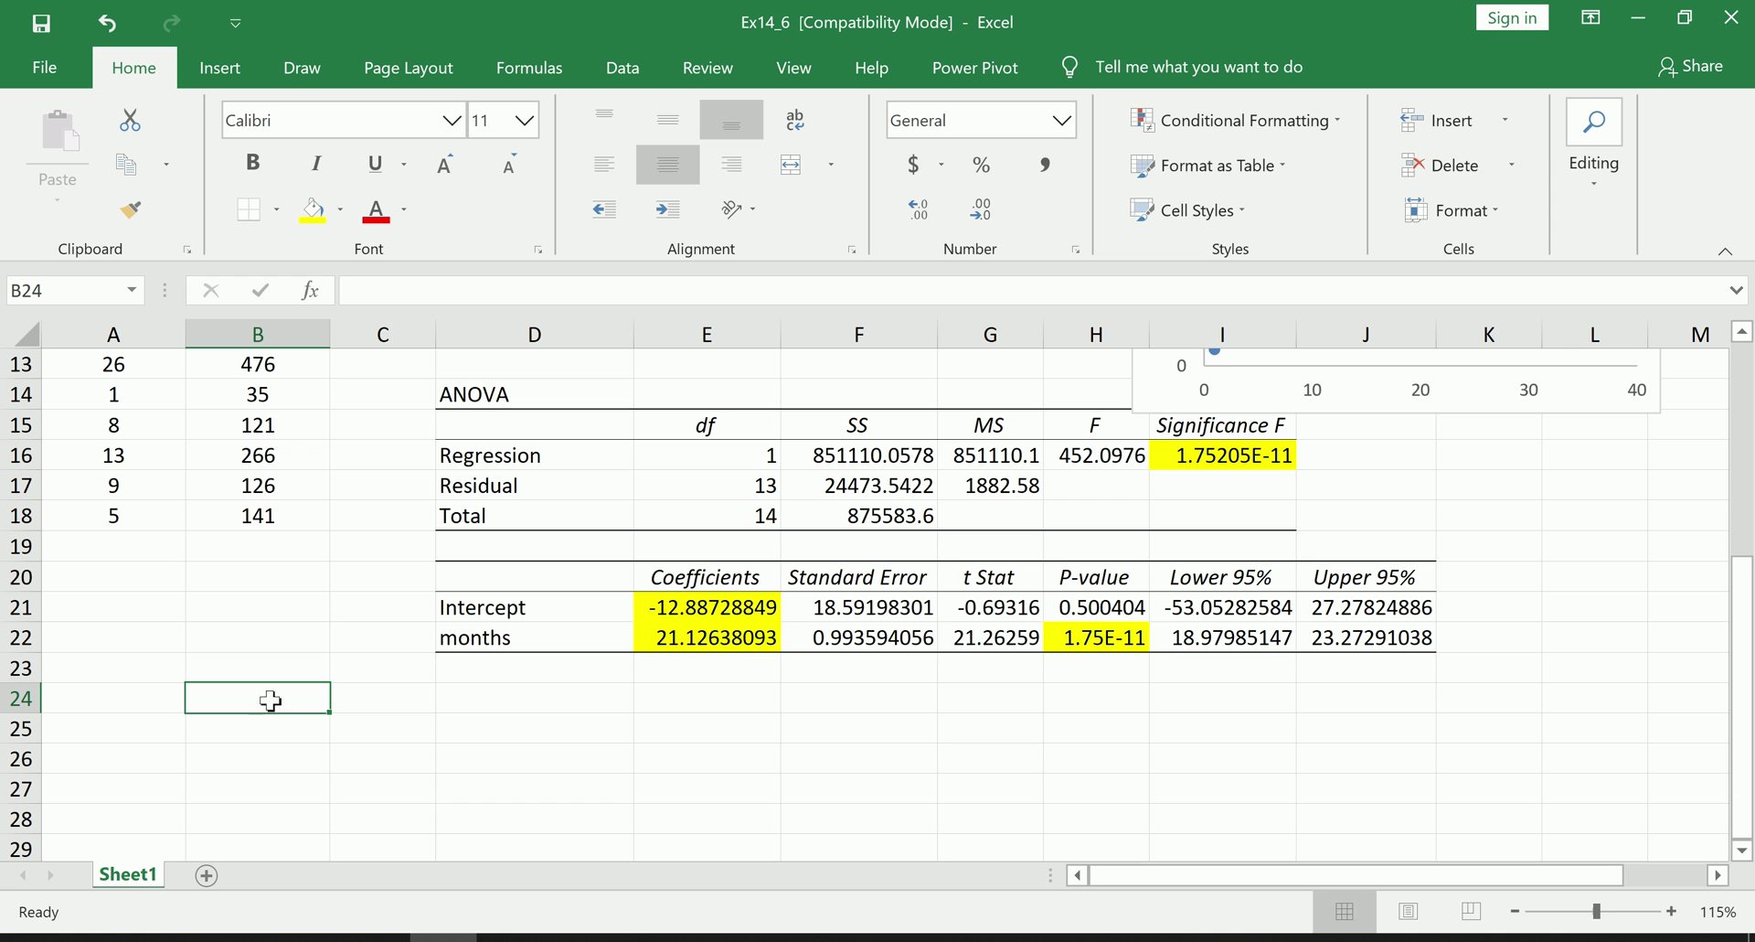
{"action": "type", "text": "Yhat = b0"}
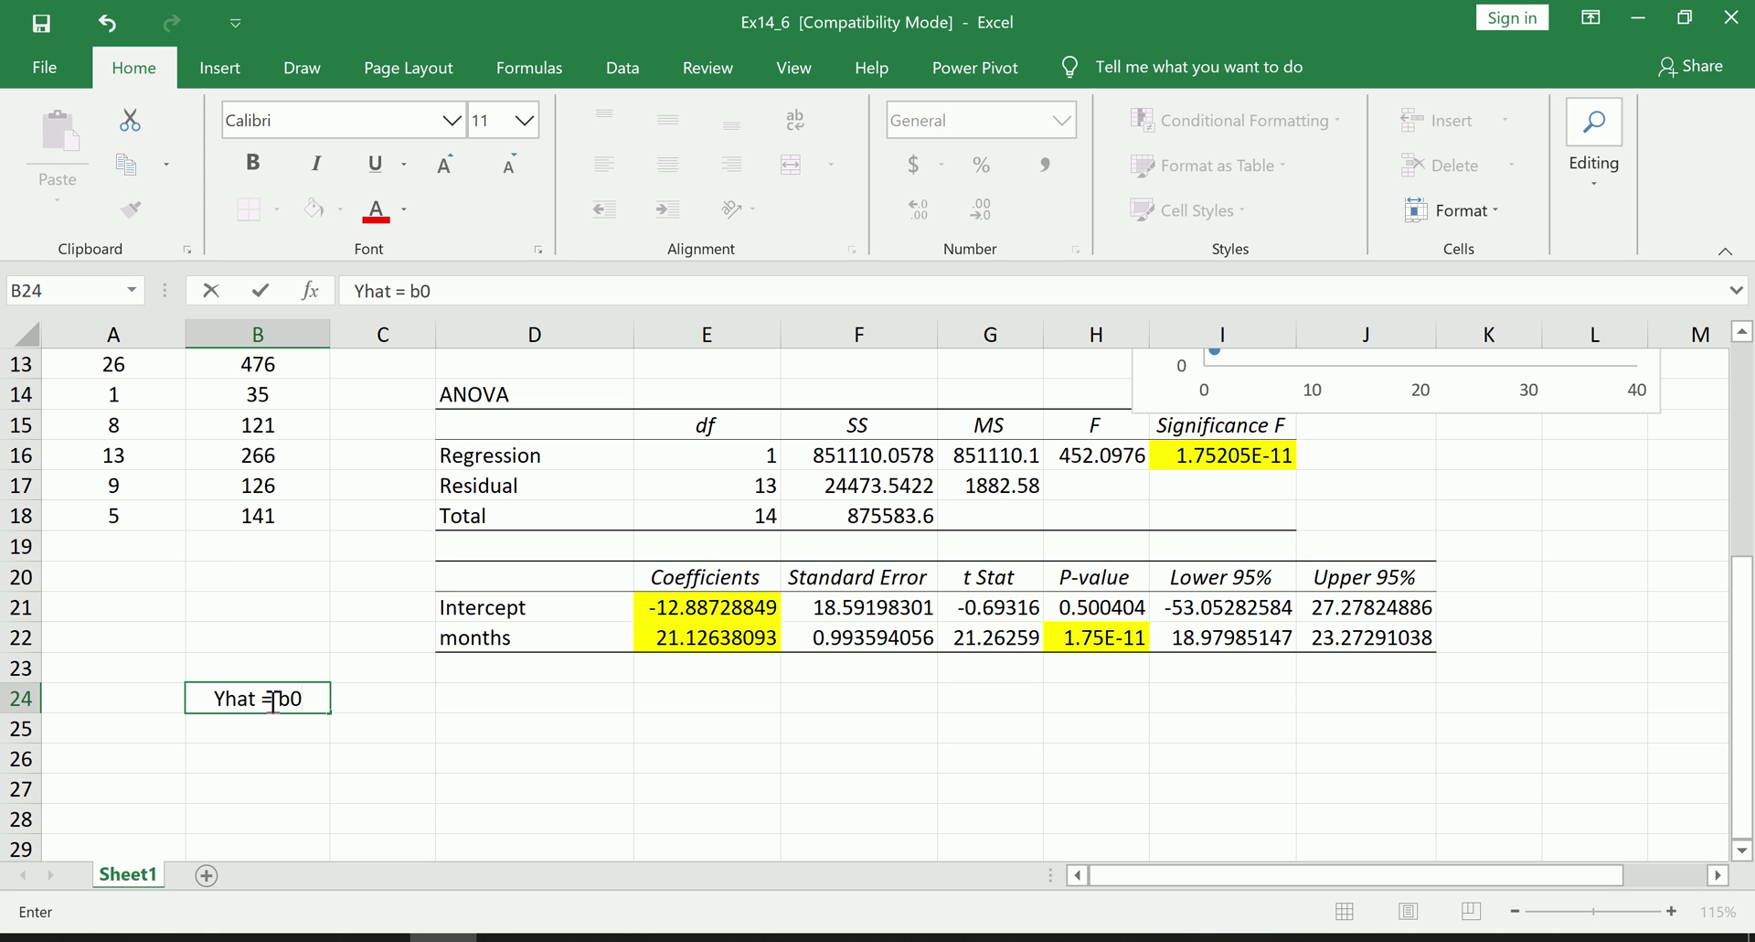
{"action": "type", "text": "+b1X"}
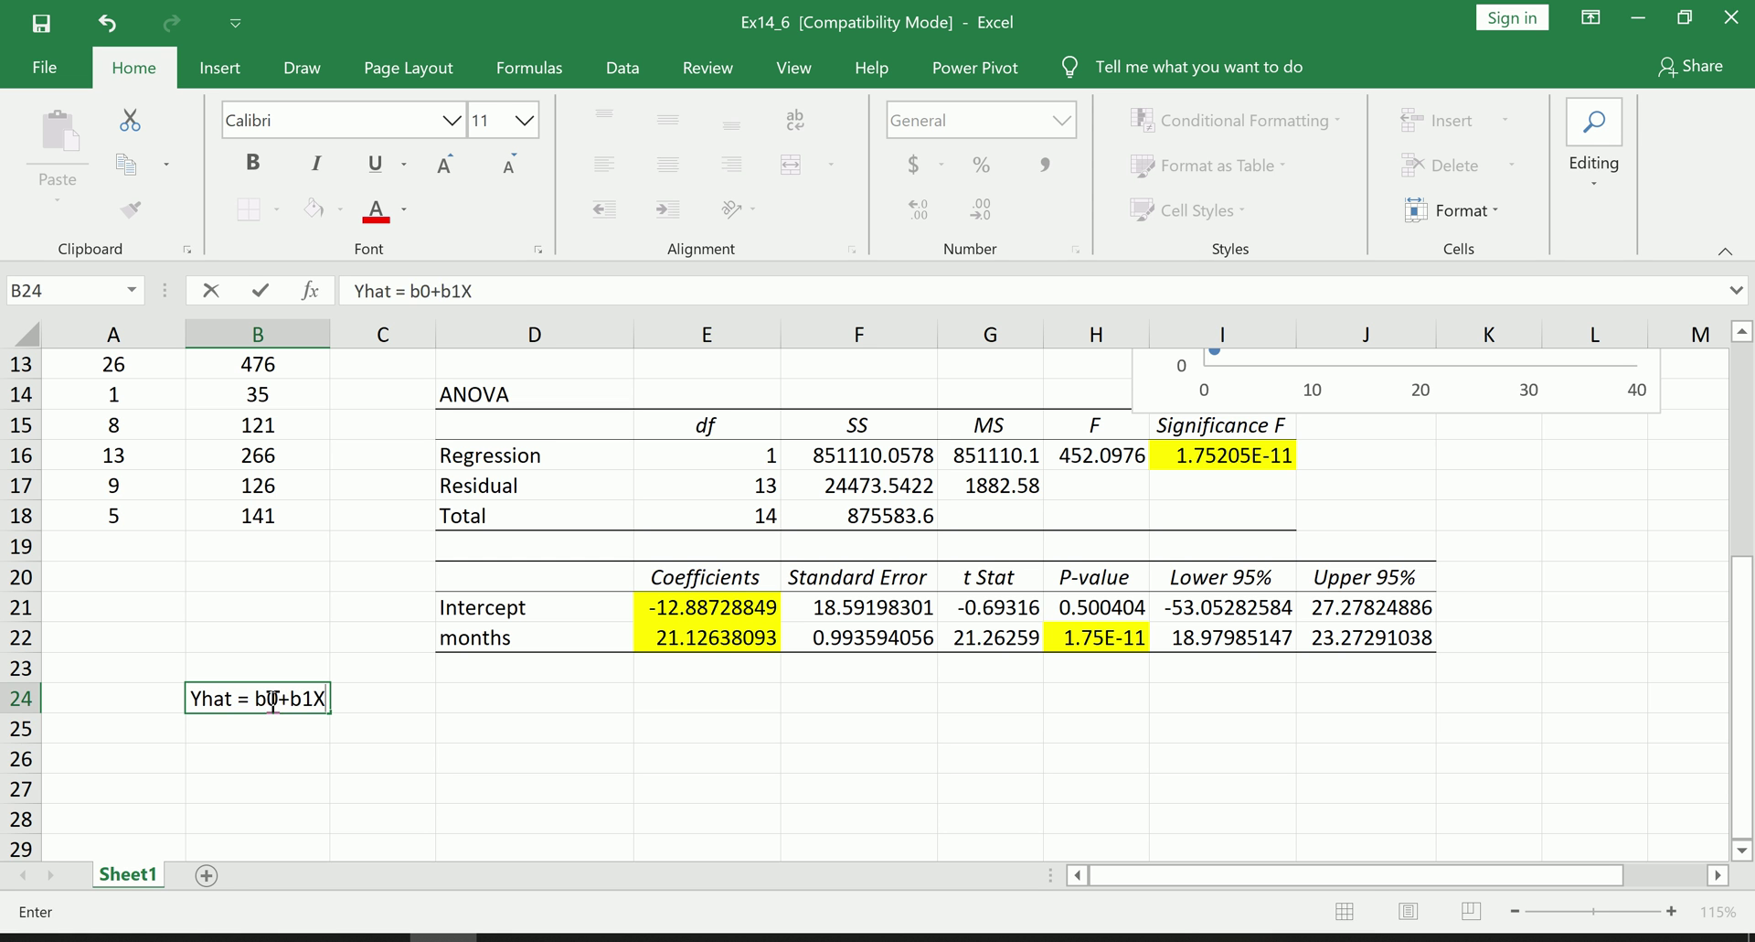
{"action": "key", "text": "Return"}
{"action": "left_click", "coordinate": [270, 699]}
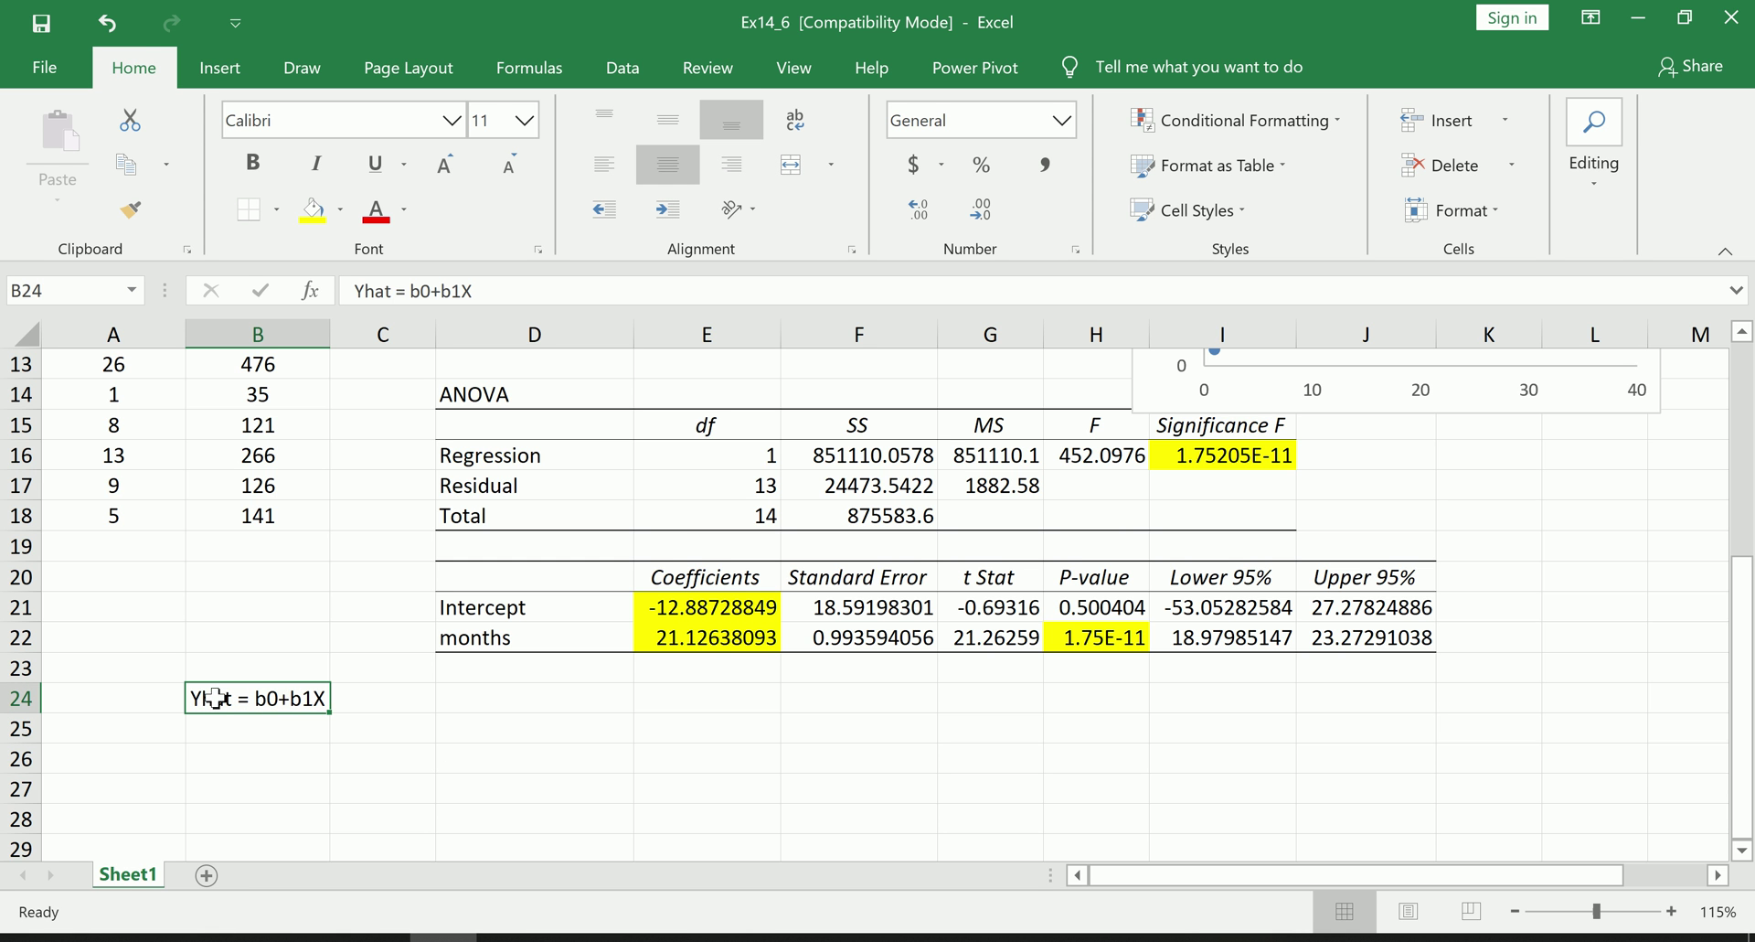
{"action": "left_click", "coordinate": [261, 729]}
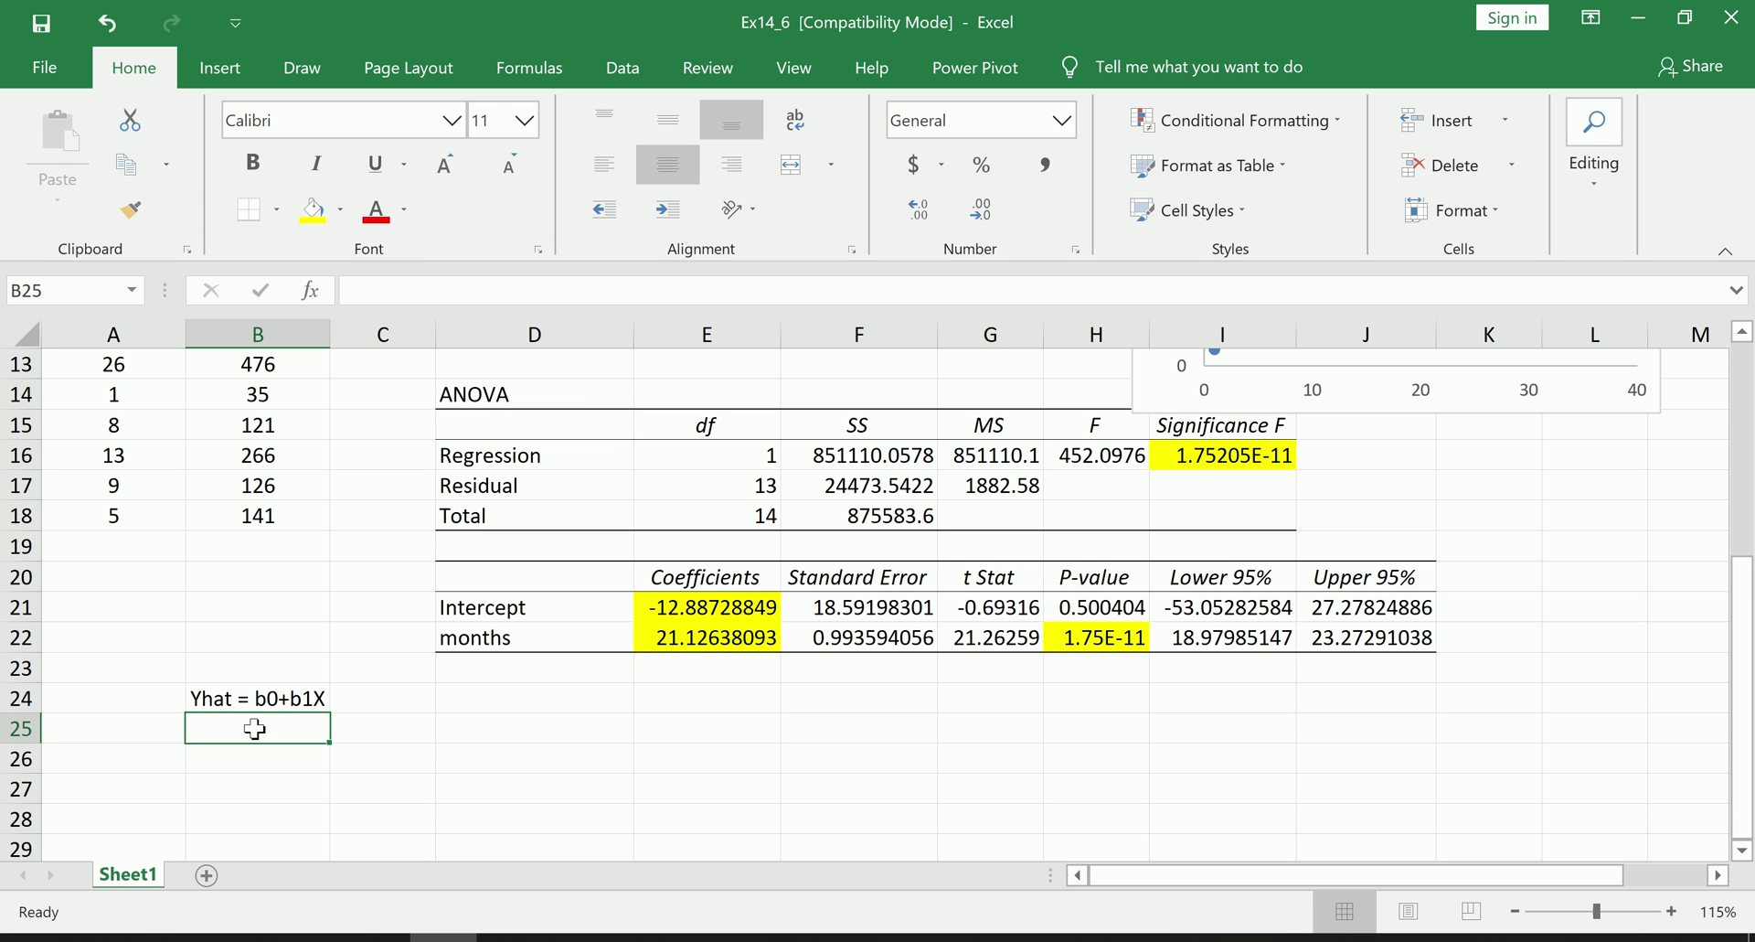
- Enter '#songs_hat = -12.89 + 21.13(months)' in B25, left-aligned and bold
{"action": "type", "text": "#song_hat ="}
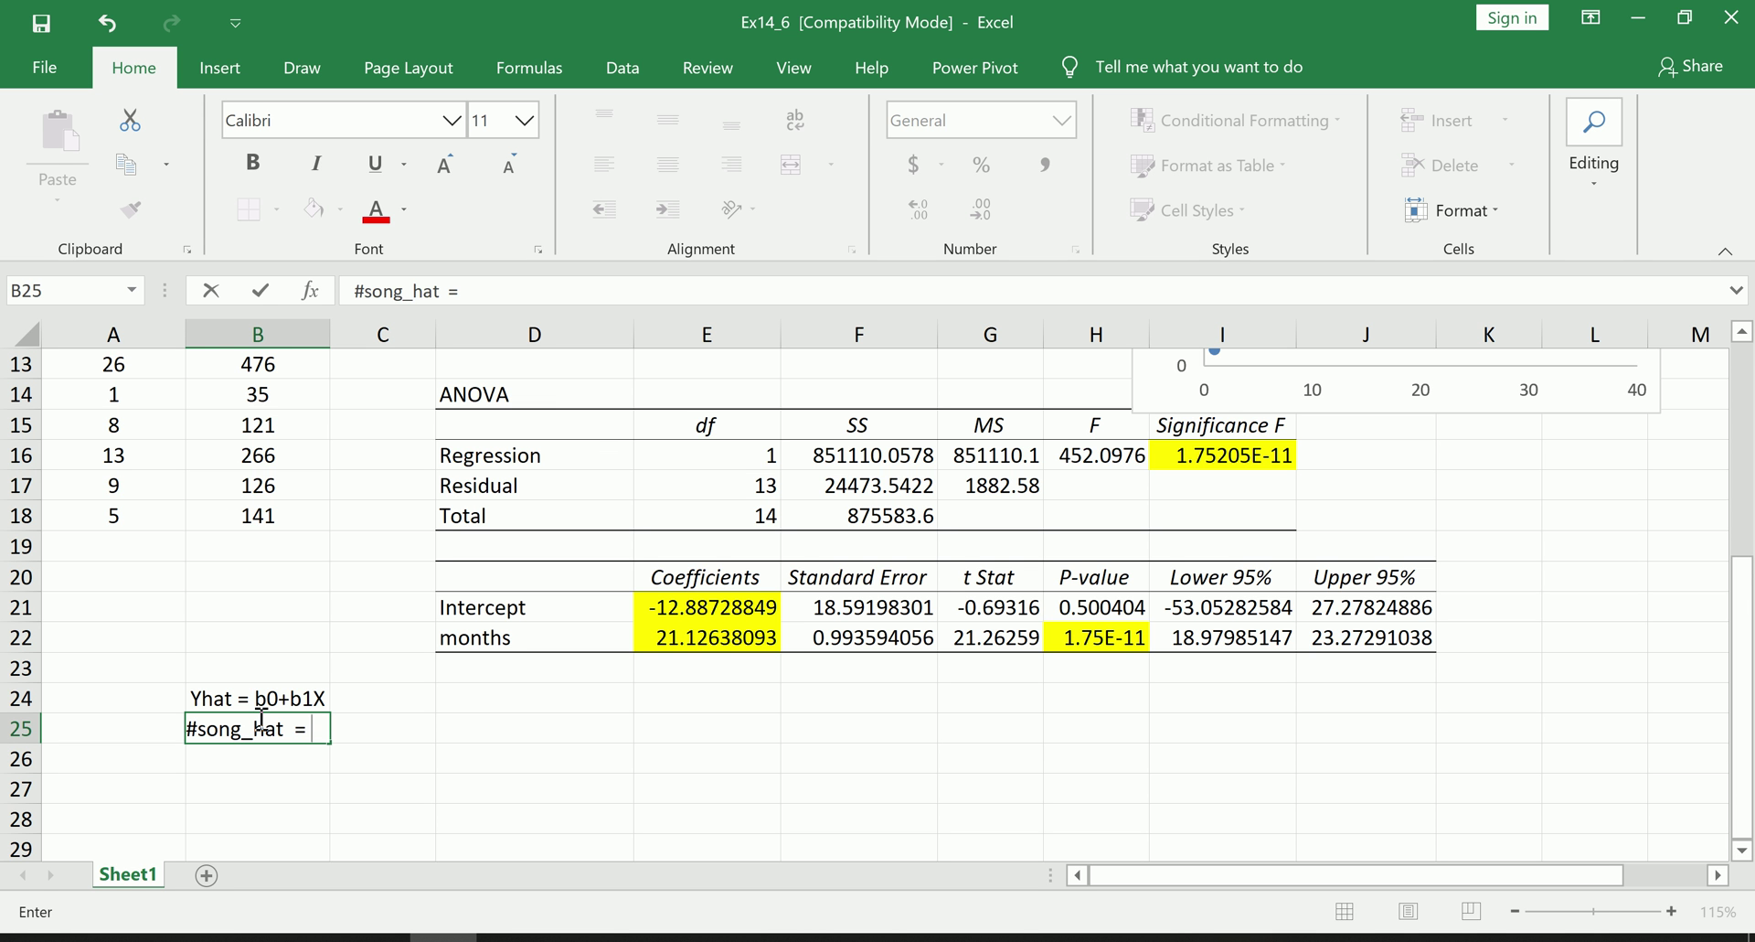
{"action": "left_click", "coordinate": [247, 732]}
{"action": "type", "text": "s"}
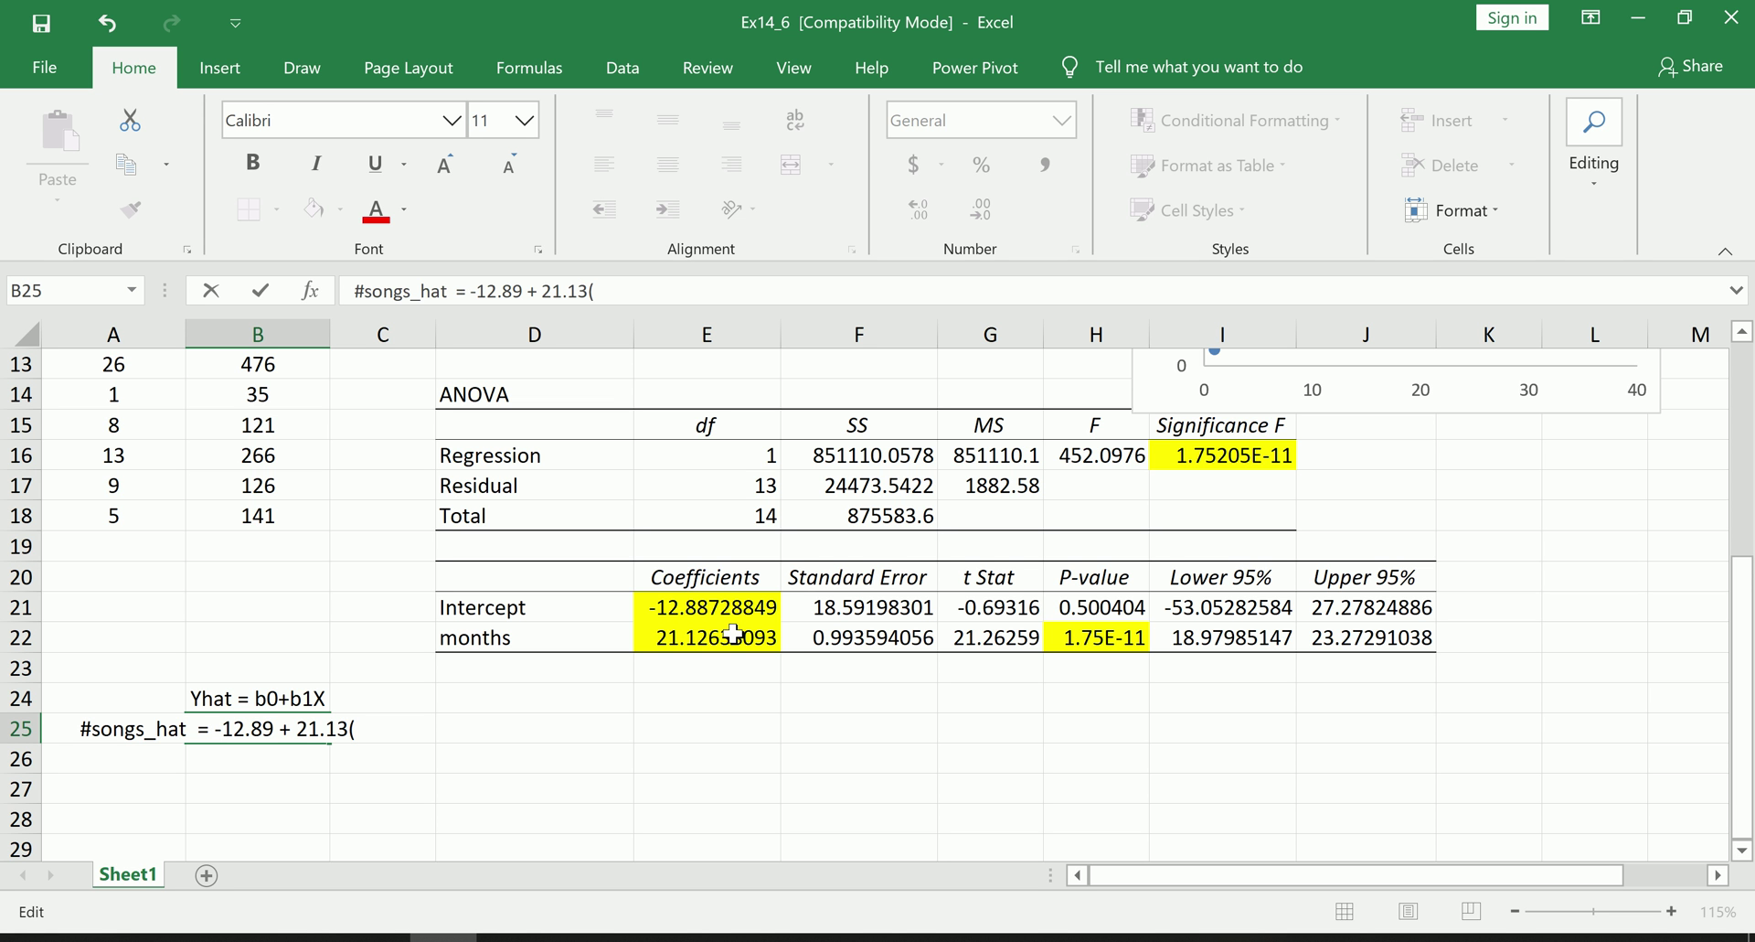
{"action": "type", "text": "months"}
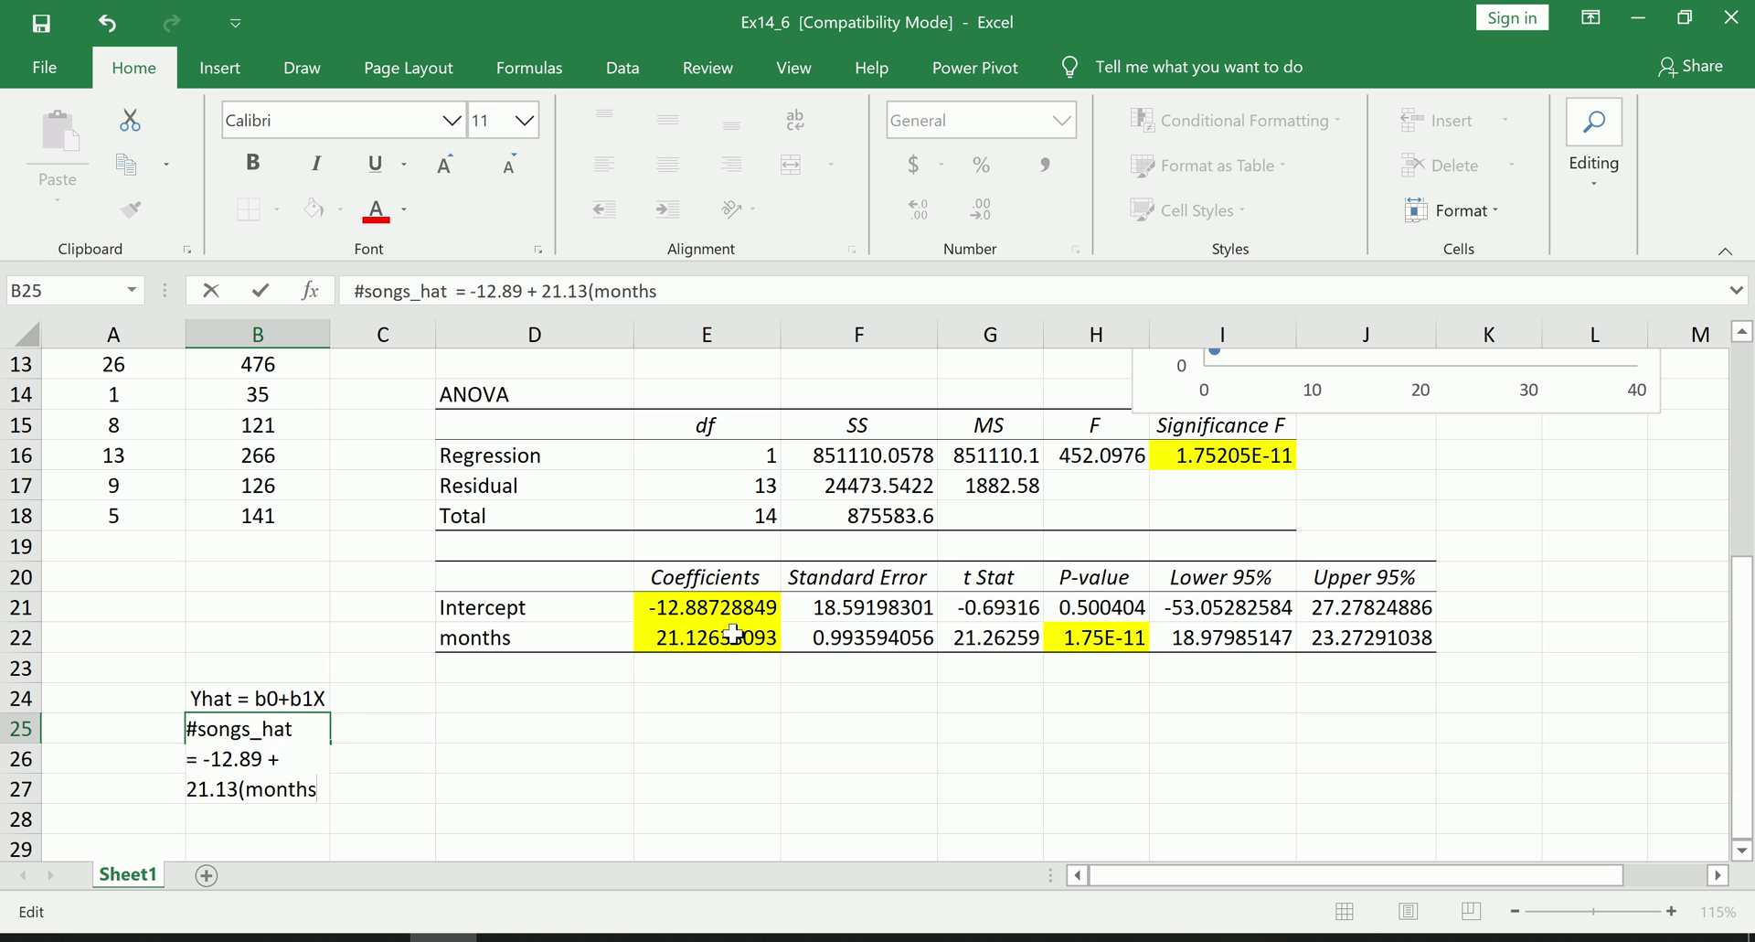
{"action": "type", "text": ")"}
{"action": "key", "text": "Return"}
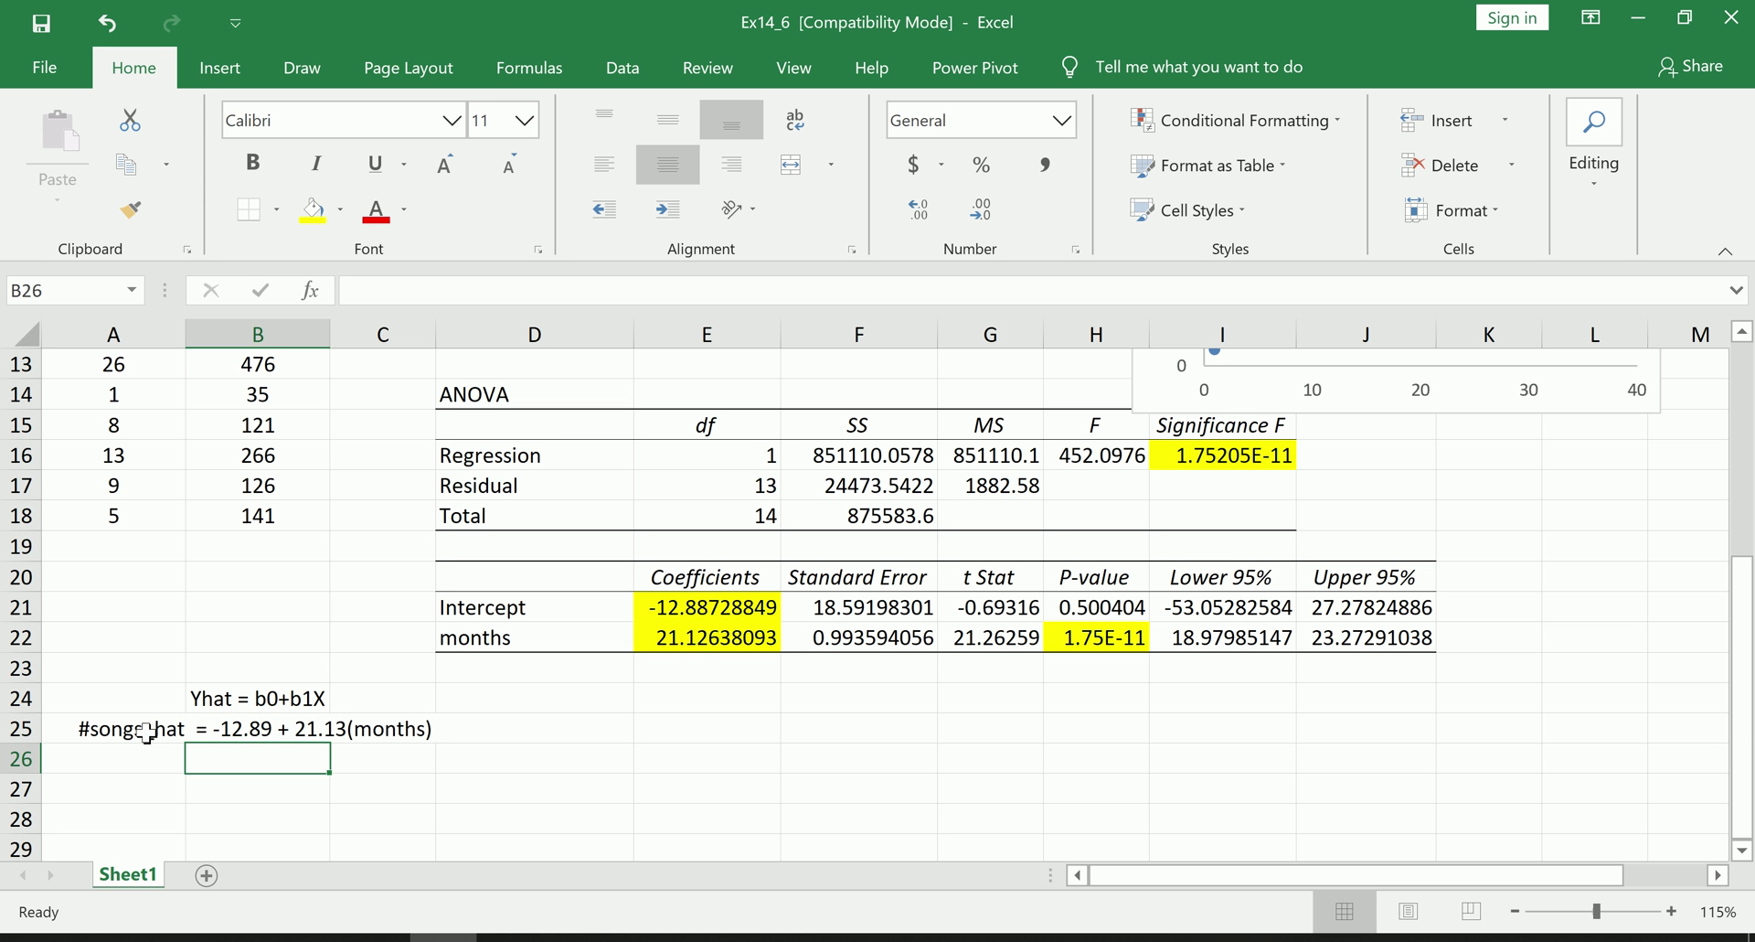
{"action": "left_click", "coordinate": [247, 732]}
{"action": "left_click", "coordinate": [603, 164]}
{"action": "key", "text": "ctrl+b"}
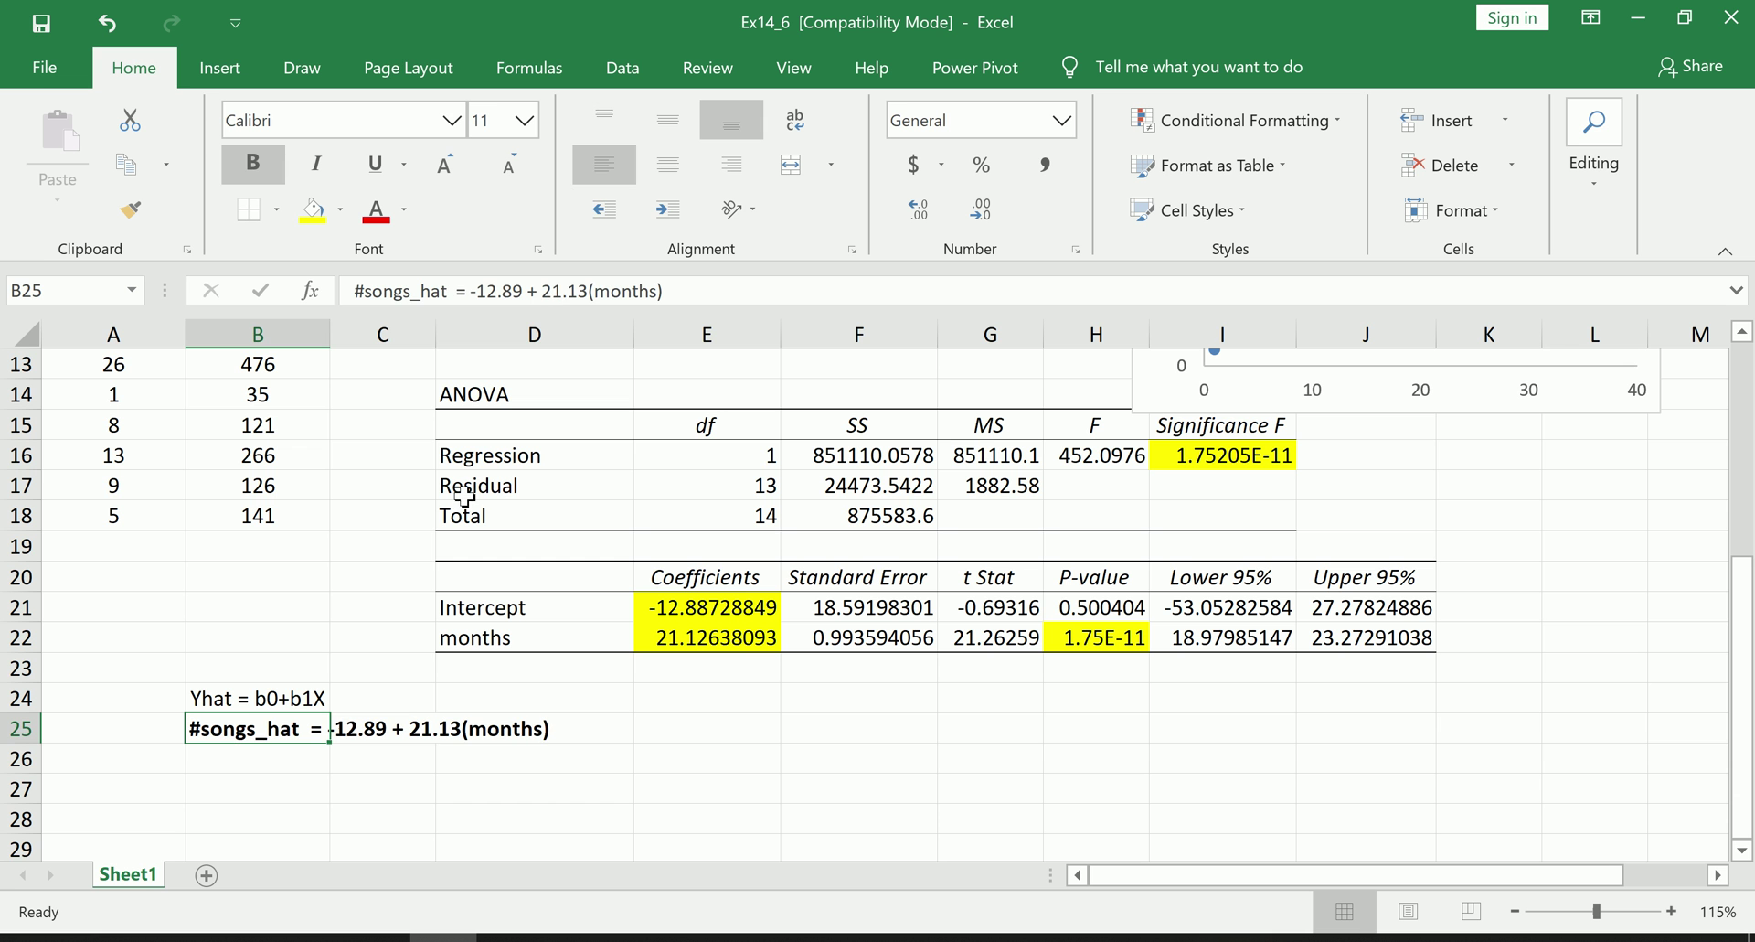
{"action": "left_click", "coordinate": [576, 765]}
- Select the fitted equation across B25:D25 and circle the chart's scatter points in red ink
{"action": "left_click", "coordinate": [248, 729]}
{"action": "left_click_drag", "start_coordinate": [378, 743], "coordinate": [508, 724]}
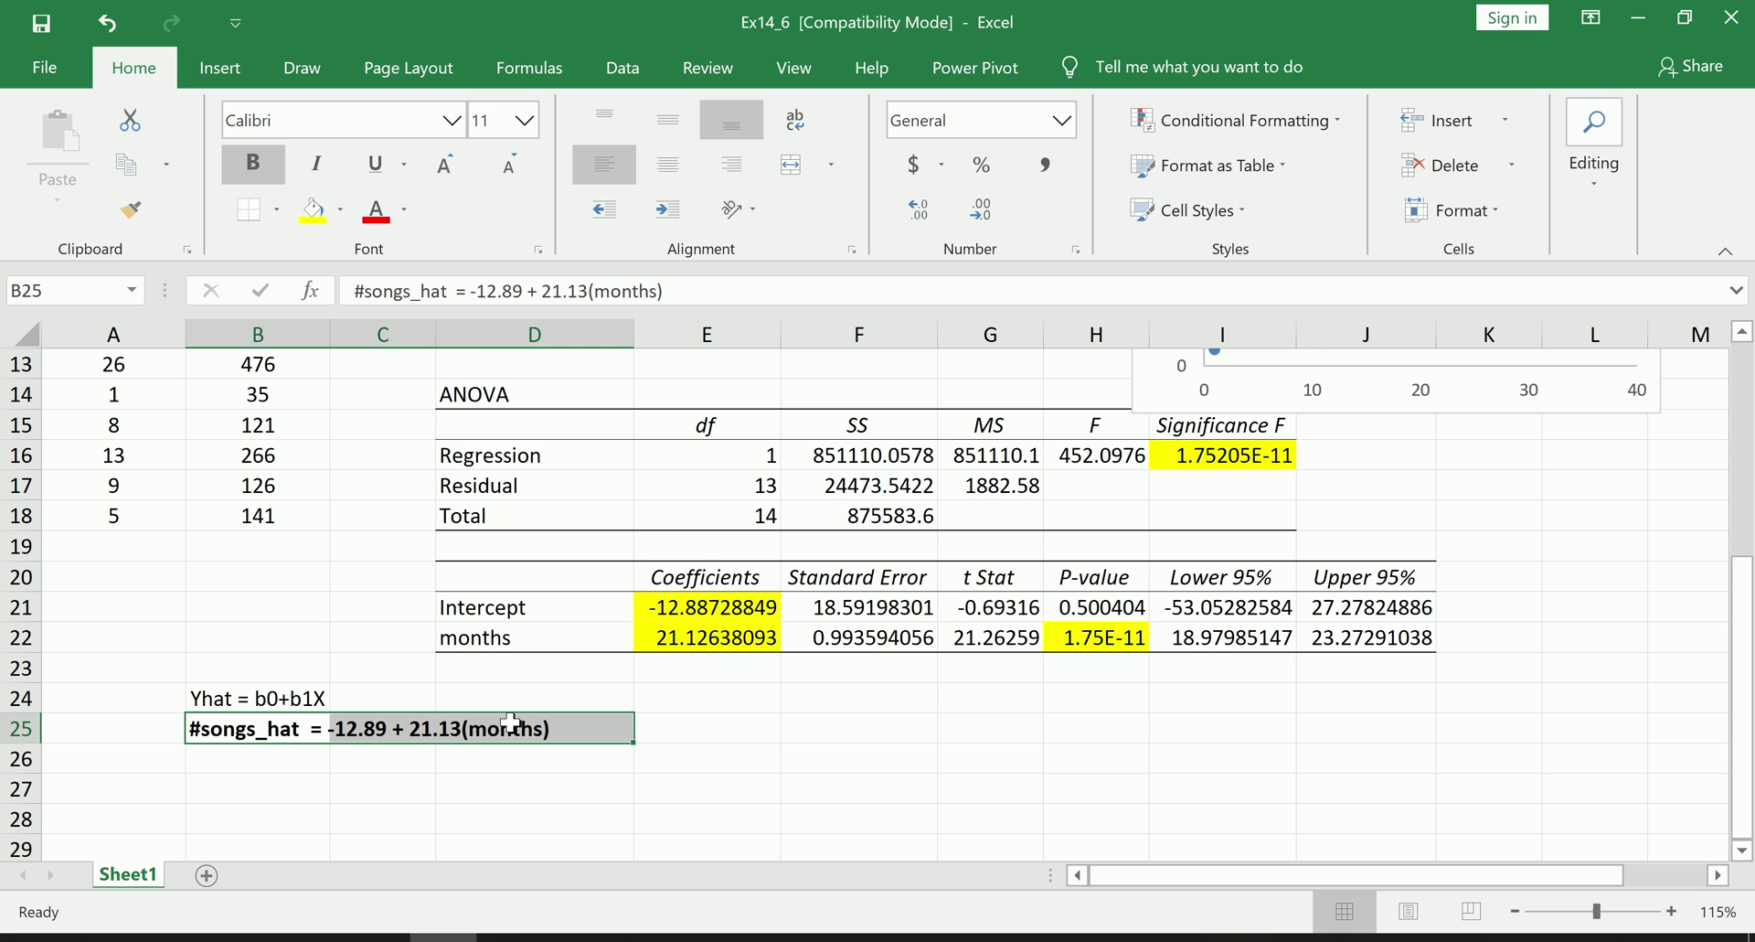
{"action": "scroll", "coordinate": [938, 658], "scroll_direction": "up", "scroll_amount": 4}
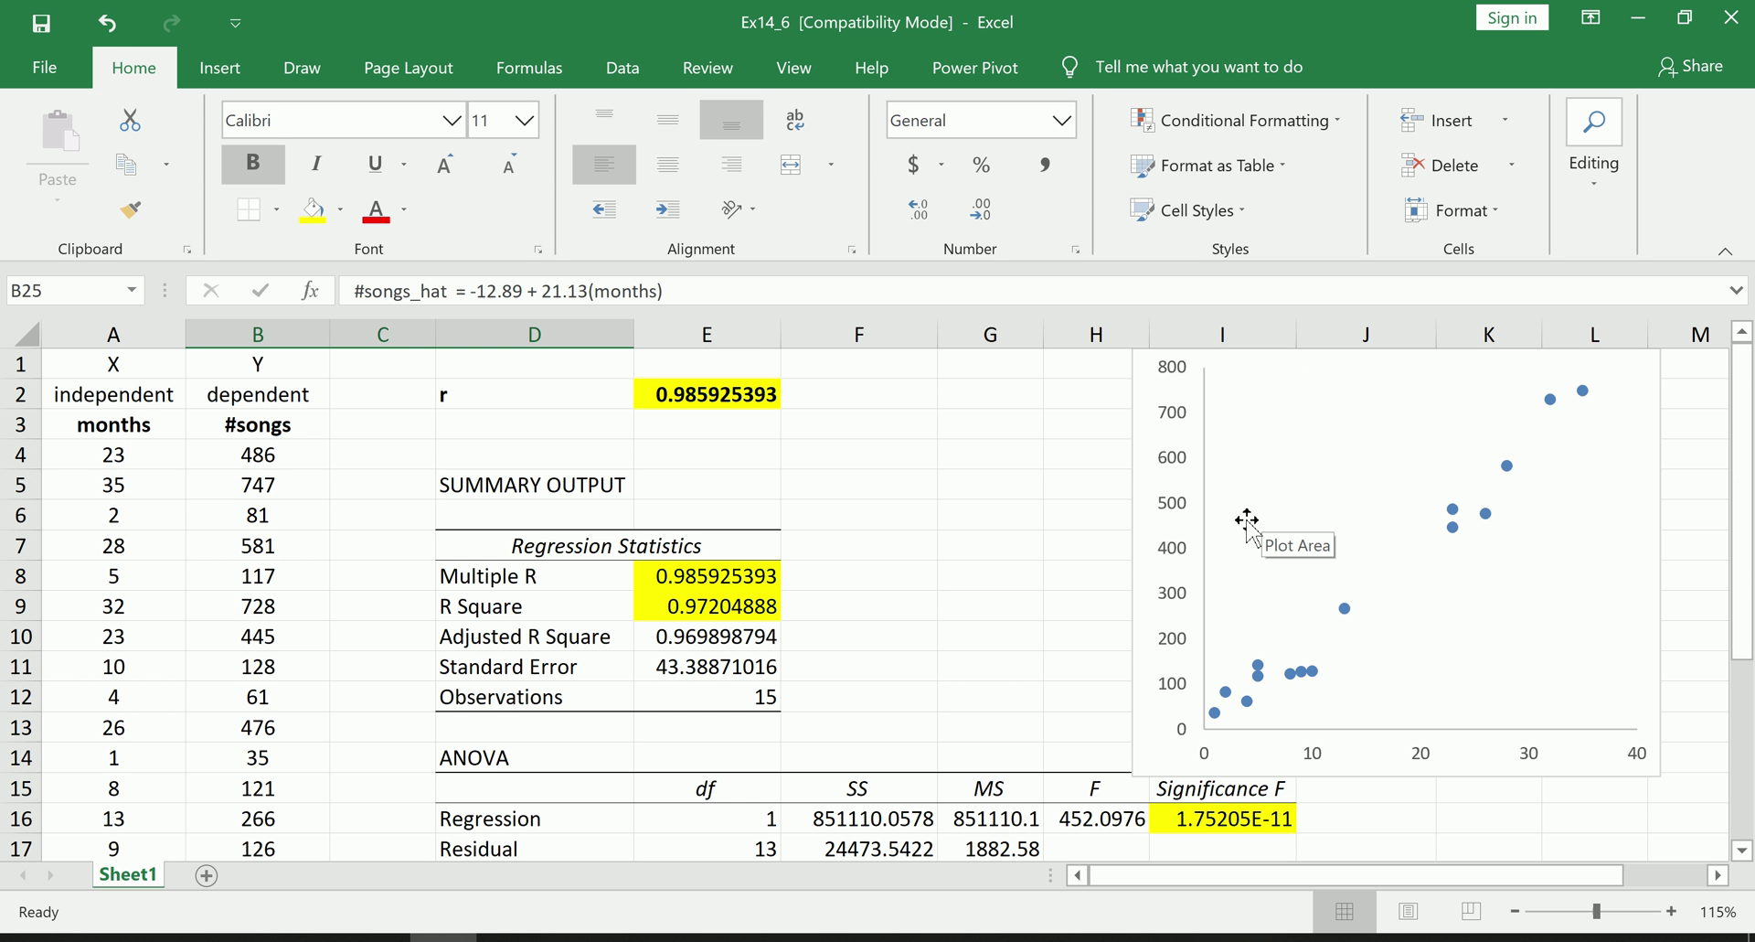
{"action": "key", "text": "ctrl+2"}
{"action": "mouse_move", "coordinate": [1185, 399]}
{"action": "left_mouse_down"}
{"action": "mouse_move", "coordinate": [1553, 418]}
{"action": "mouse_move", "coordinate": [1390, 784]}
{"action": "mouse_move", "coordinate": [1230, 458]}
{"action": "mouse_move", "coordinate": [1255, 470]}
{"action": "left_mouse_up"}
{"action": "key", "text": "Escape"}
{"action": "scroll", "coordinate": [1063, 575], "scroll_direction": "down", "scroll_amount": 4}
{"action": "scroll", "coordinate": [1063, 575], "scroll_direction": "up", "scroll_amount": 4}
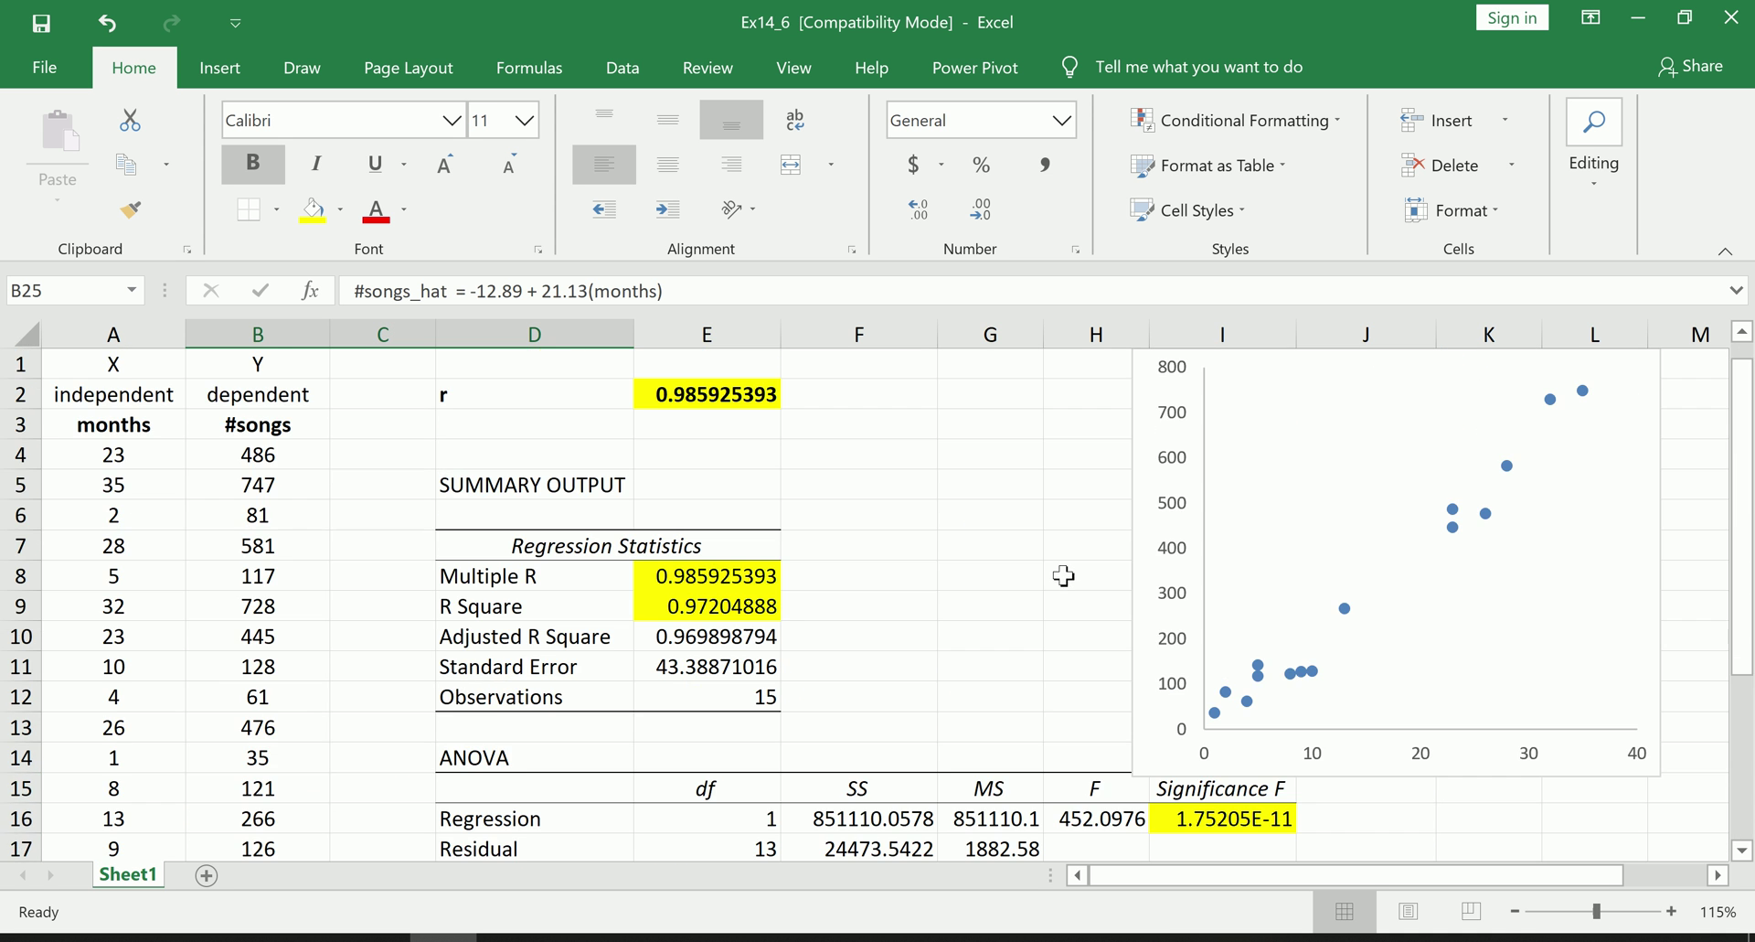
- Add a Linear trendline to the months vs #songs scatter chart
{"action": "left_click", "coordinate": [1159, 384]}
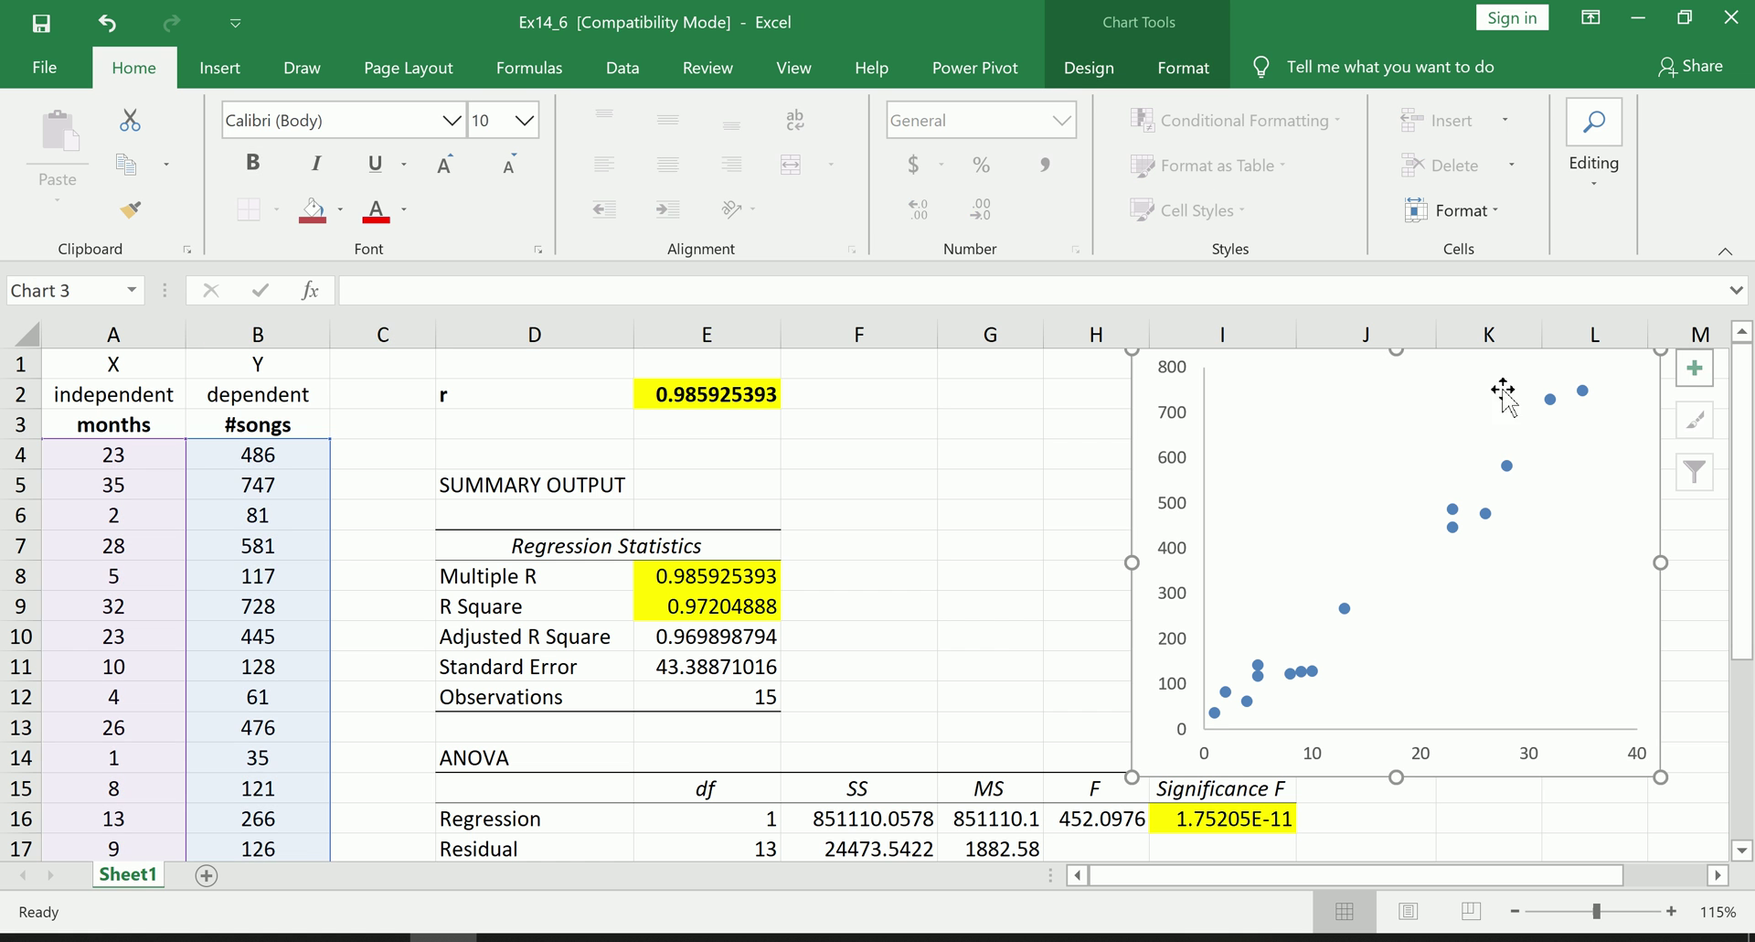
{"action": "left_click", "coordinate": [1694, 368]}
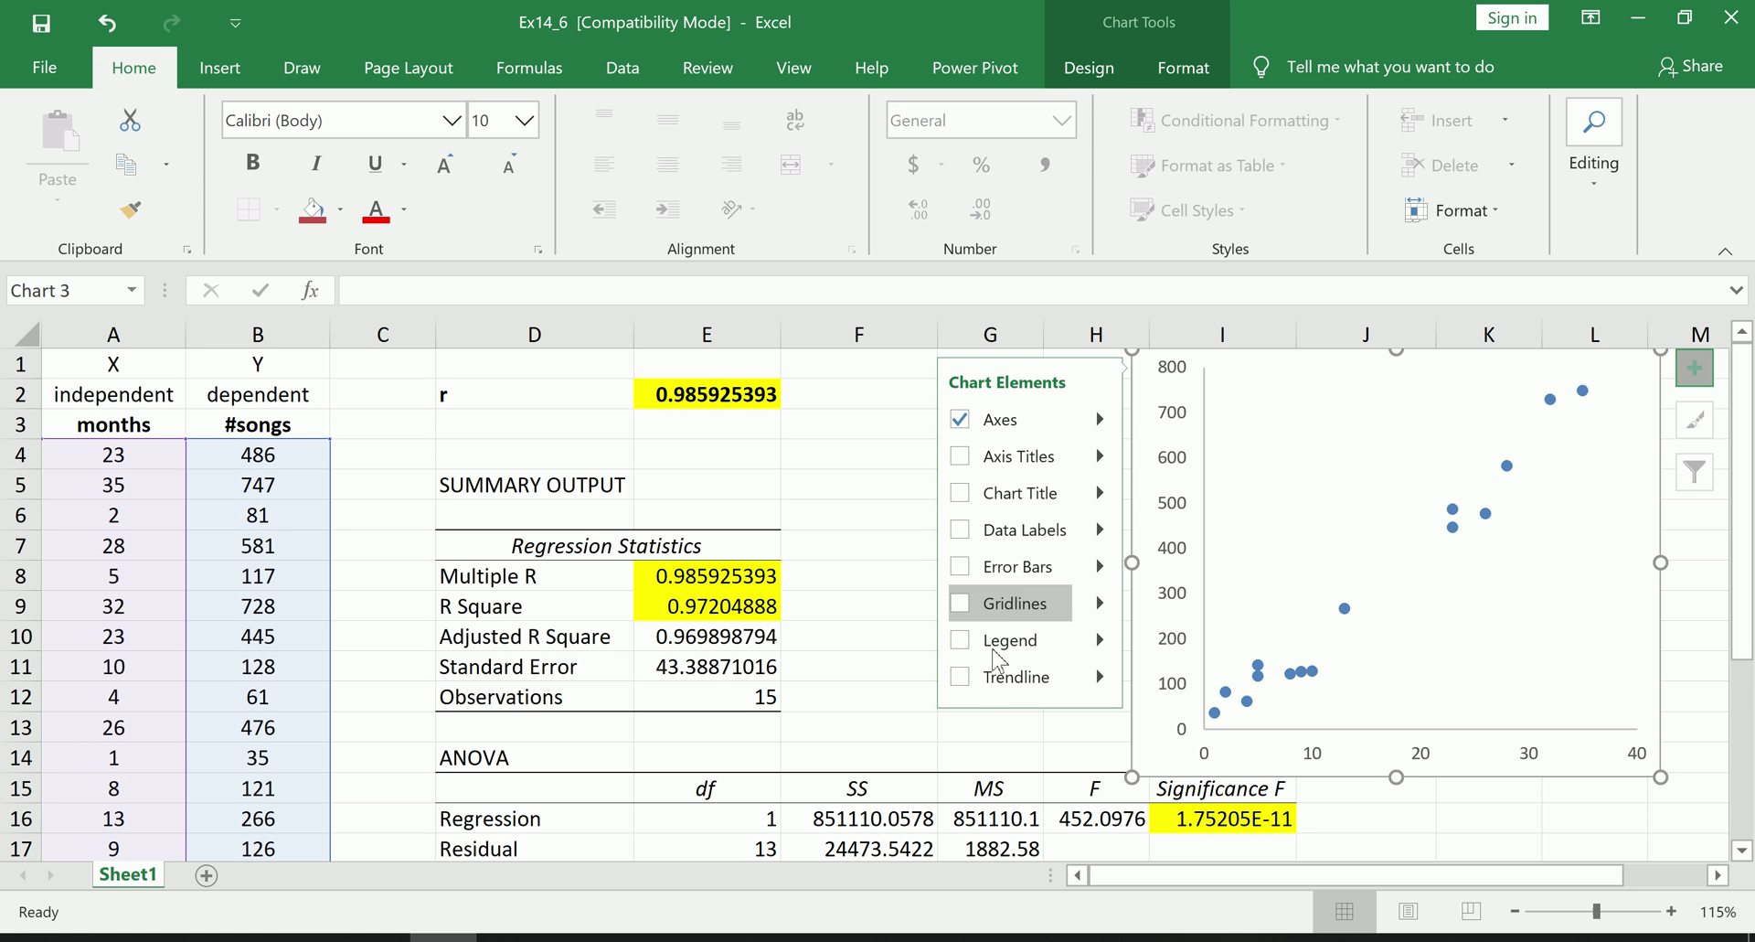
{"action": "left_click", "coordinate": [1099, 675]}
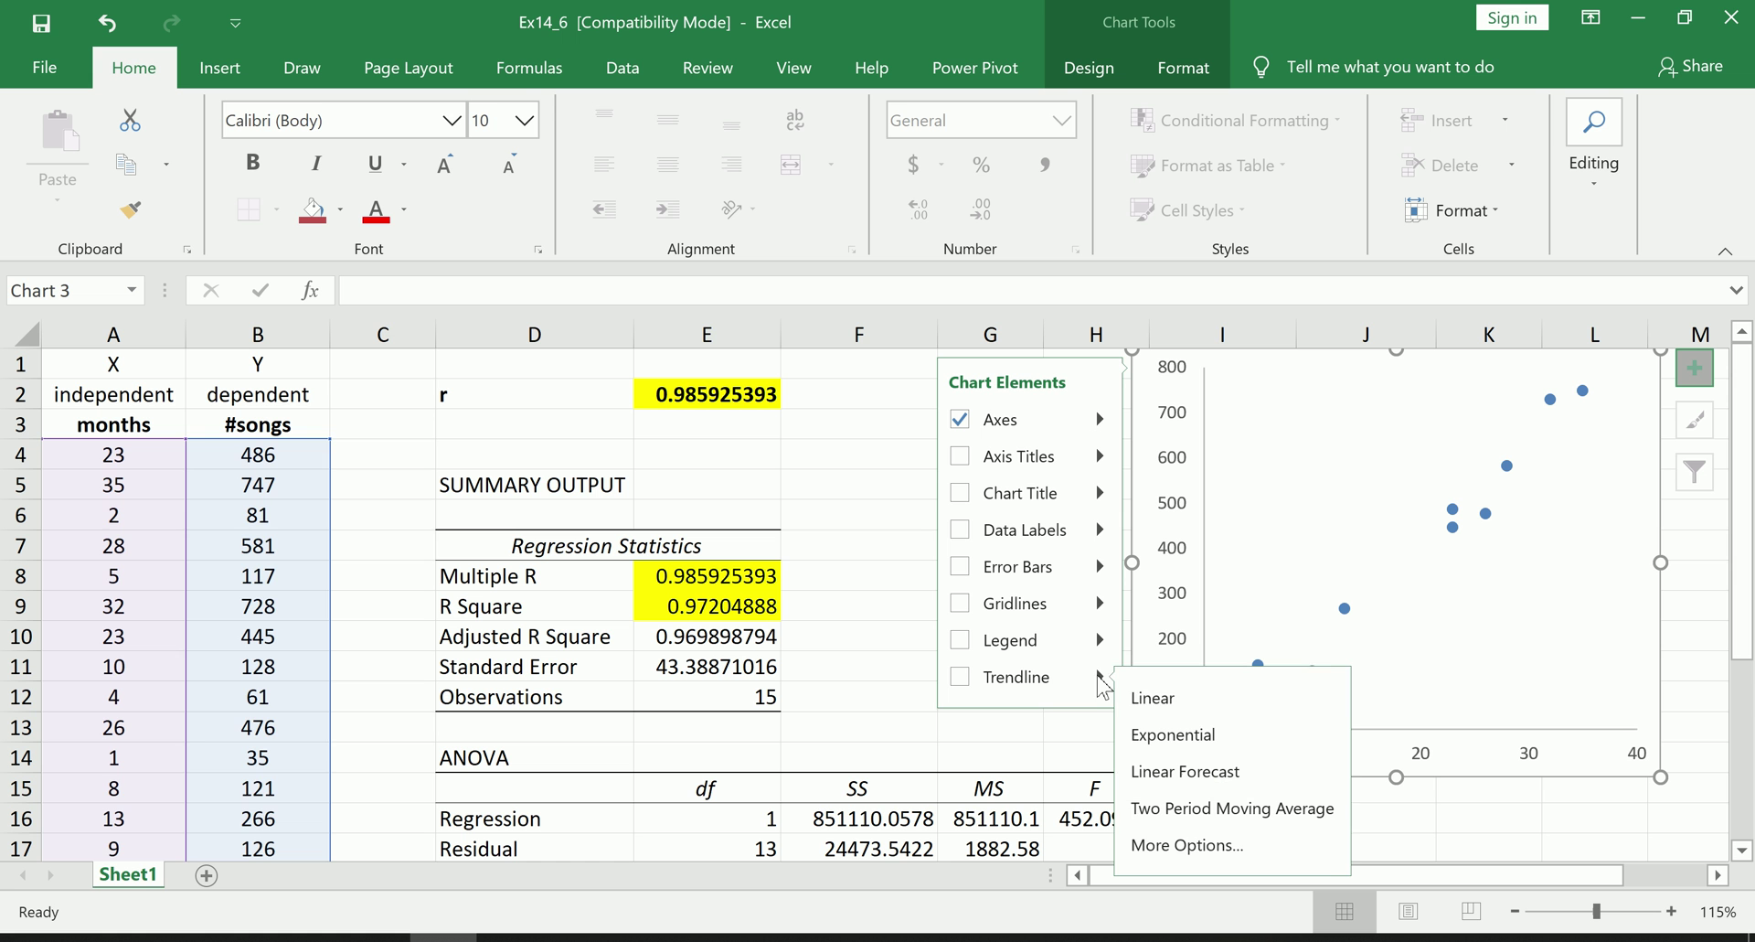
{"action": "left_click", "coordinate": [1156, 700]}
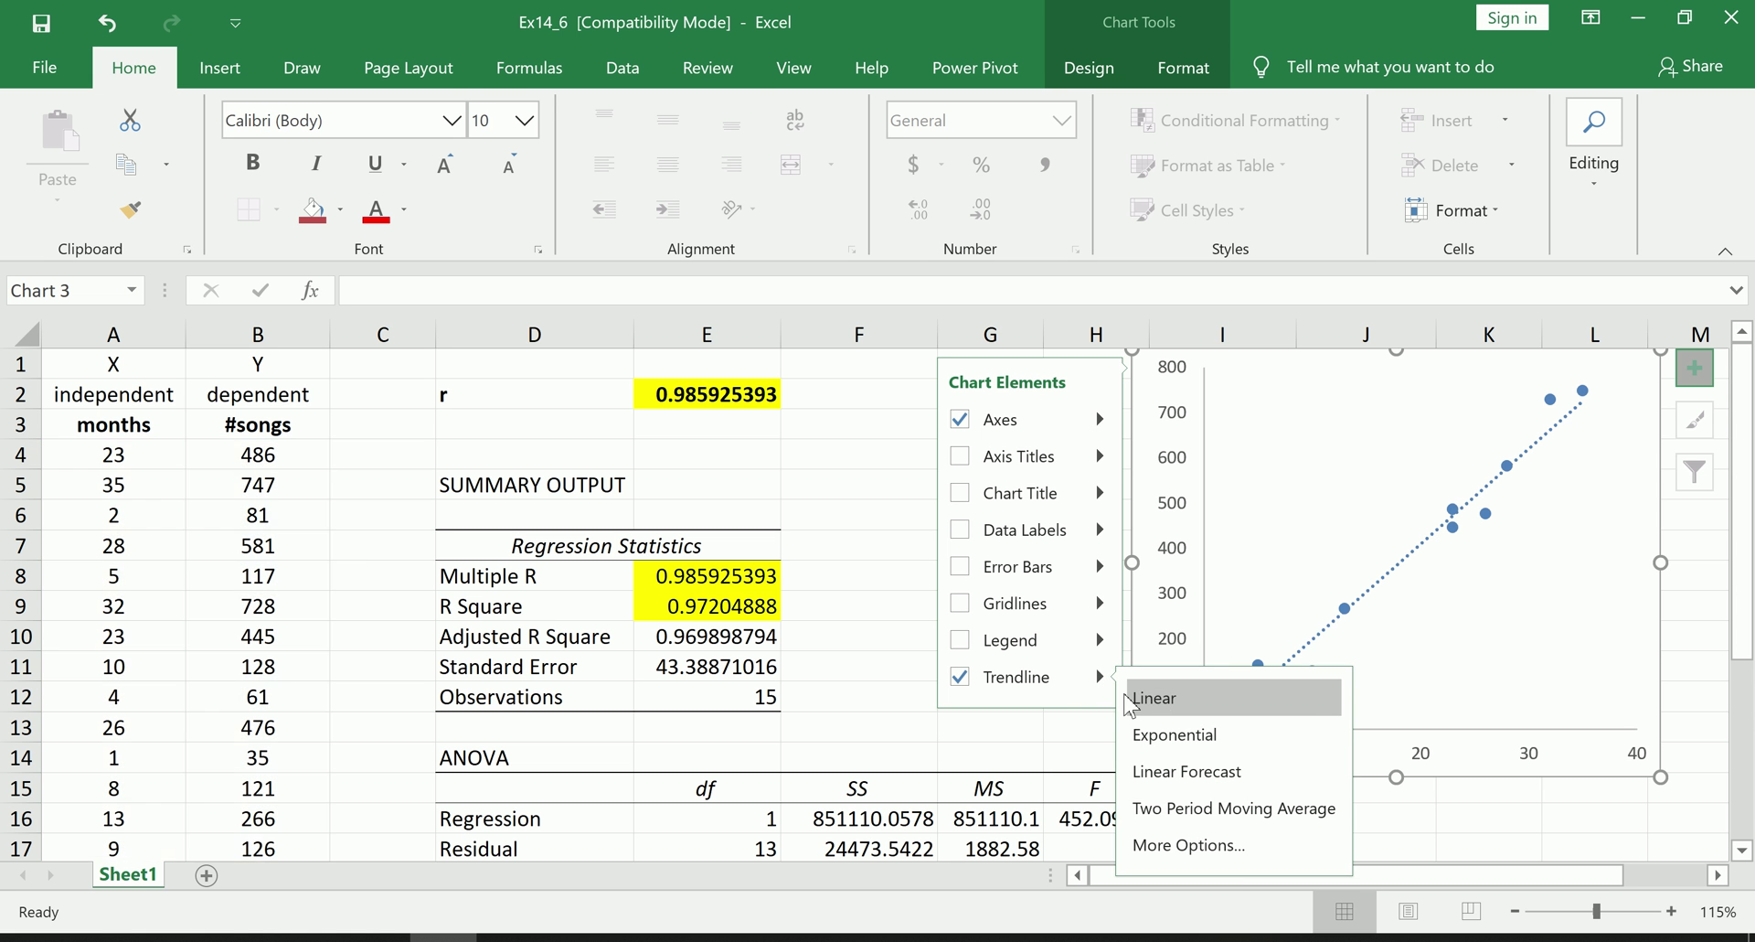
{"action": "left_click", "coordinate": [859, 668]}
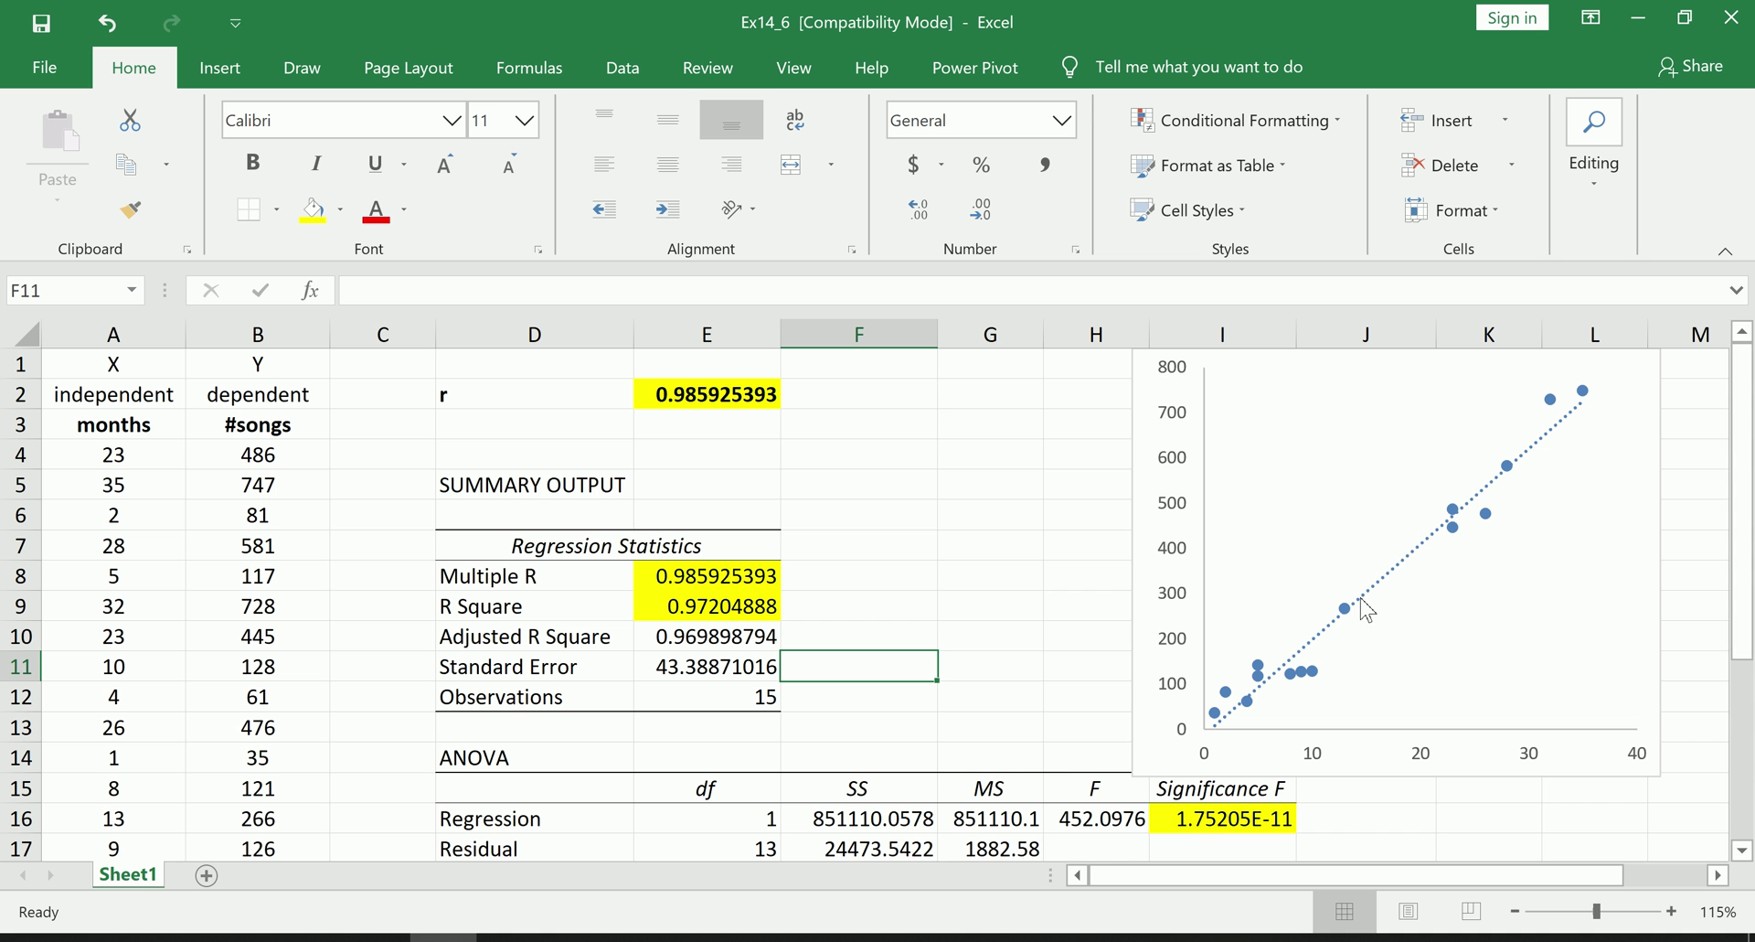
{"action": "scroll", "coordinate": [998, 619], "scroll_direction": "down", "scroll_amount": 2}
{"action": "scroll", "coordinate": [998, 619], "scroll_direction": "down", "scroll_amount": 3}
{"action": "scroll", "coordinate": [999, 621], "scroll_direction": "up", "scroll_amount": 5}
{"action": "scroll", "coordinate": [1047, 656], "scroll_direction": "down", "scroll_amount": 3}
{"action": "scroll", "coordinate": [1043, 657], "scroll_direction": "down", "scroll_amount": 2}
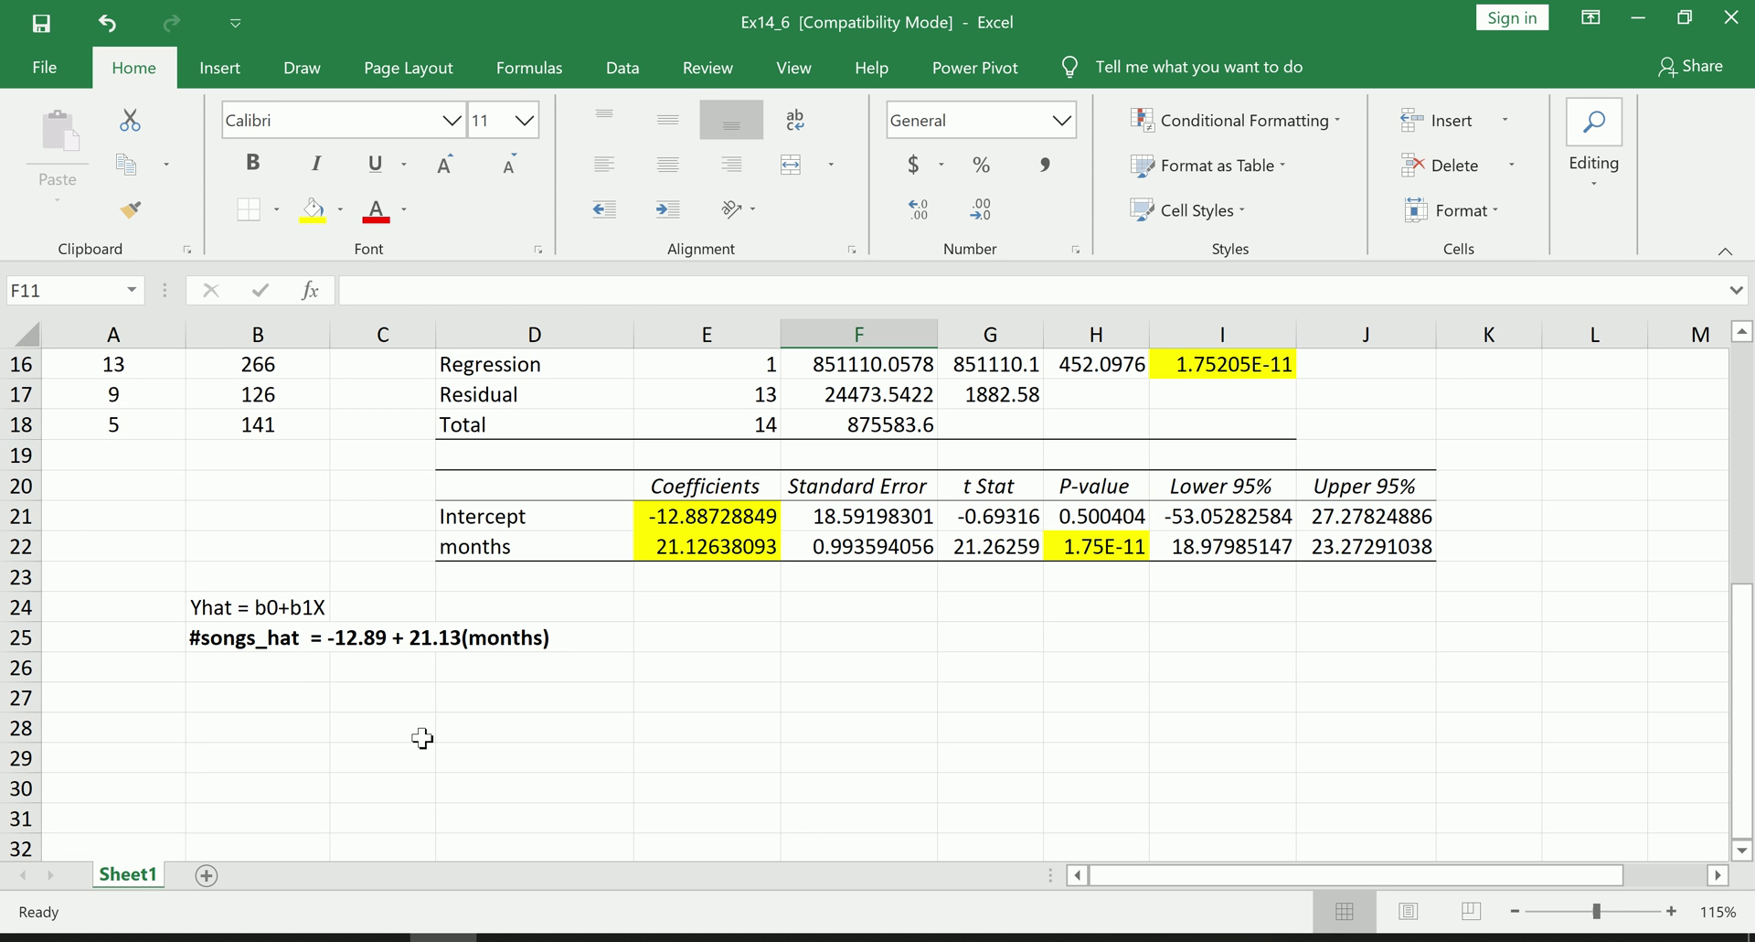
{"action": "left_click", "coordinate": [297, 645]}
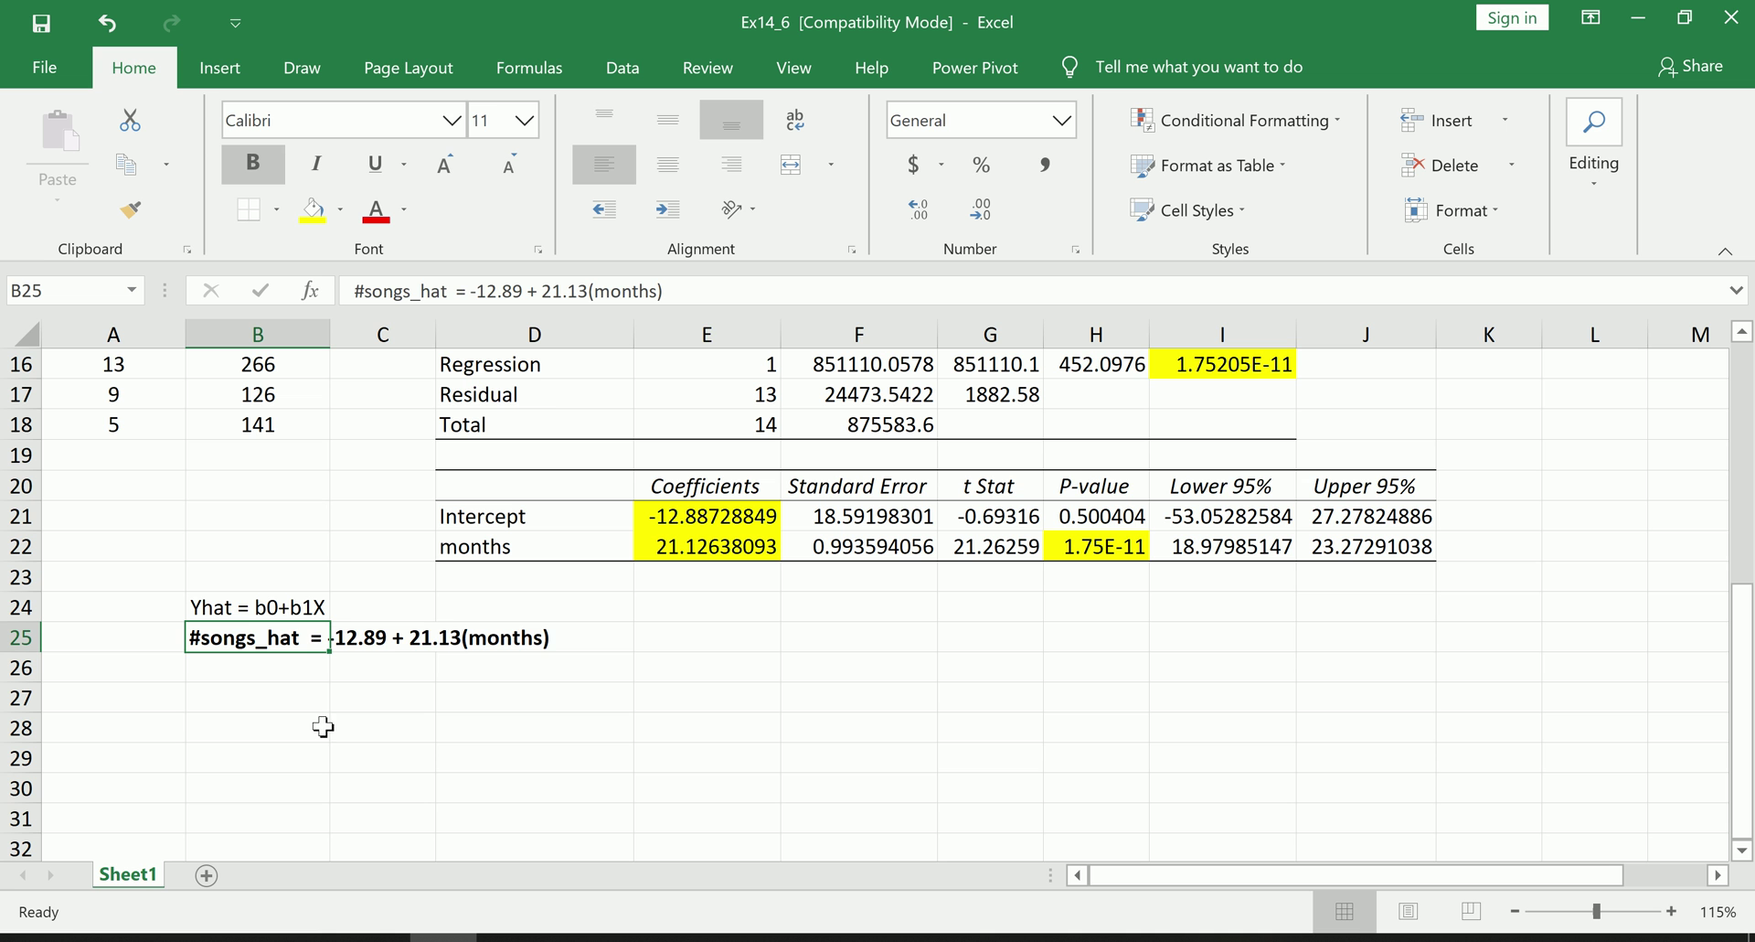
{"action": "key", "text": "ctrl+b"}
{"action": "key", "text": "ctrl+b"}
{"action": "key", "text": "ctrl+b"}
{"action": "key", "text": "ctrl+b"}
{"action": "mouse_move", "coordinate": [590, 453]}
{"action": "left_mouse_down"}
{"action": "mouse_move", "coordinate": [815, 561]}
{"action": "mouse_move", "coordinate": [640, 602]}
{"action": "mouse_move", "coordinate": [591, 462]}
{"action": "left_mouse_up"}
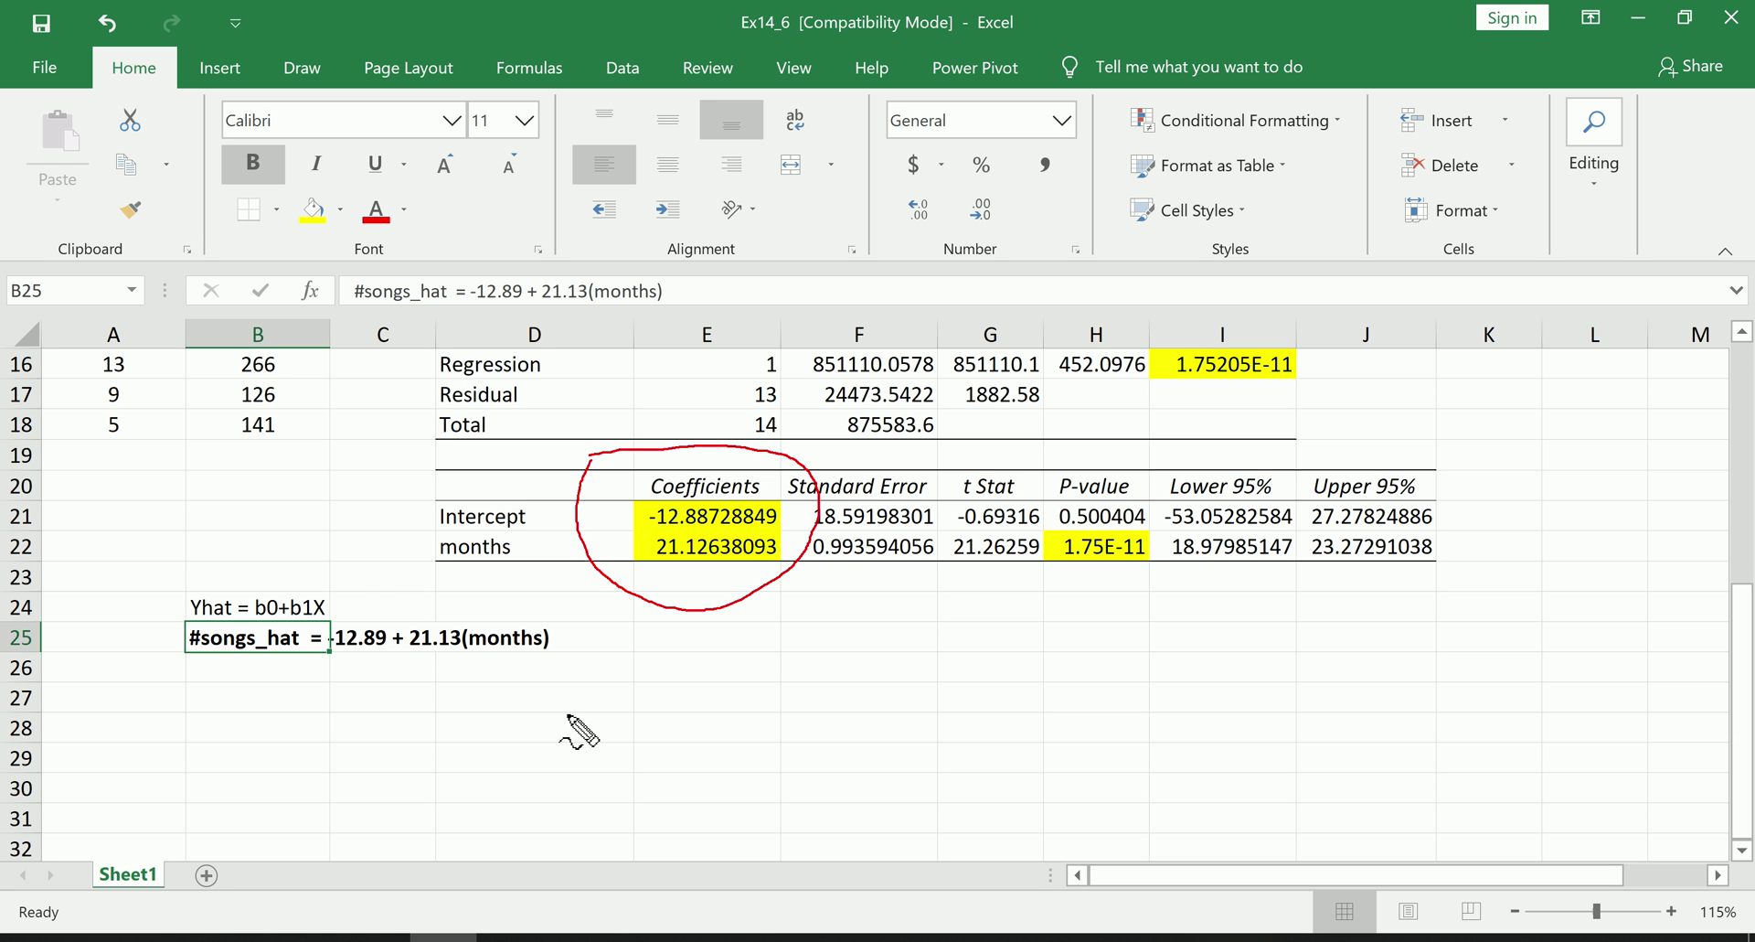
{"action": "mouse_move", "coordinate": [188, 614]}
{"action": "left_mouse_down"}
{"action": "mouse_move", "coordinate": [402, 582]}
{"action": "mouse_move", "coordinate": [597, 645]}
{"action": "mouse_move", "coordinate": [226, 626]}
{"action": "left_mouse_up"}
{"action": "mouse_move", "coordinate": [614, 550]}
{"action": "left_mouse_down"}
{"action": "mouse_move", "coordinate": [590, 581]}
{"action": "mouse_move", "coordinate": [558, 577]}
{"action": "mouse_move", "coordinate": [594, 596]}
{"action": "left_mouse_up"}
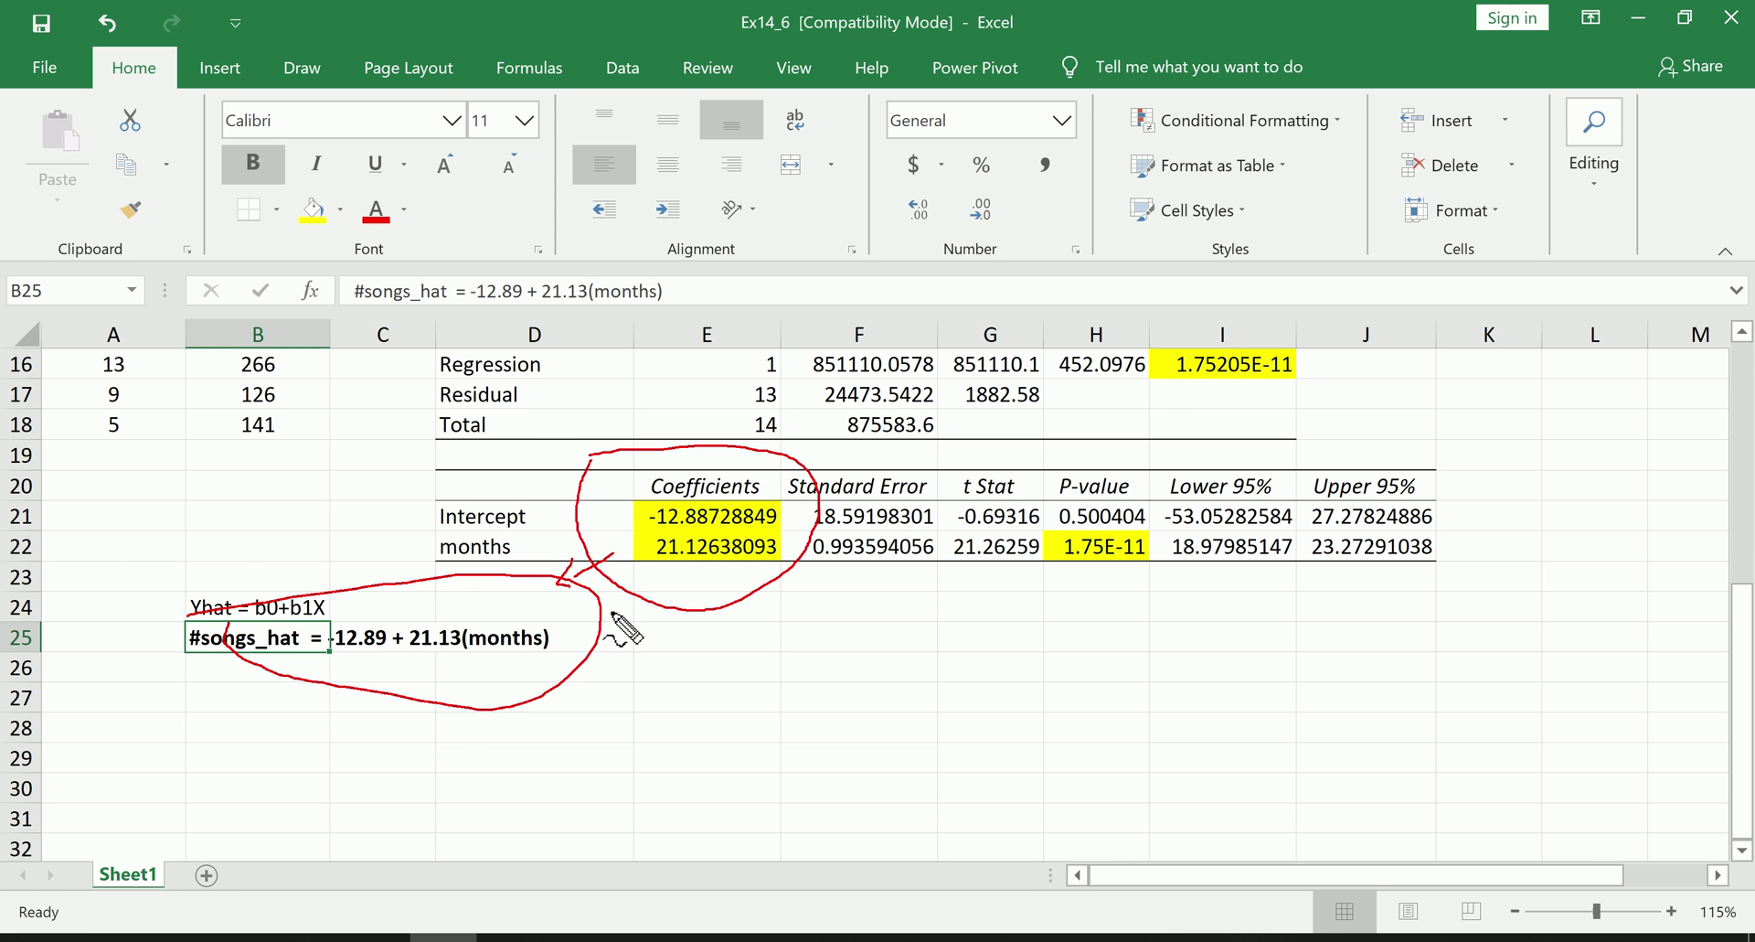
{"action": "key", "text": "Escape"}
{"action": "scroll", "coordinate": [1113, 672], "scroll_direction": "up", "scroll_amount": 4}
{"action": "scroll", "coordinate": [1113, 672], "scroll_direction": "up", "scroll_amount": 1}
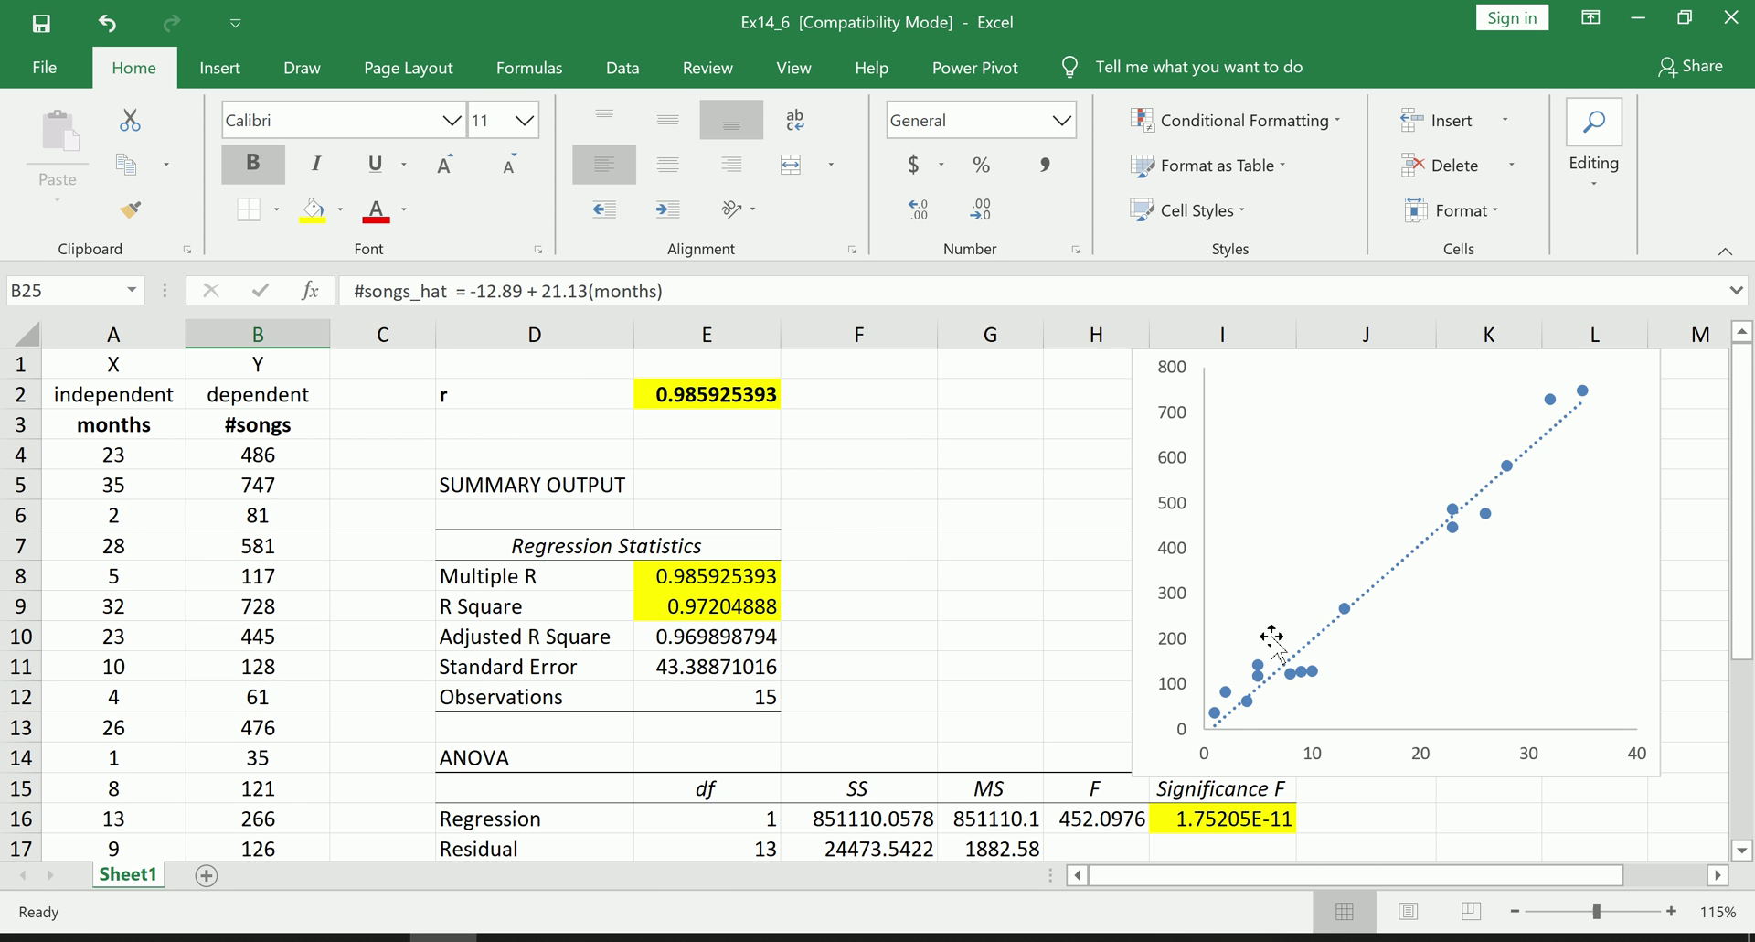
{"action": "left_click_drag", "start_coordinate": [1216, 712], "coordinate": [1581, 408]}
{"action": "key", "text": "Escape"}
{"action": "scroll", "coordinate": [870, 638], "scroll_direction": "down", "scroll_amount": 4}
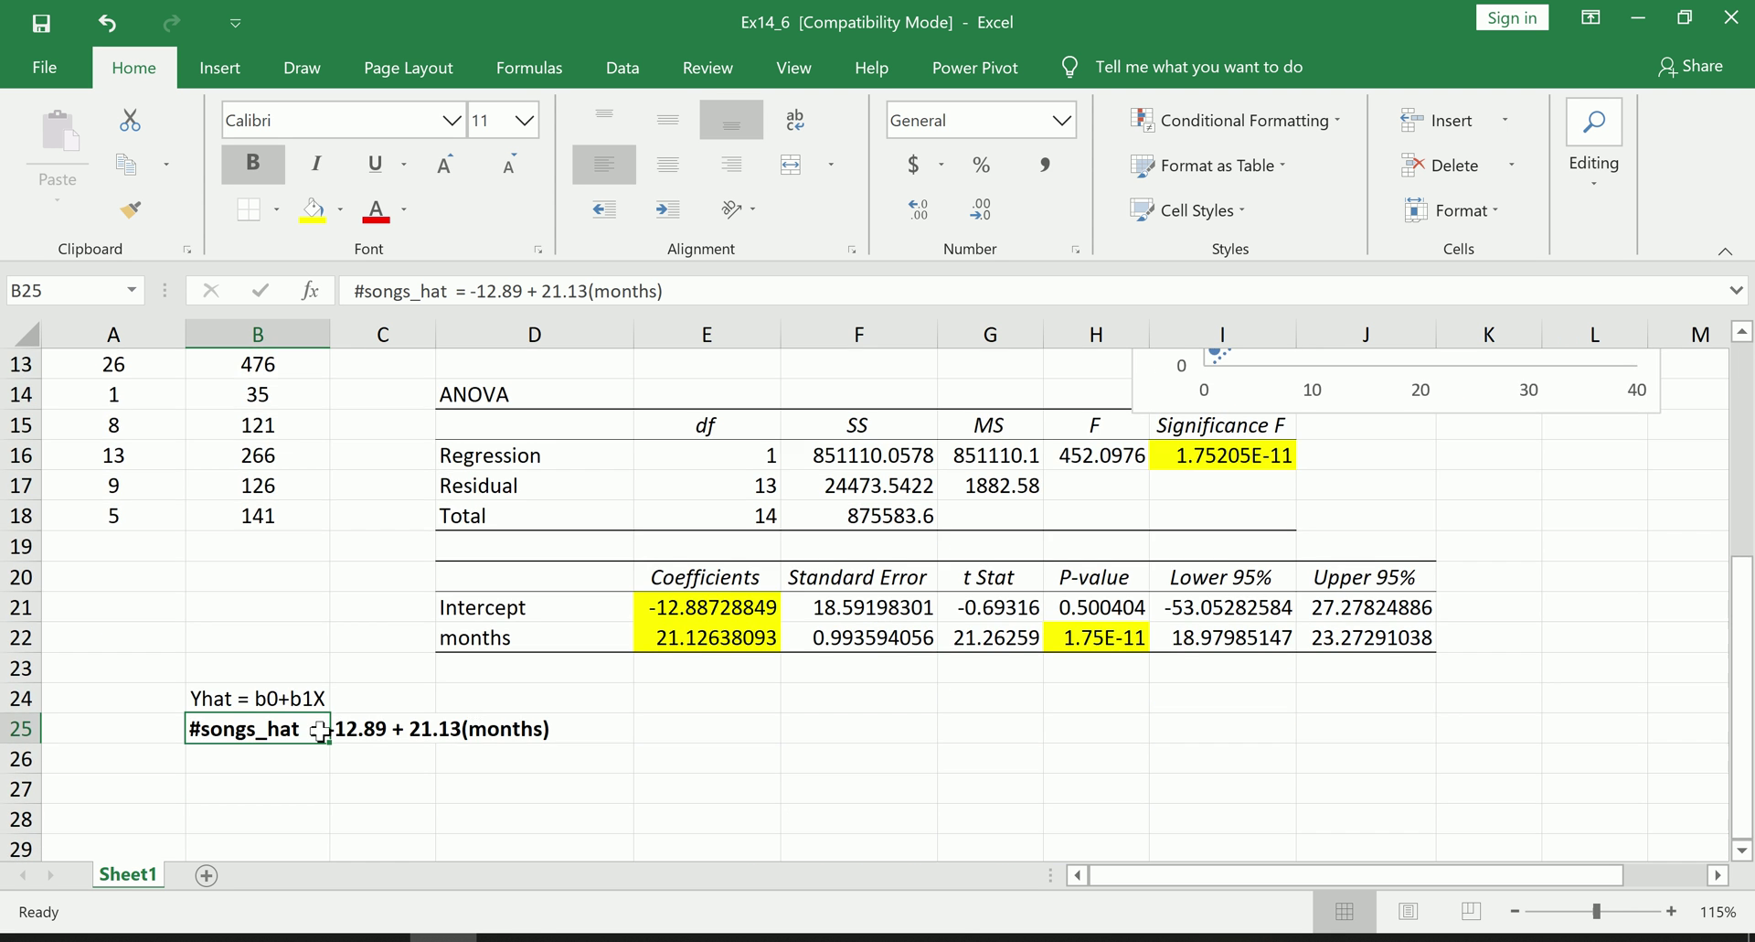
- Select B26 and mark 5 as the months value on the equation with ink
{"action": "left_click", "coordinate": [266, 761]}
{"action": "left_click", "coordinate": [285, 728]}
{"action": "left_click", "coordinate": [279, 758]}
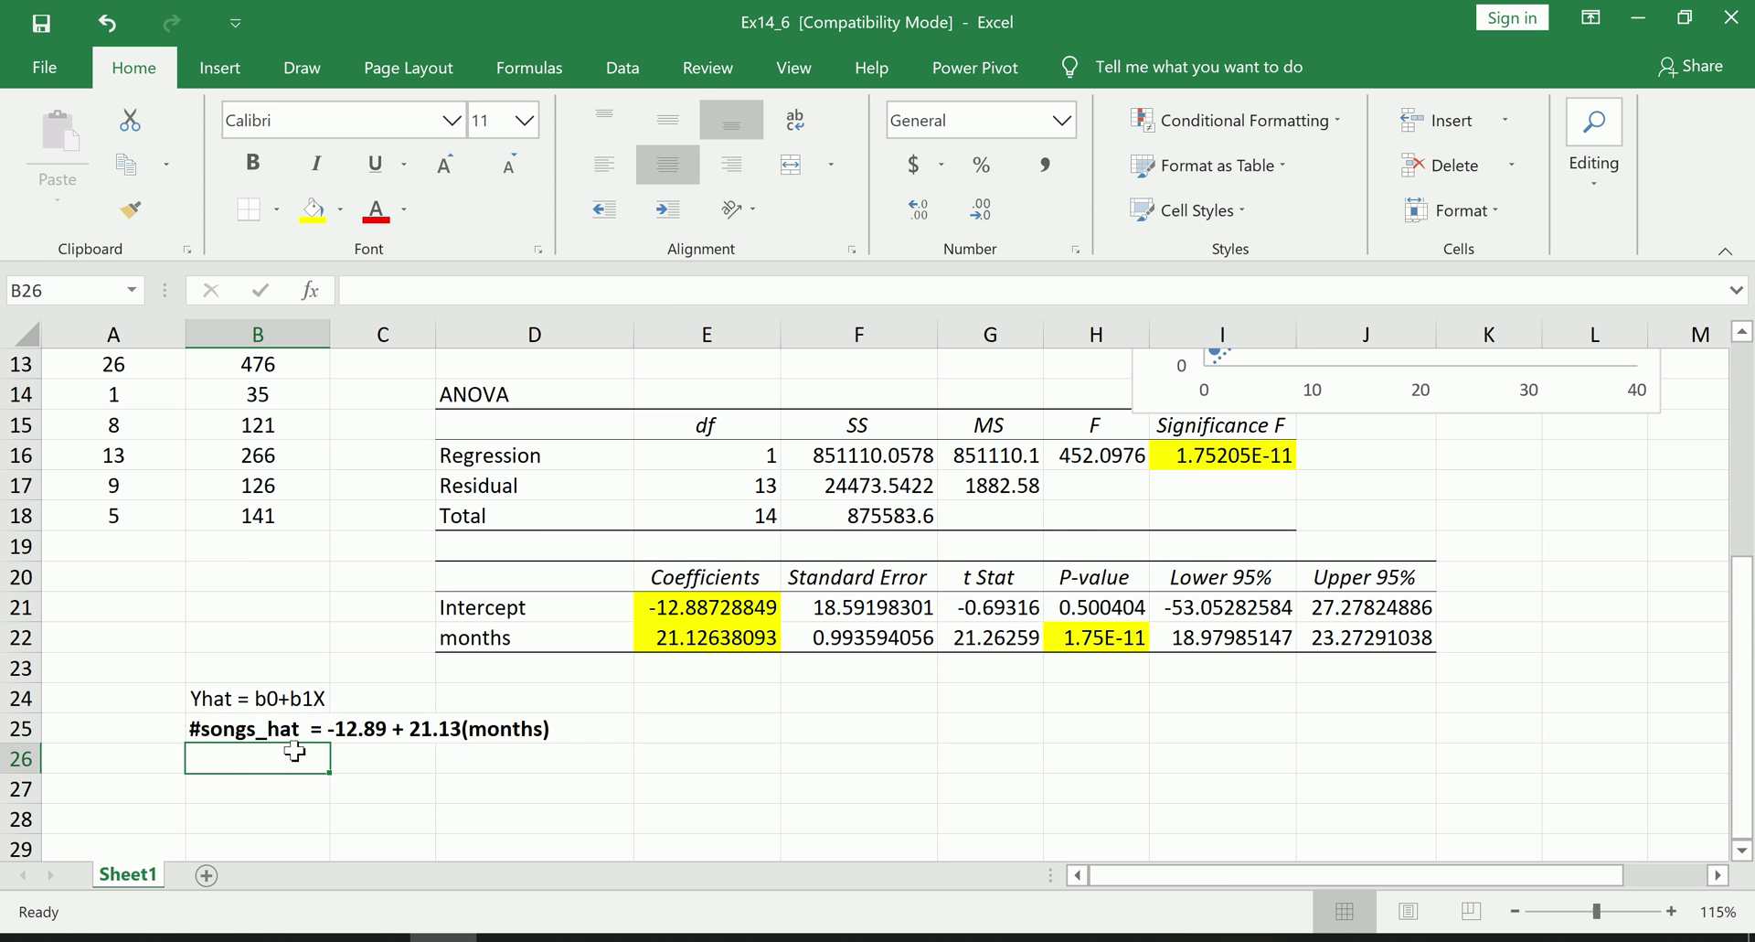
{"action": "scroll", "coordinate": [293, 746], "scroll_direction": "up", "scroll_amount": 1}
{"action": "scroll", "coordinate": [295, 748], "scroll_direction": "up", "scroll_amount": 1}
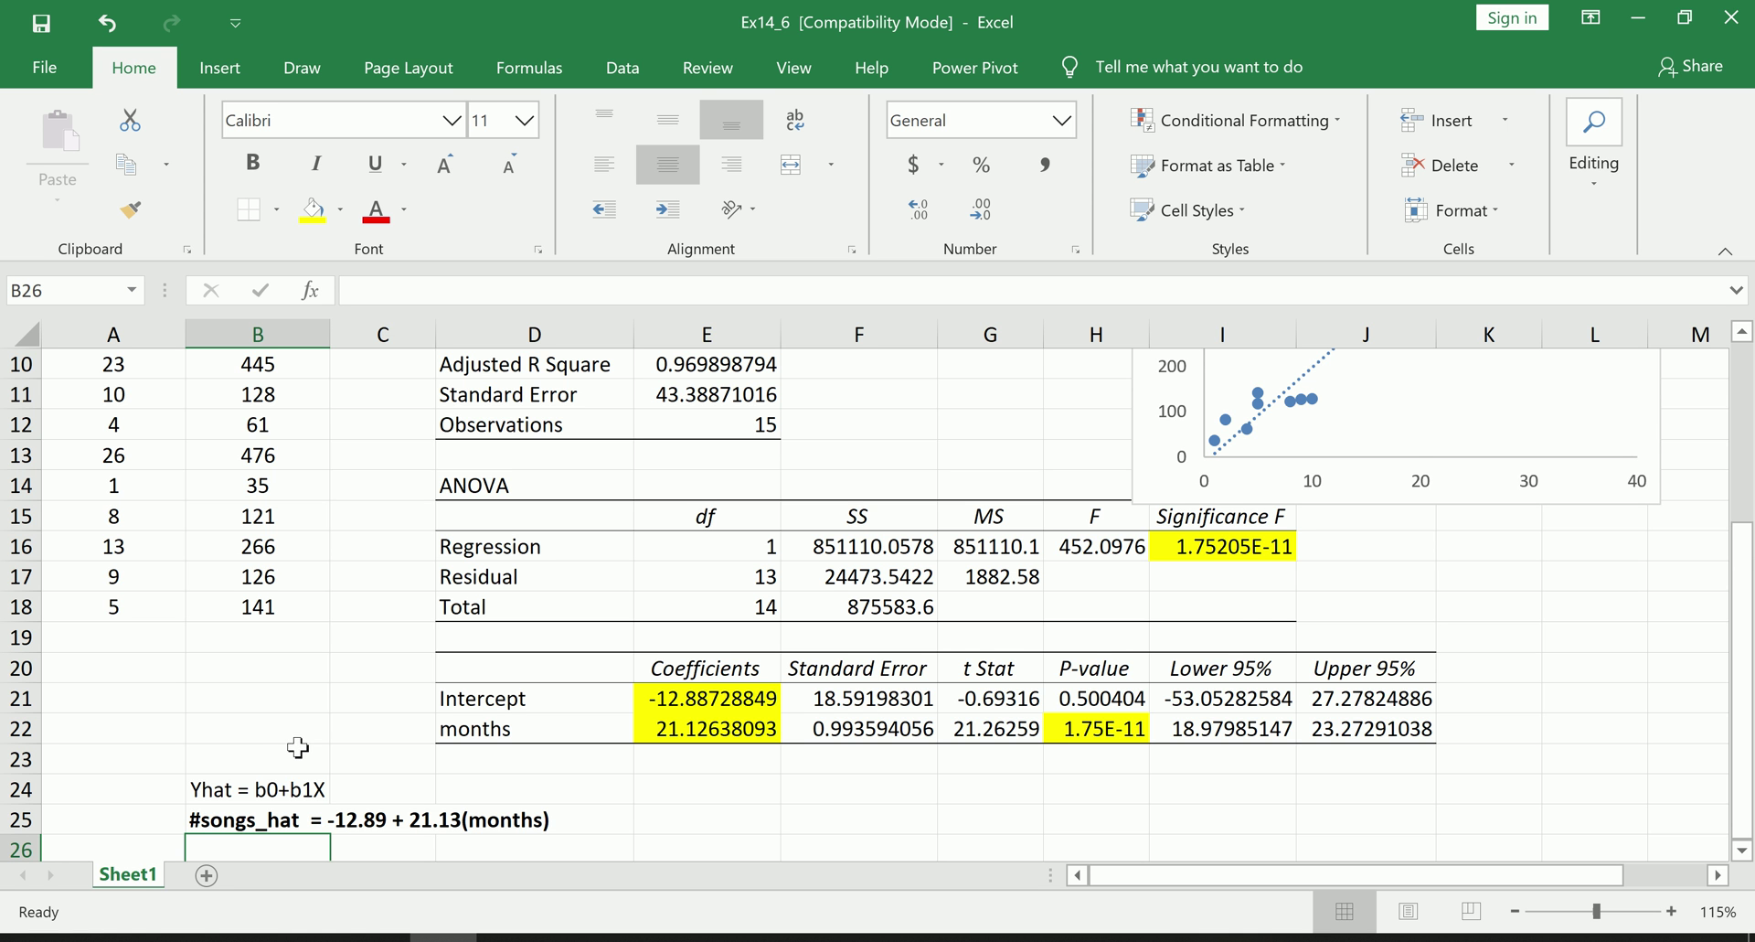
{"action": "scroll", "coordinate": [297, 749], "scroll_direction": "down", "scroll_amount": 1}
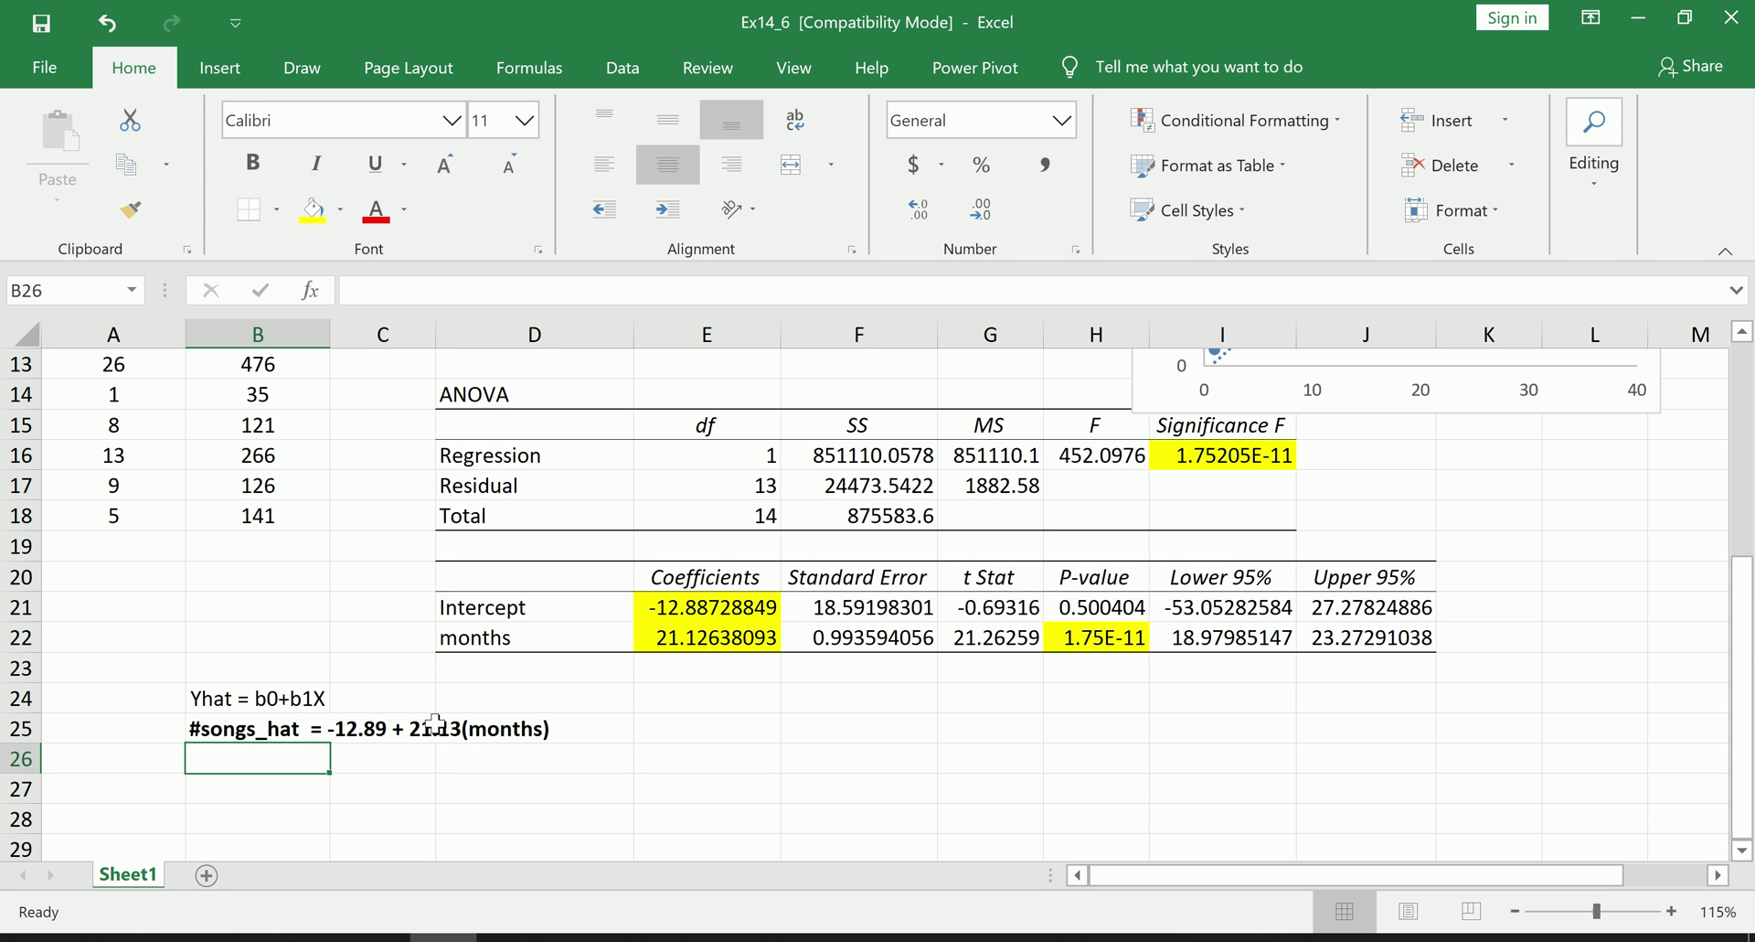
{"action": "mouse_move", "coordinate": [494, 703]}
{"action": "left_mouse_down"}
{"action": "mouse_move", "coordinate": [504, 745]}
{"action": "mouse_move", "coordinate": [487, 757]}
{"action": "mouse_move", "coordinate": [521, 702]}
{"action": "left_mouse_up"}
{"action": "mouse_move", "coordinate": [339, 706]}
{"action": "left_mouse_down"}
{"action": "mouse_move", "coordinate": [553, 718]}
{"action": "mouse_move", "coordinate": [535, 763]}
{"action": "mouse_move", "coordinate": [325, 745]}
{"action": "mouse_move", "coordinate": [331, 709]}
{"action": "mouse_move", "coordinate": [197, 732]}
{"action": "mouse_move", "coordinate": [247, 713]}
{"action": "mouse_move", "coordinate": [322, 723]}
{"action": "left_mouse_up"}
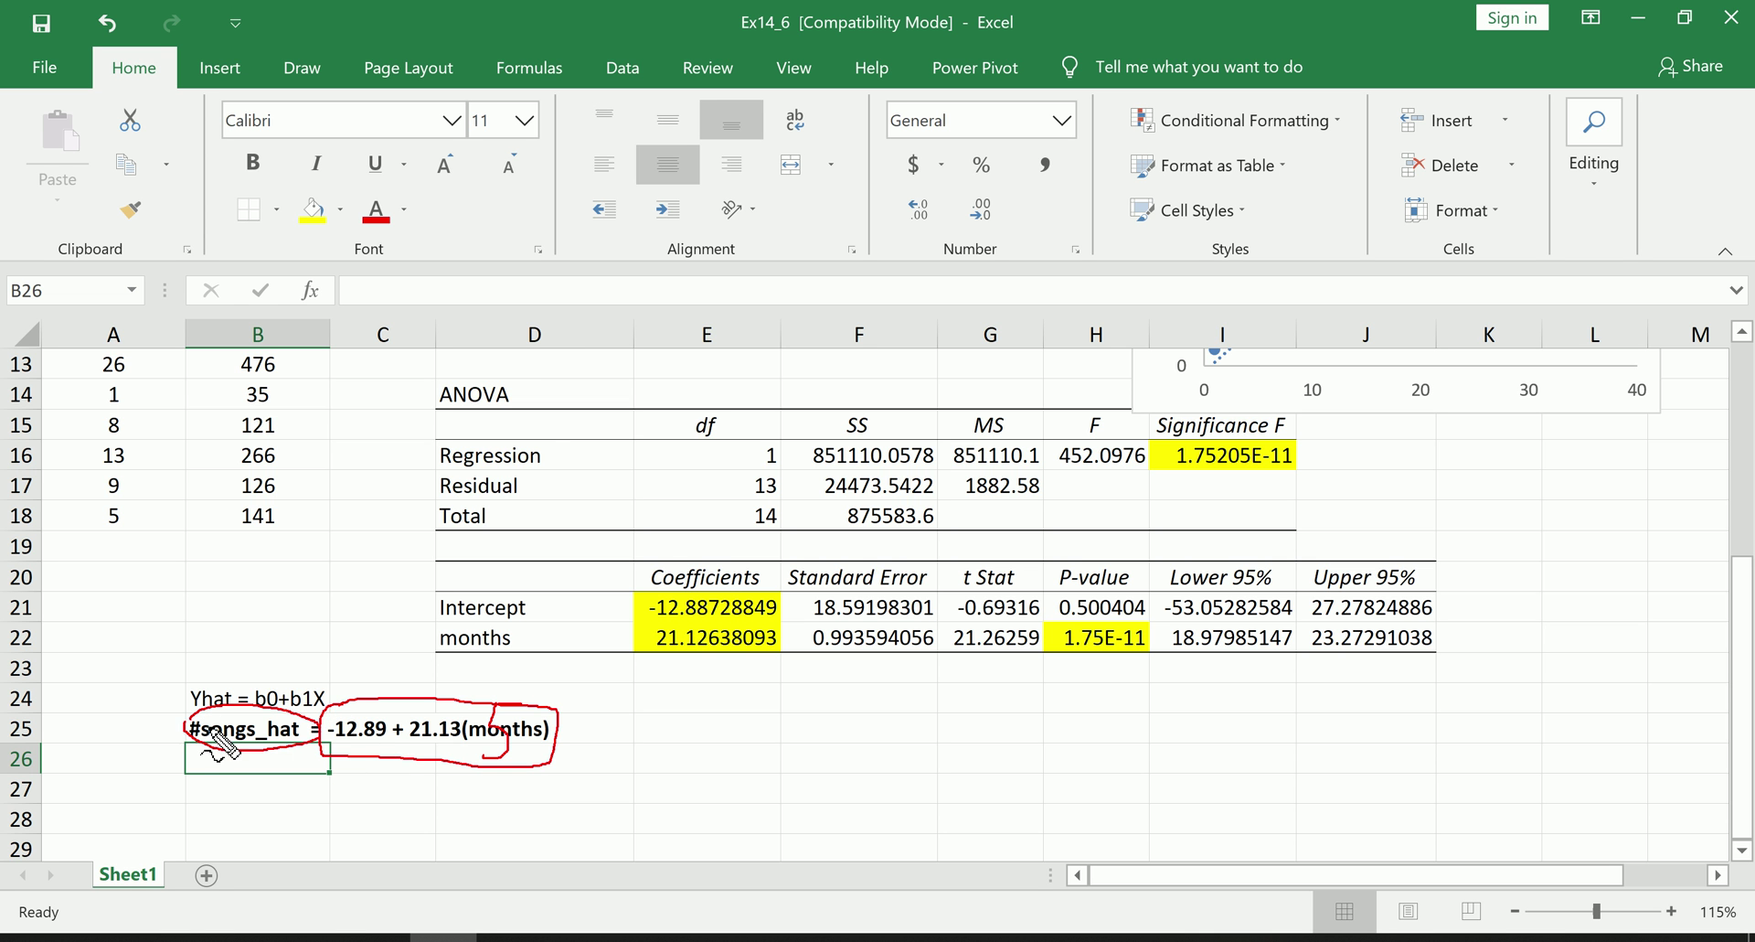
{"action": "key", "text": "Escape"}
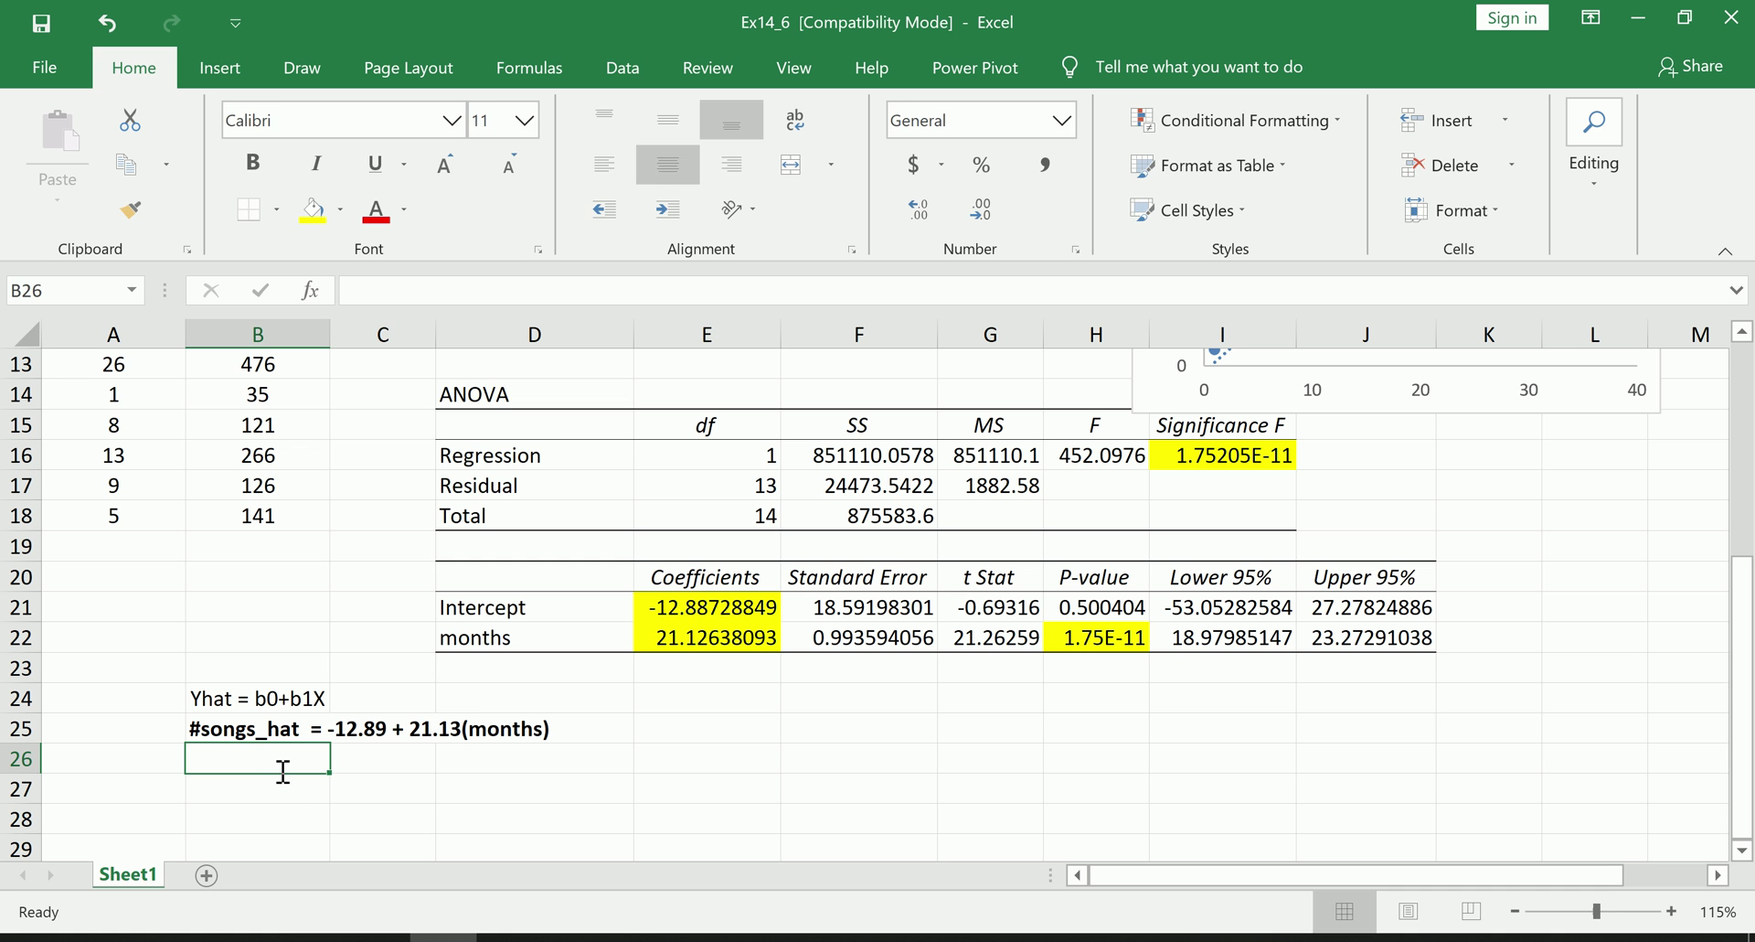
- Enter =E21+E22*5 in B26, predicting 92.74461614 songs at 5 months
{"action": "type", "text": "="}
{"action": "left_click", "coordinate": [685, 608]}
{"action": "type", "text": "+"}
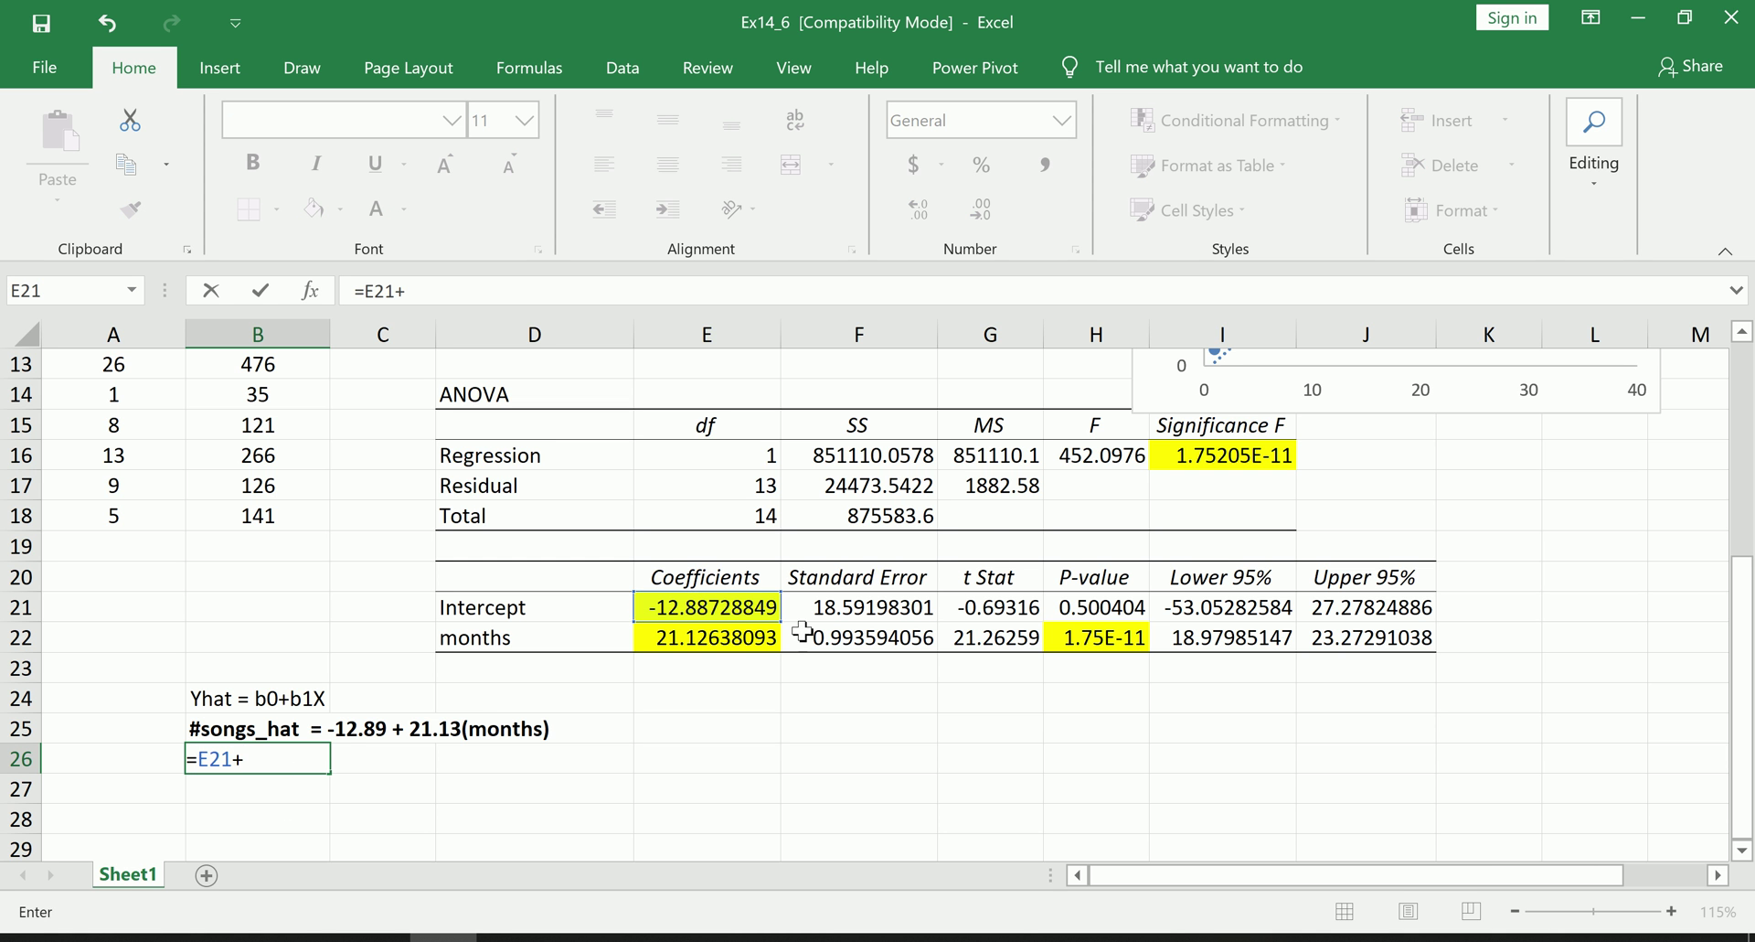
{"action": "left_click", "coordinate": [767, 640]}
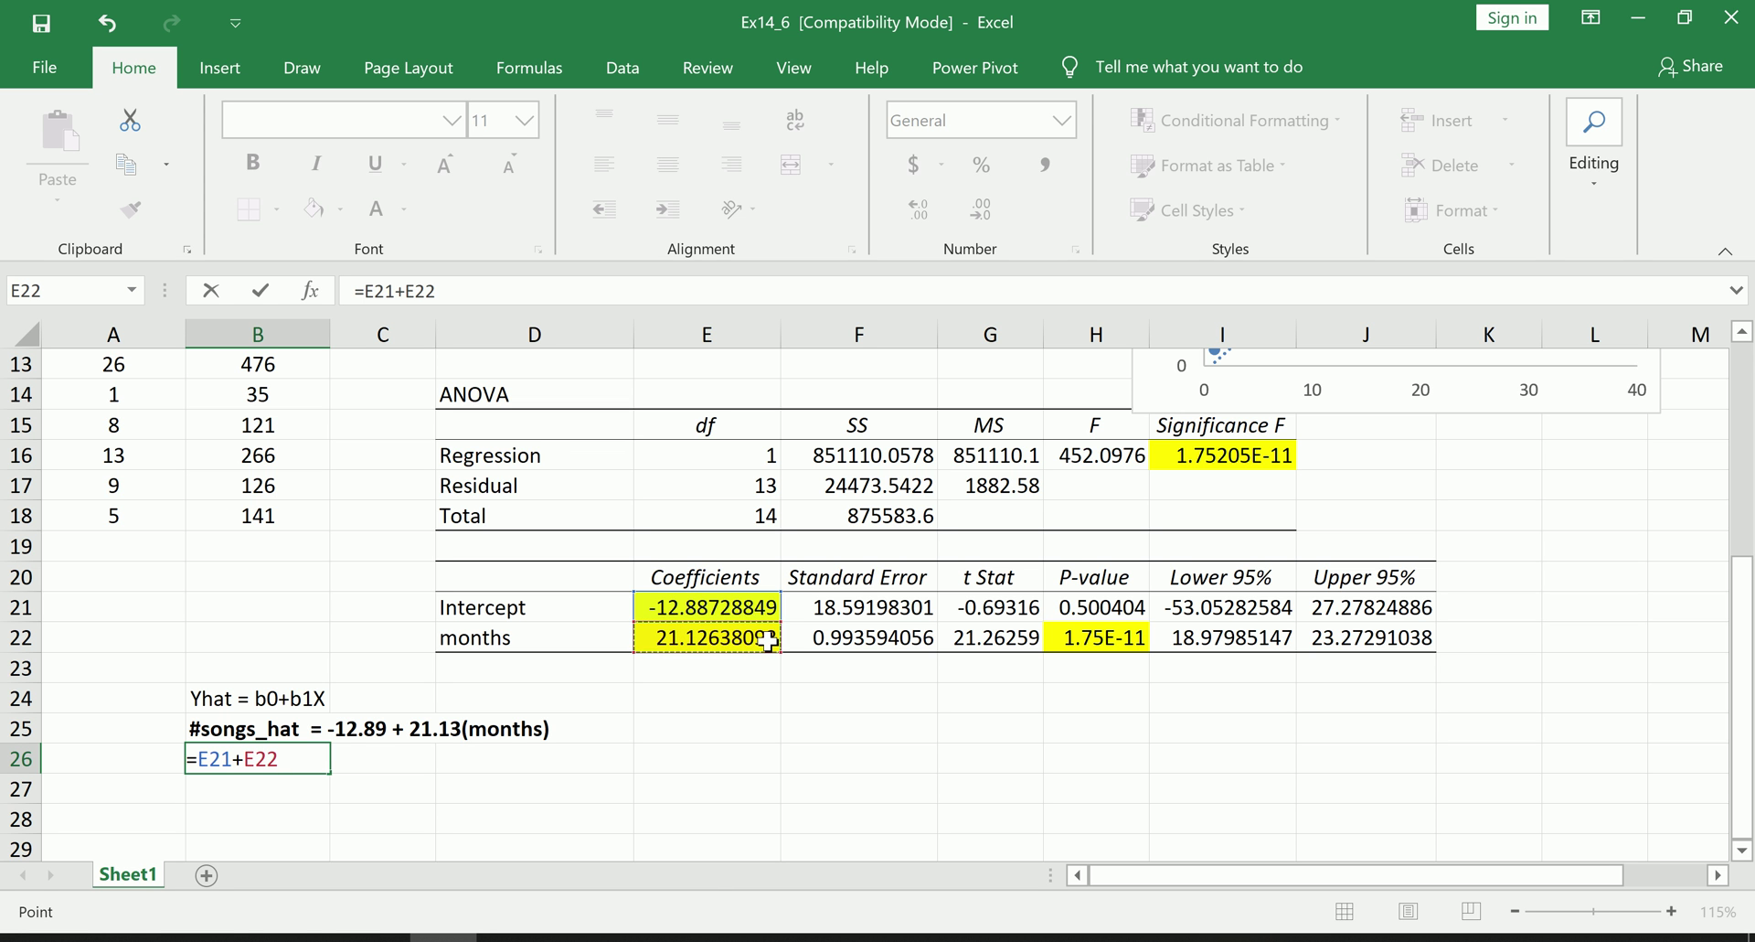
{"action": "type", "text": "*5"}
{"action": "key", "text": "Return"}
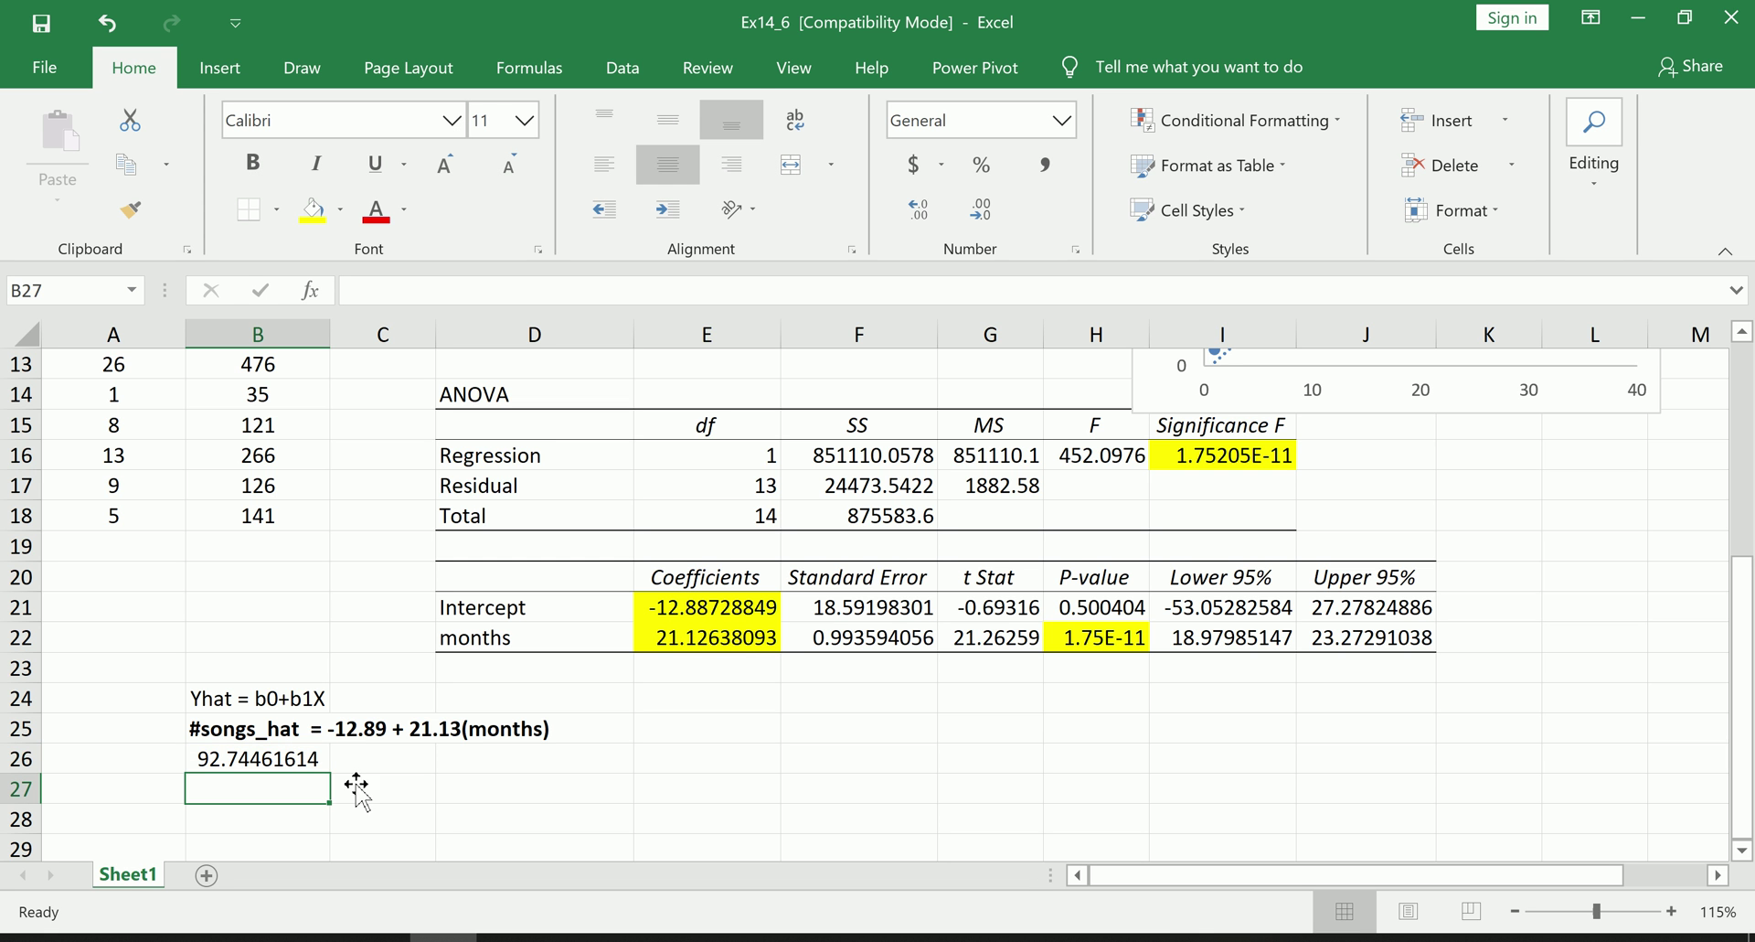
{"action": "left_click", "coordinate": [224, 764]}
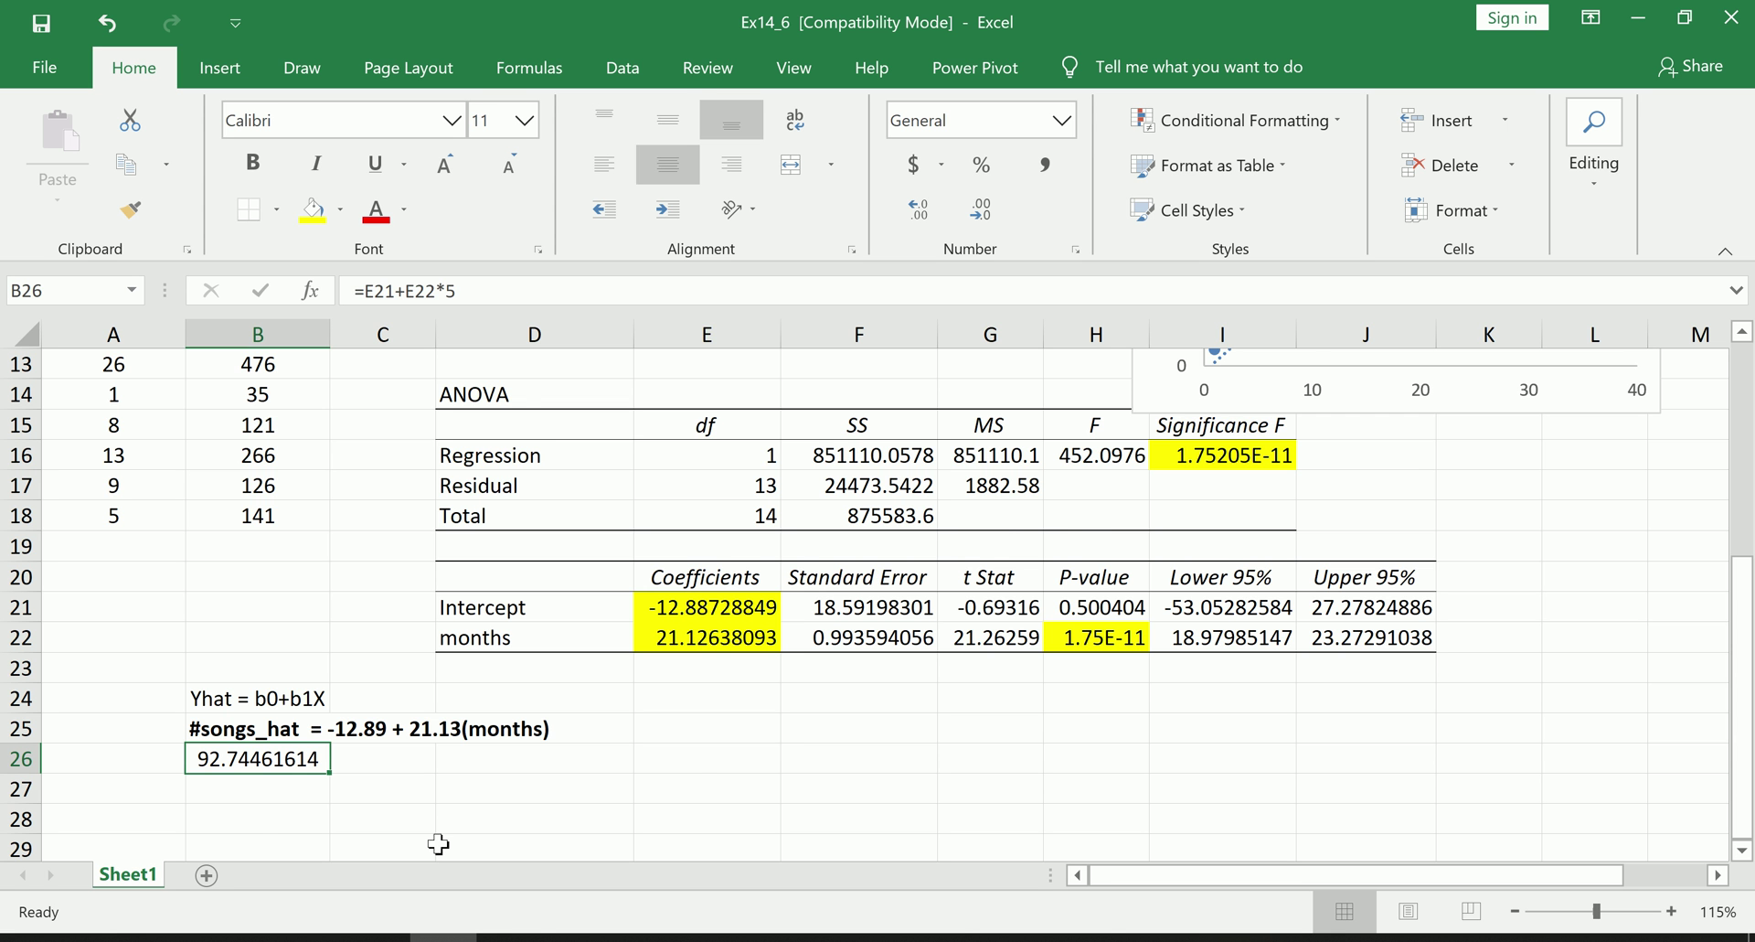
{"action": "left_click", "coordinate": [693, 759]}
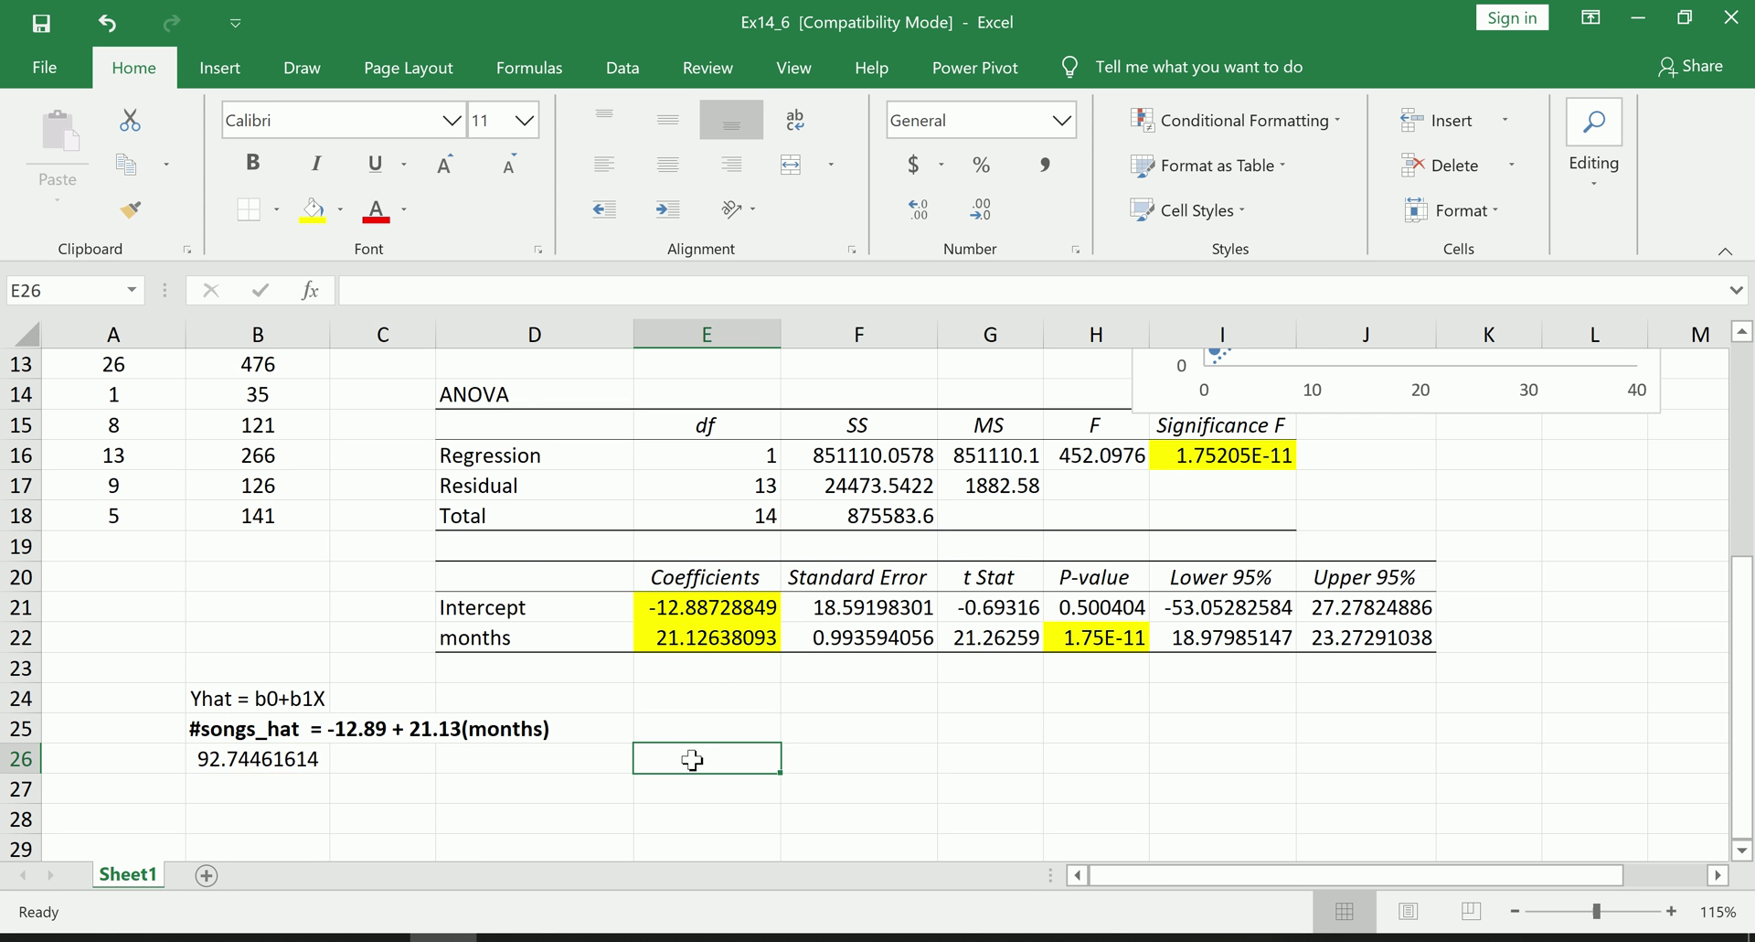
{"action": "scroll", "coordinate": [692, 759], "scroll_direction": "up", "scroll_amount": 1}
{"action": "scroll", "coordinate": [692, 759], "scroll_direction": "down", "scroll_amount": 1}
{"action": "scroll", "coordinate": [714, 783], "scroll_direction": "up", "scroll_amount": 3}
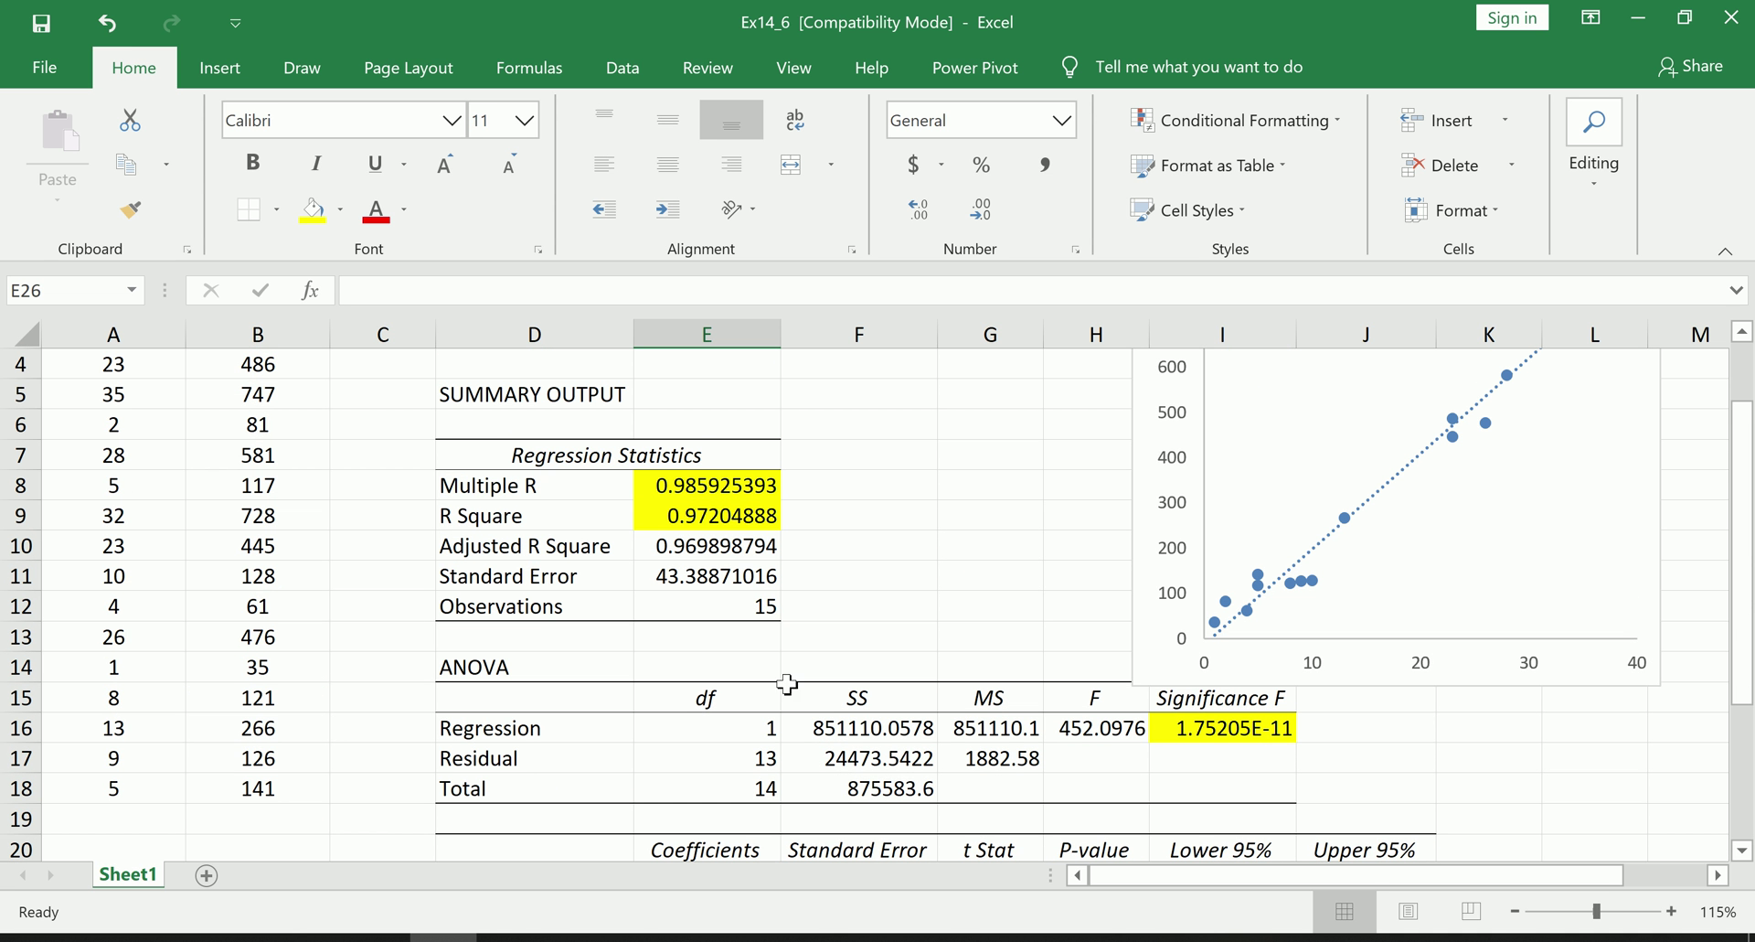
{"action": "mouse_move", "coordinate": [643, 501]}
{"action": "left_mouse_down"}
{"action": "mouse_move", "coordinate": [797, 520]}
{"action": "mouse_move", "coordinate": [695, 535]}
{"action": "mouse_move", "coordinate": [634, 528]}
{"action": "mouse_move", "coordinate": [640, 506]}
{"action": "left_mouse_up"}
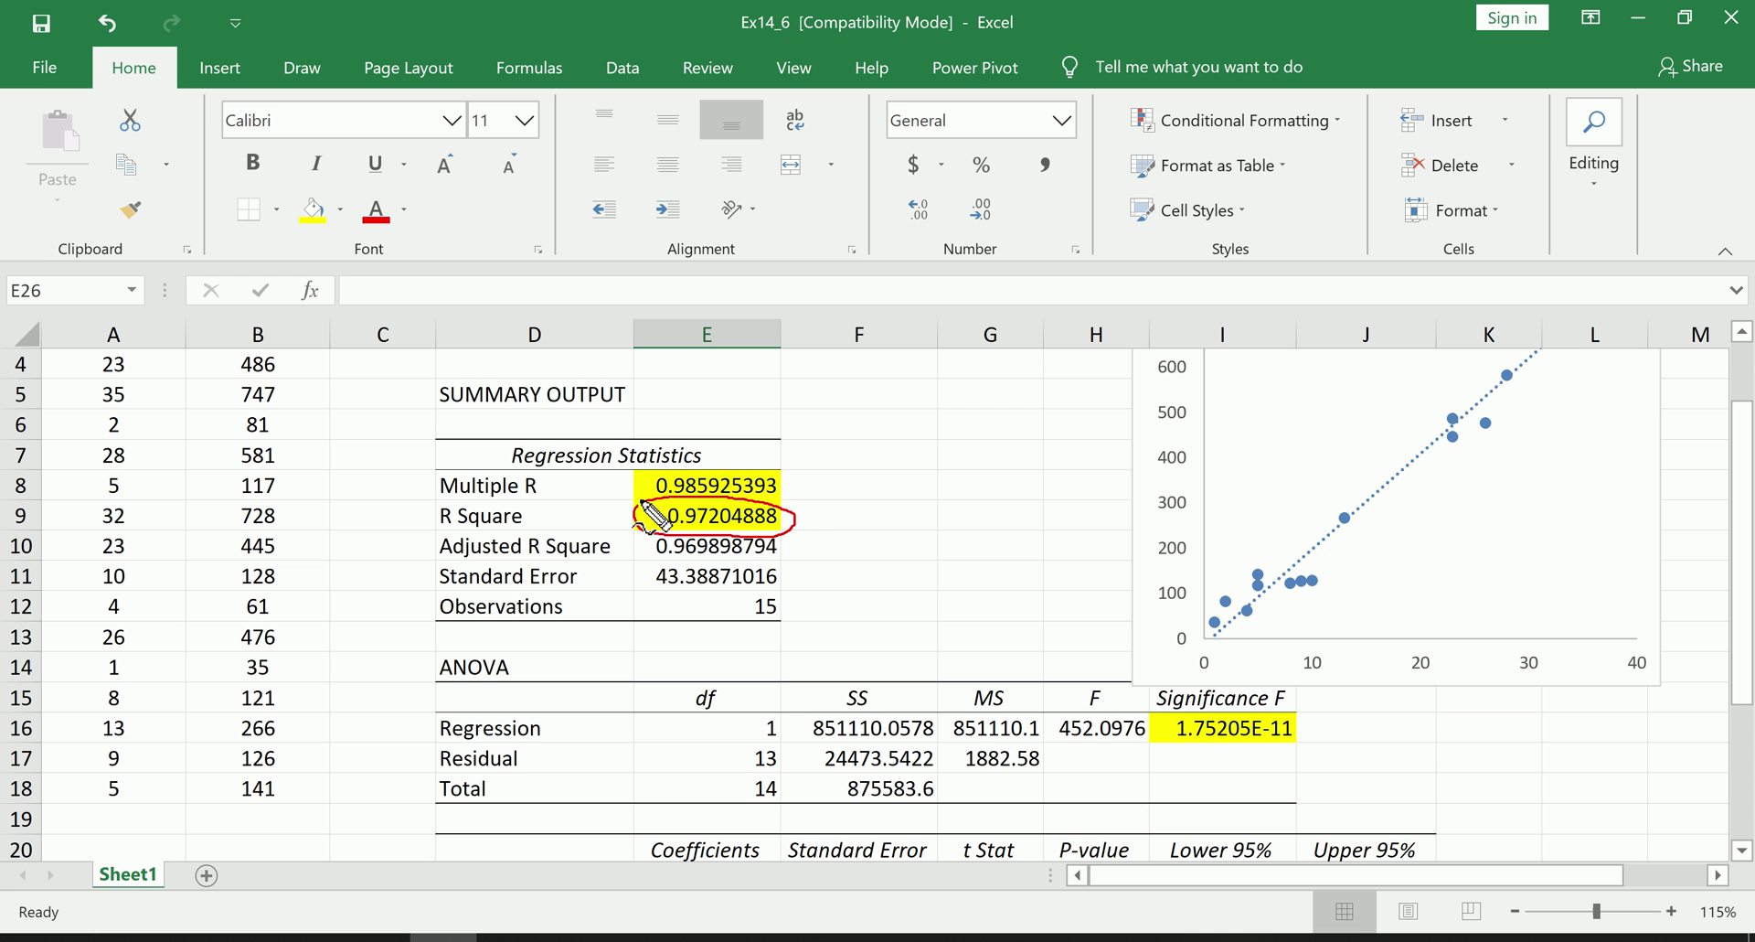
{"action": "mouse_move", "coordinate": [819, 480]}
{"action": "left_mouse_down"}
{"action": "mouse_move", "coordinate": [795, 505]}
{"action": "mouse_move", "coordinate": [826, 504]}
{"action": "left_mouse_up"}
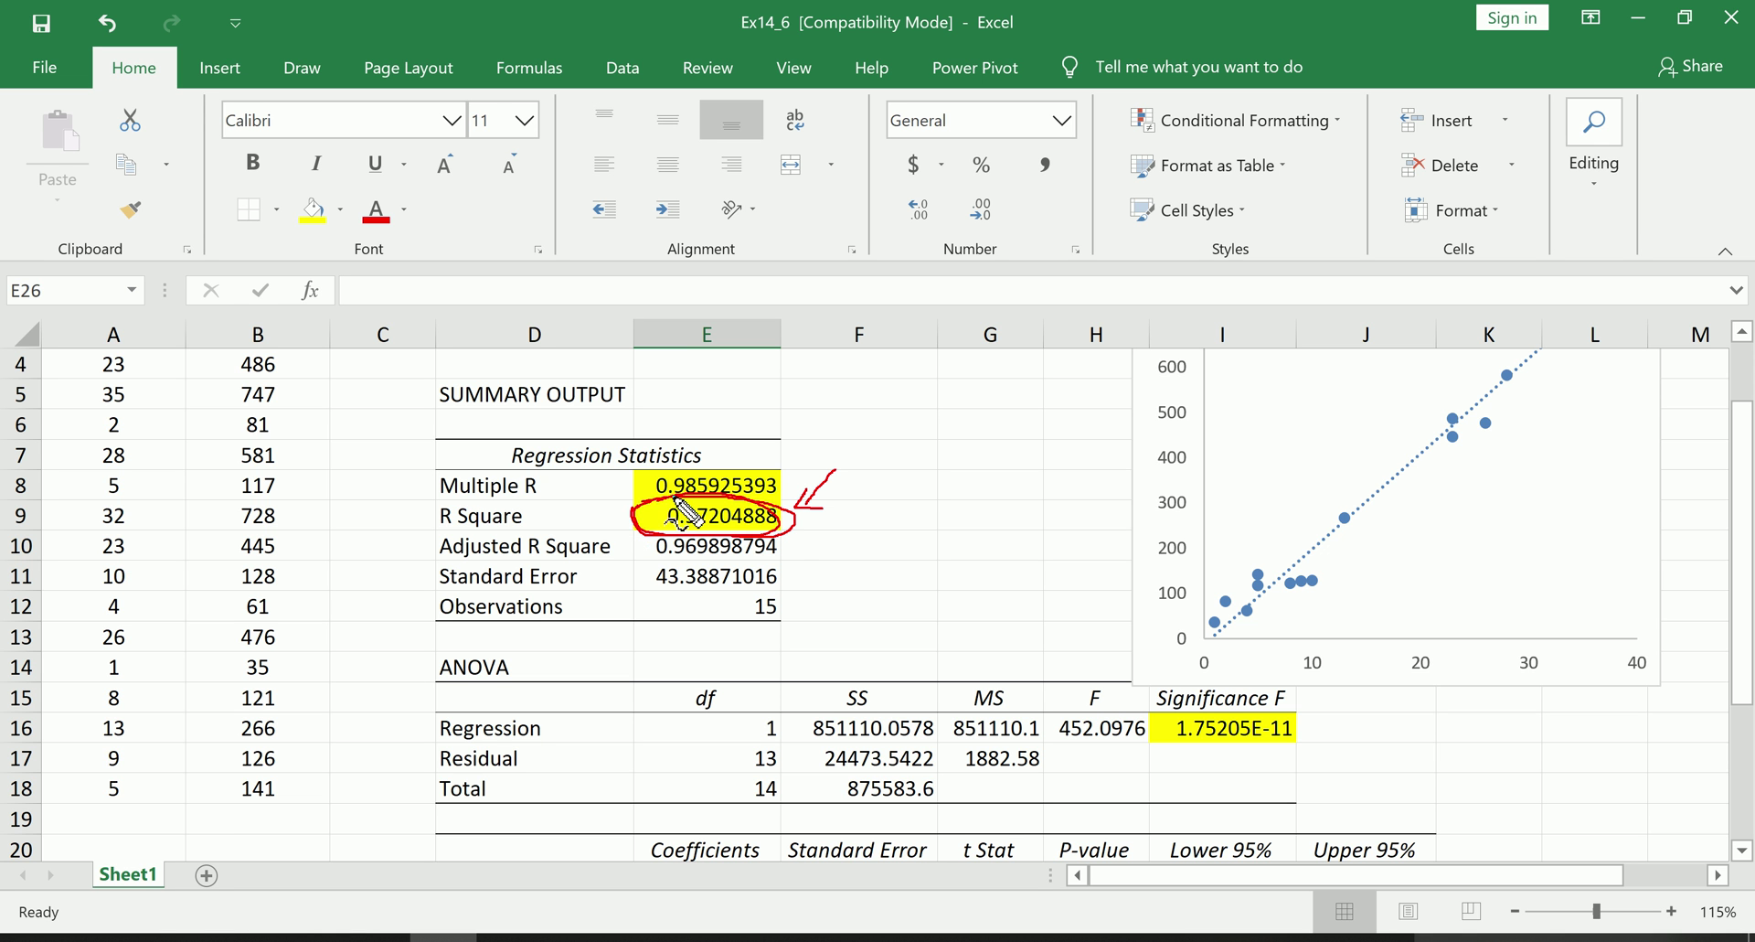
{"action": "left_click_drag", "start_coordinate": [784, 546], "coordinate": [640, 535]}
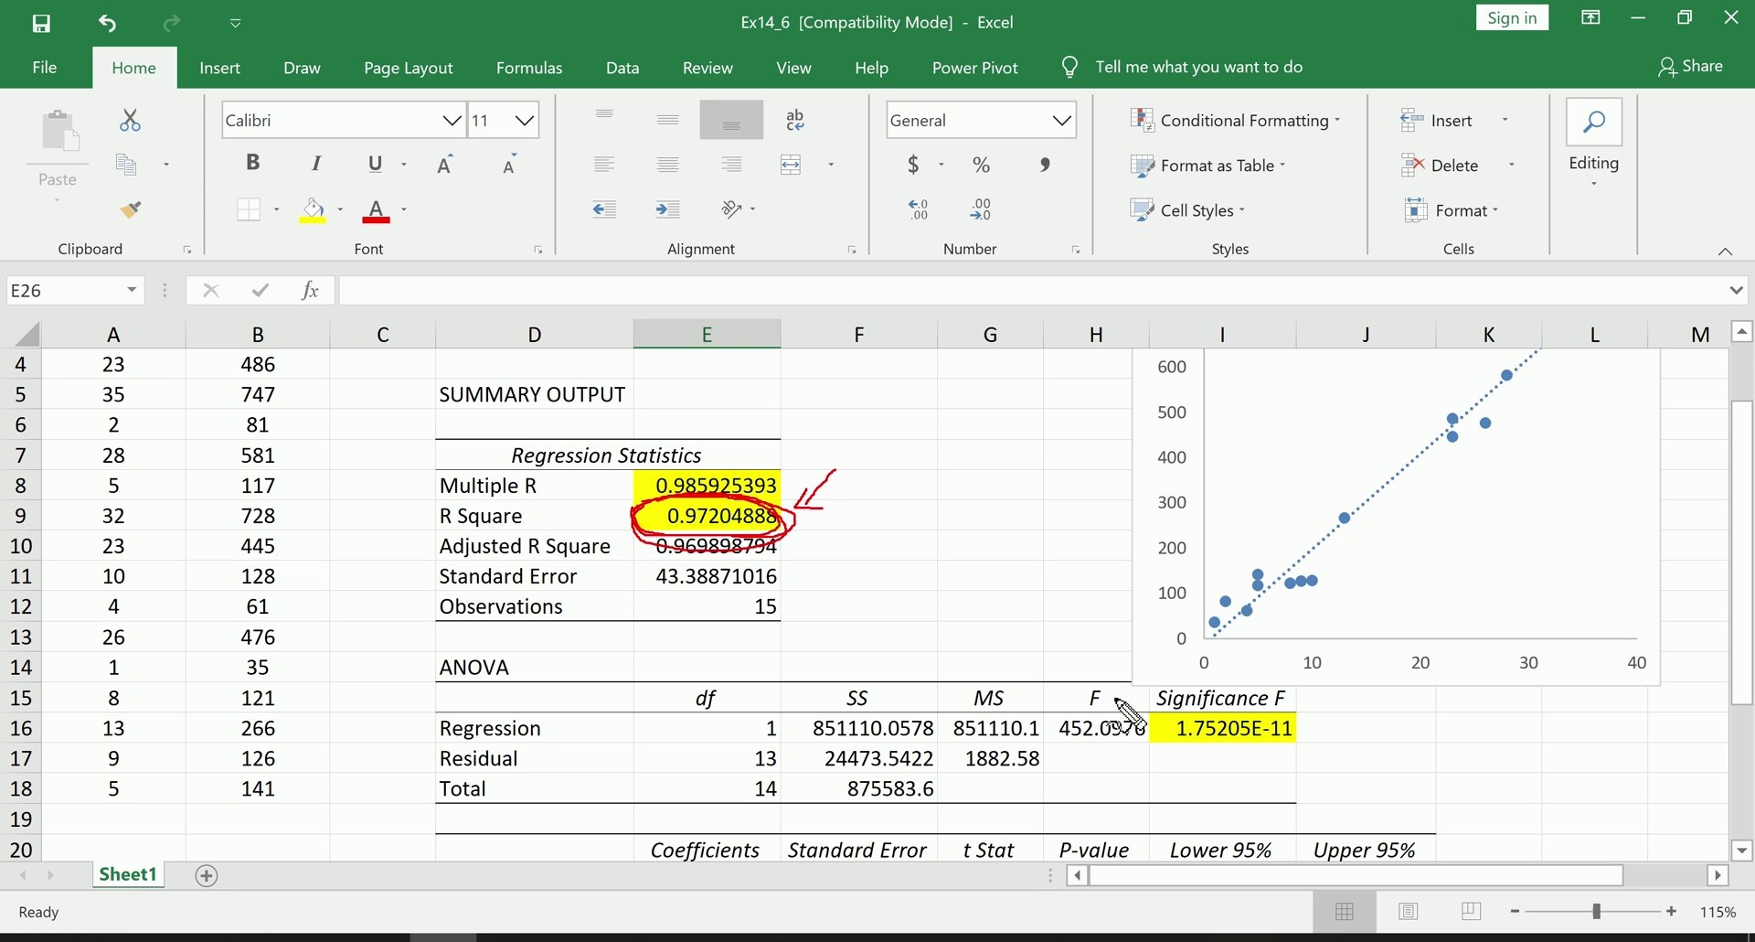
{"action": "mouse_move", "coordinate": [1170, 718]}
{"action": "left_mouse_down"}
{"action": "mouse_move", "coordinate": [1324, 725]}
{"action": "mouse_move", "coordinate": [1142, 768]}
{"action": "mouse_move", "coordinate": [1169, 729]}
{"action": "left_mouse_up"}
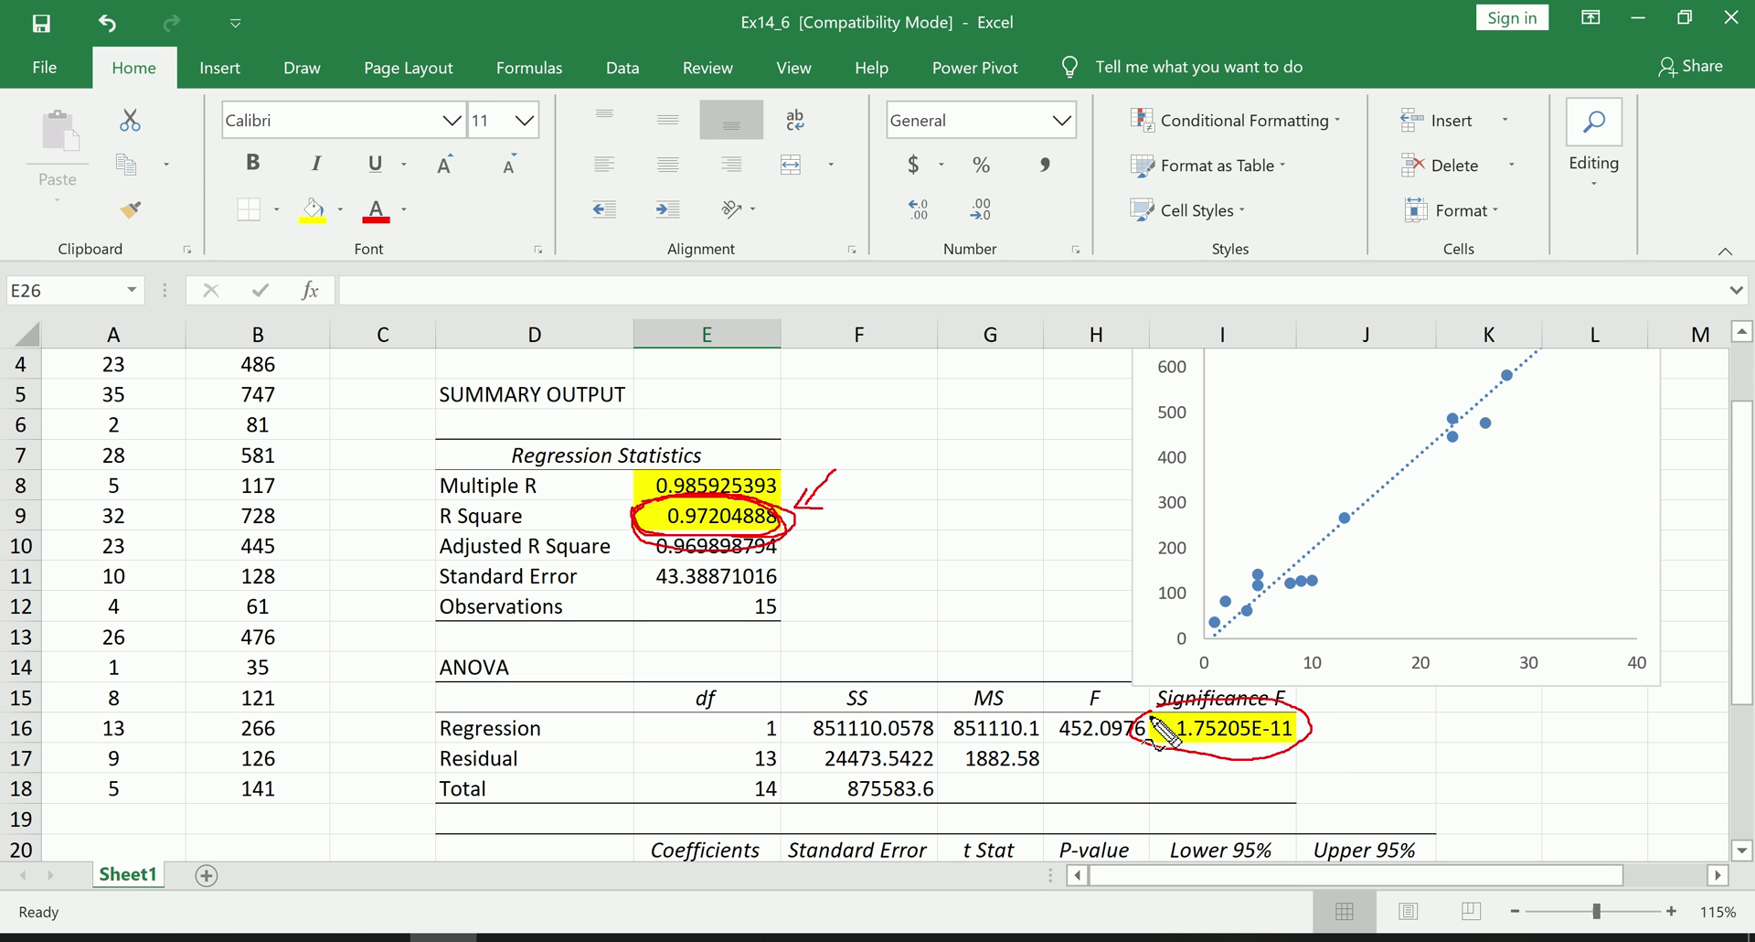
{"action": "key", "text": "Escape"}
{"action": "scroll", "coordinate": [1147, 727], "scroll_direction": "down", "scroll_amount": 3}
{"action": "mouse_move", "coordinate": [1048, 631]}
{"action": "left_mouse_down"}
{"action": "mouse_move", "coordinate": [1148, 614]}
{"action": "mouse_move", "coordinate": [1154, 651]}
{"action": "mouse_move", "coordinate": [1069, 630]}
{"action": "left_mouse_up"}
{"action": "key", "text": "Escape"}
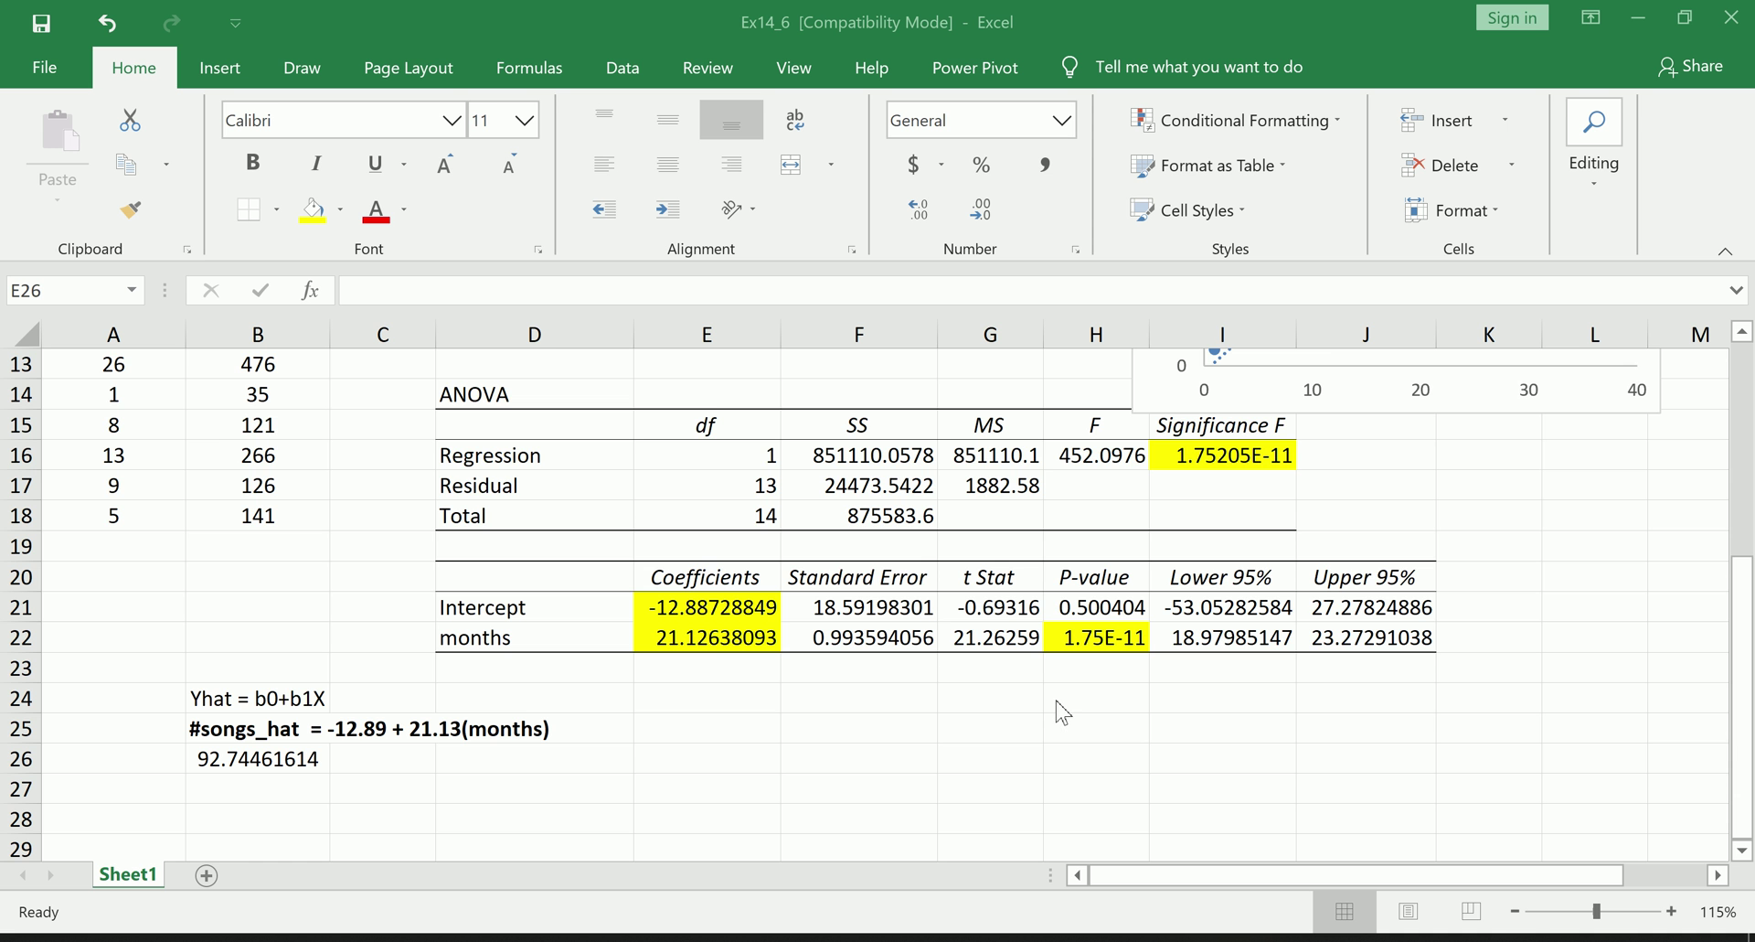
{"action": "scroll", "coordinate": [1057, 709], "scroll_direction": "up", "scroll_amount": 2}
{"action": "scroll", "coordinate": [1055, 708], "scroll_direction": "up", "scroll_amount": 2}
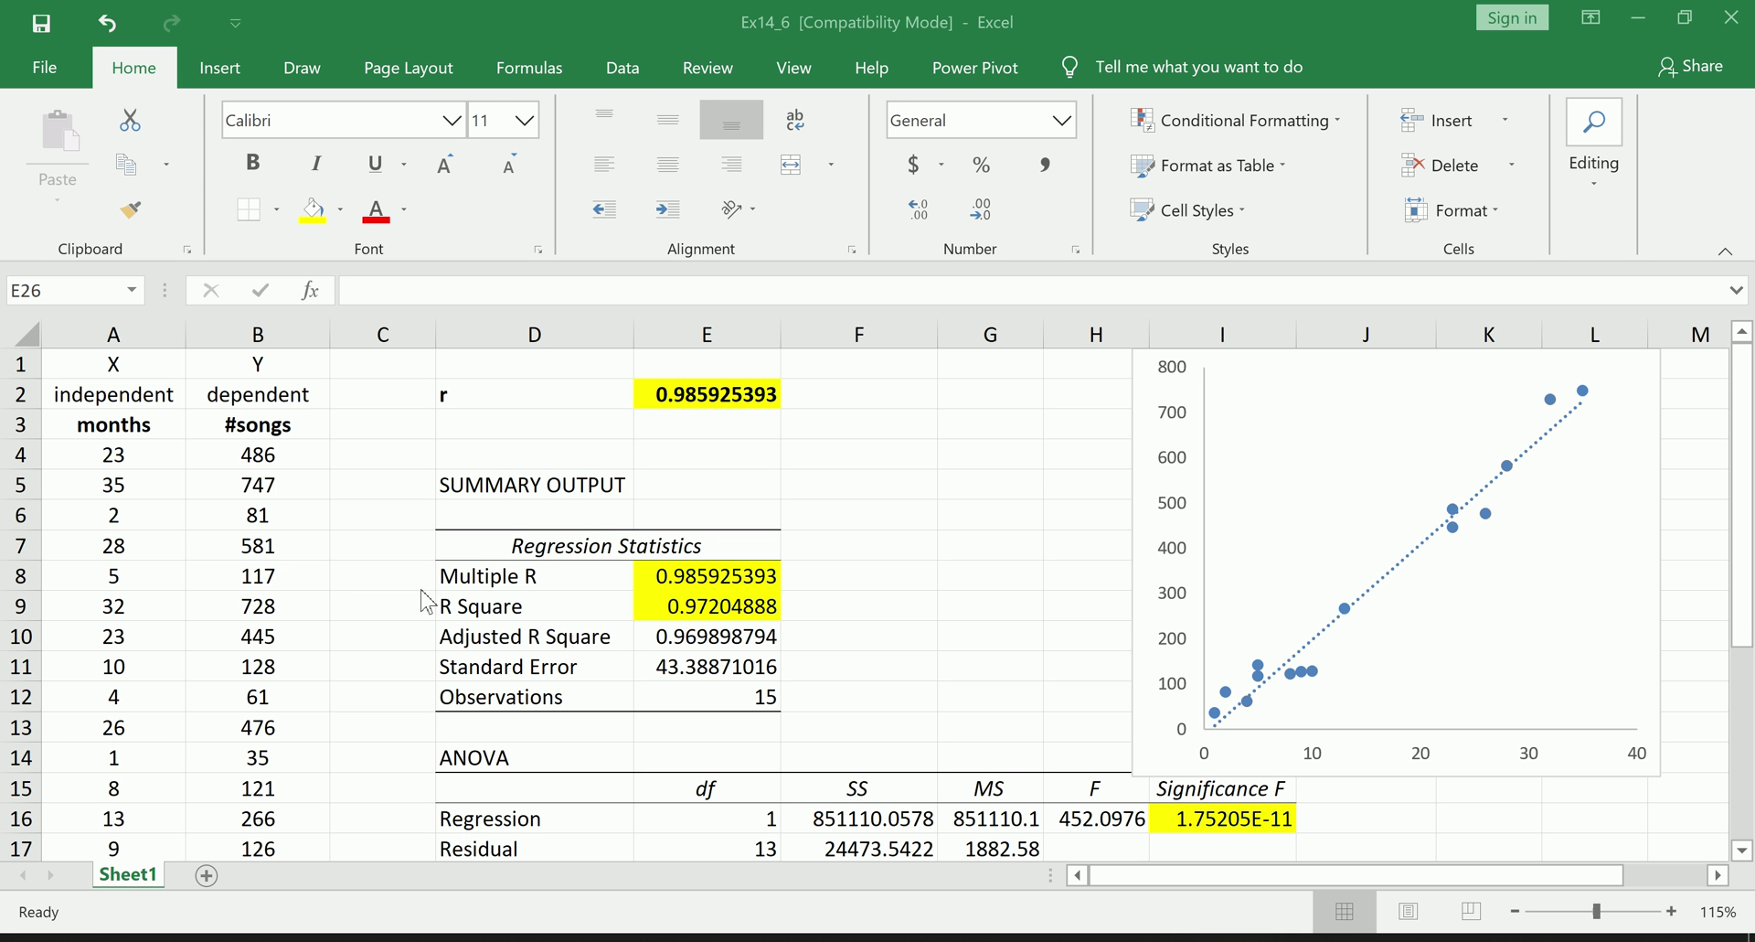
{"action": "mouse_move", "coordinate": [214, 409]}
{"action": "left_mouse_down"}
{"action": "mouse_move", "coordinate": [276, 445]}
{"action": "mouse_move", "coordinate": [162, 419]}
{"action": "left_mouse_up"}
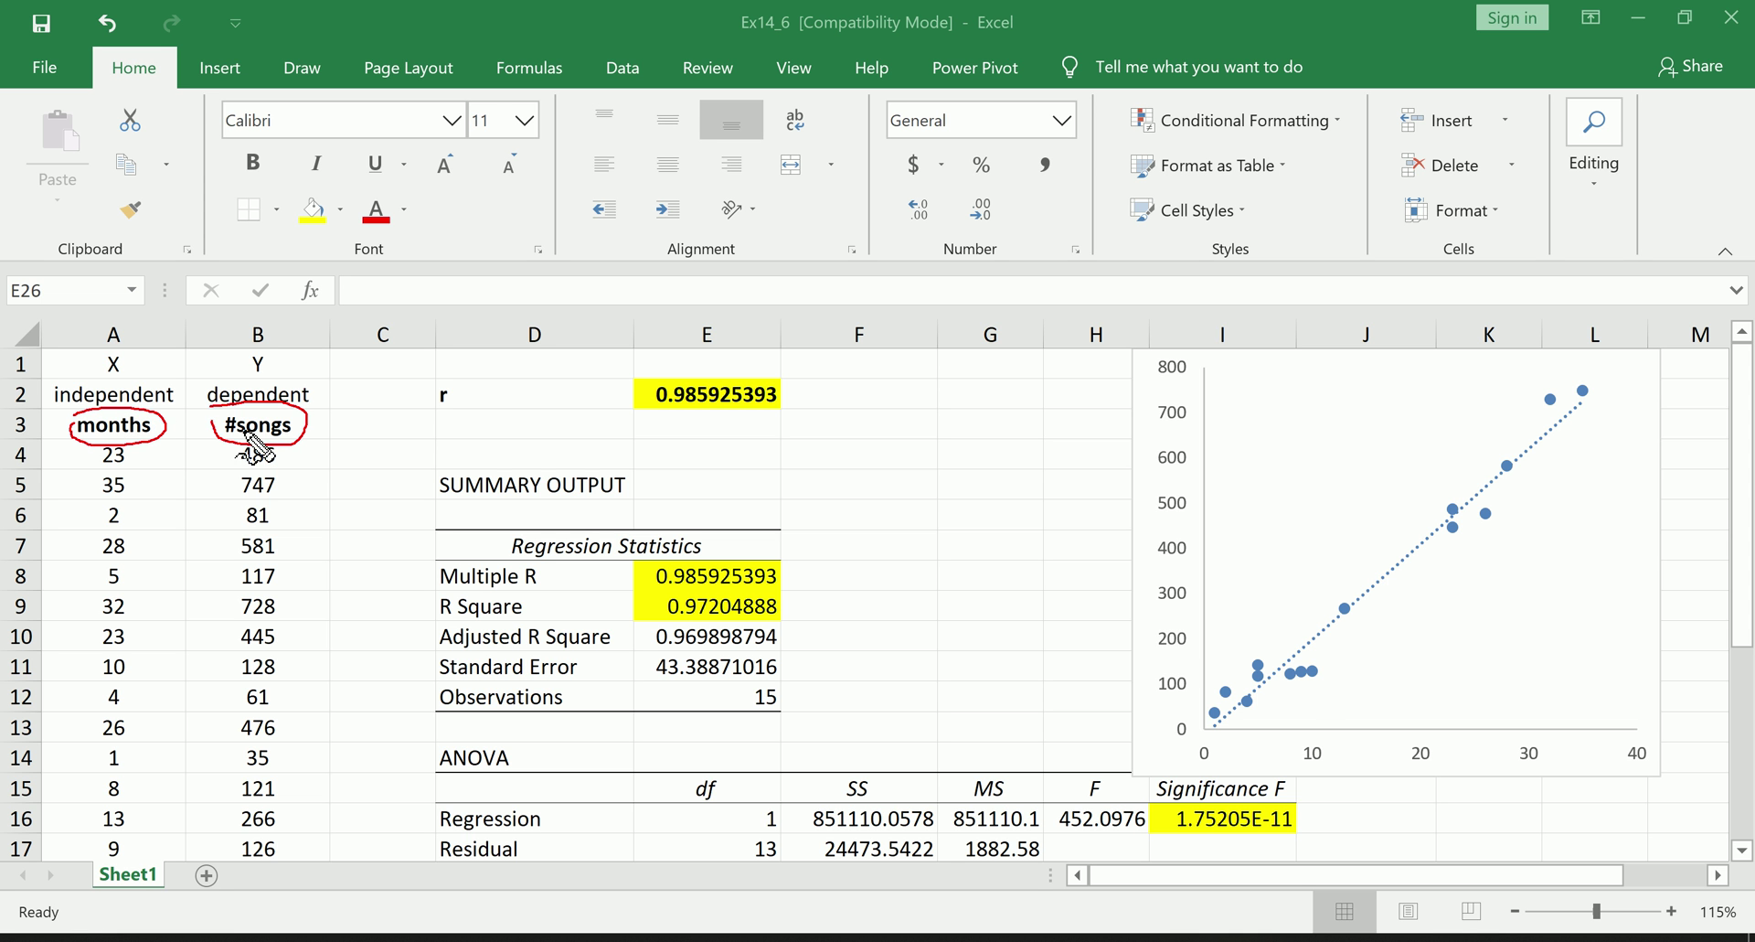
{"action": "mouse_move", "coordinate": [1175, 699]}
{"action": "left_mouse_down"}
{"action": "mouse_move", "coordinate": [1481, 462]}
{"action": "mouse_move", "coordinate": [1587, 420]}
{"action": "mouse_move", "coordinate": [1174, 763]}
{"action": "mouse_move", "coordinate": [1175, 704]}
{"action": "left_mouse_up"}
{"action": "mouse_move", "coordinate": [643, 604]}
{"action": "left_mouse_down"}
{"action": "mouse_move", "coordinate": [773, 595]}
{"action": "mouse_move", "coordinate": [663, 640]}
{"action": "mouse_move", "coordinate": [739, 617]}
{"action": "left_mouse_up"}
{"action": "key", "text": "Escape"}
{"action": "scroll", "coordinate": [894, 651], "scroll_direction": "down", "scroll_amount": 2}
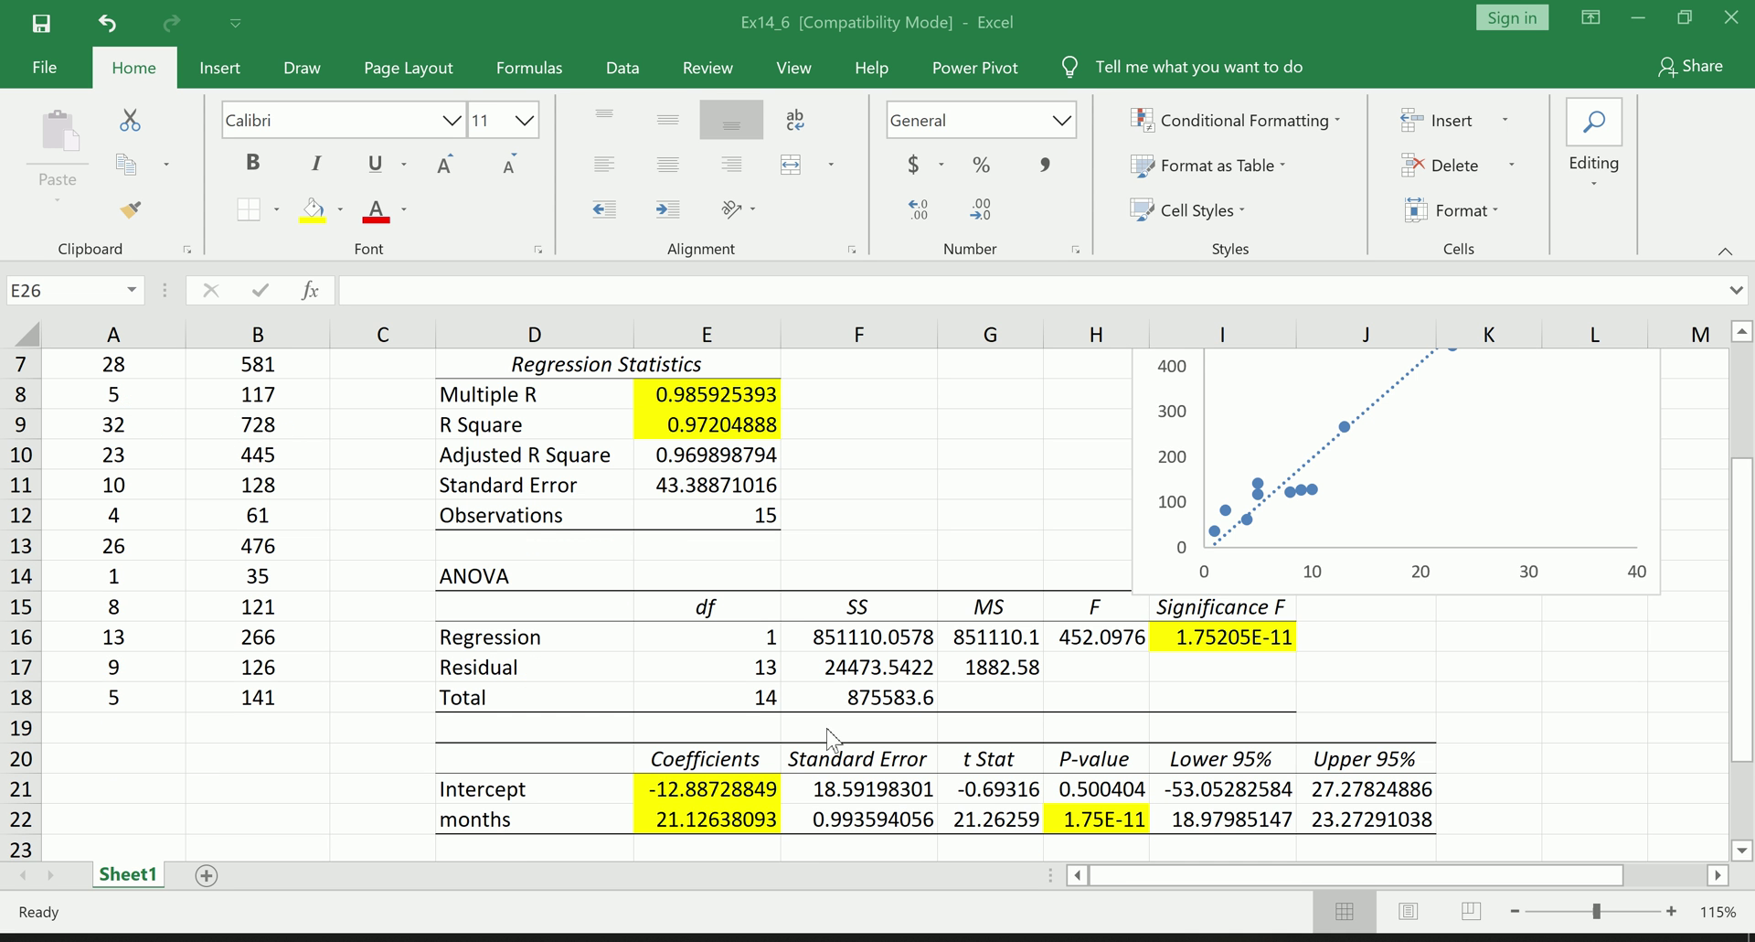
{"action": "left_click_drag", "start_coordinate": [646, 768], "coordinate": [687, 765]}
{"action": "key", "text": "Escape"}
{"action": "scroll", "coordinate": [684, 779], "scroll_direction": "down", "scroll_amount": 2}
{"action": "mouse_move", "coordinate": [183, 723]}
{"action": "left_mouse_down"}
{"action": "mouse_move", "coordinate": [521, 706]}
{"action": "mouse_move", "coordinate": [589, 766]}
{"action": "mouse_move", "coordinate": [273, 774]}
{"action": "mouse_move", "coordinate": [187, 727]}
{"action": "left_mouse_up"}
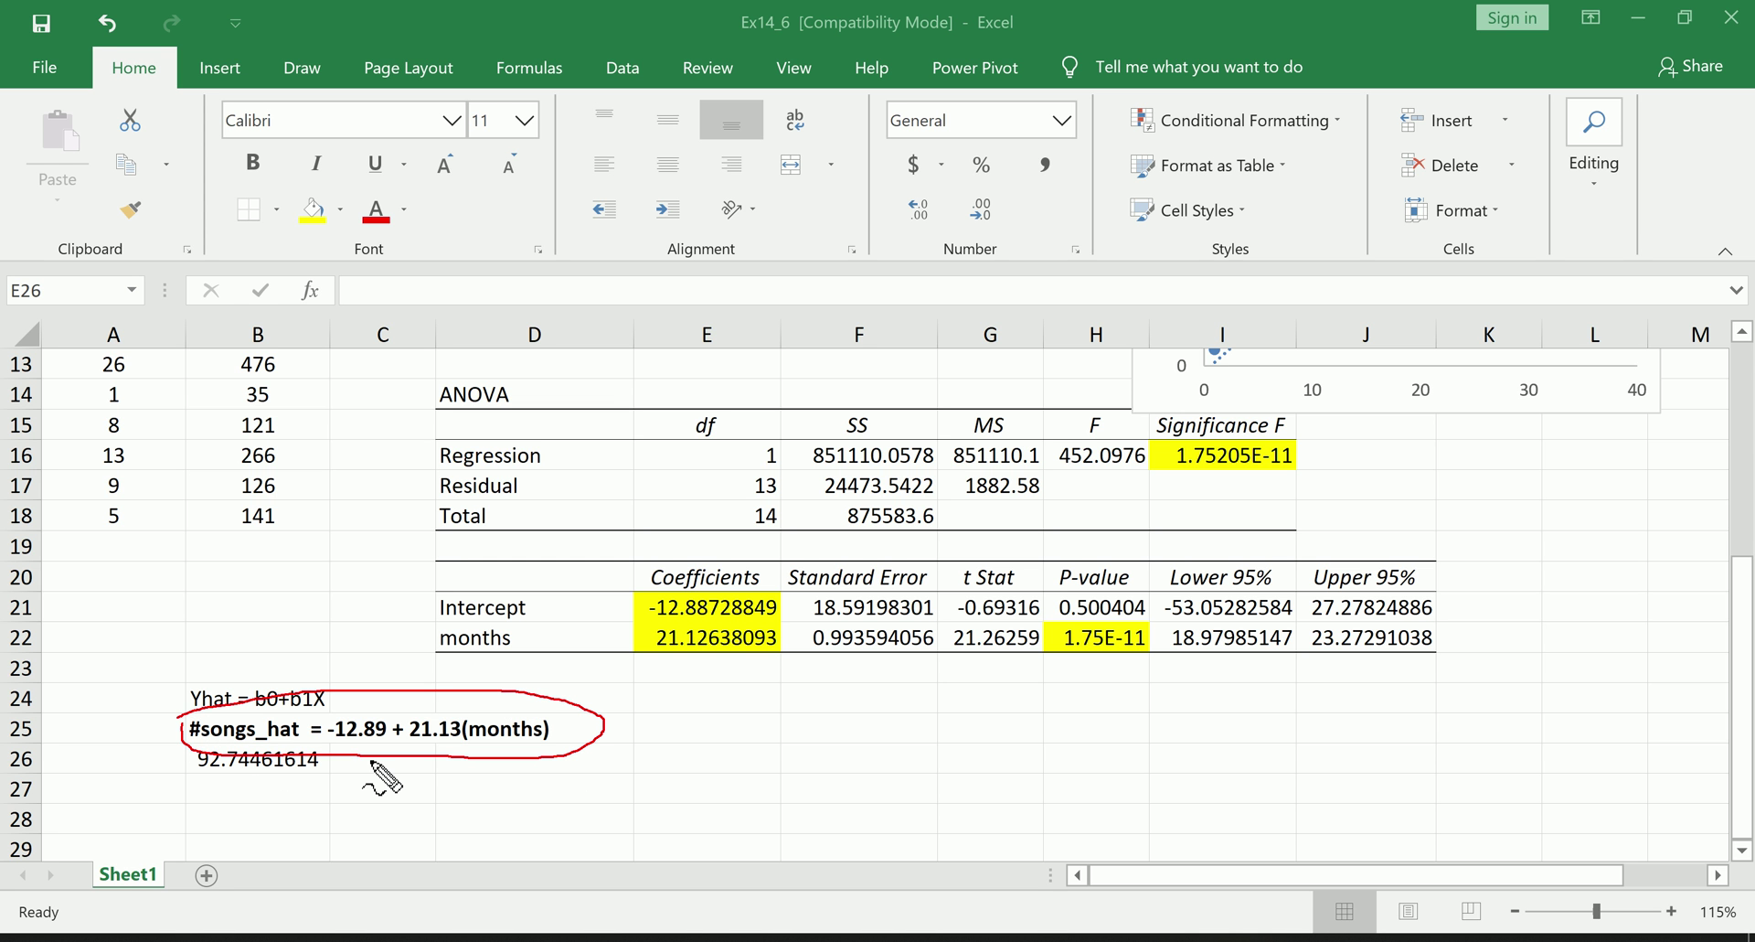